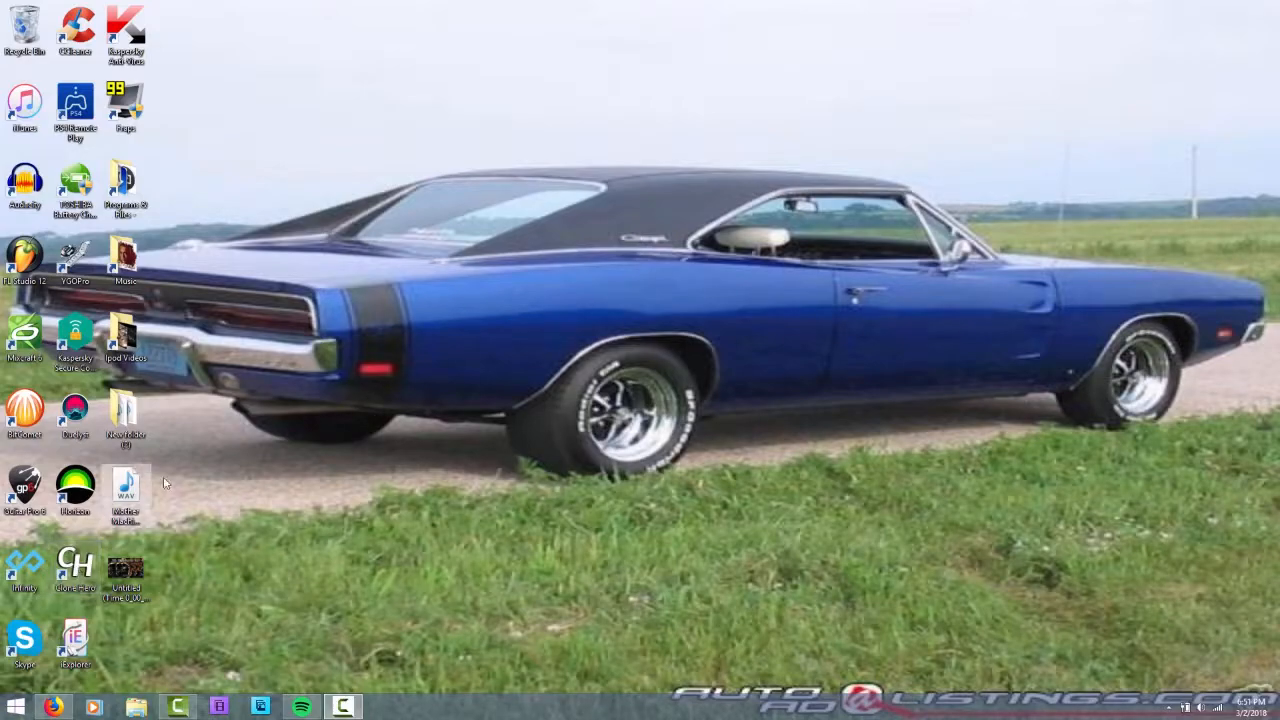
- Switch to Firefox, stay on the YouTube upload page and select the second suggested video thumbnail
left_click(54, 707)
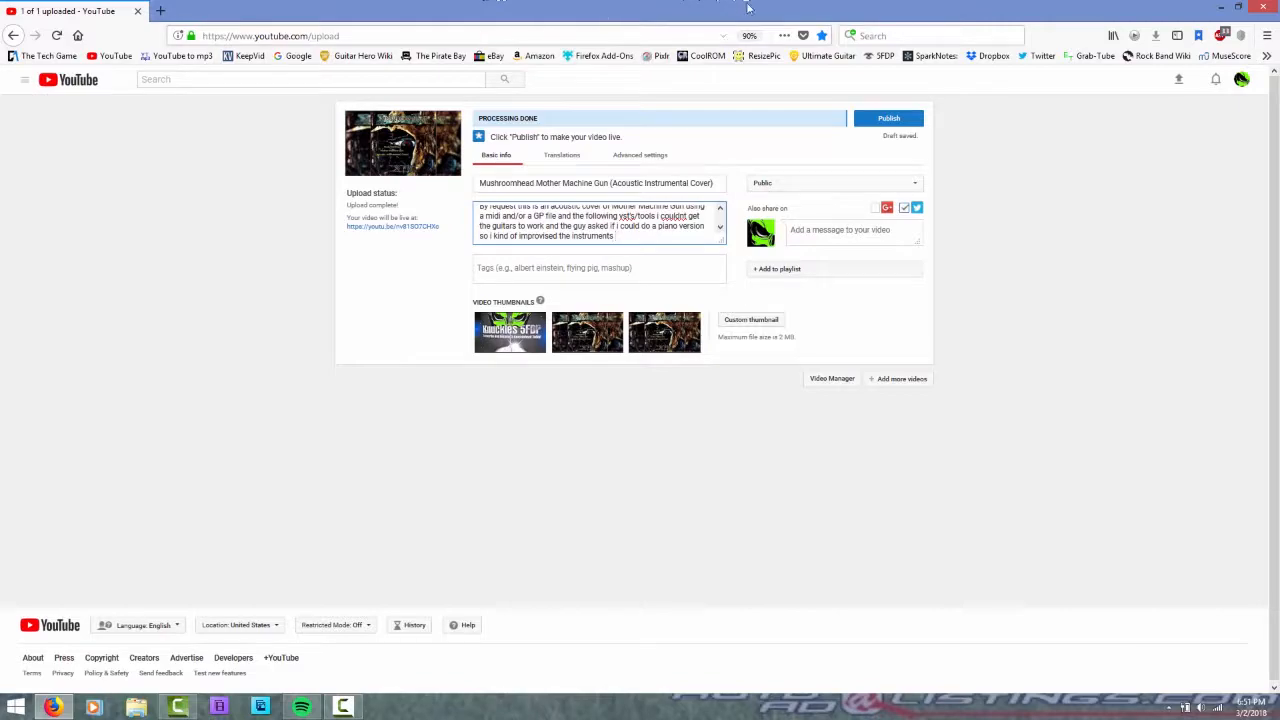
left_click(818, 56)
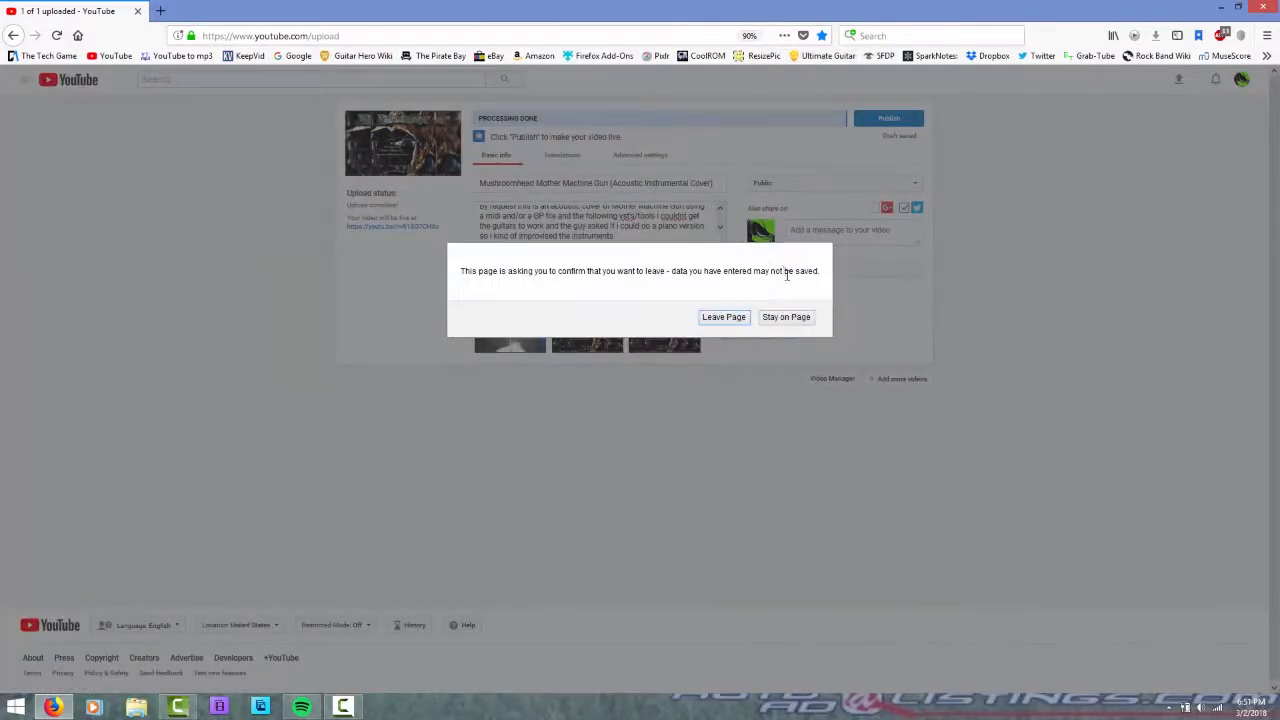
left_click(778, 317)
left_click(584, 336)
- Add the uploaded video to the Acoustic Instrumental Covers playlist and publish it
left_click(795, 272)
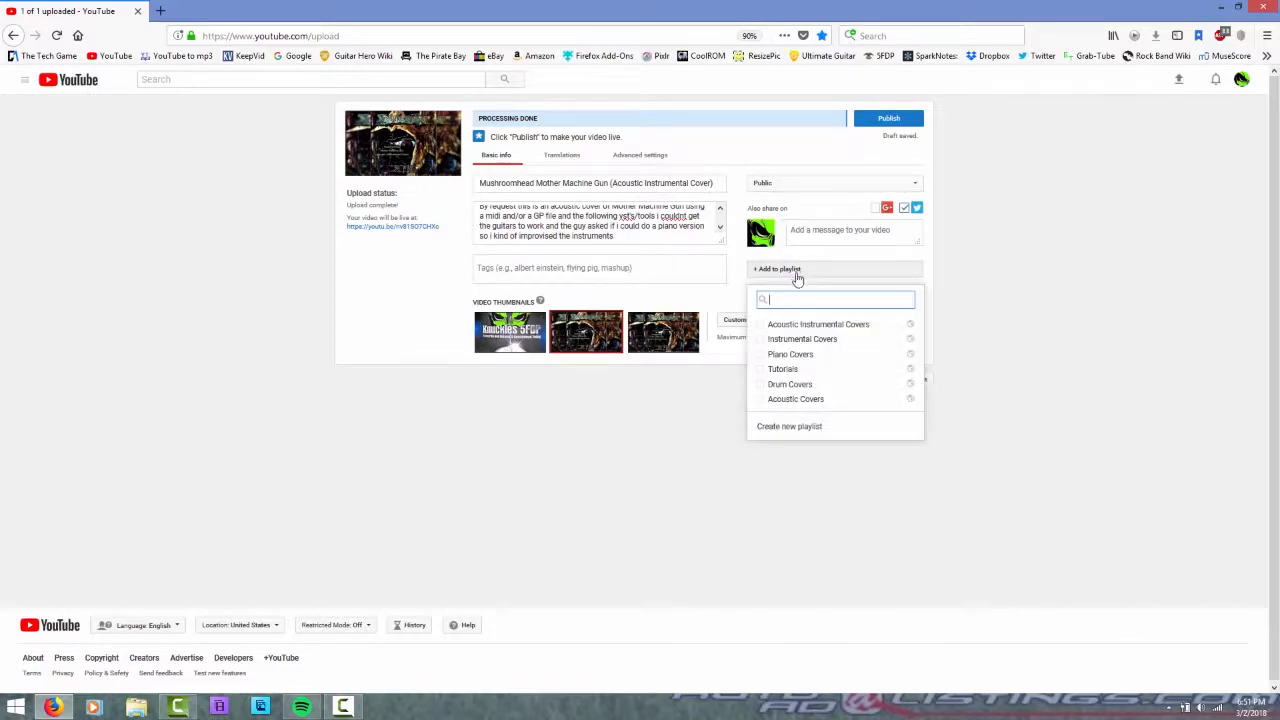
left_click(799, 325)
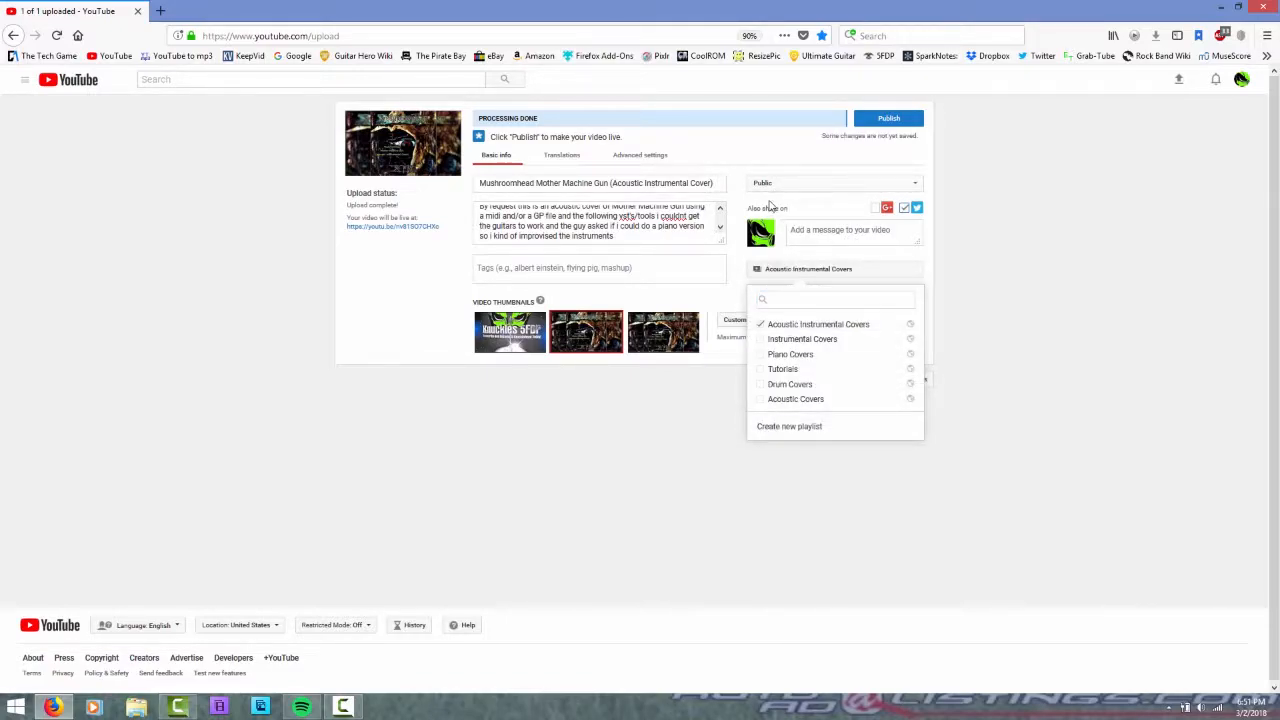
left_click(888, 118)
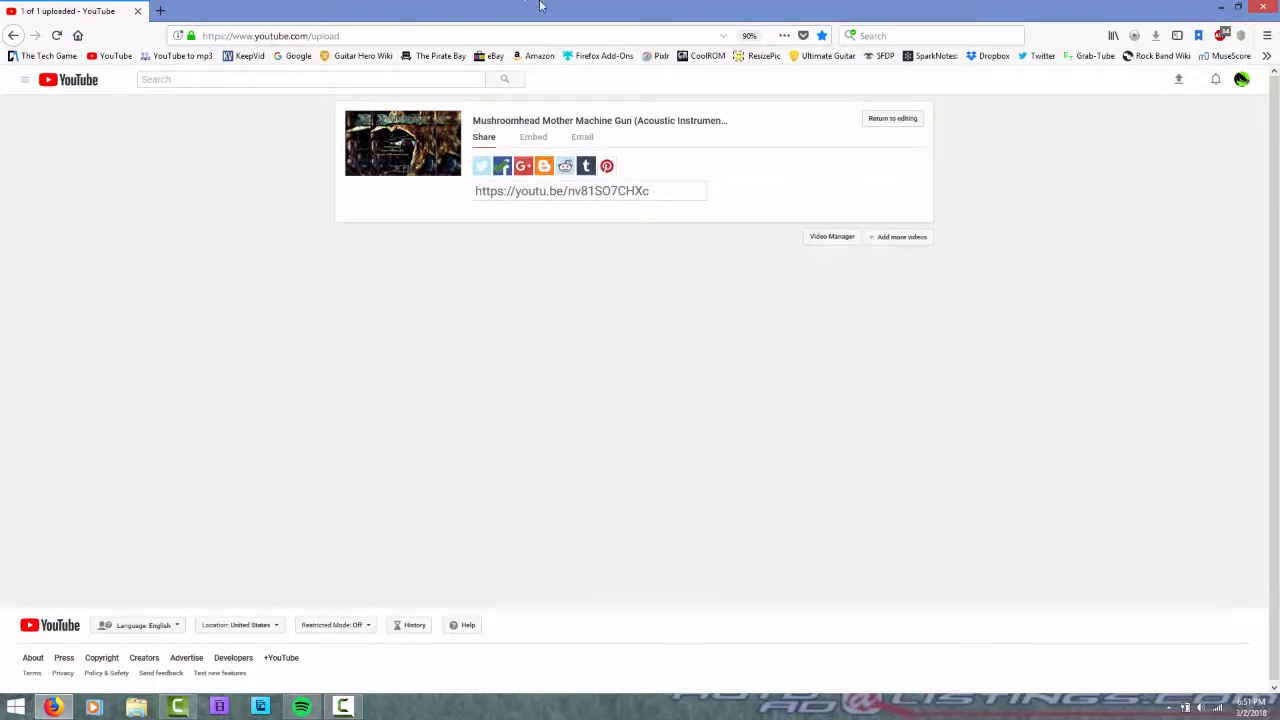
- Open the Ultimate Guitar website and search its Tabs category for "three days grace"
left_click(797, 58)
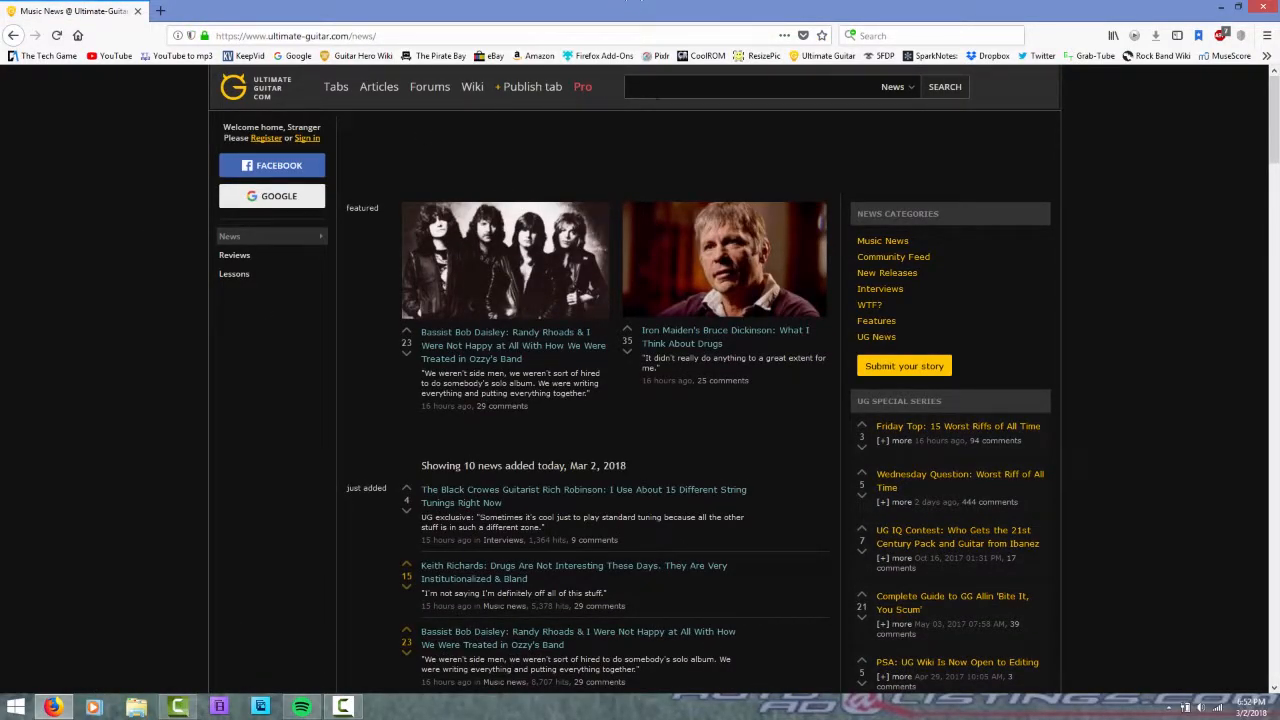
left_click(886, 88)
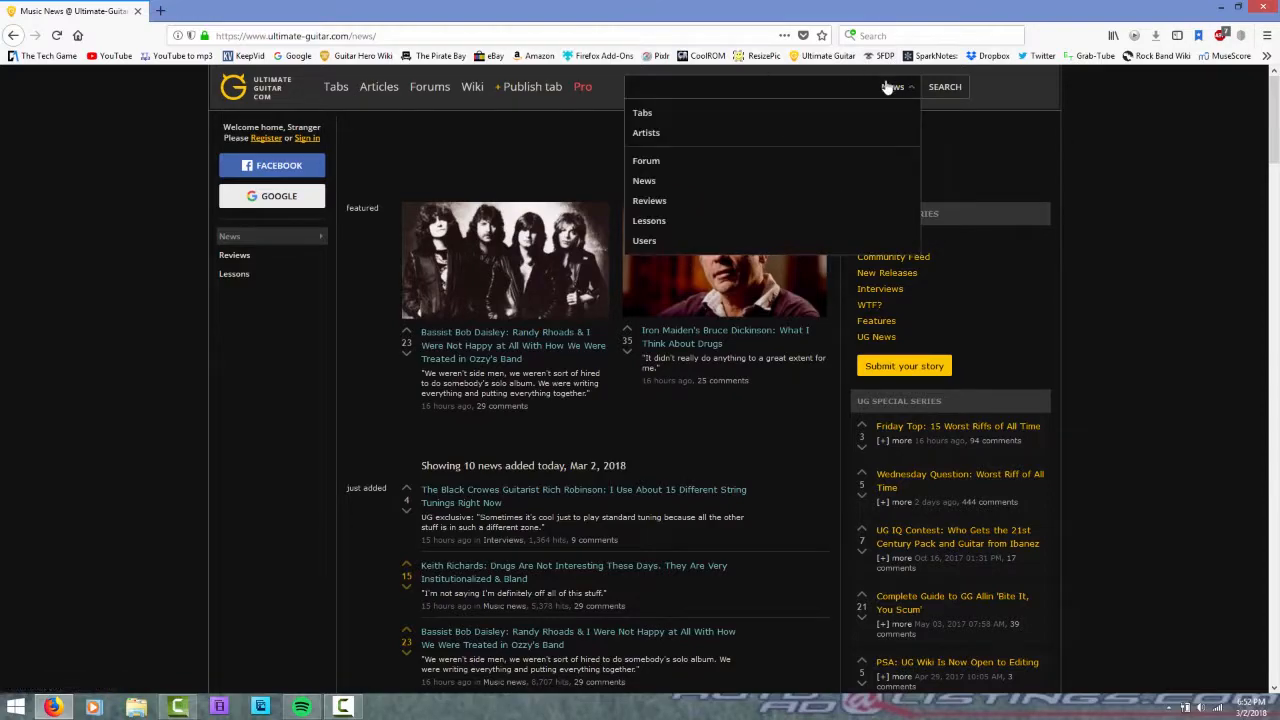
left_click(743, 112)
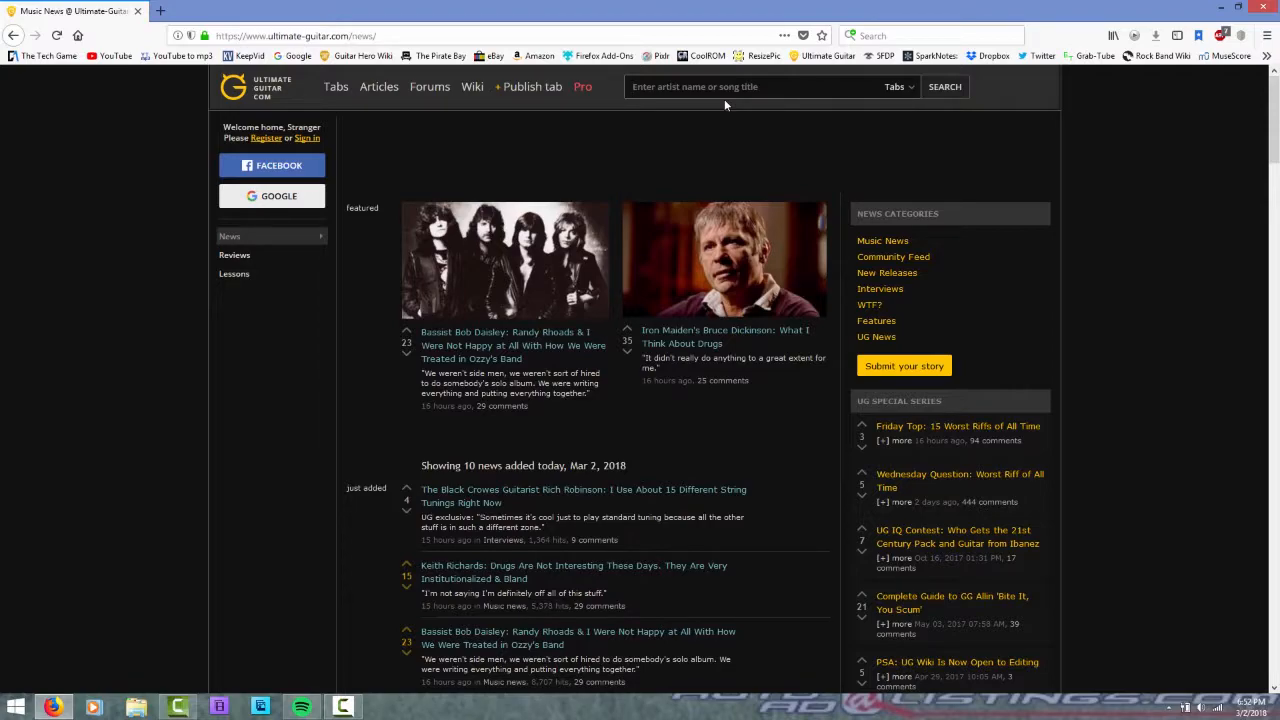
type("T")
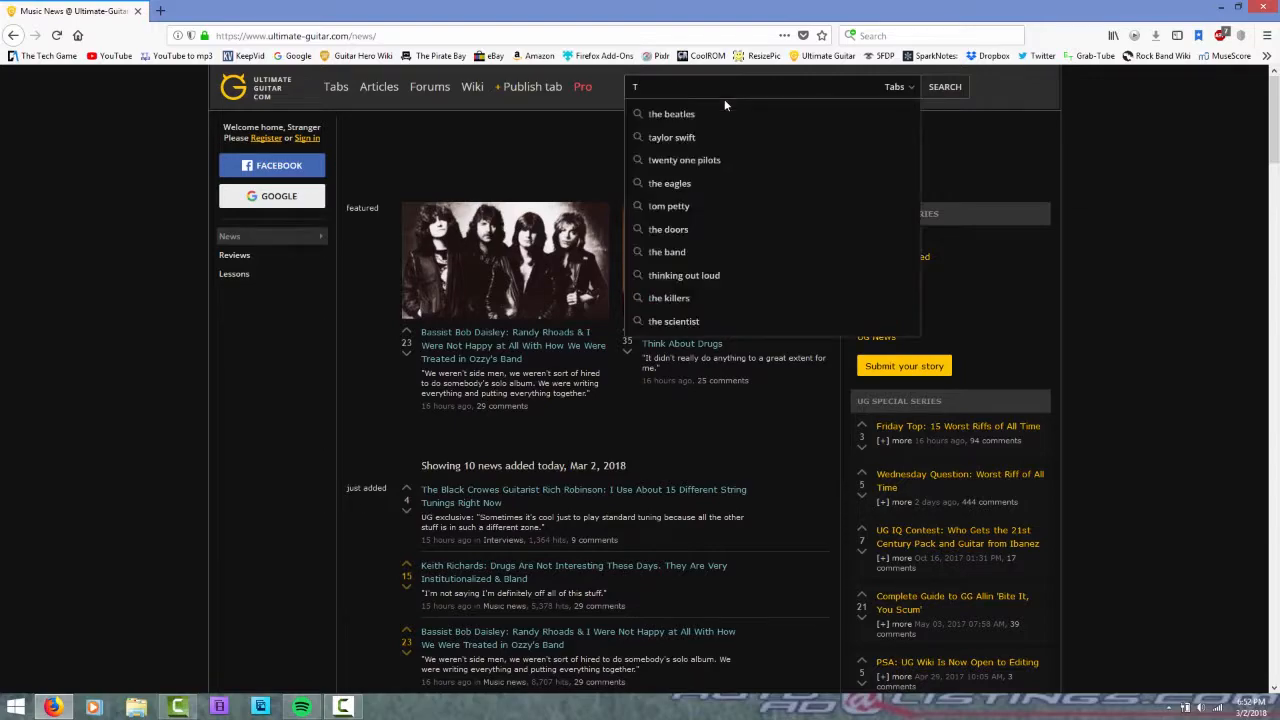
type("hree")
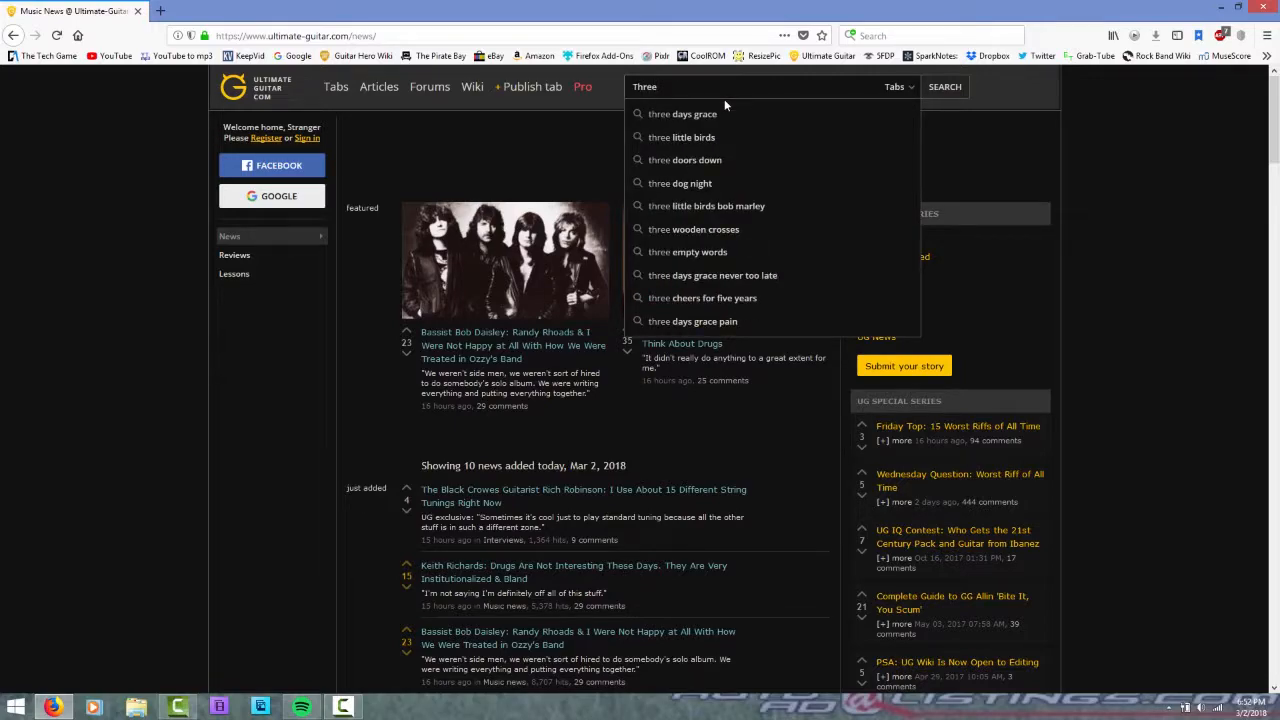
left_click(707, 114)
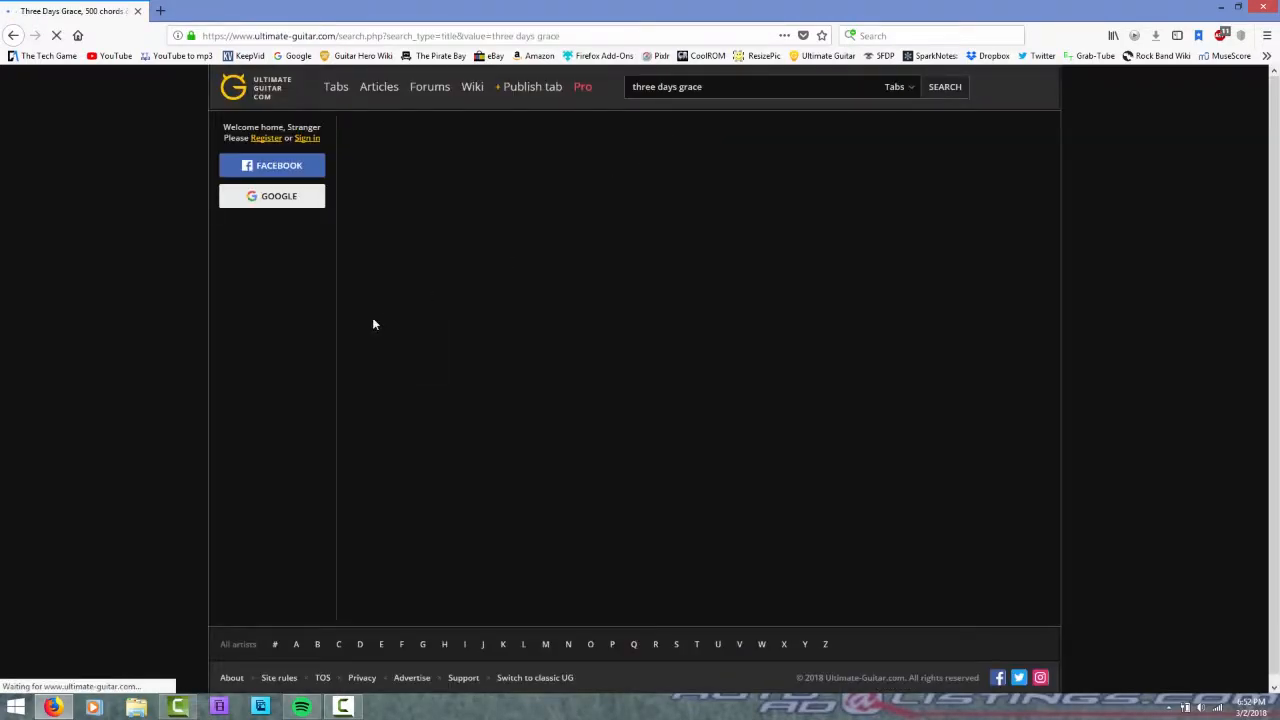
- Look through the first page of Three Days Grace results and go to page 6
scroll(400, 374, "down", 5)
scroll(413, 399, "down", 6)
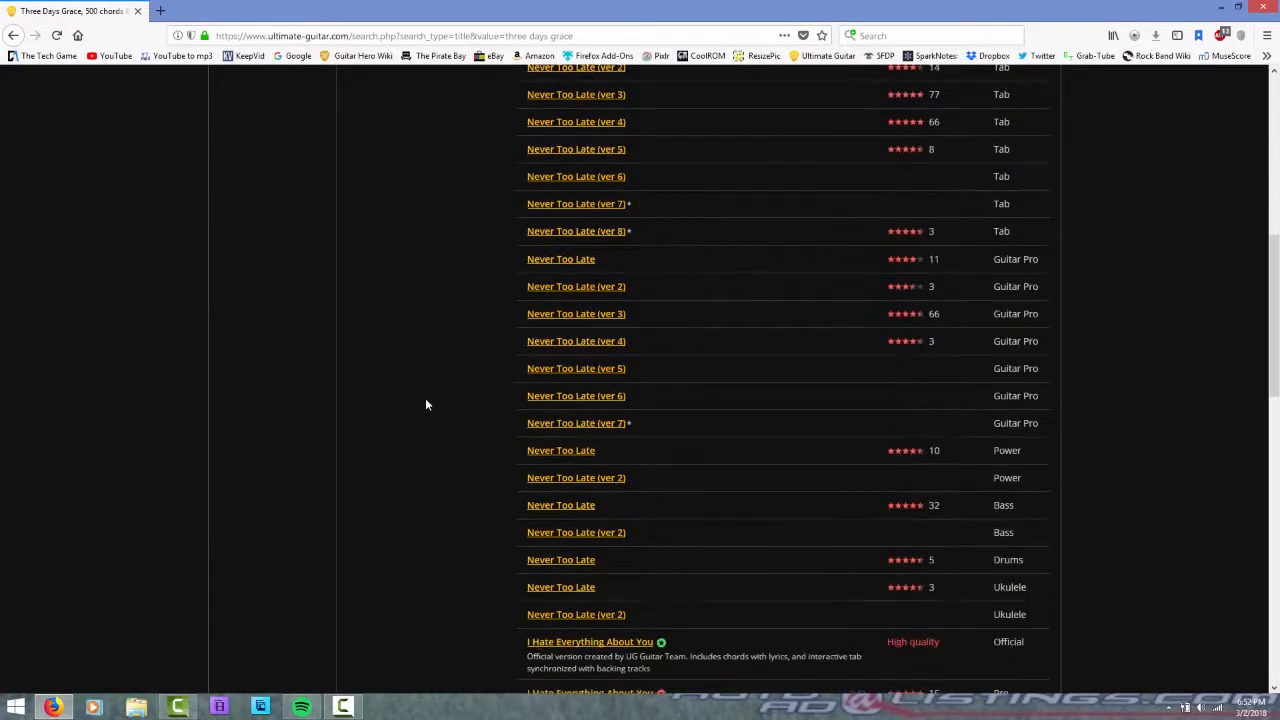
scroll(669, 449, "down", 4)
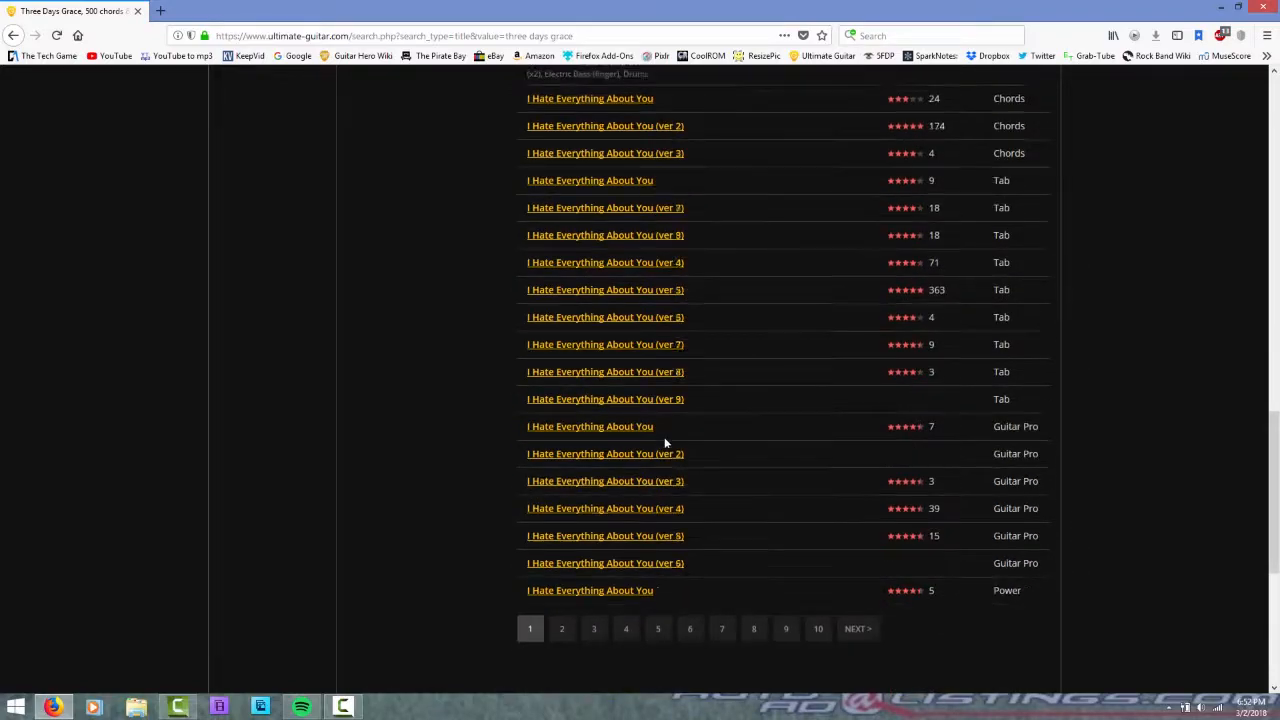
left_click(688, 484)
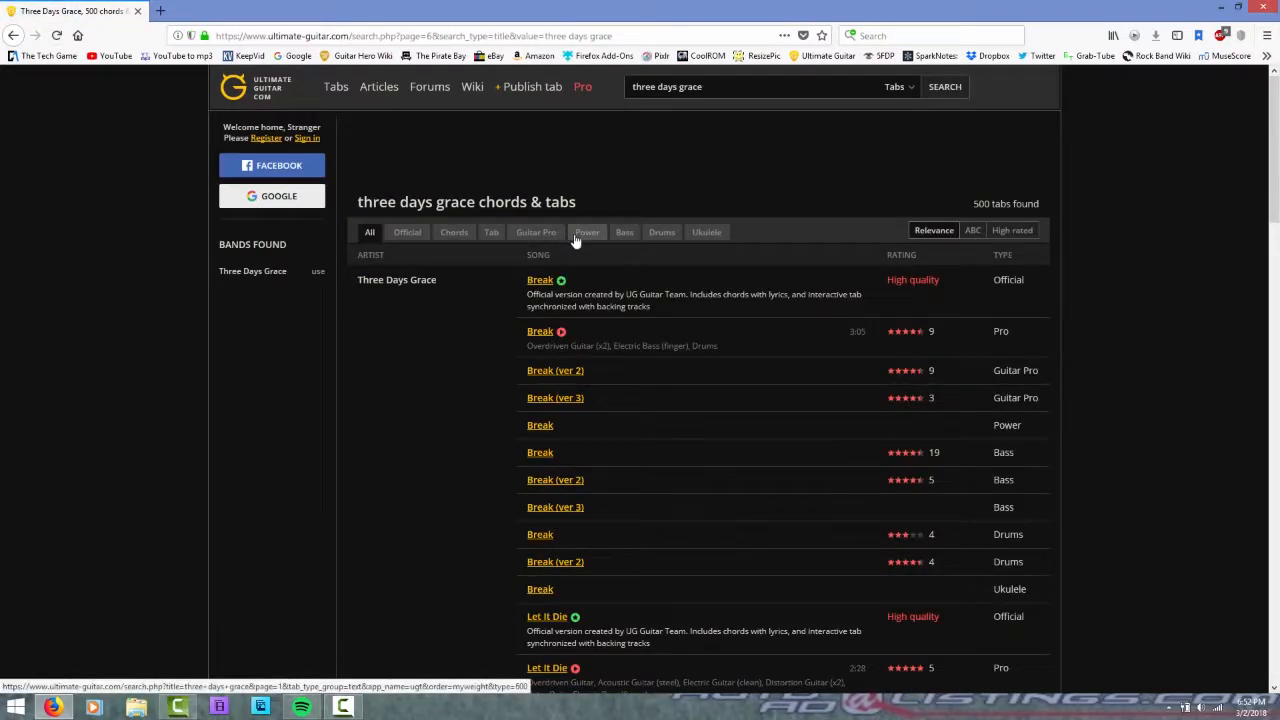
- Filter the Three Days Grace results to Guitar Pro and look through the song titles on pages 1 and 3
left_click(545, 232)
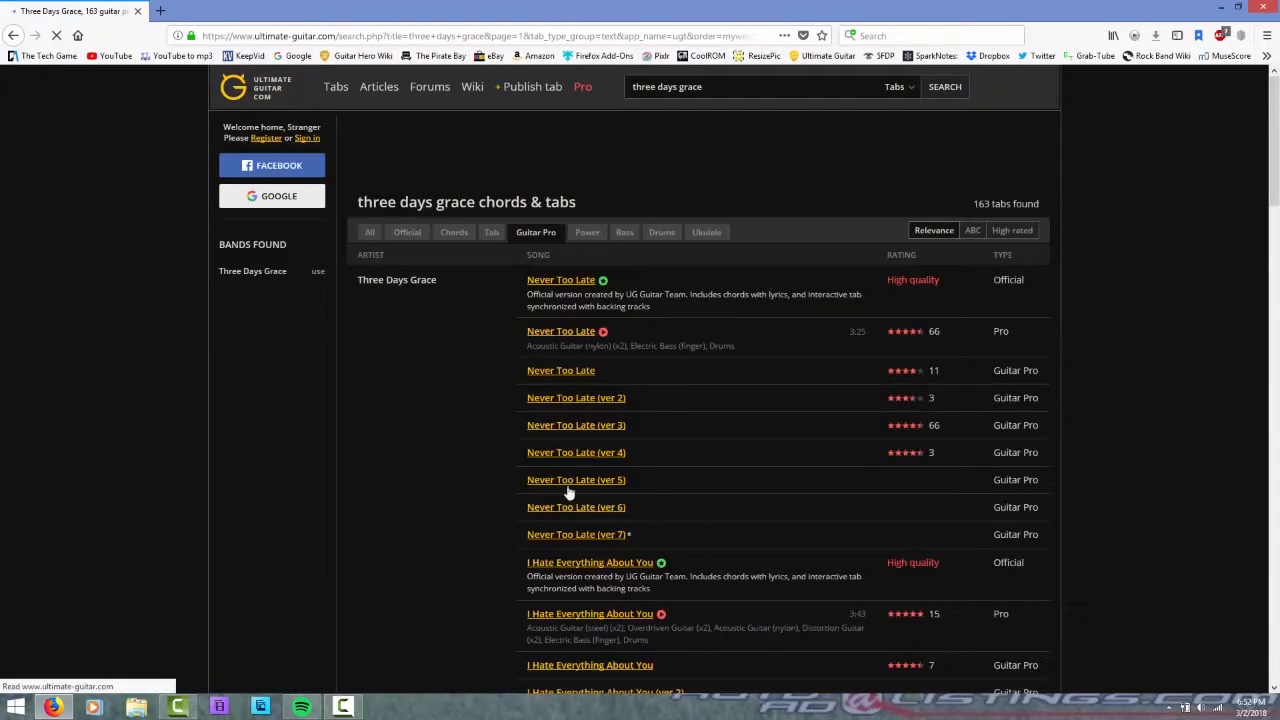
scroll(570, 494, "down", 10)
scroll(575, 488, "down", 15)
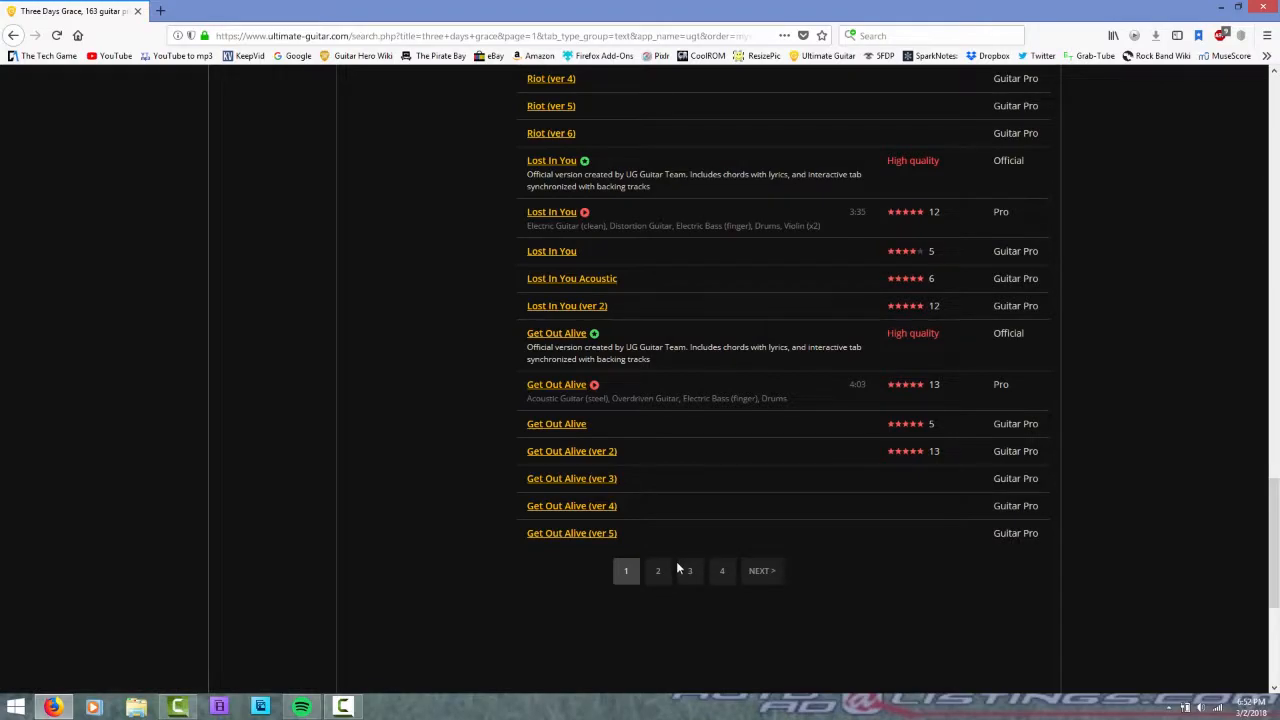
left_click(688, 570)
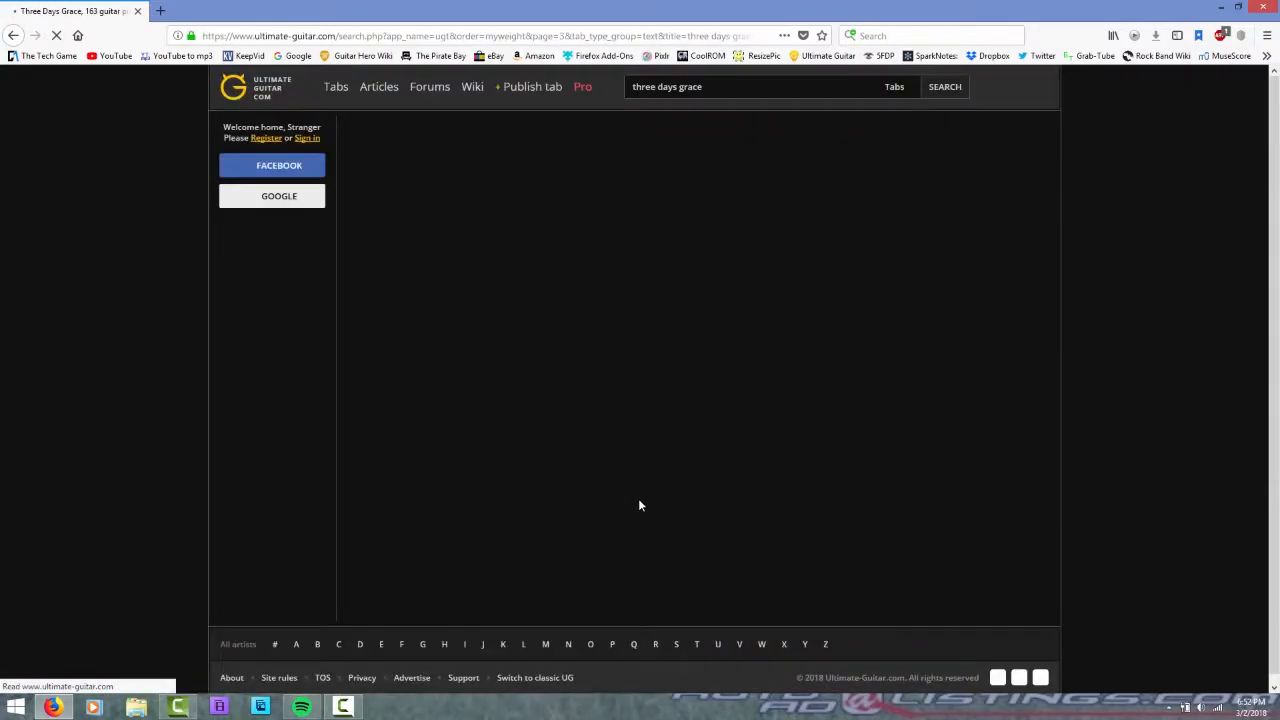
scroll(638, 498, "down", 3)
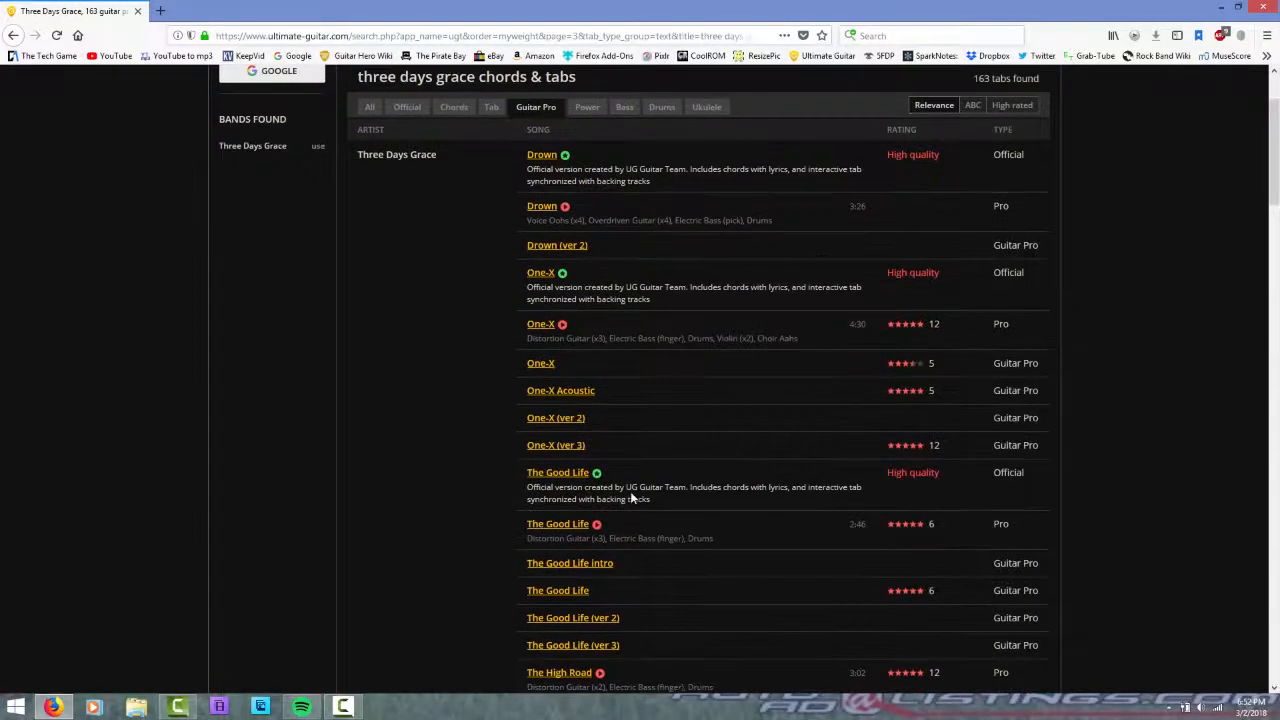
scroll(630, 495, "down", 6)
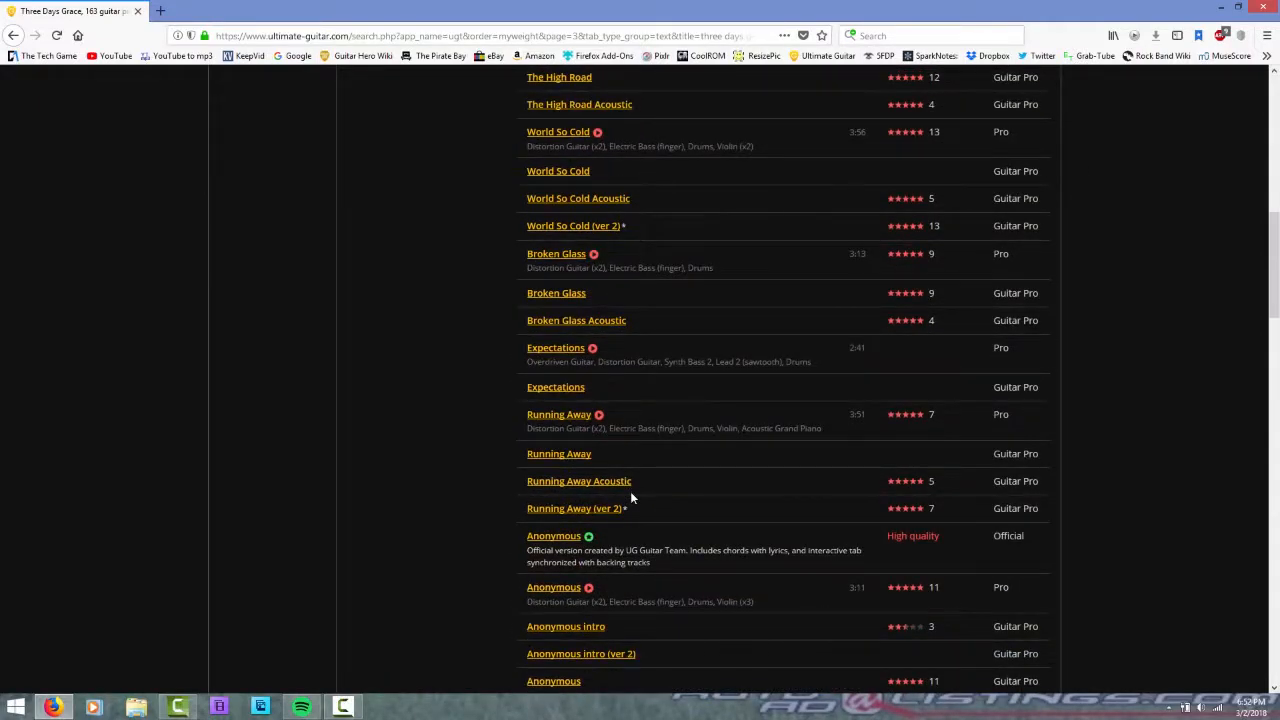
scroll(630, 491, "down", 6)
scroll(660, 437, "up", 4)
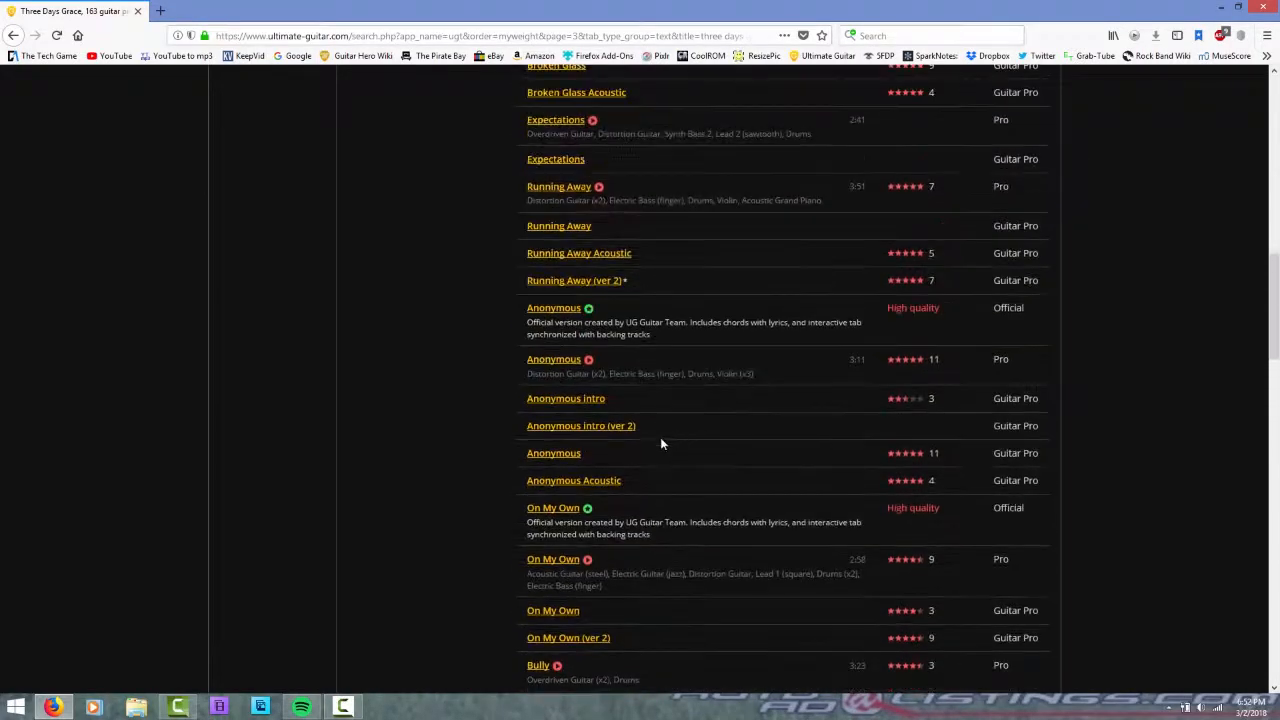
scroll(854, 374, "up", 10)
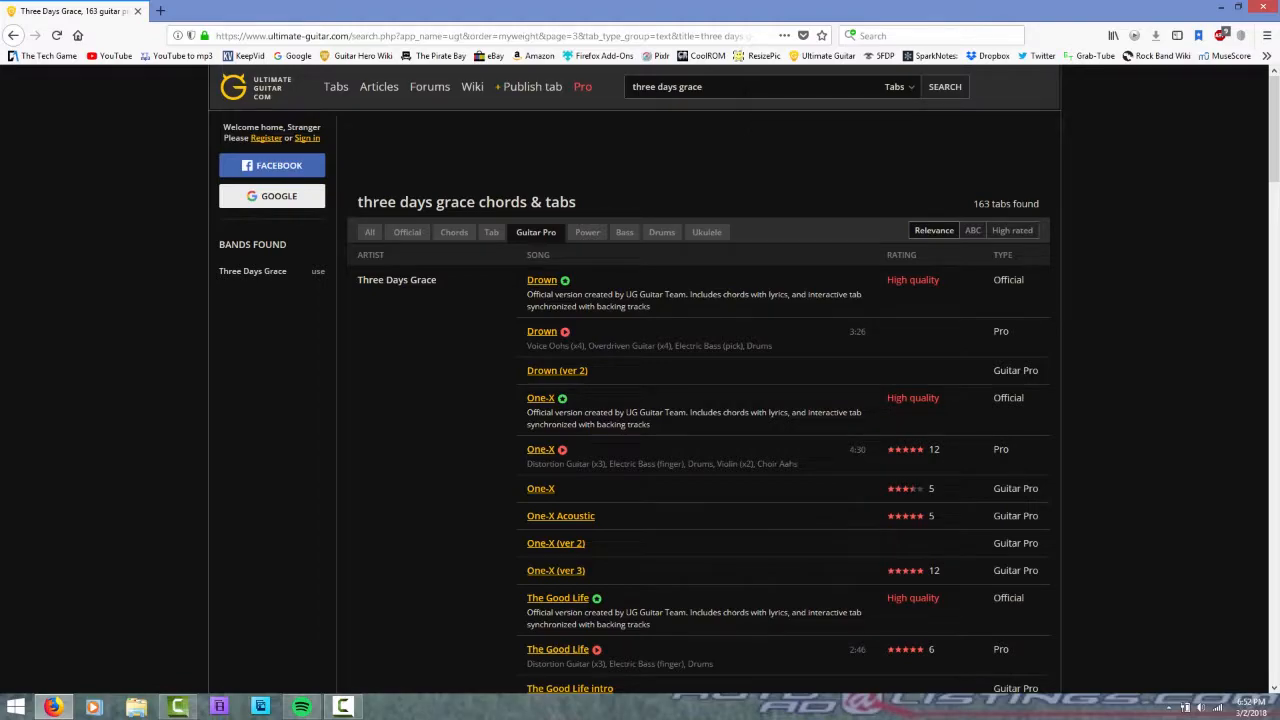
- Search the tabs for "over and over" and check the listed artists and songs for the Three Days Grace song
left_click_drag(716, 87, 483, 229)
type("over and over")
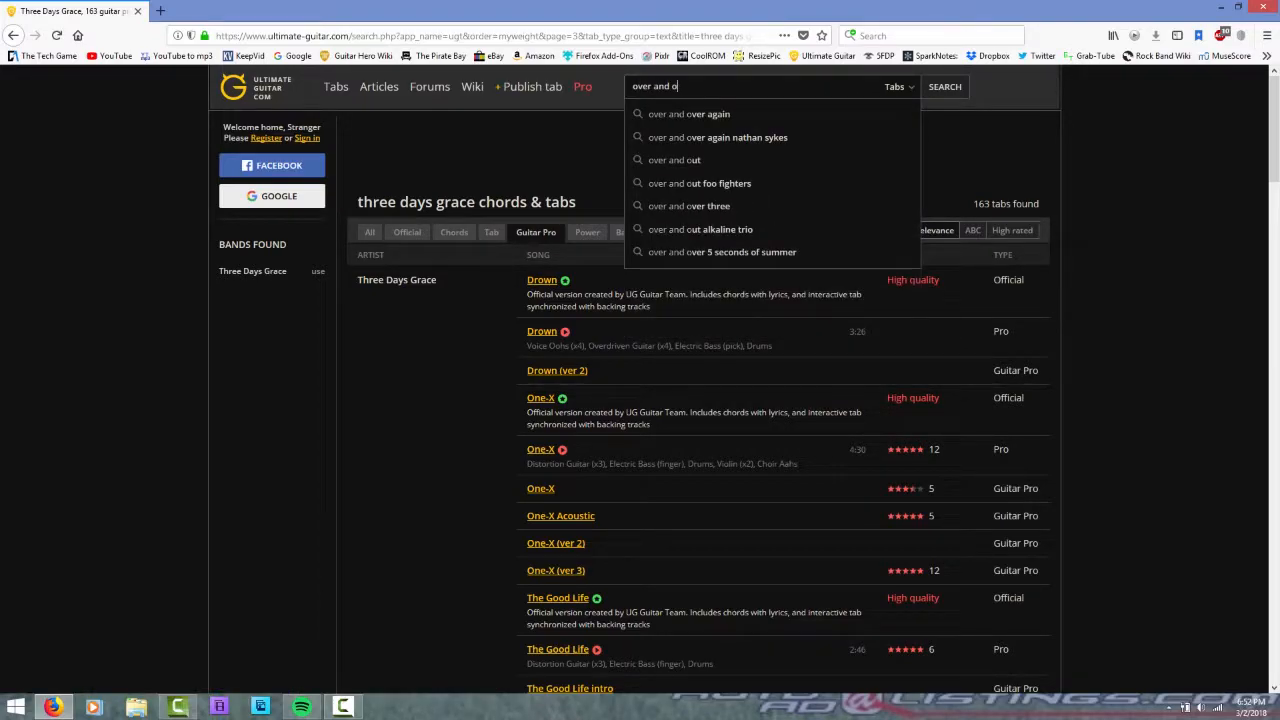
key("Return")
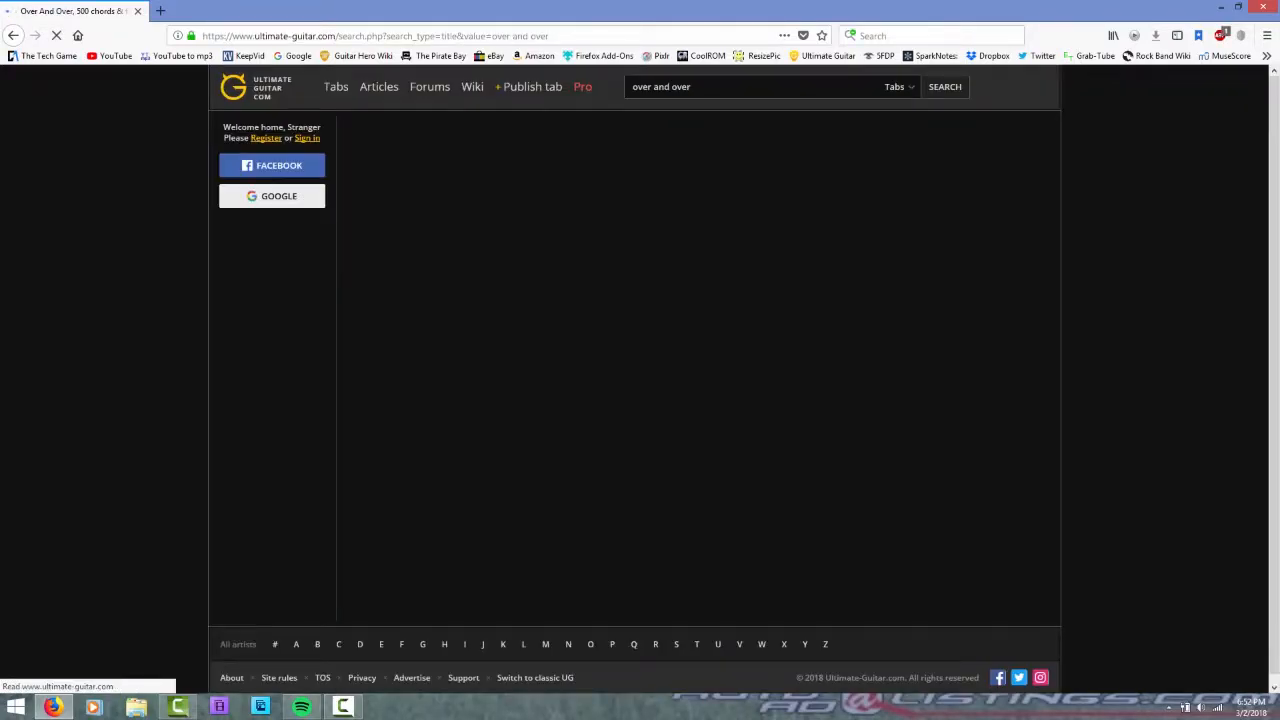
scroll(583, 362, "down", 3)
scroll(576, 358, "up", 3)
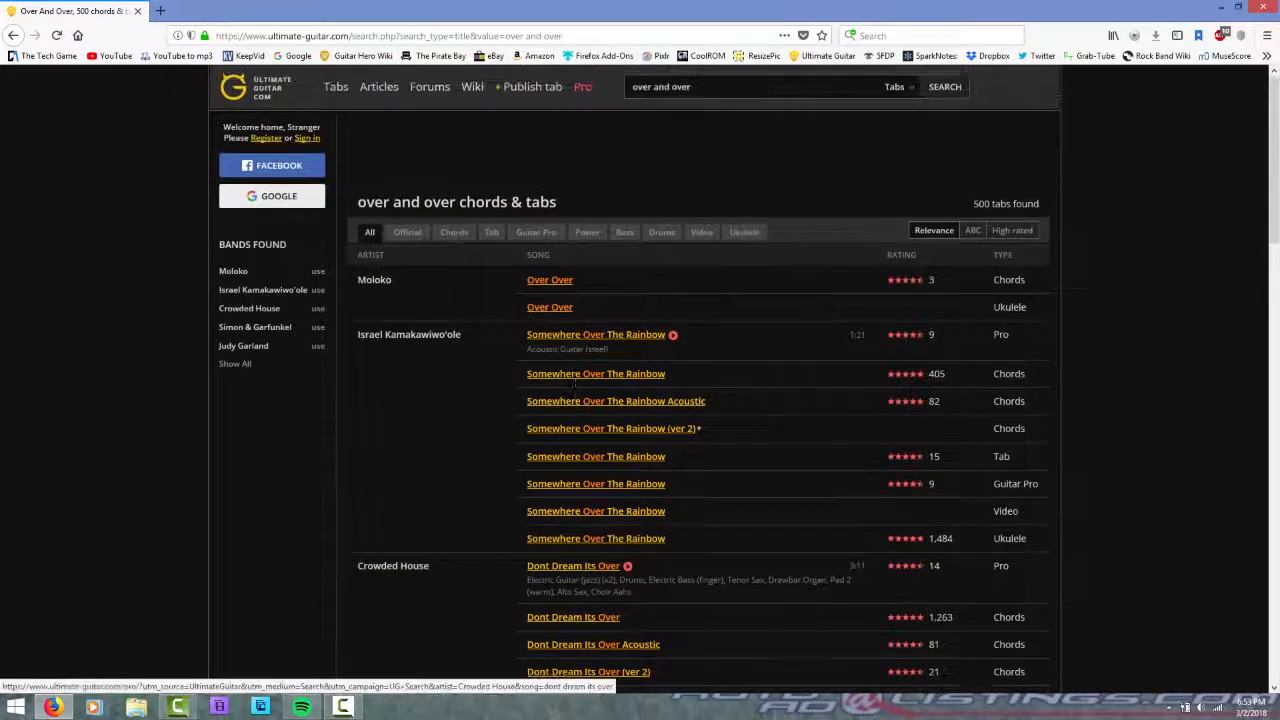
scroll(572, 345, "down", 8)
scroll(569, 334, "up", 8)
scroll(567, 330, "up", 1)
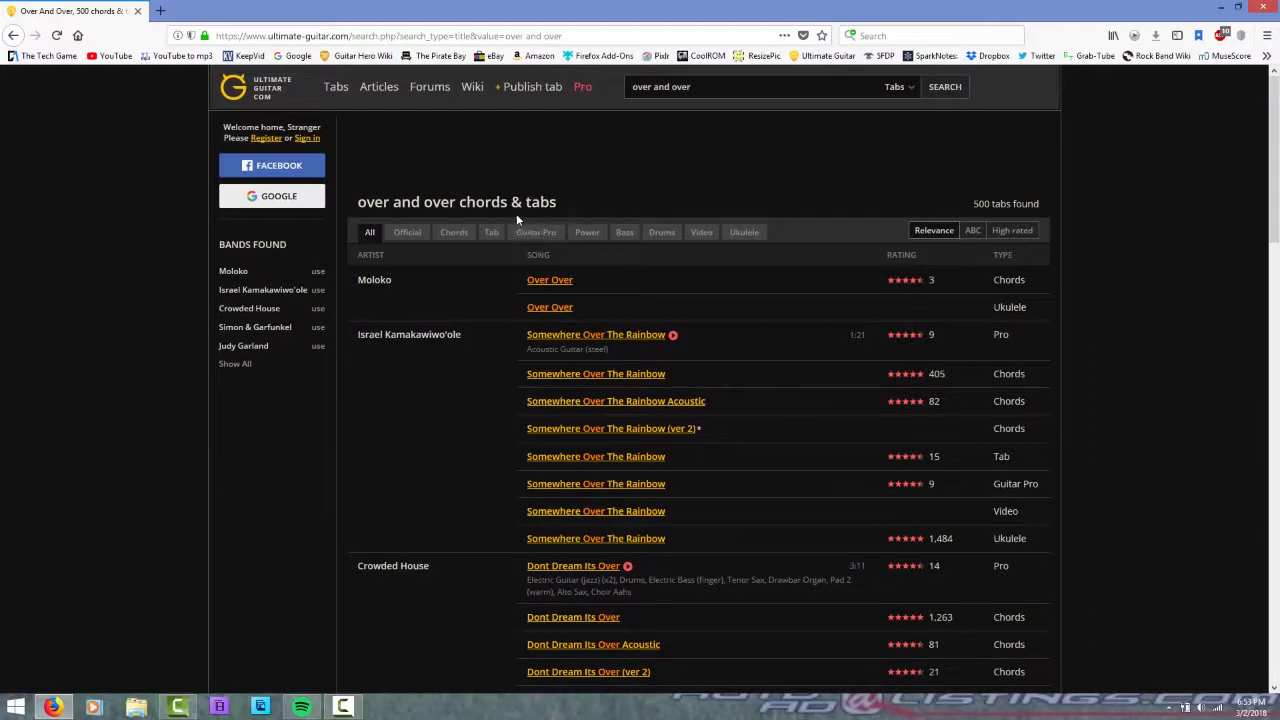
- Filter the "over and over" results to Guitar Pro and scan the first page for Three Days Grace
left_click(541, 232)
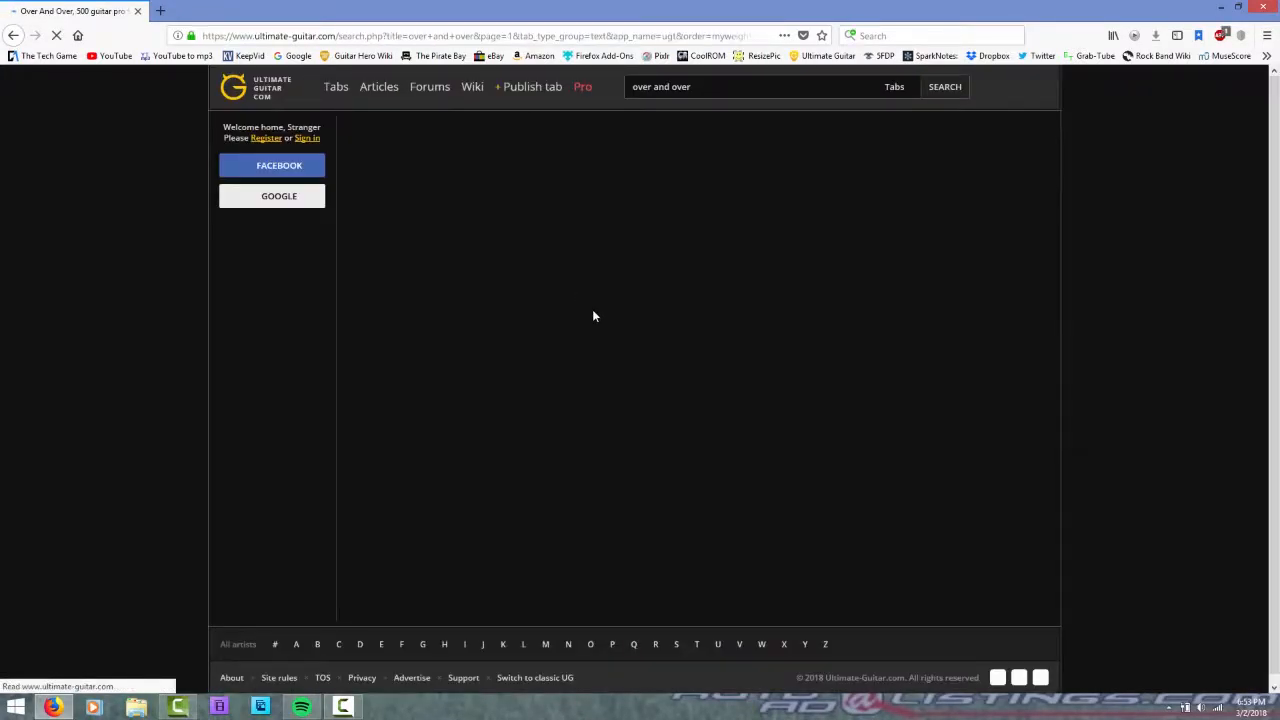
scroll(590, 318, "down", 5)
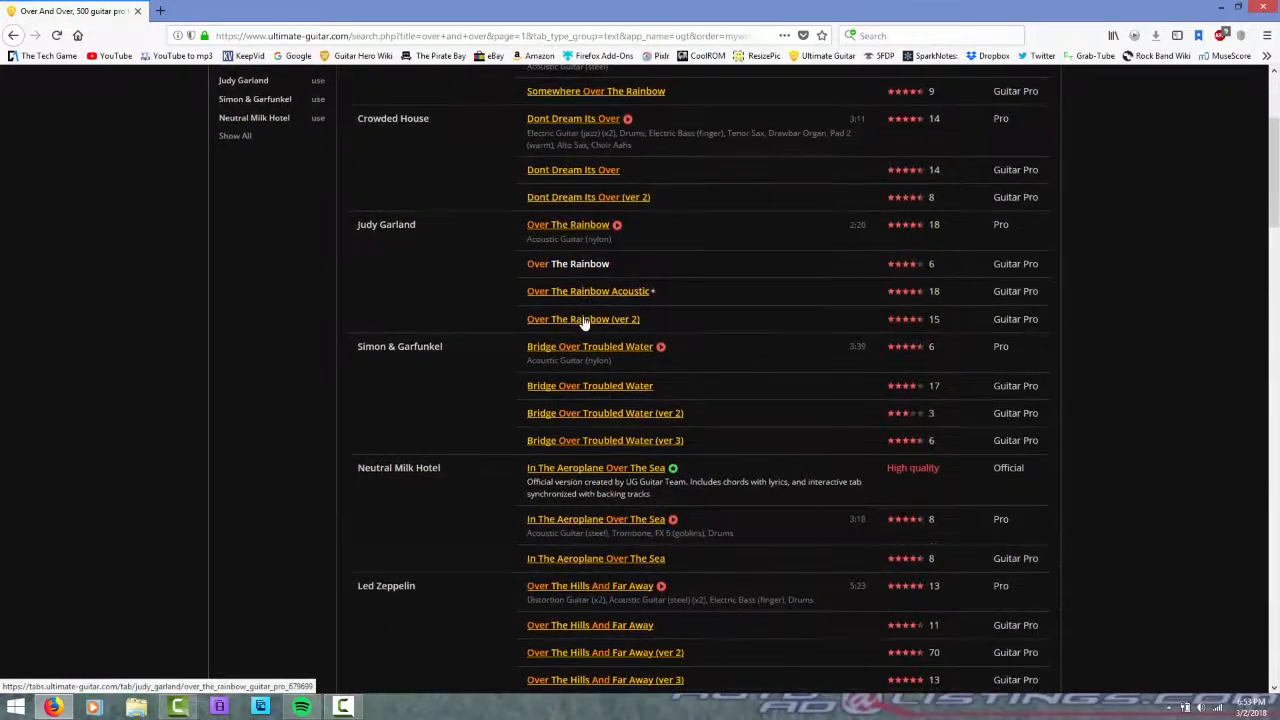
scroll(584, 322, "down", 14)
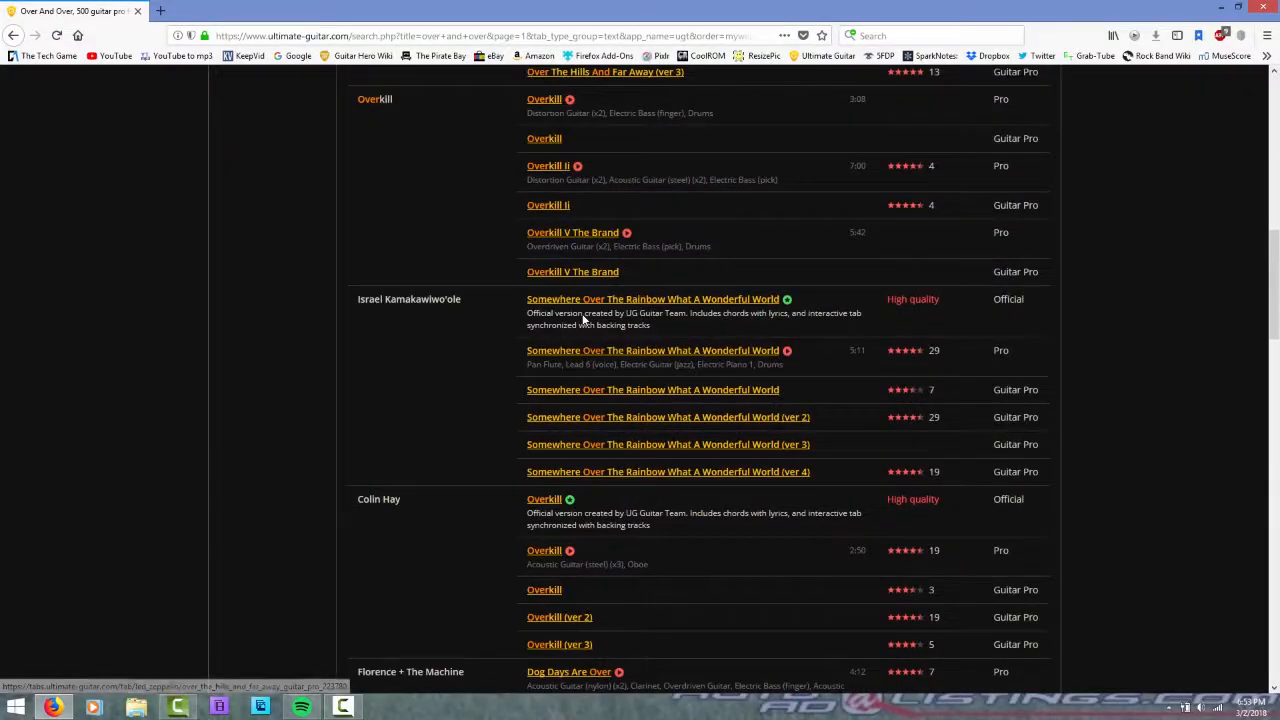
scroll(584, 318, "down", 15)
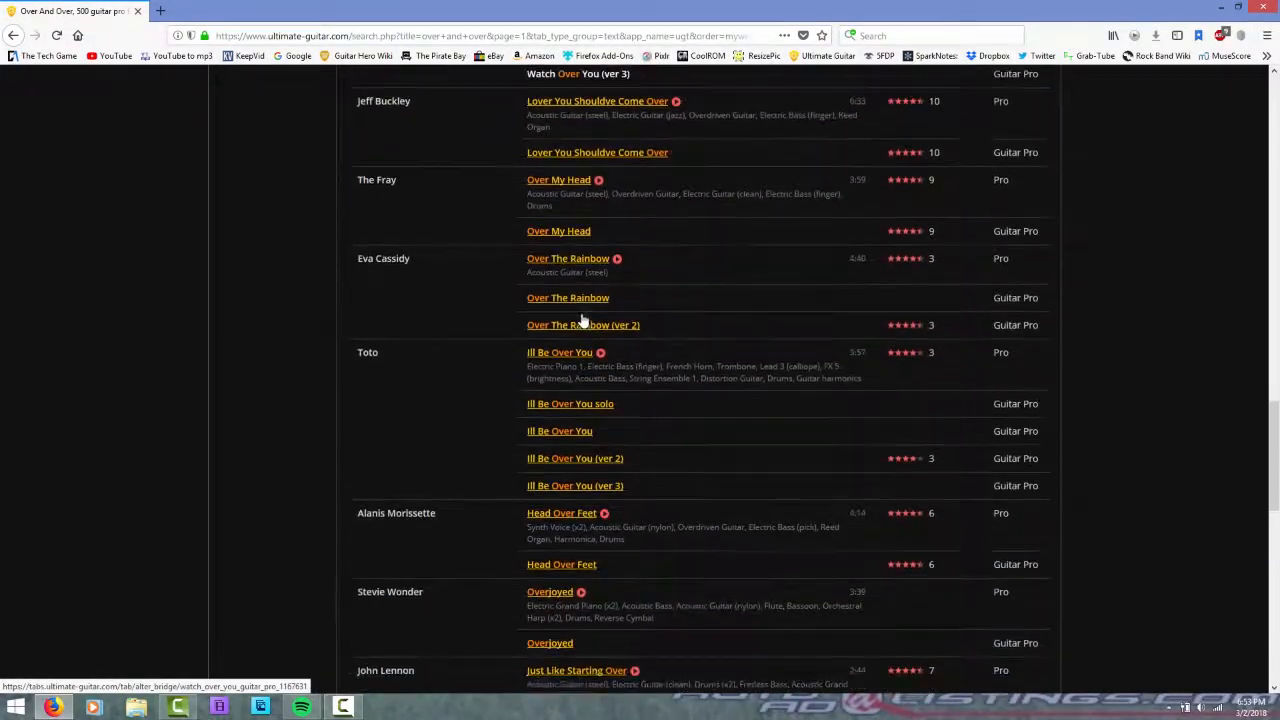
scroll(583, 318, "down", 6)
scroll(583, 312, "up", 12)
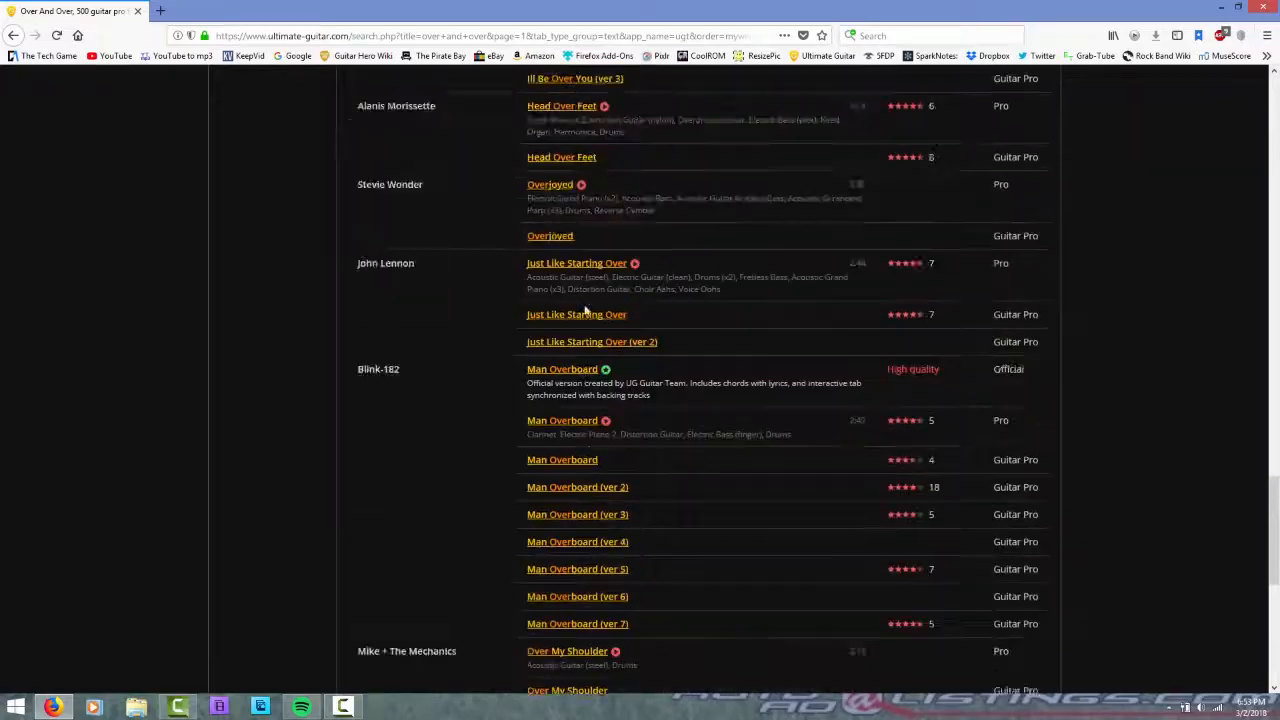
scroll(595, 298, "up", 20)
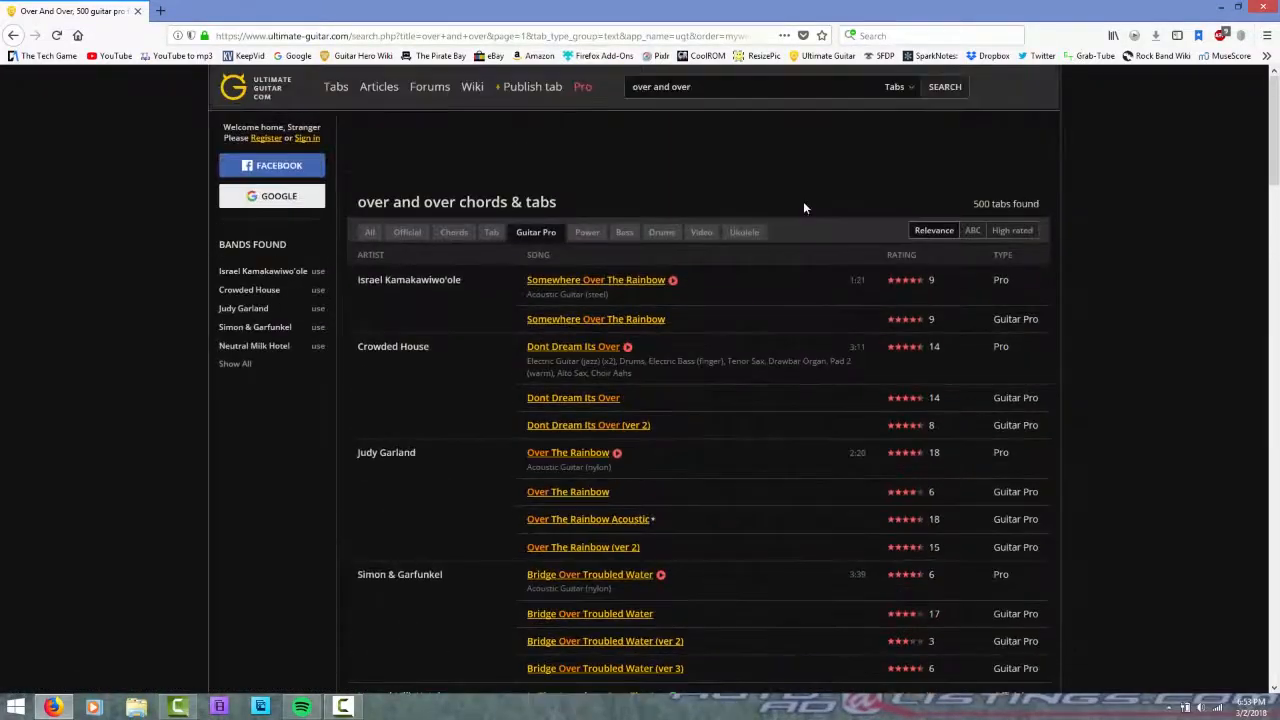
- Search the tabs for "three days grace over and over" and open the Guitar Pro version 2 of Over And Over
left_click(760, 86)
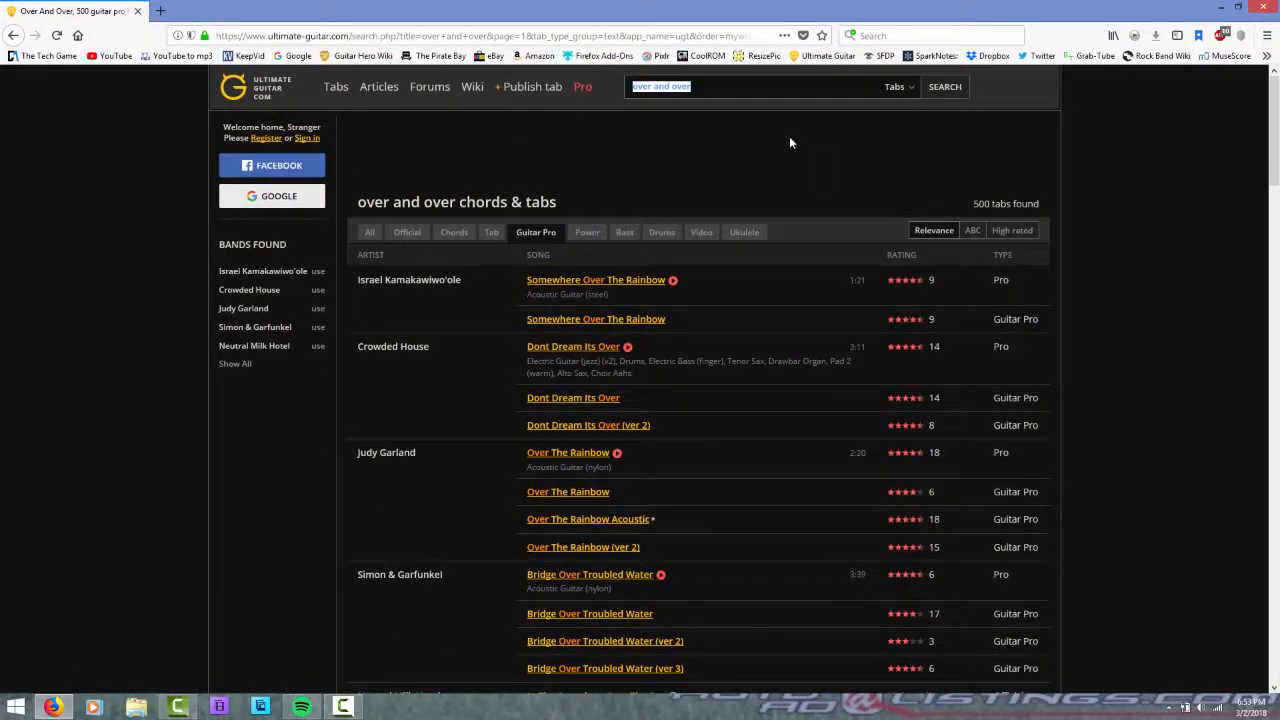
type("three")
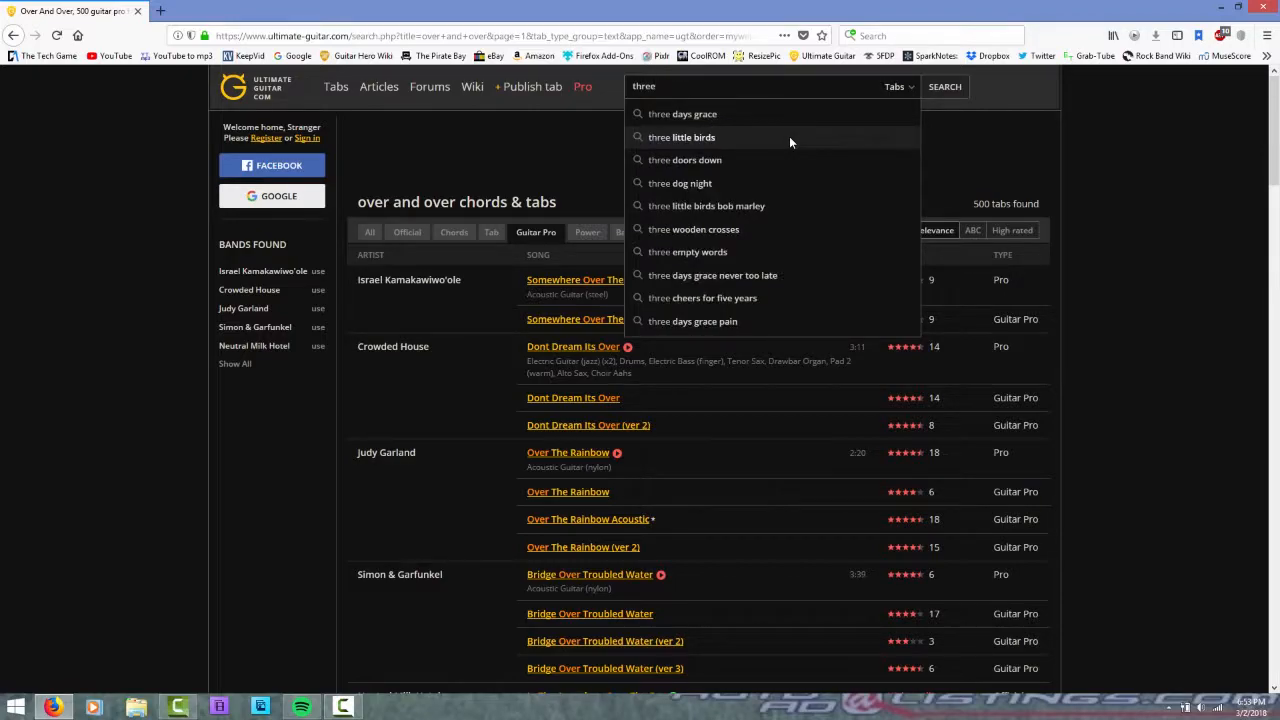
type(" days grace ")
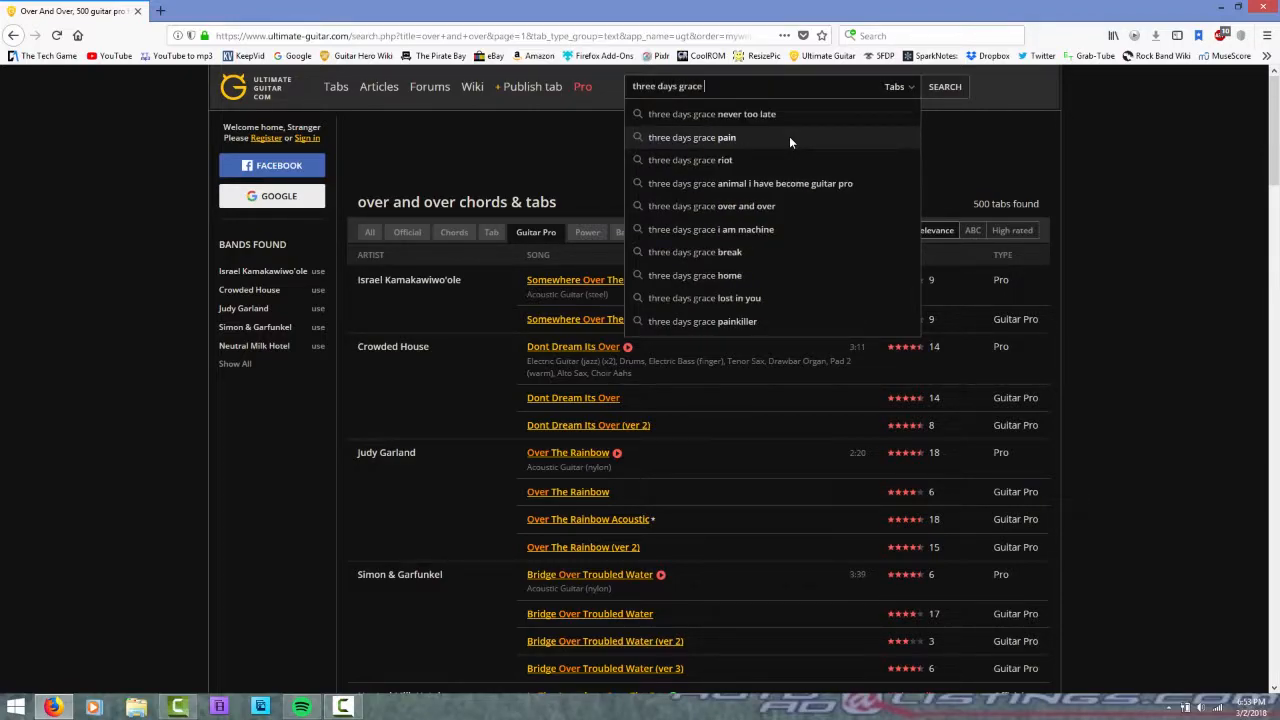
type("over")
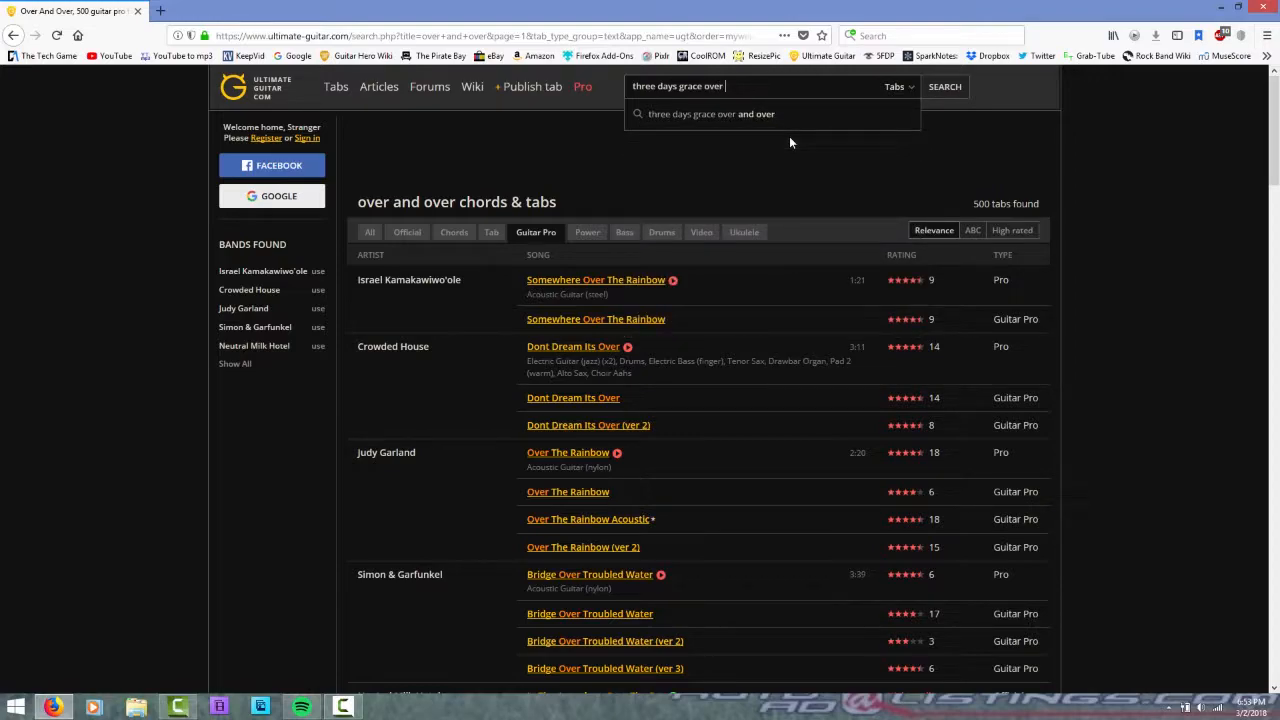
left_click(765, 118)
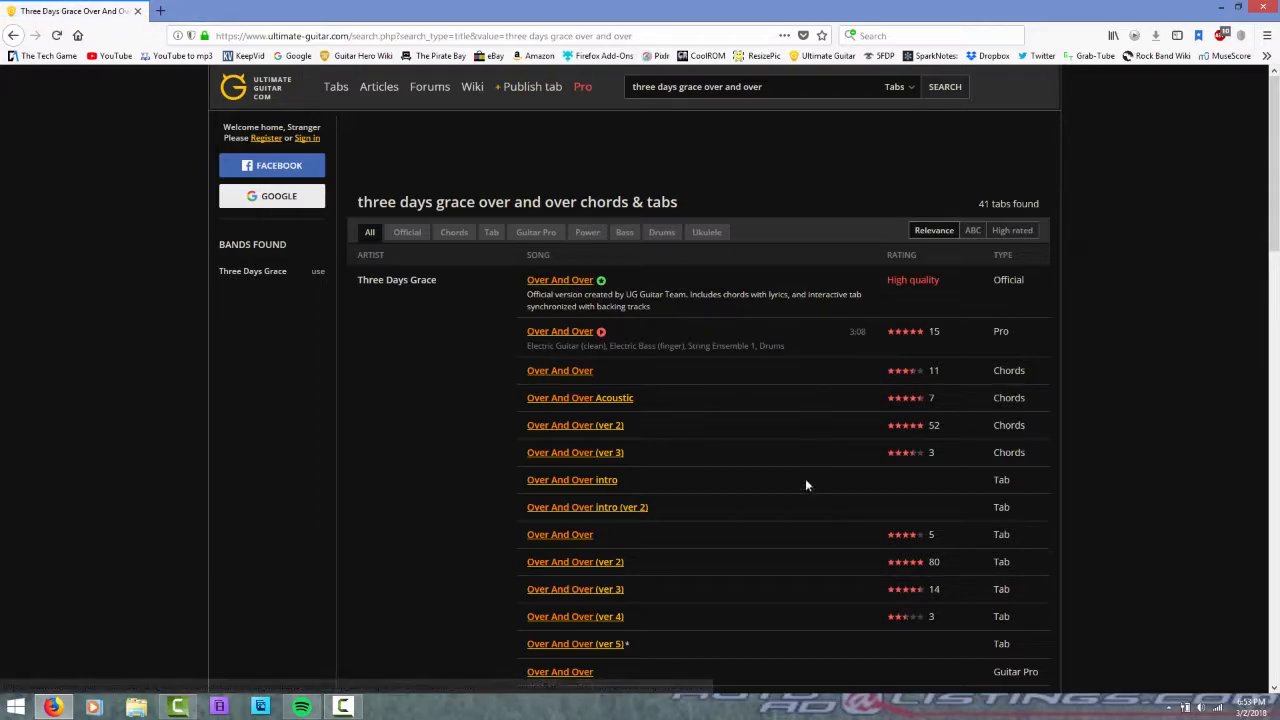
scroll(720, 521, "down", 4)
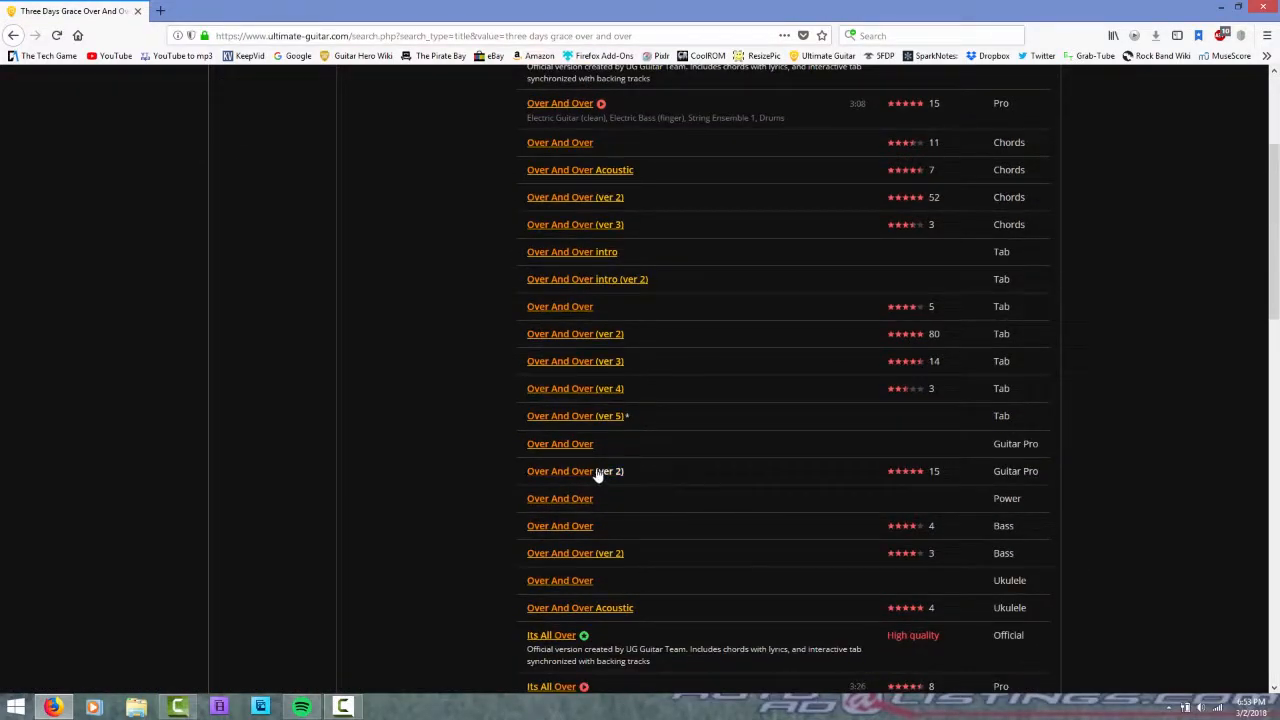
left_click(594, 476)
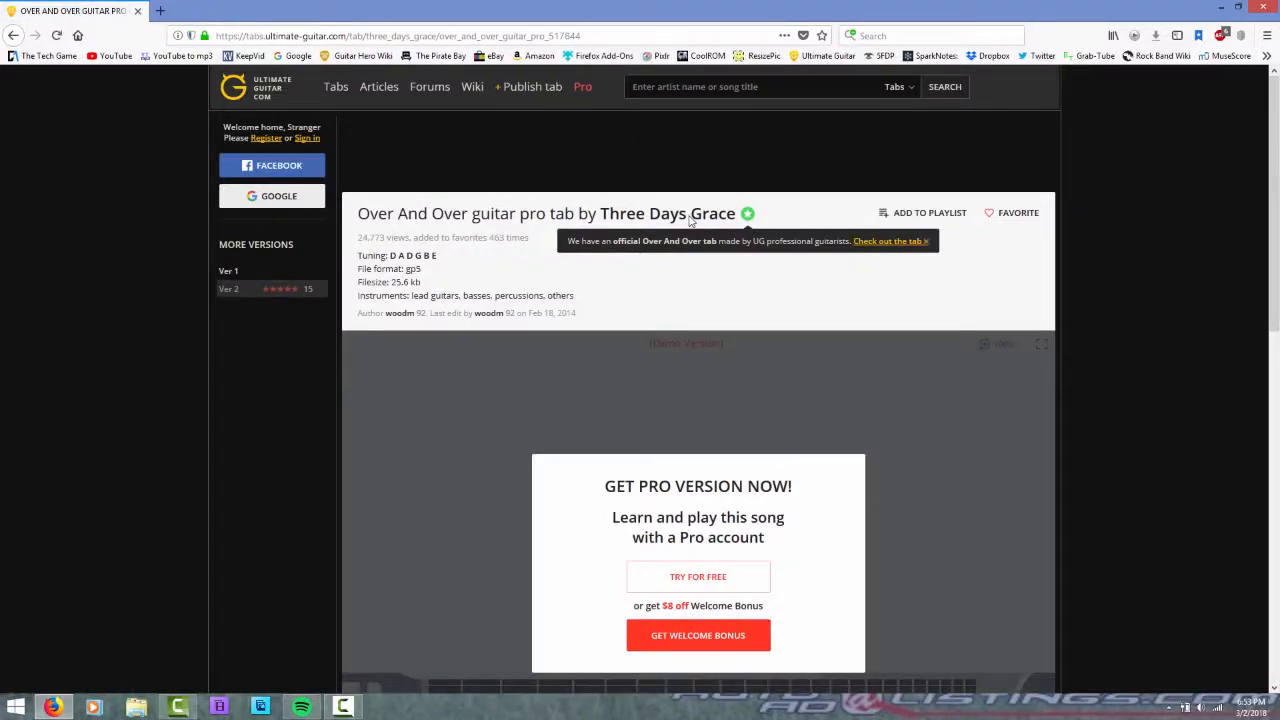
- Look through the Over And Over tab page, checking the tuning, file format, instruments and Guitar Pro download option
scroll(742, 396, "down", 1)
scroll(742, 396, "down", 10)
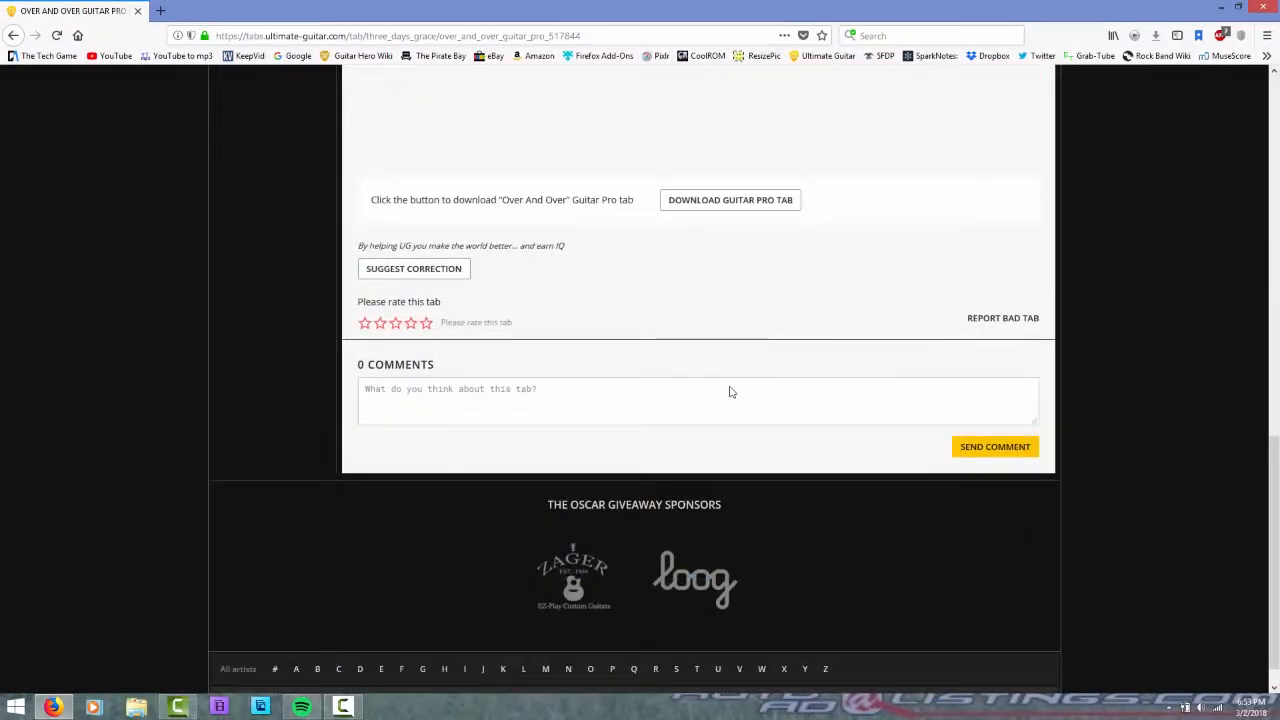
scroll(730, 386, "up", 10)
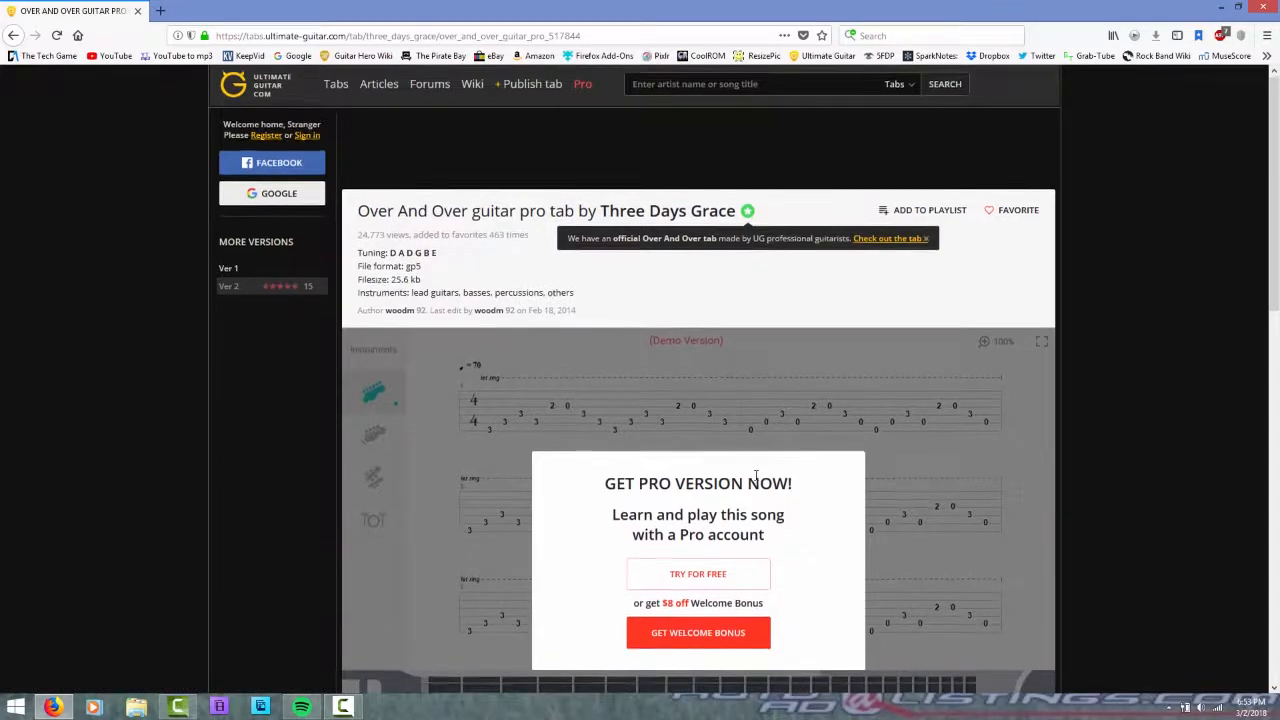
scroll(566, 367, "down", 4)
scroll(681, 452, "up", 3)
scroll(681, 452, "up", 1)
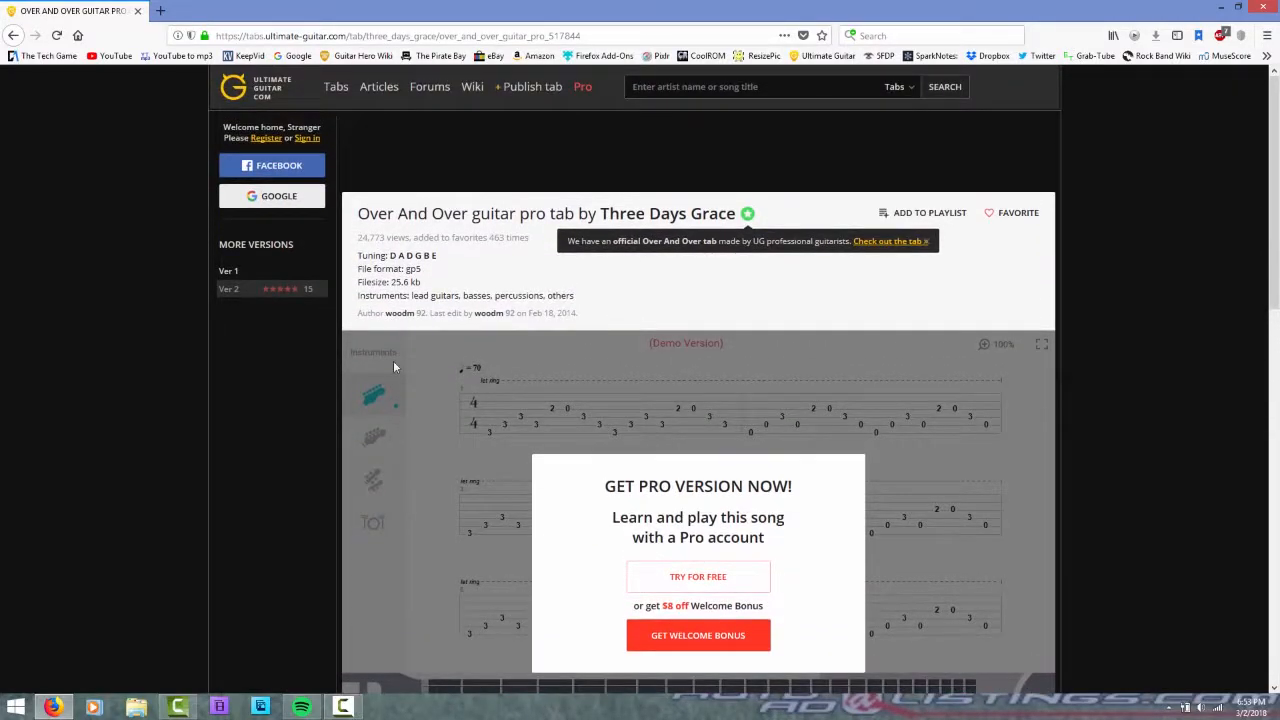
scroll(894, 283, "down", 10)
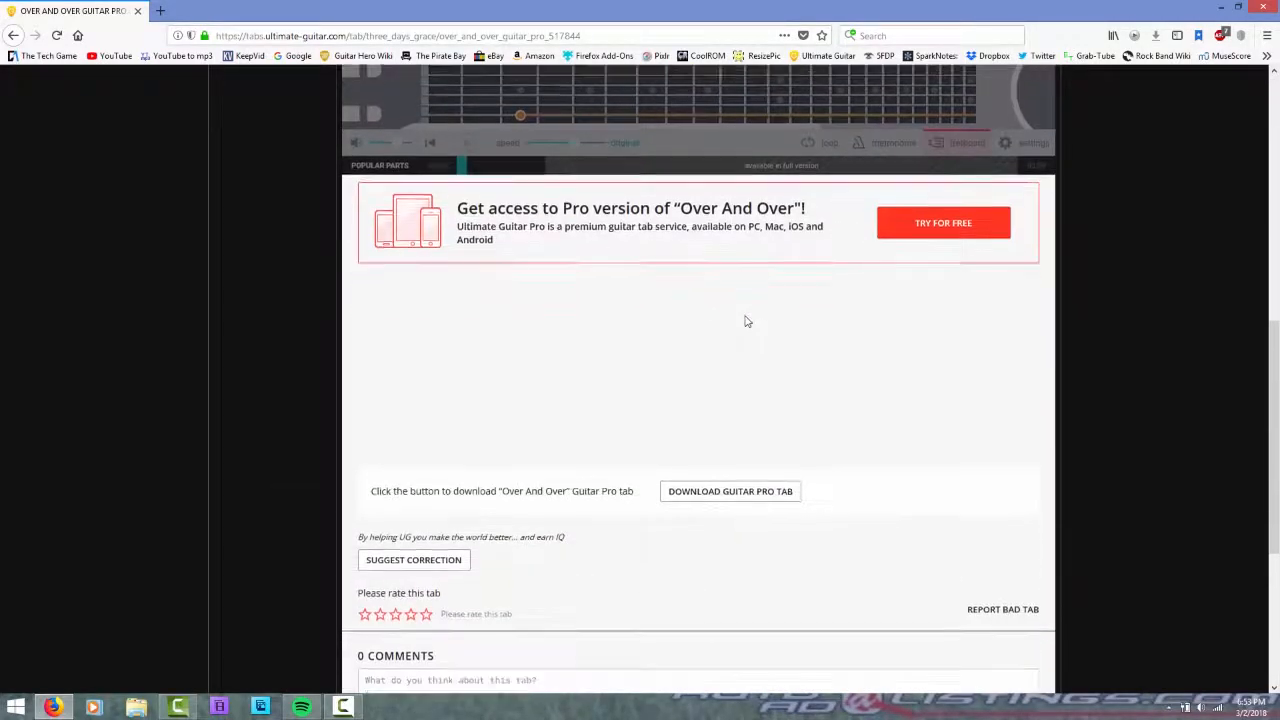
scroll(743, 320, "up", 10)
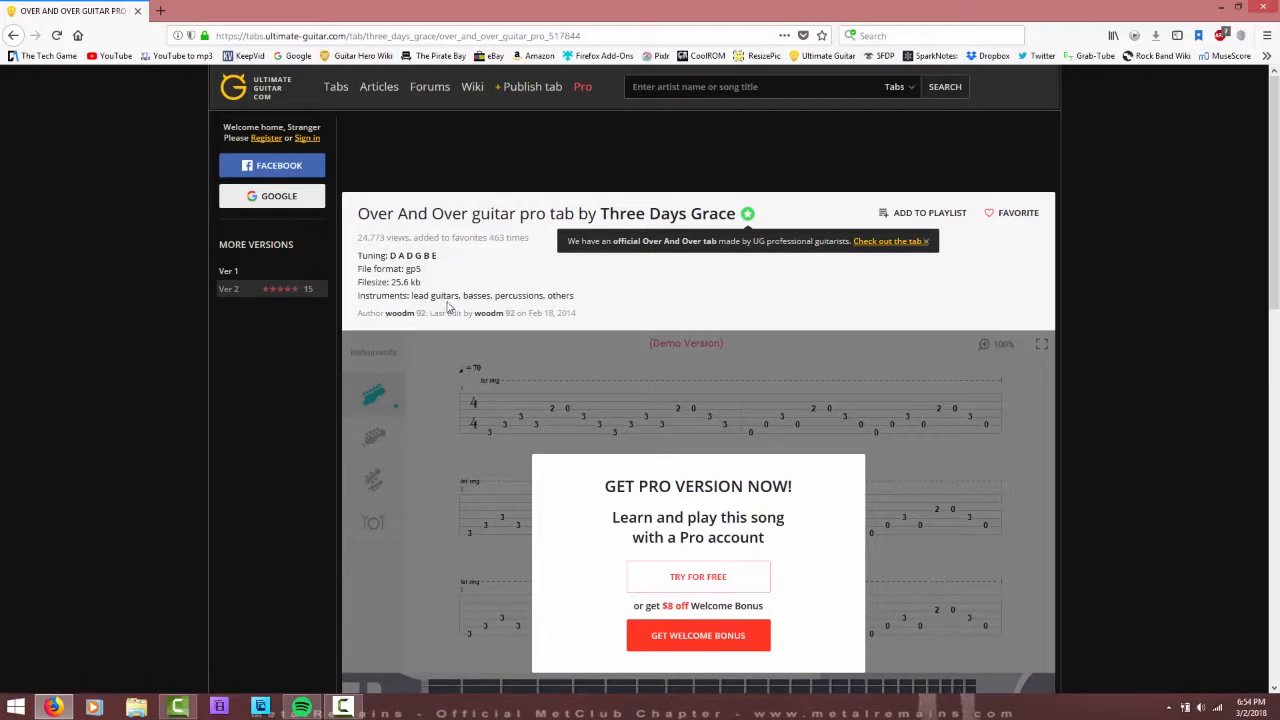
- Download the Over And Over Guitar Pro tab and save the gp5 file to the Desktop
scroll(577, 303, "down", 10)
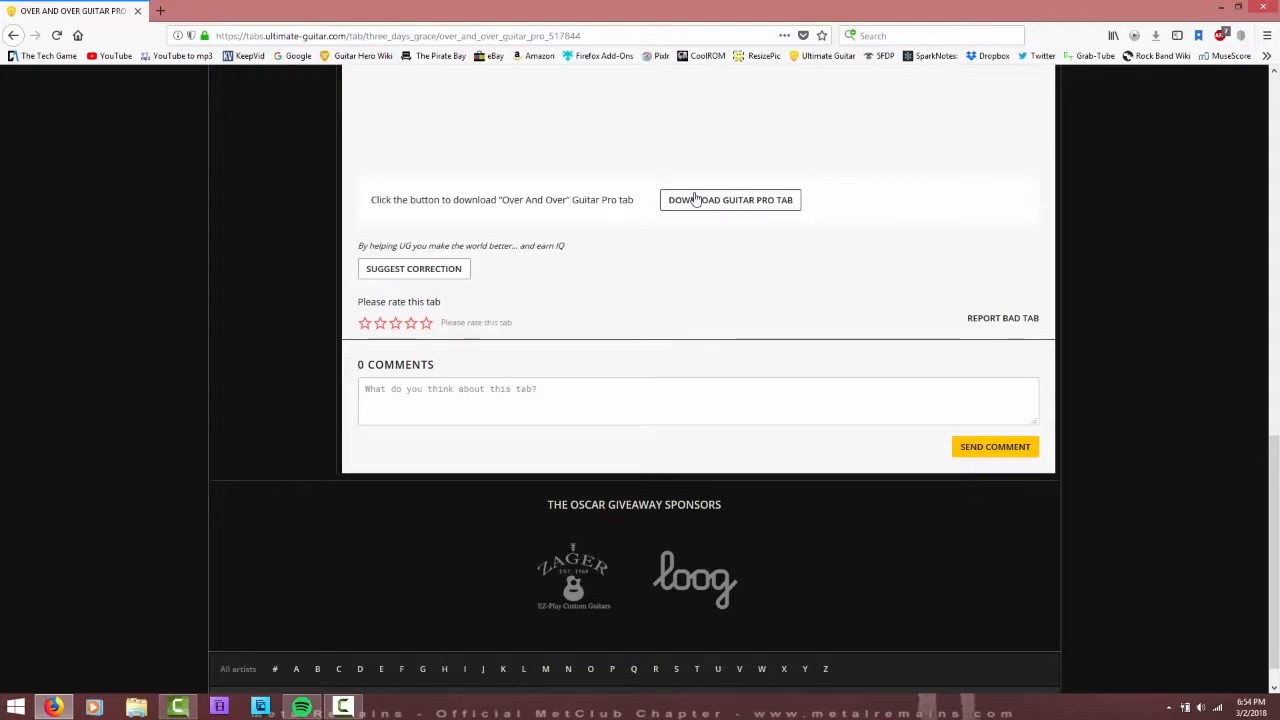
left_click(696, 199)
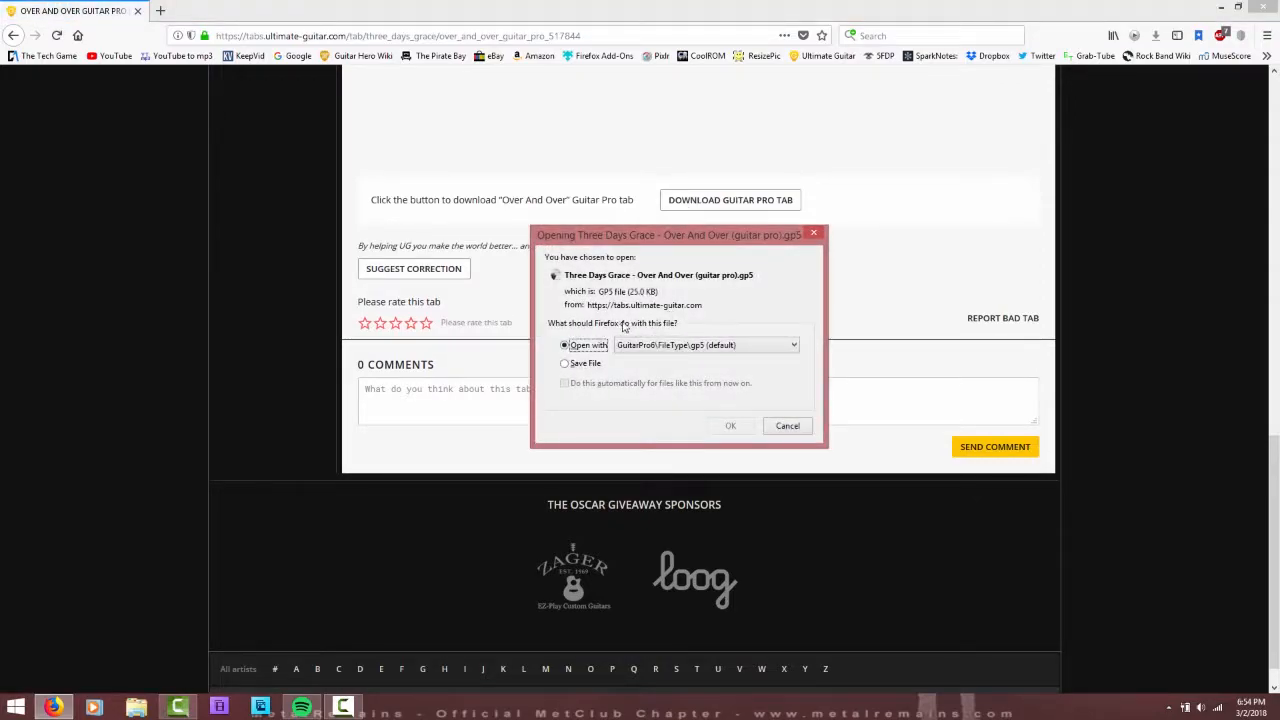
left_click(585, 363)
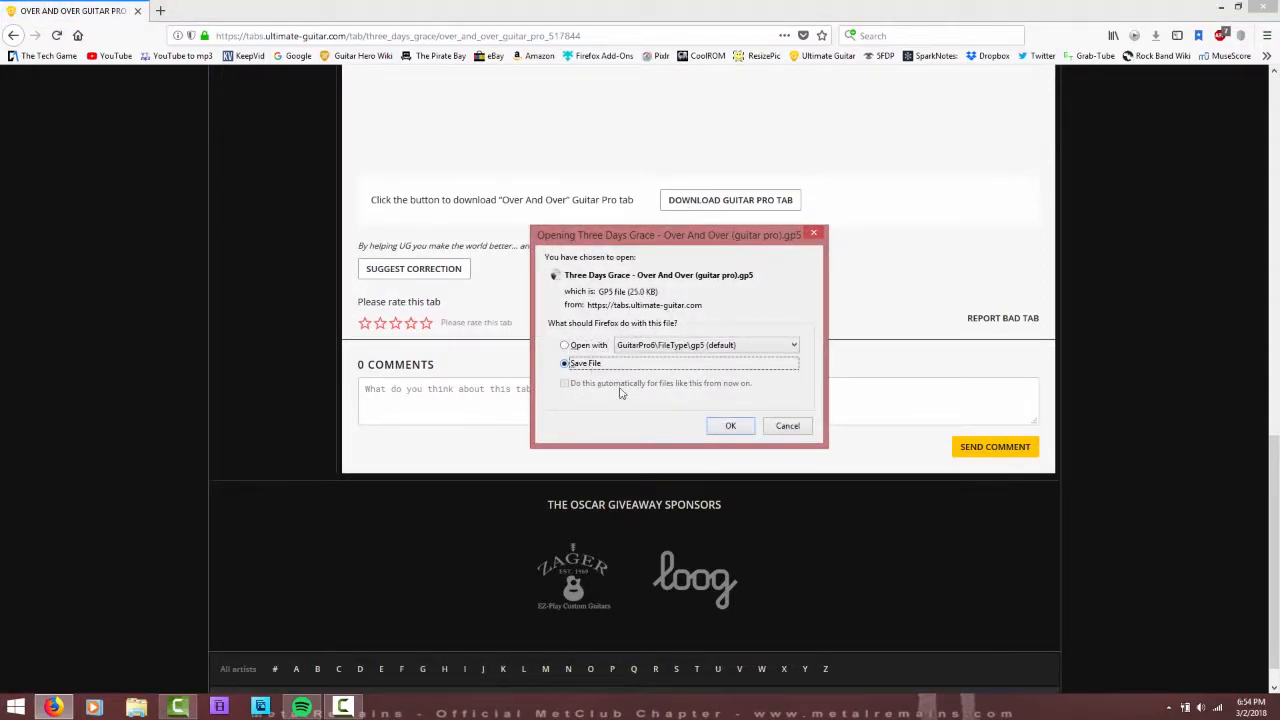
left_click(714, 425)
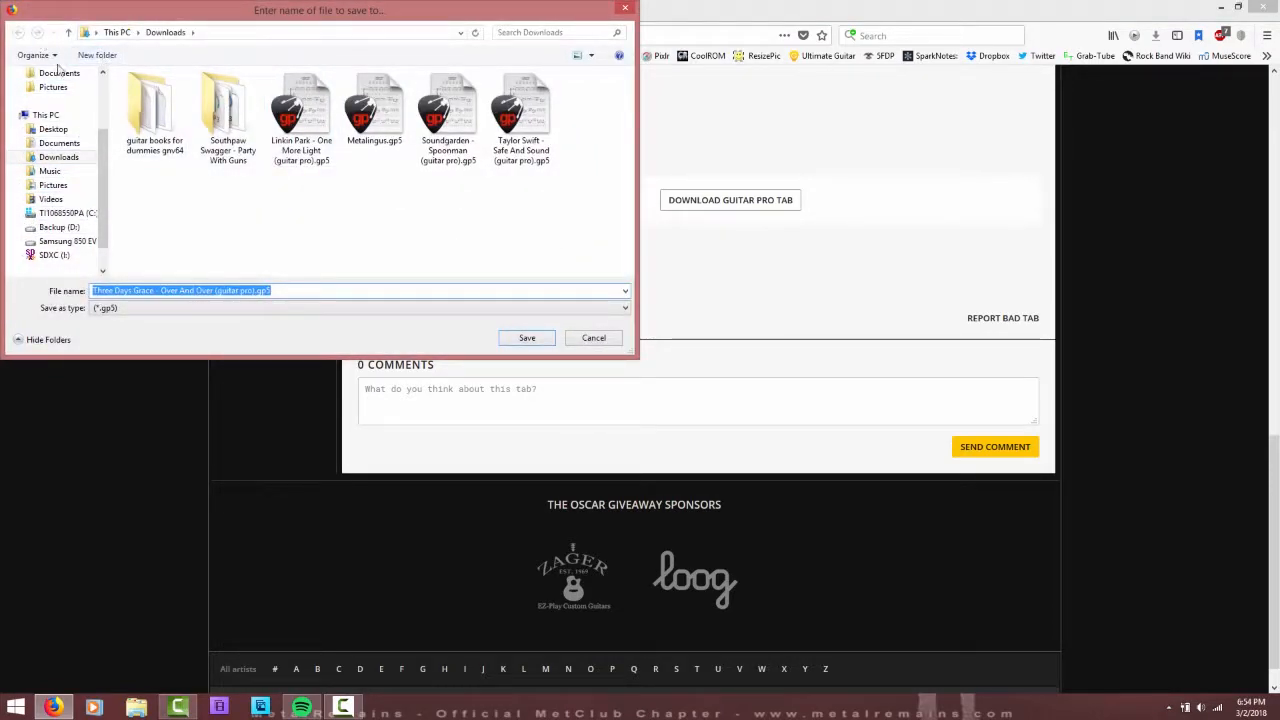
scroll(70, 120, "up", 3)
left_click(90, 93)
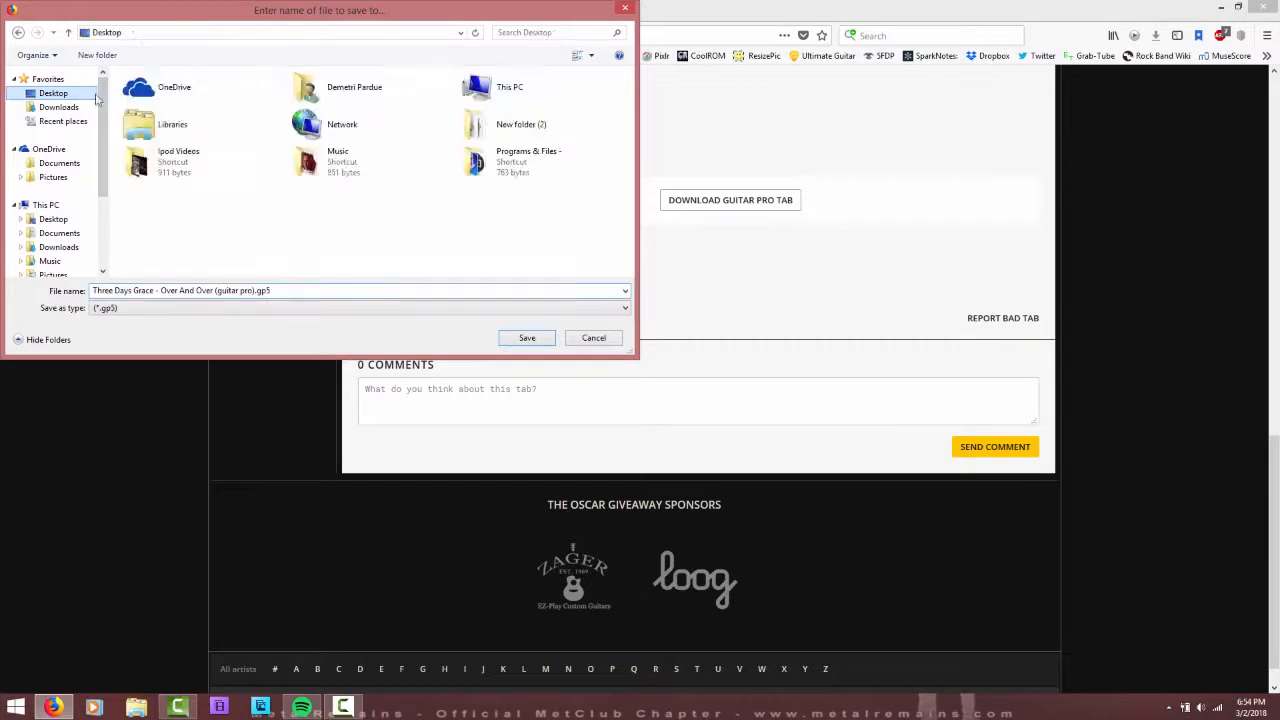
left_click(522, 338)
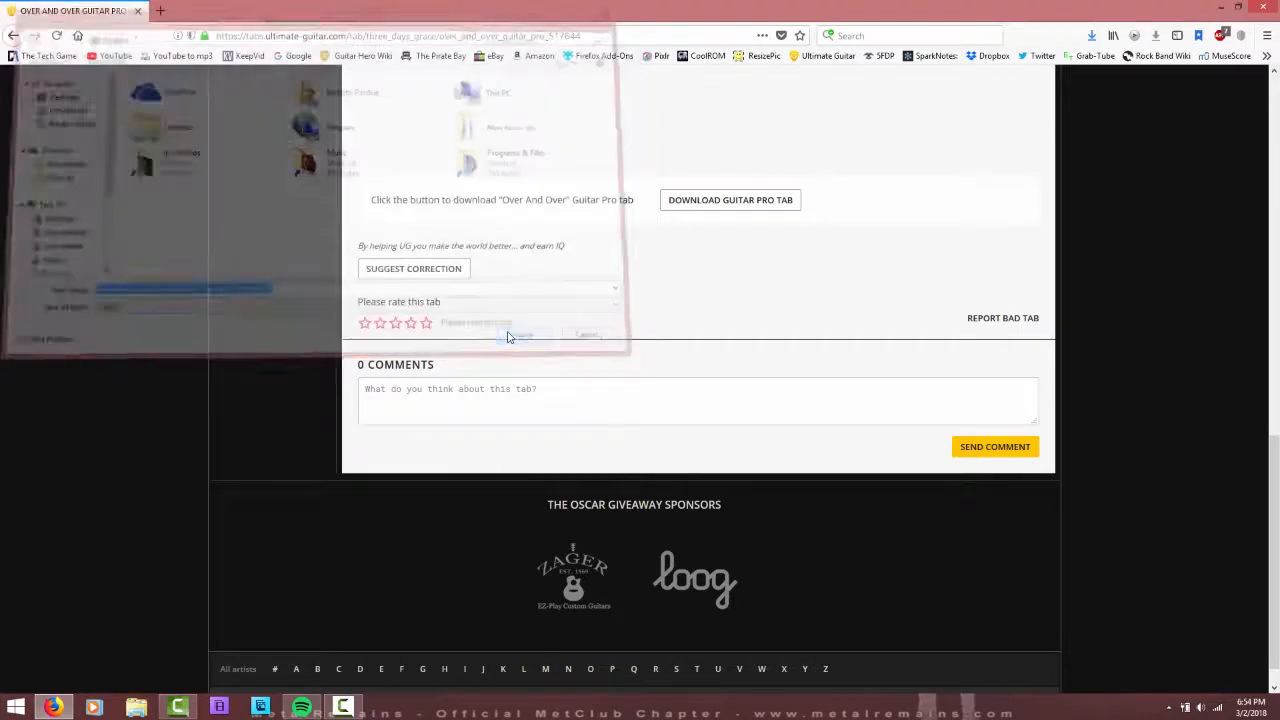
- Open the downloaded tab from the desktop in Guitar Pro 6 and export it as a MIDI file to the Downloads folder
left_click(1224, 7)
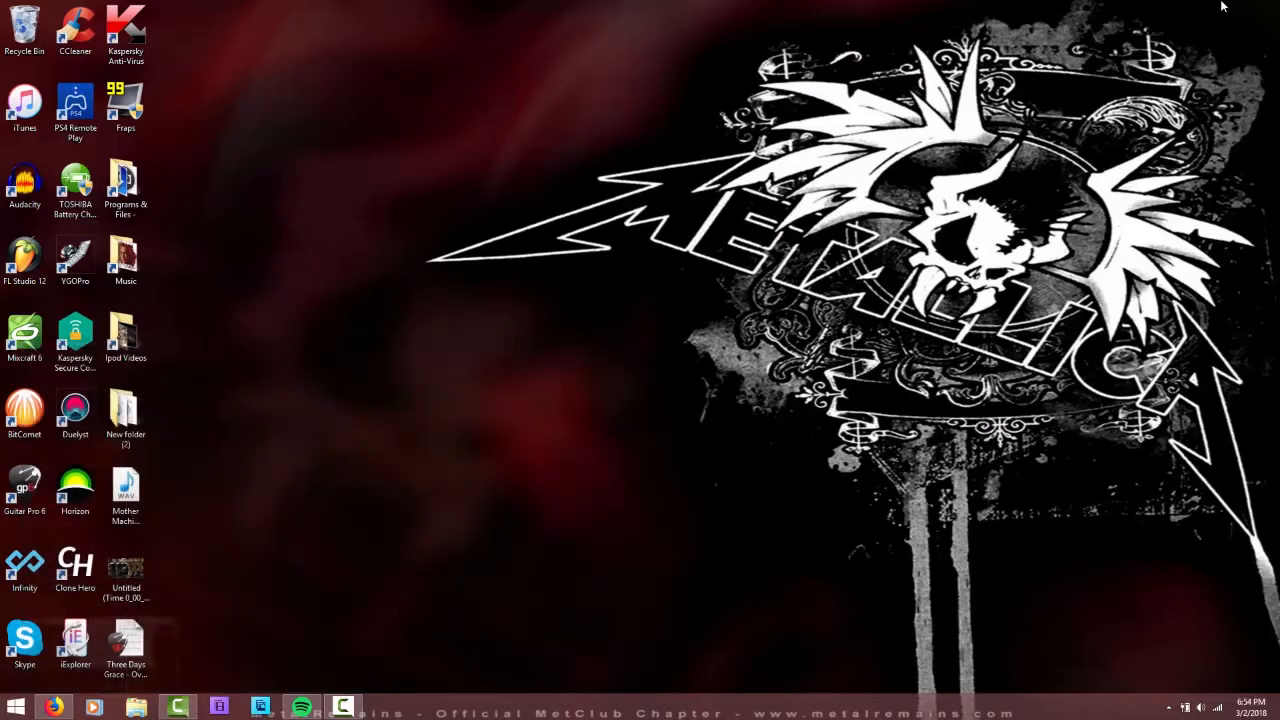
left_click(126, 645)
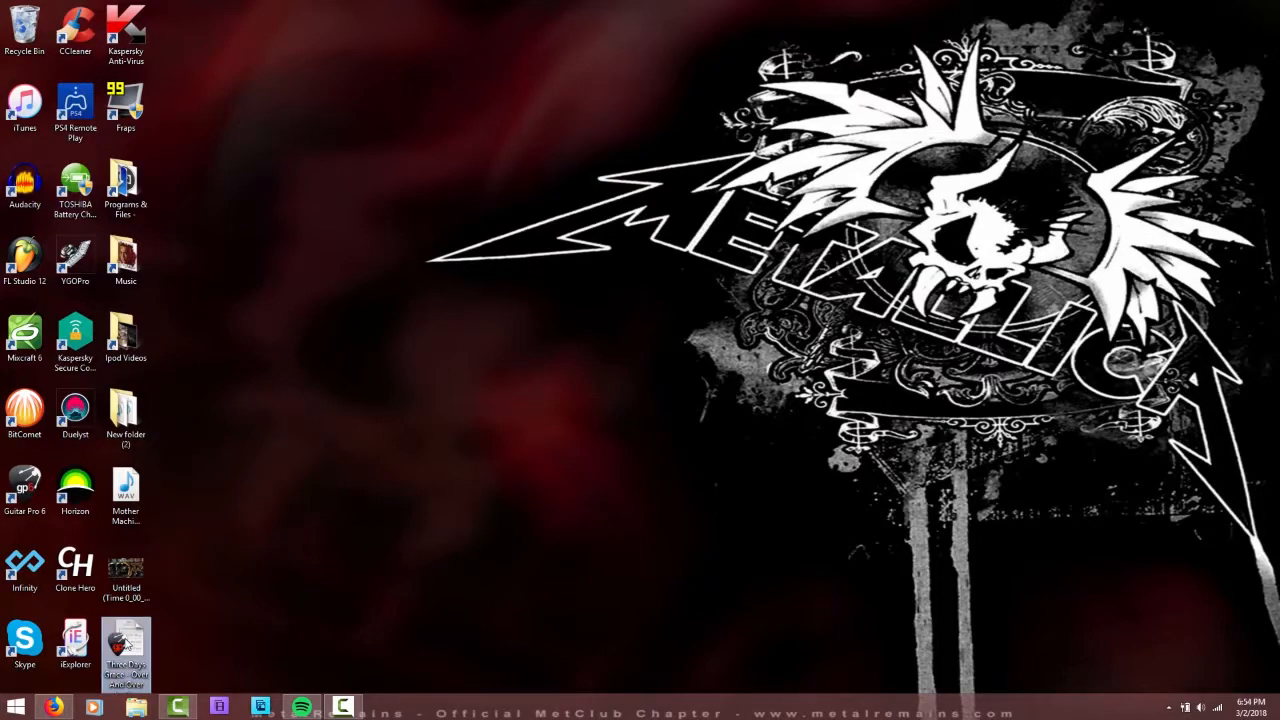
double_click(126, 645)
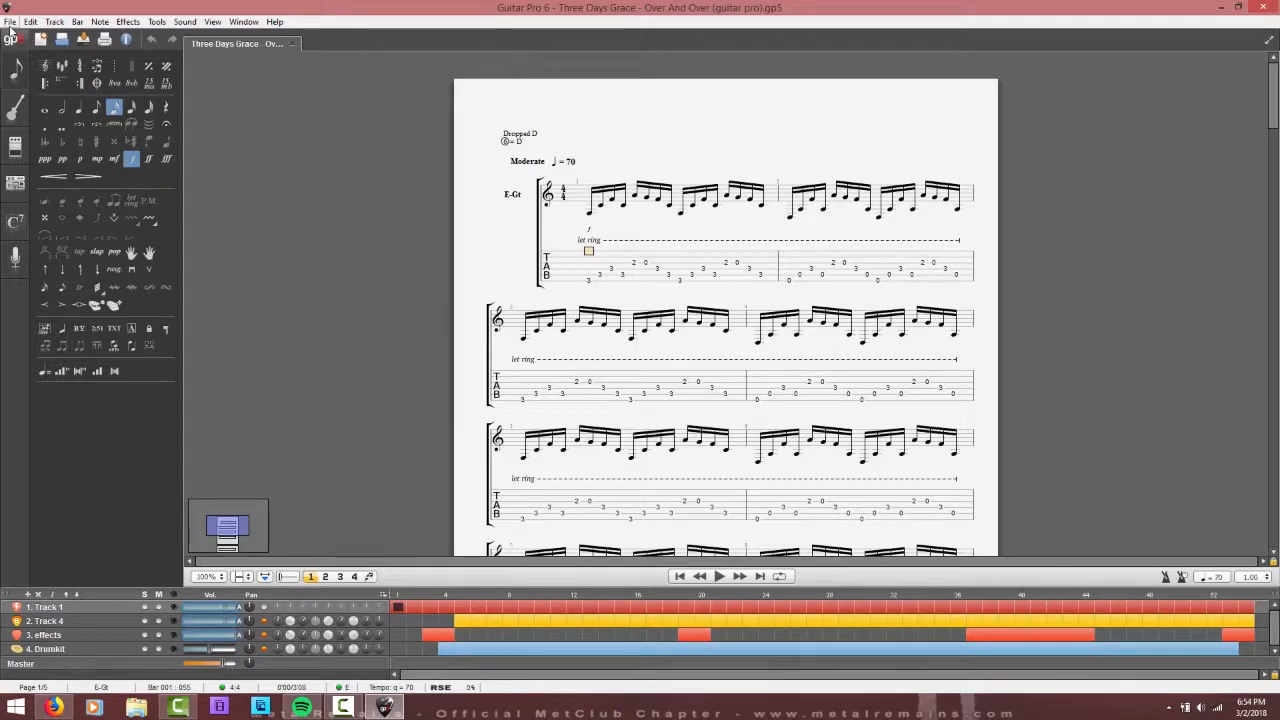
left_click(10, 22)
mouse_move(100, 180)
left_click(182, 194)
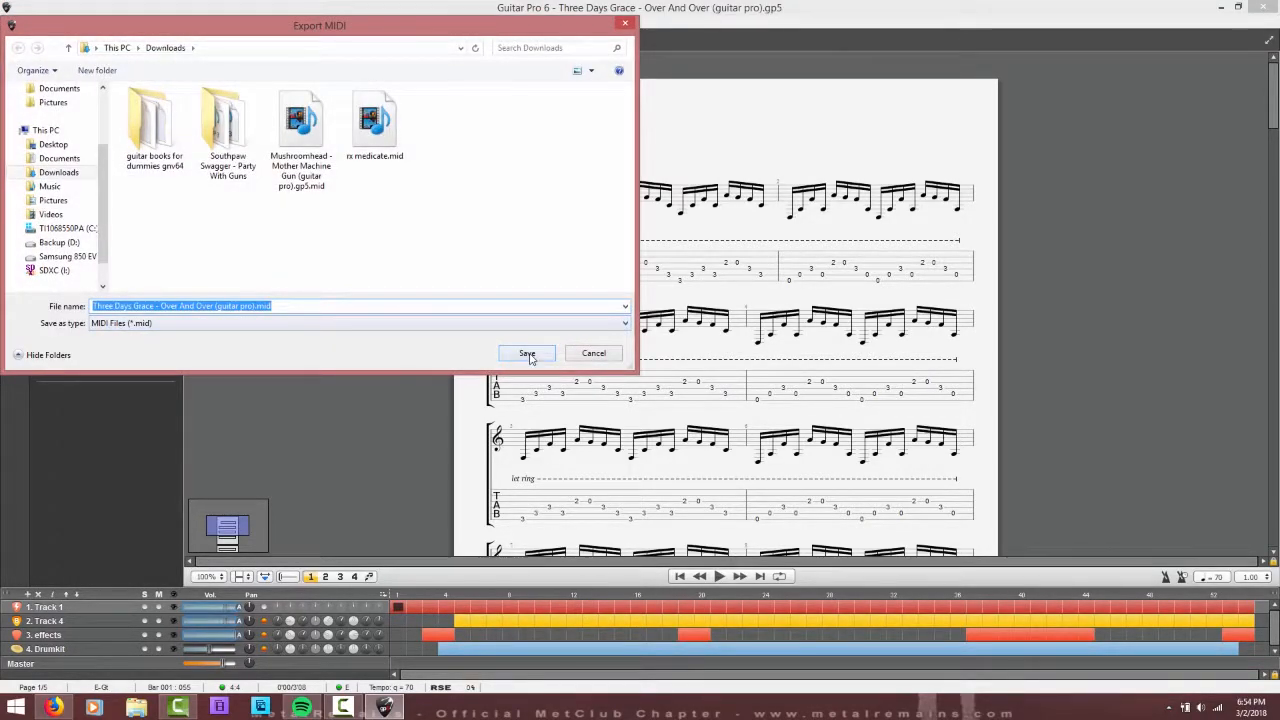
left_click(530, 353)
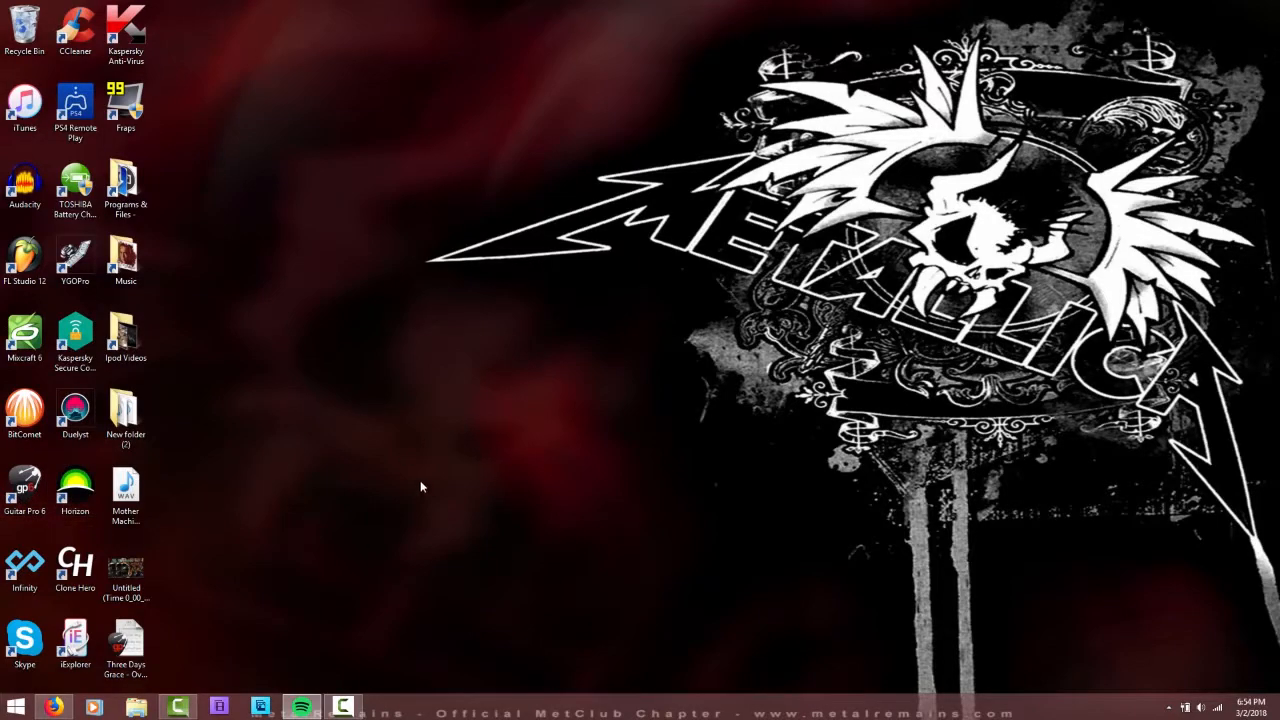
- Move the exported Three Days Grace MIDI file from the Downloads folder to the desktop, placing it near the top beside the icons
key("super")
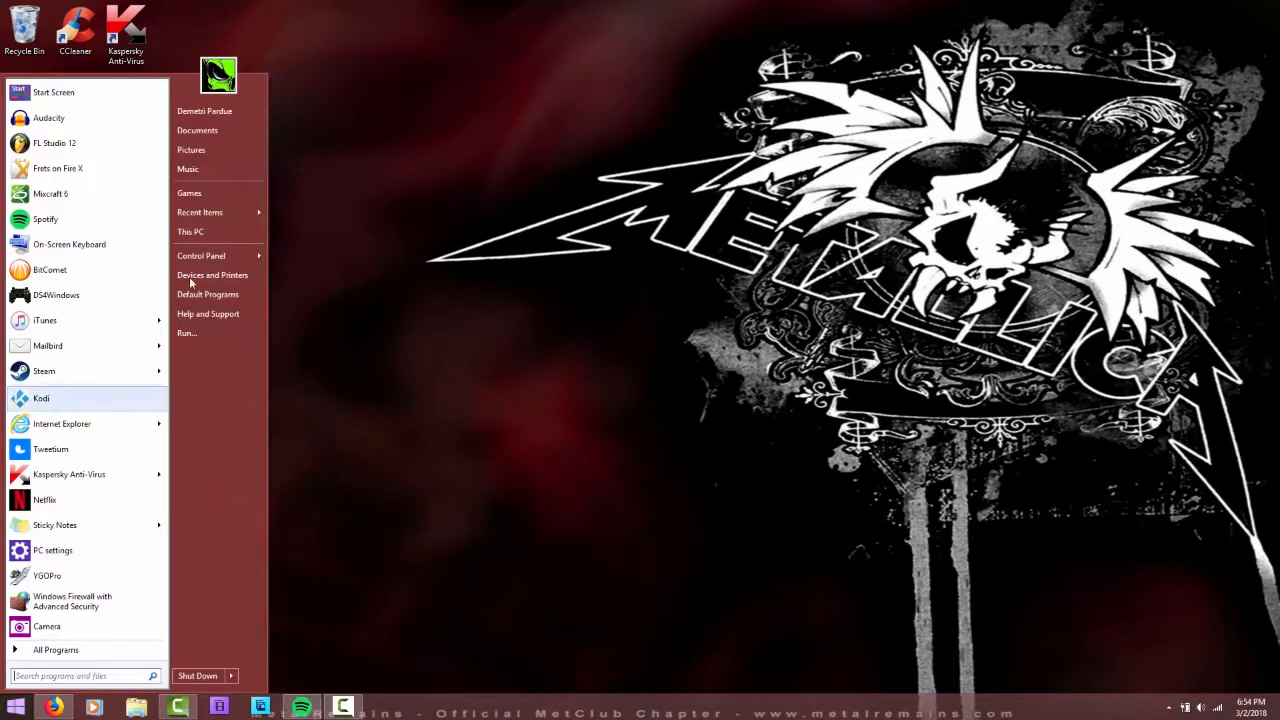
left_click(220, 112)
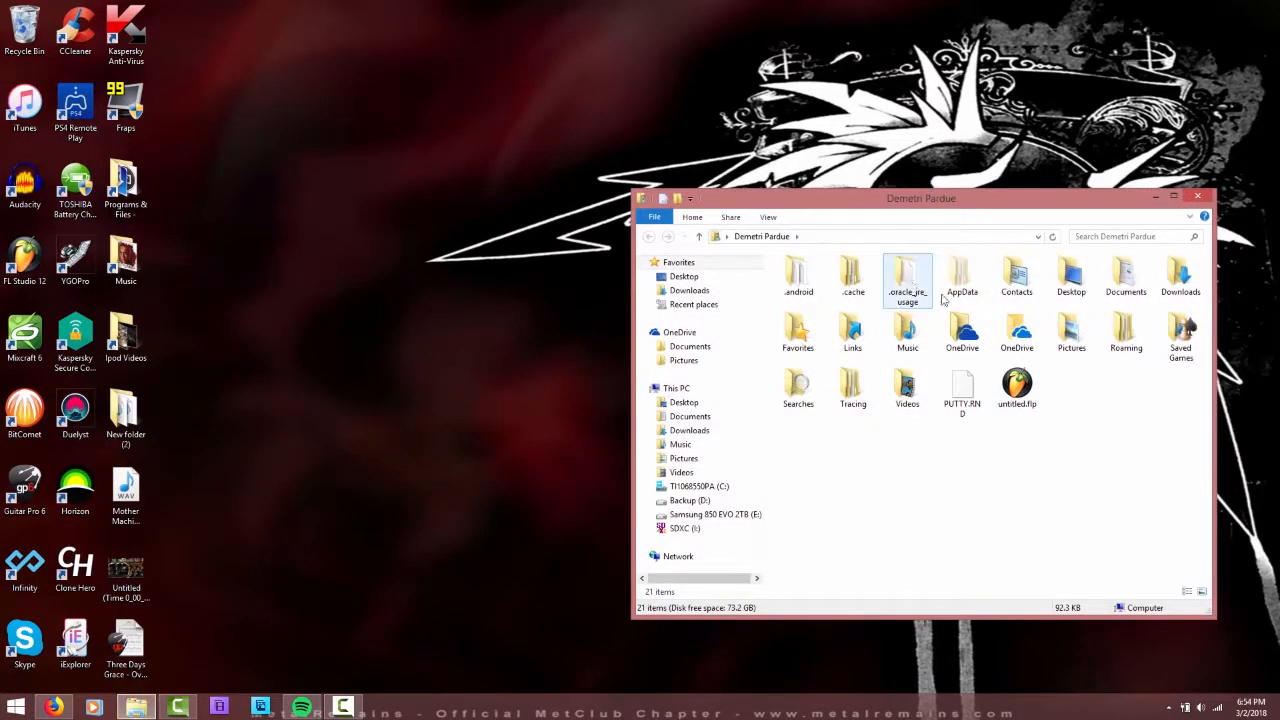
double_click(1175, 280)
scroll(1000, 330, "down", 1)
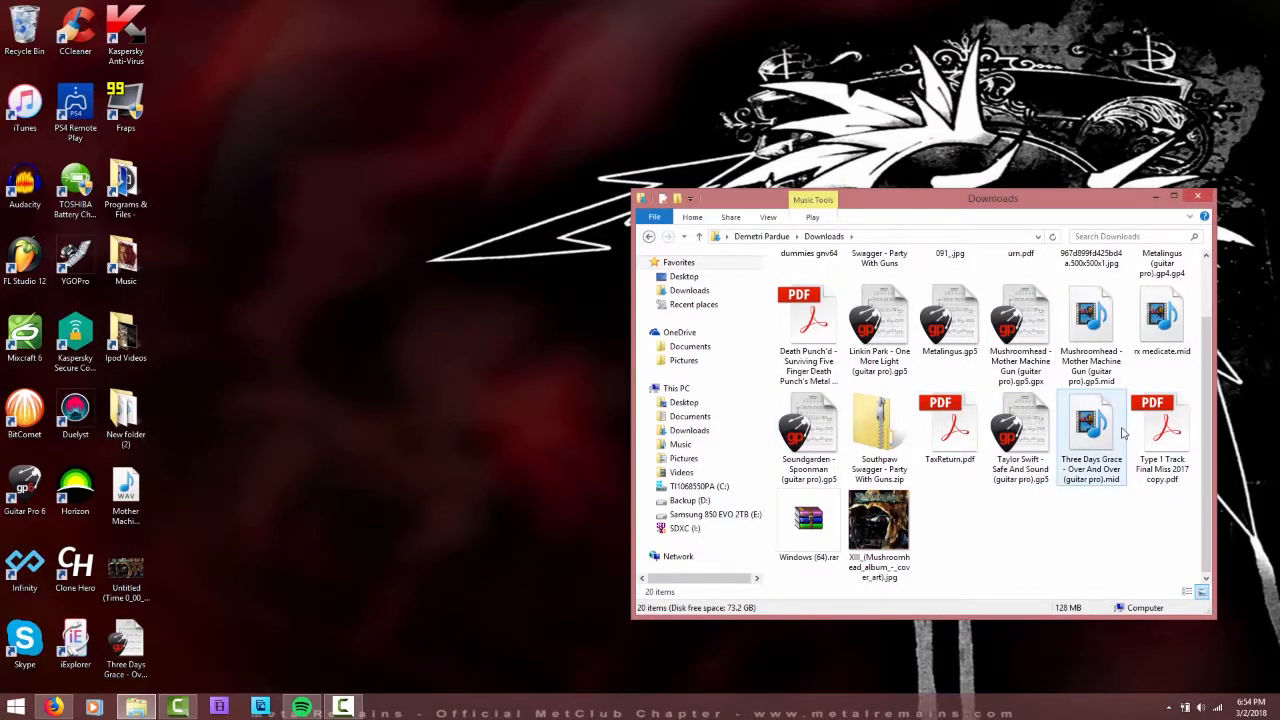
left_click_drag(1105, 455, 578, 352)
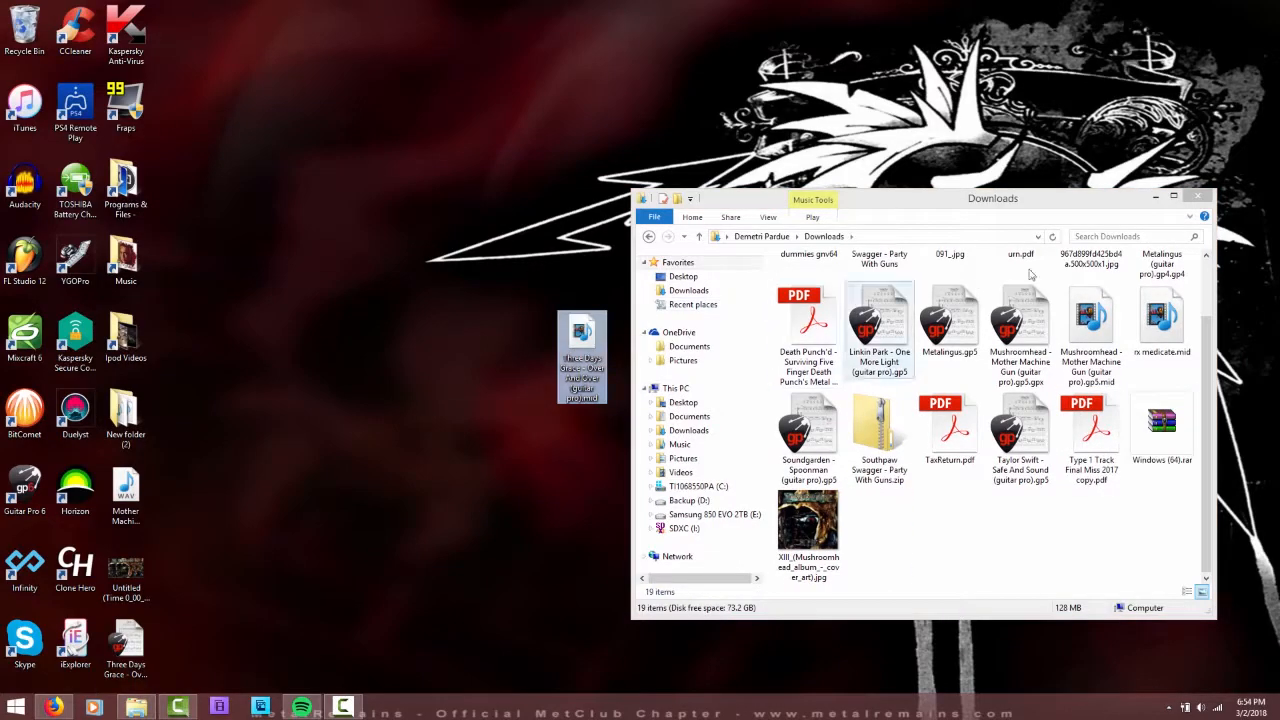
left_click(1196, 198)
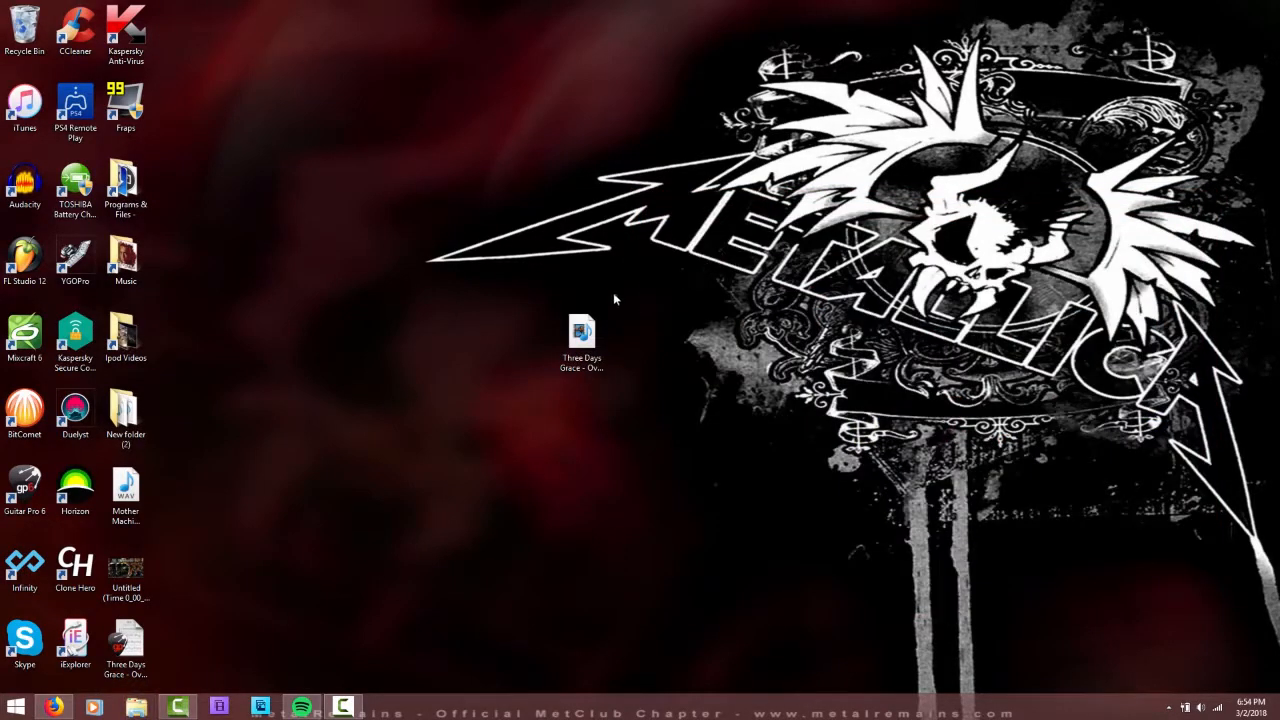
left_click_drag(582, 338, 385, 240)
left_click_drag(338, 178, 228, 45)
- Start Mixcraft 6, create a Build Loop & Beat Matched Music project and import the Three Days Grace MIDI file from the desktop
left_click(22, 360)
double_click(26, 352)
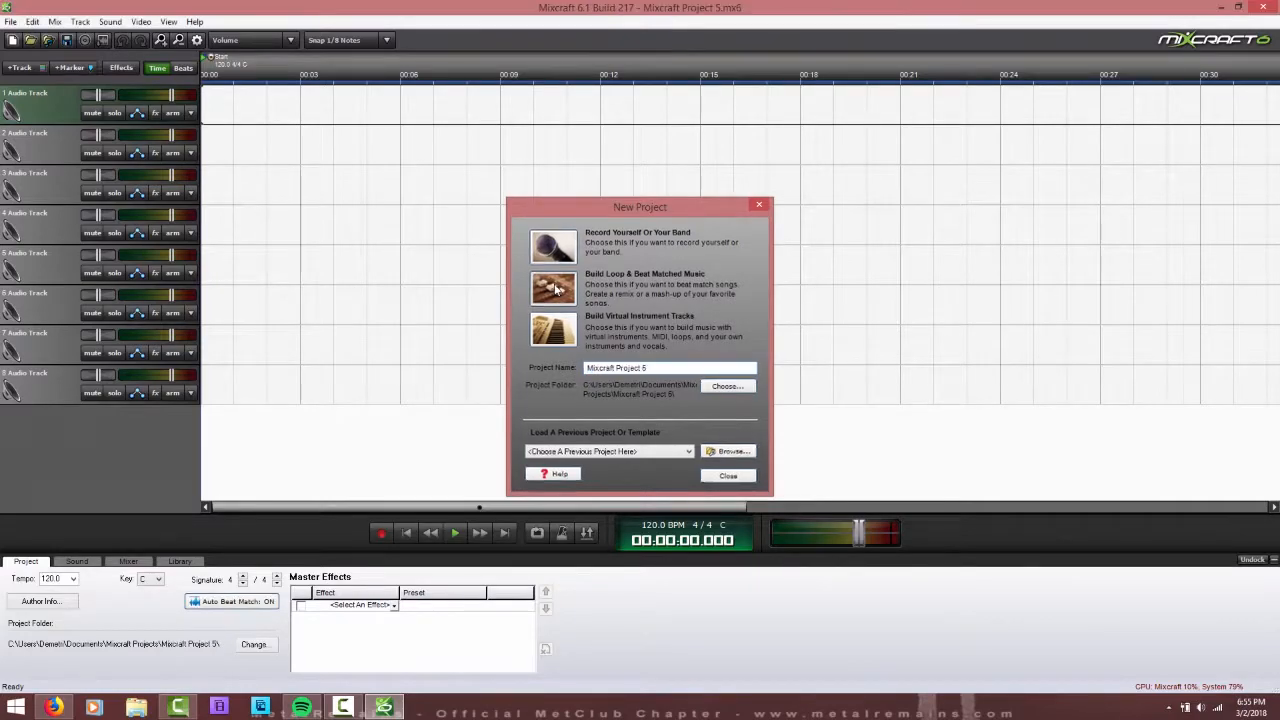
left_click(555, 289)
key("super+d")
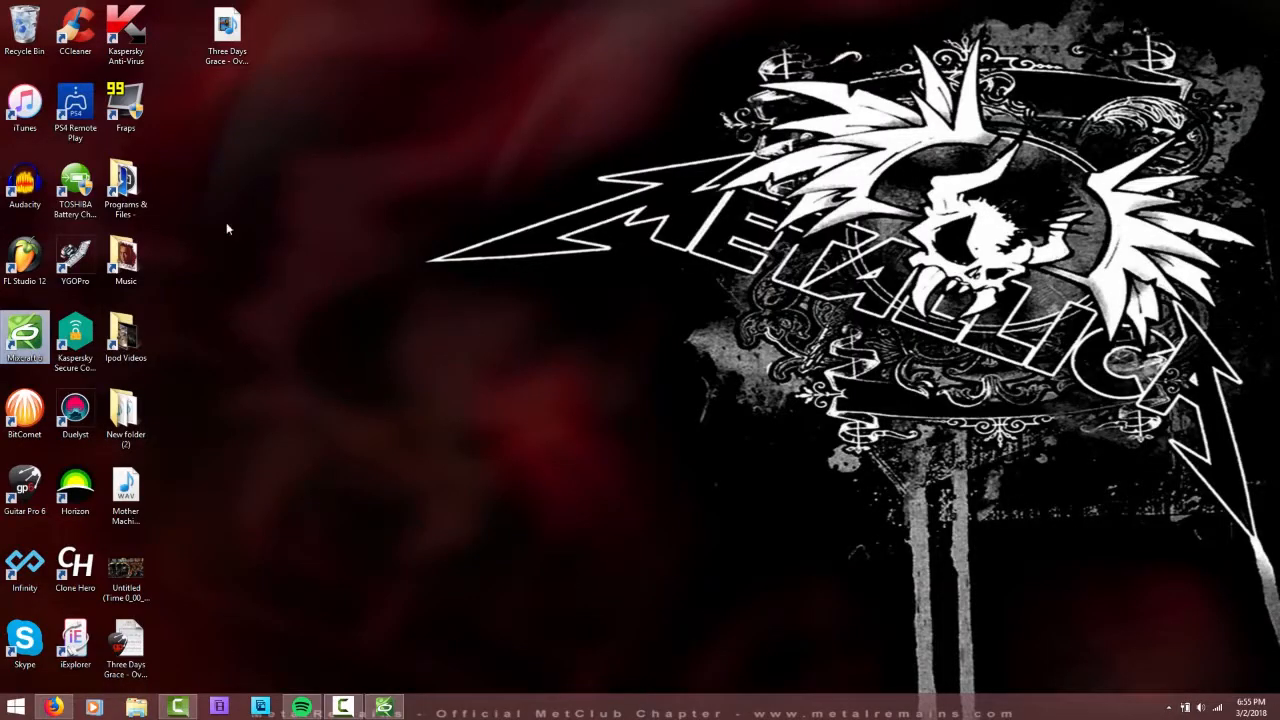
left_click_drag(228, 35, 181, 114)
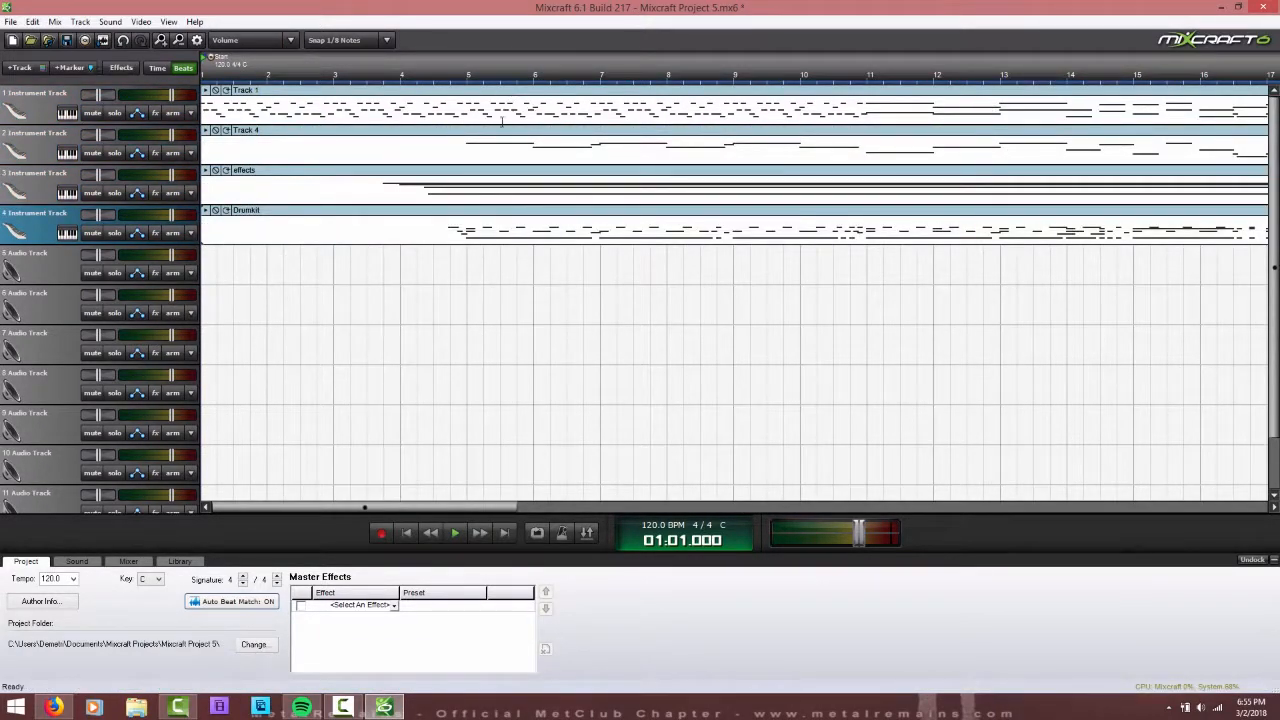
- Solo the effects track and listen to it from the start, from about bar 17 and from about bar 38
scroll(350, 218, "down", 5)
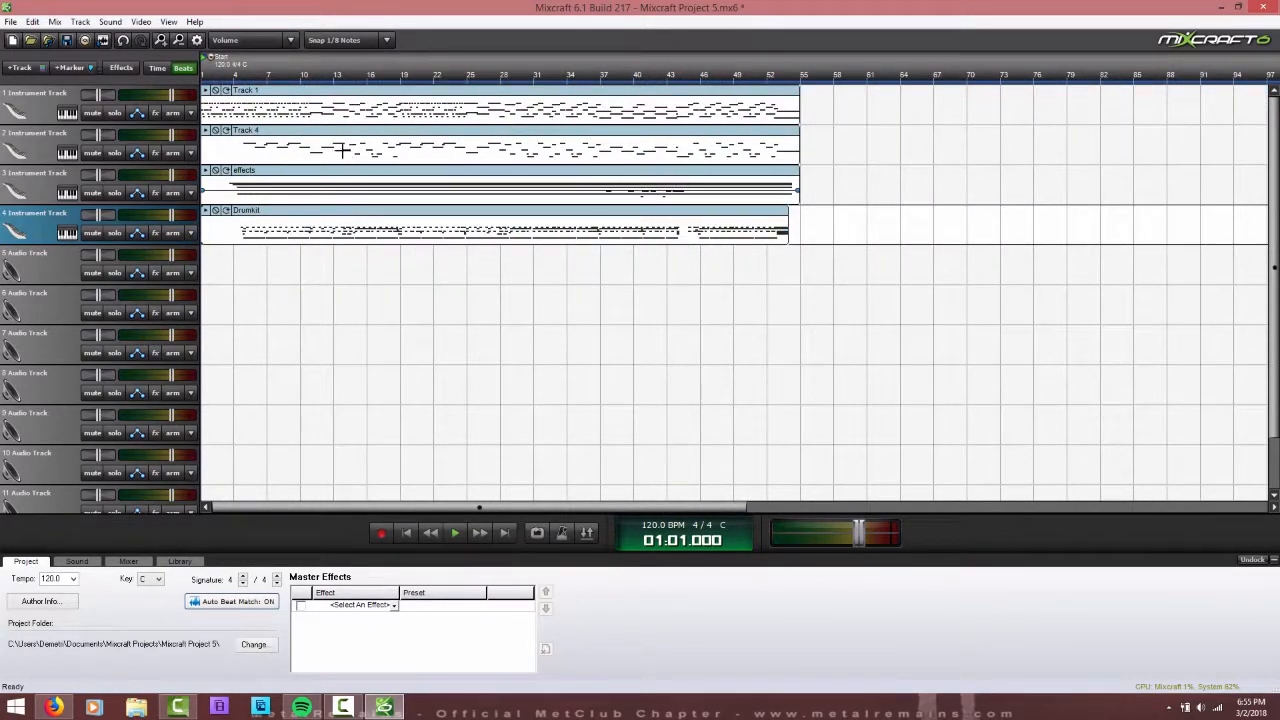
left_click(113, 193)
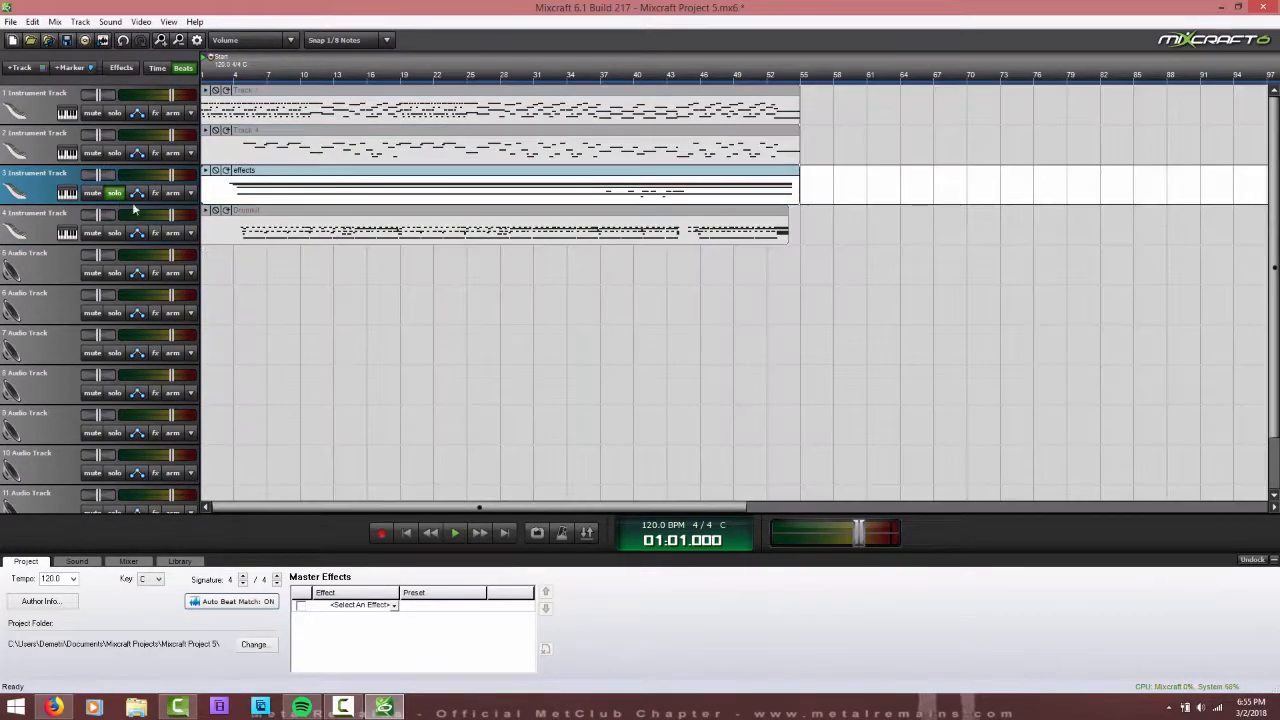
left_click(456, 533)
left_click(377, 440)
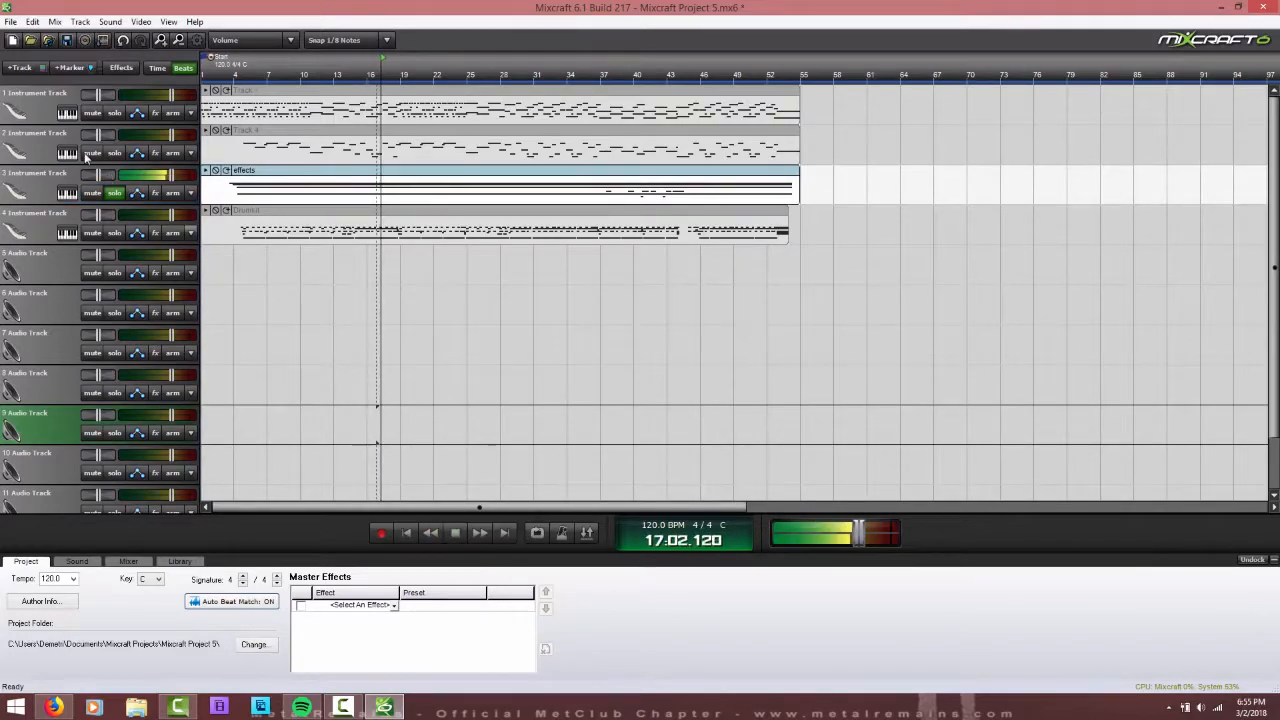
left_click(609, 299)
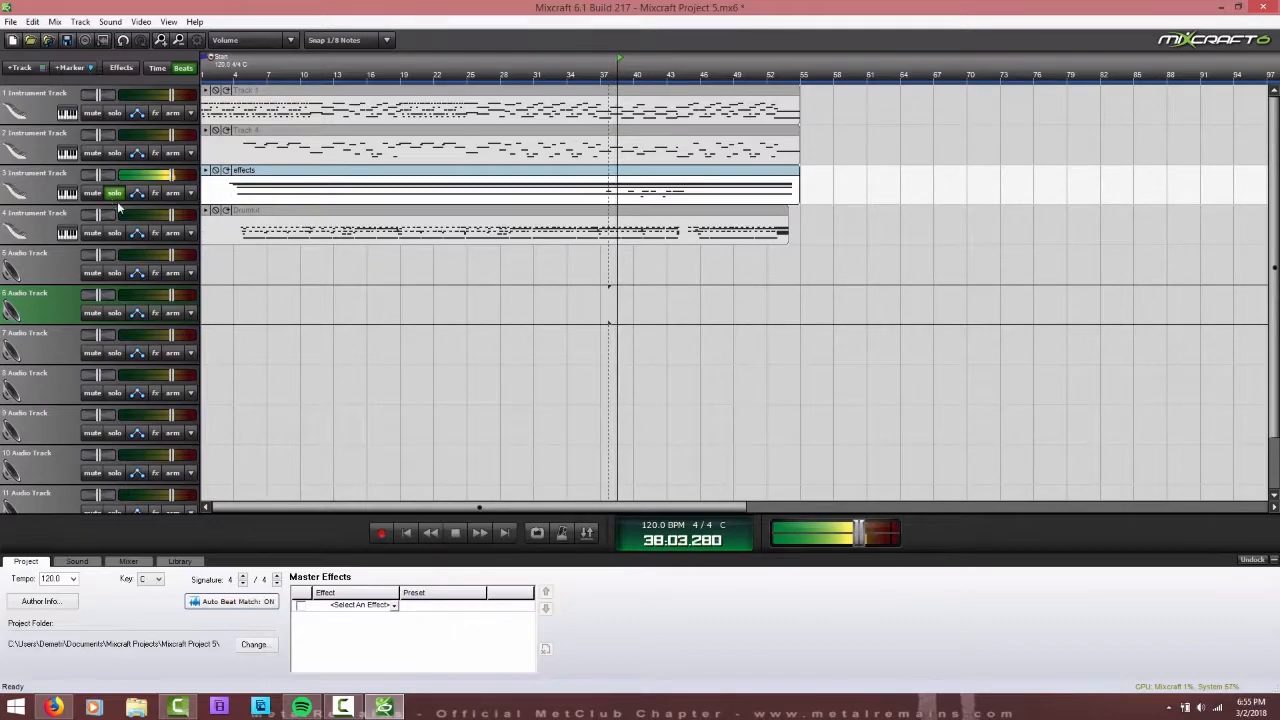
- Stop playback, unsolo the effects track and listen briefly to all instrument tracks together from the start
left_click(455, 533)
left_click(406, 533)
left_click(108, 198)
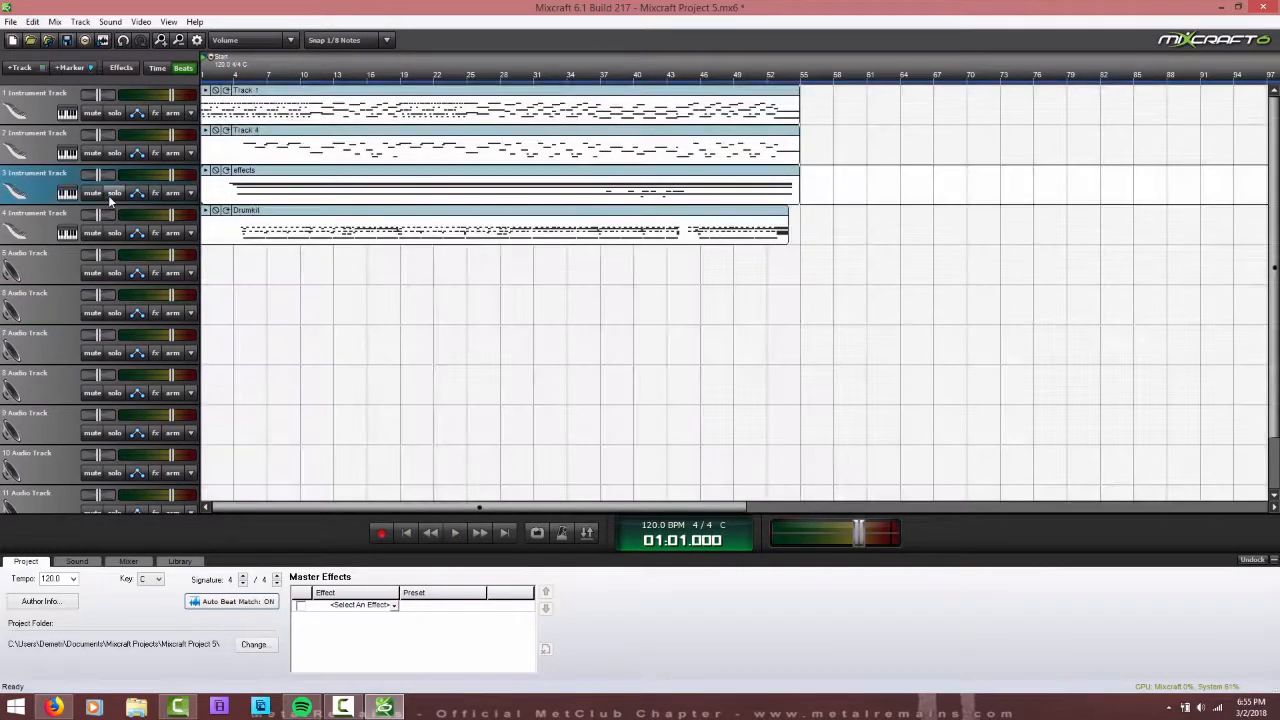
left_click(455, 532)
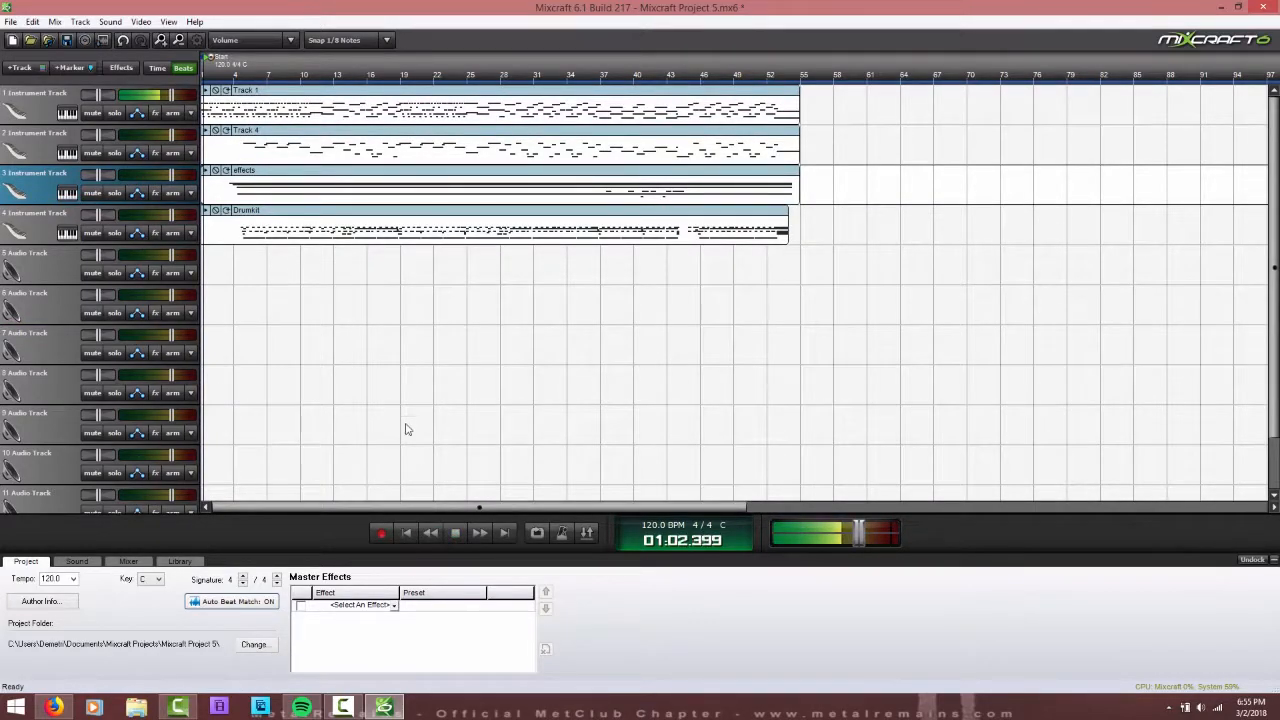
left_click(454, 534)
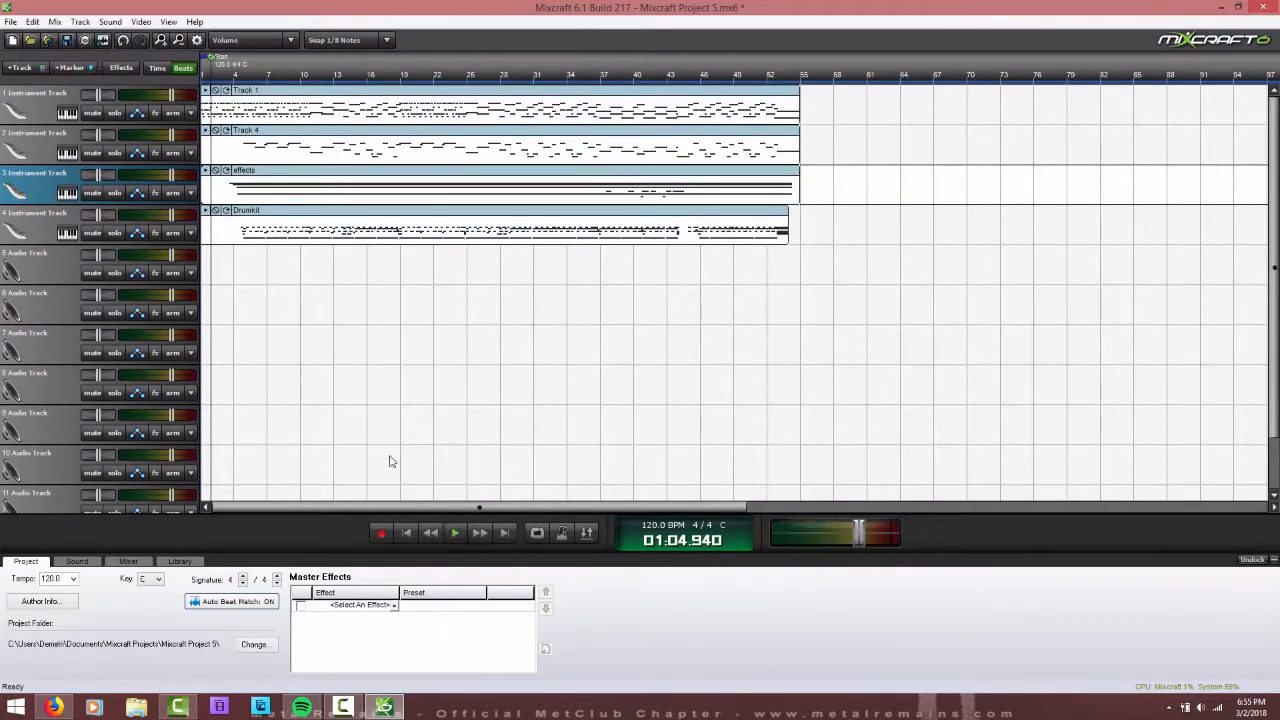
- Copy the Drumkit clip's detected tempo and paste it as the project tempo, 70.0001 BPM
double_click(222, 241)
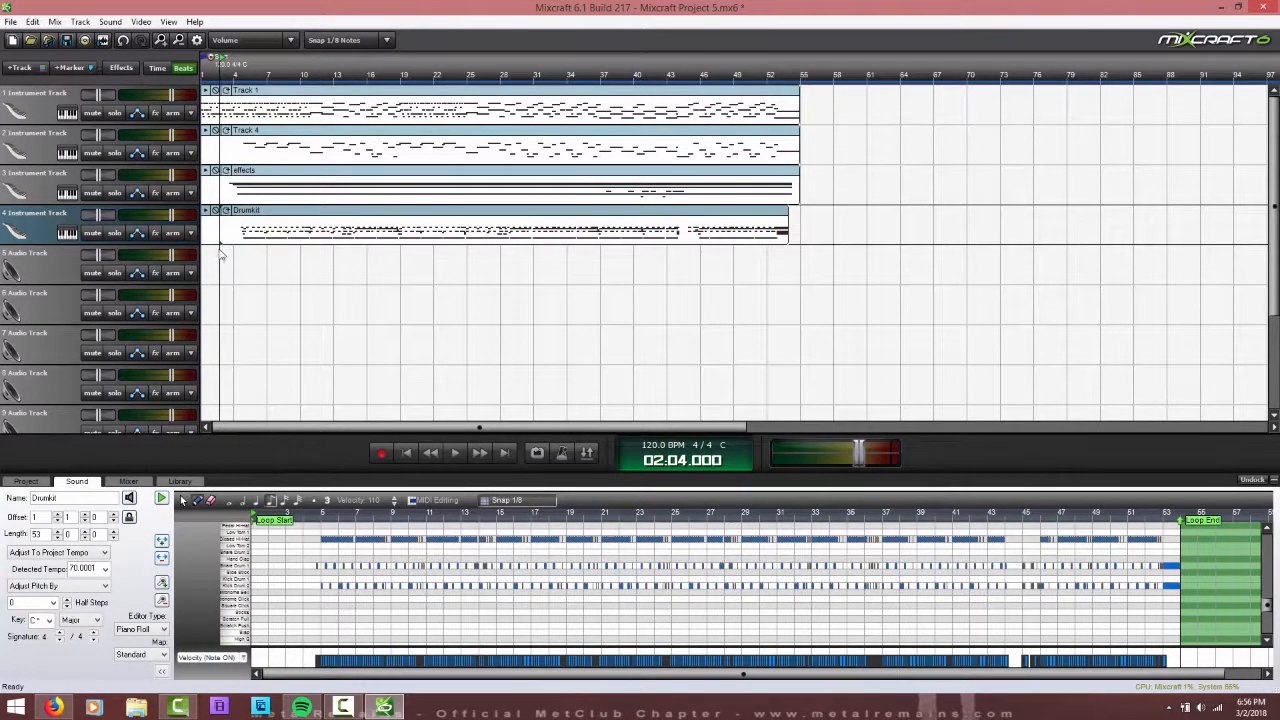
right_click(75, 573)
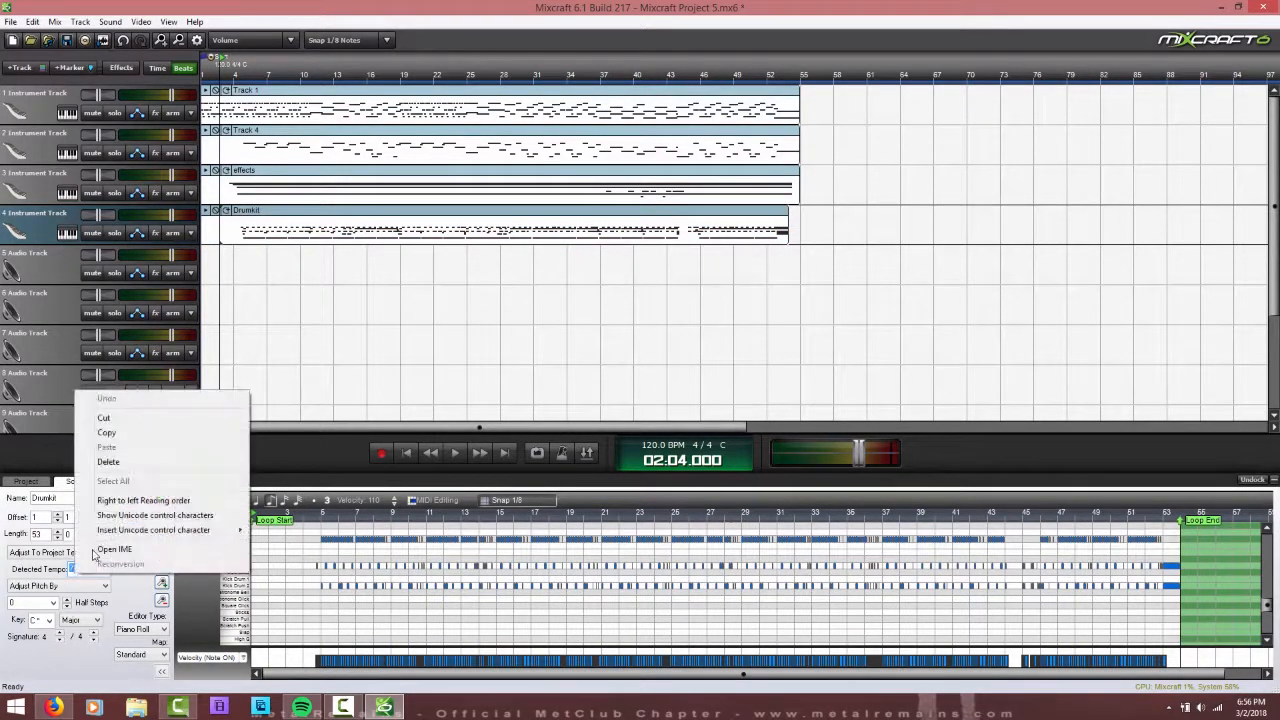
left_click(105, 433)
left_click(26, 482)
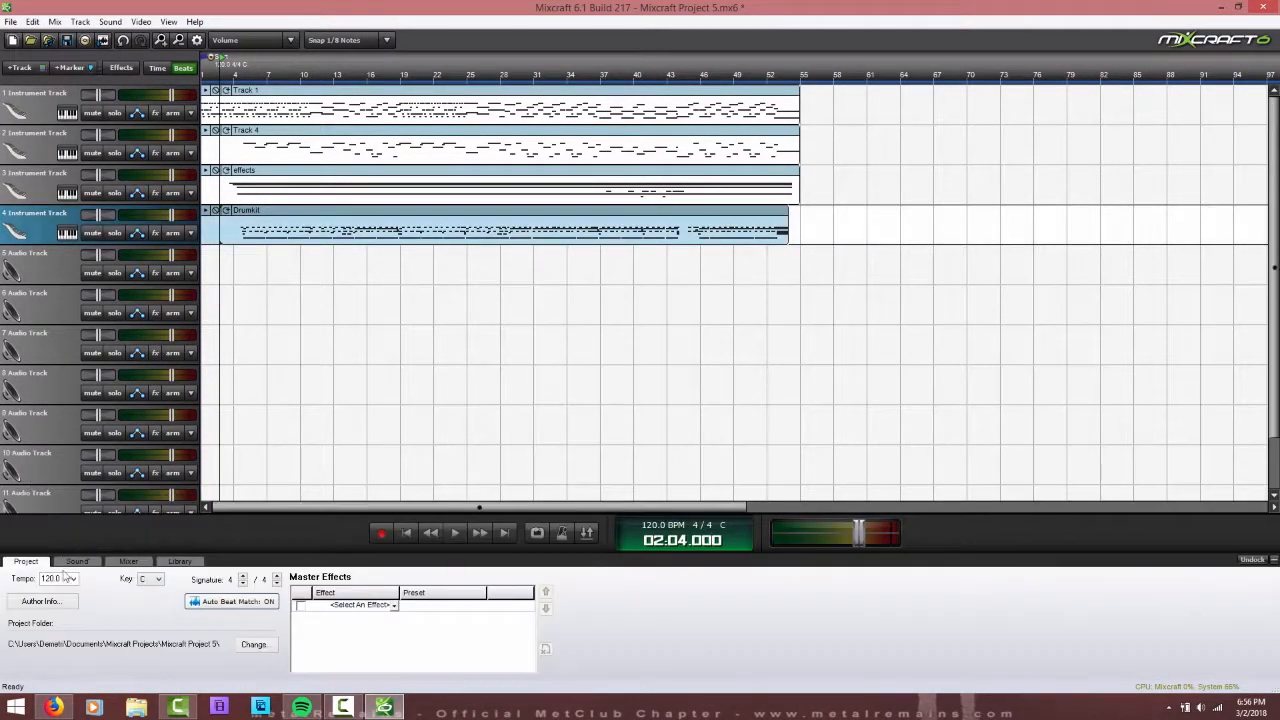
right_click(57, 580)
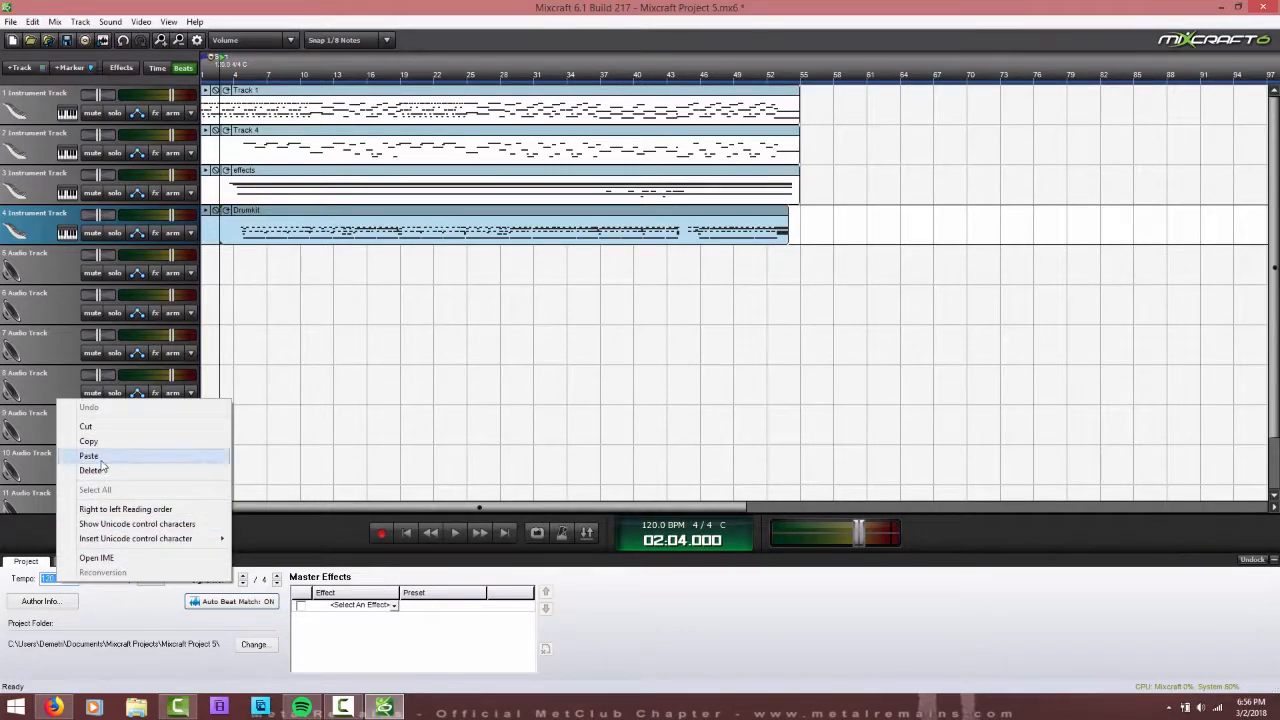
left_click(100, 455)
left_click(222, 413)
- Listen to all tracks from the start and from about bar 8, and solo the effects track
left_click(405, 533)
left_click(455, 533)
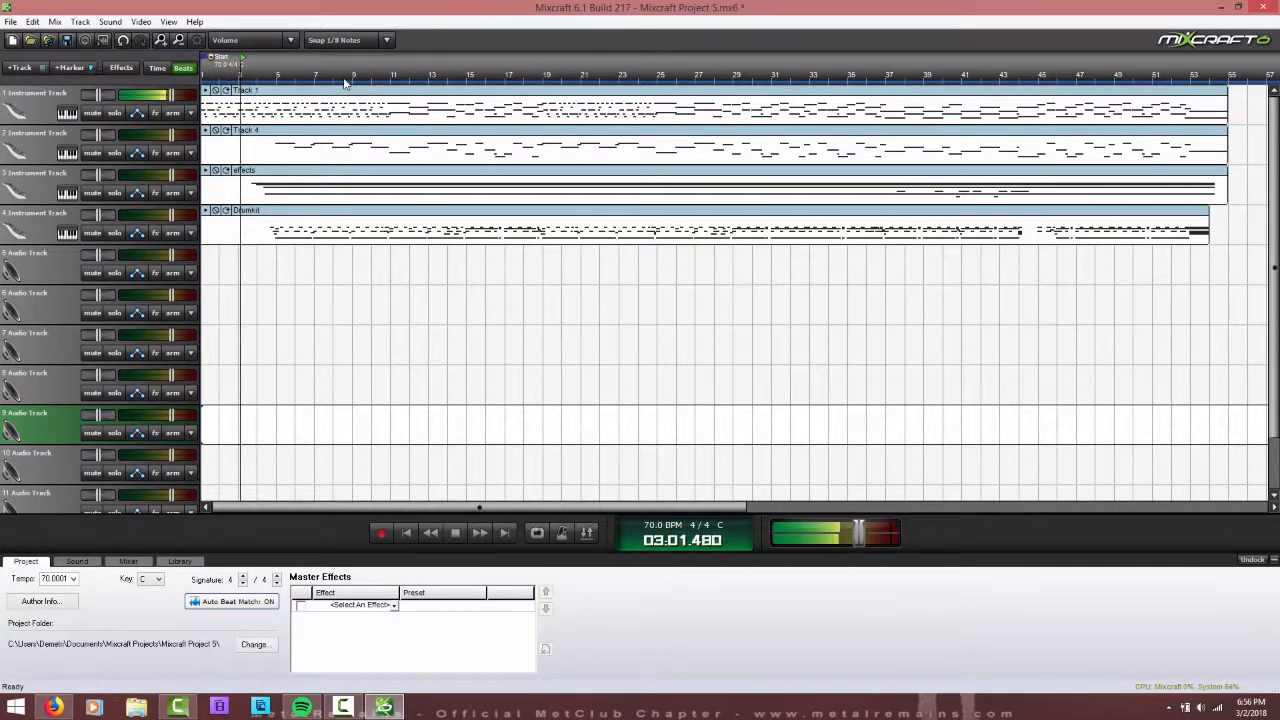
left_click(345, 82)
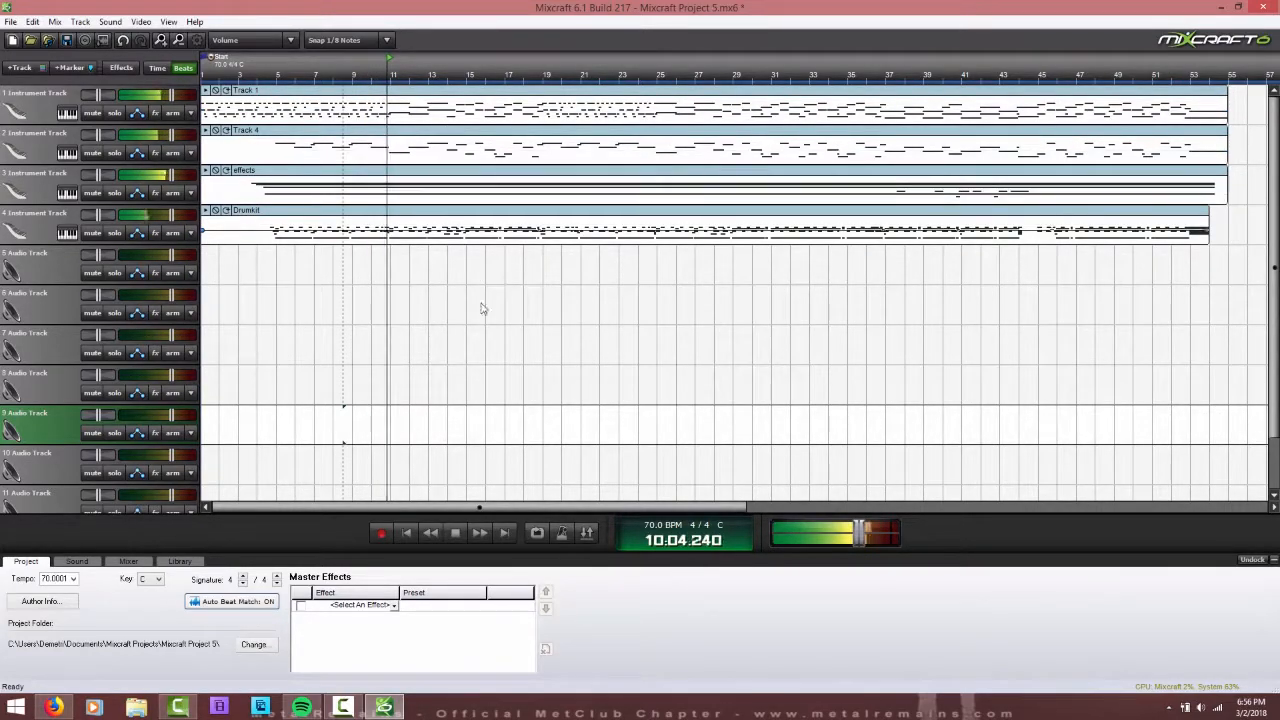
key("space")
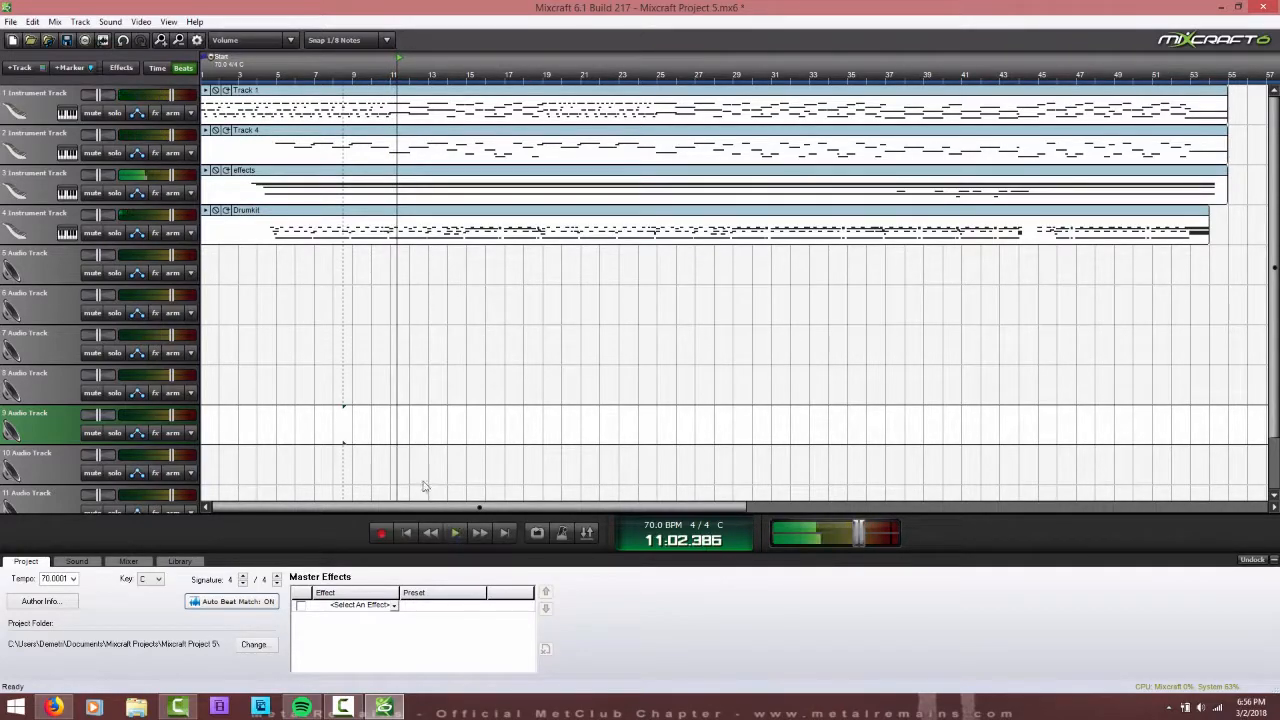
left_click(115, 193)
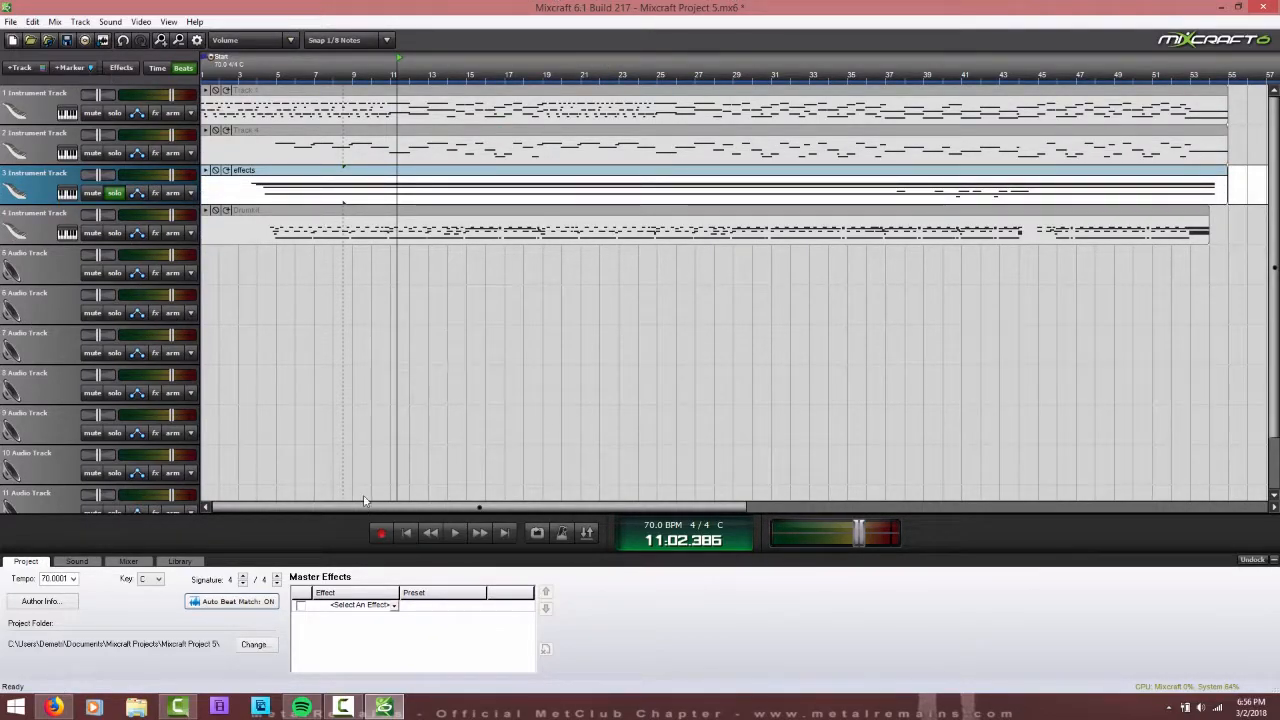
- Minimize Mixcraft, launch FL Studio 12, replace the Kick channel with Ample Guitar M II and hide the plugin window's extra options row
left_click(383, 707)
left_click(15, 707)
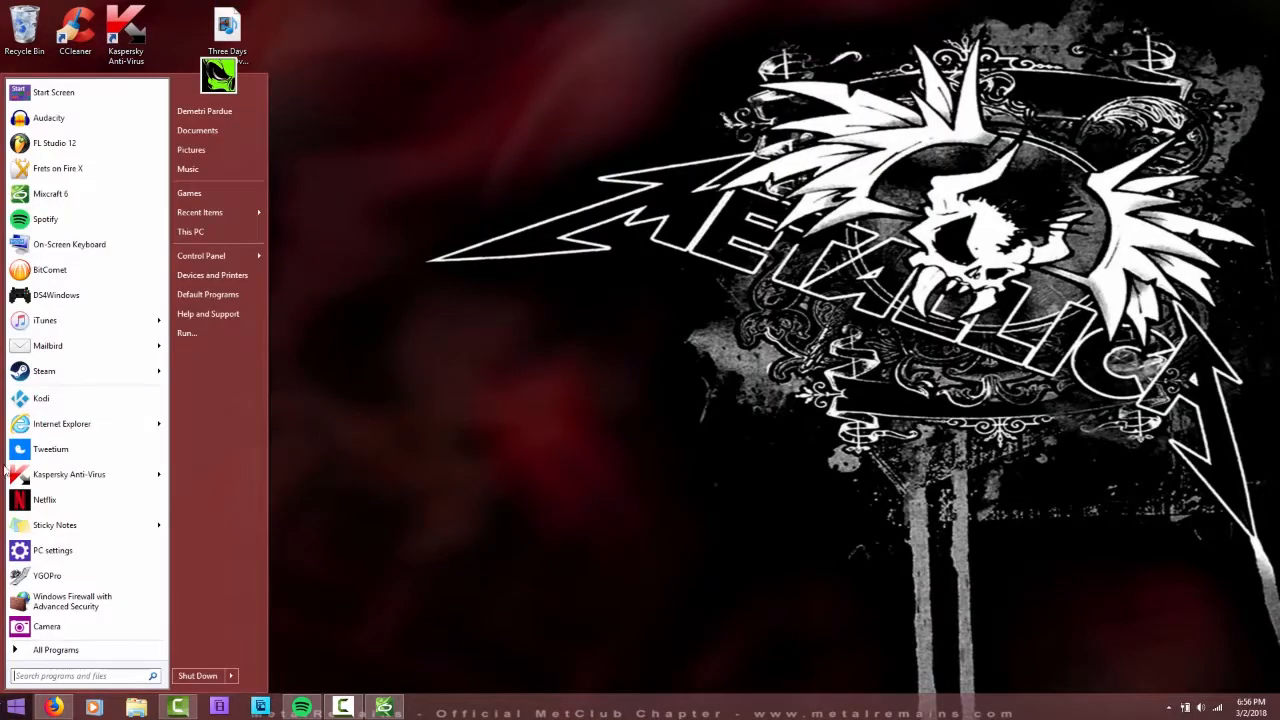
left_click(54, 146)
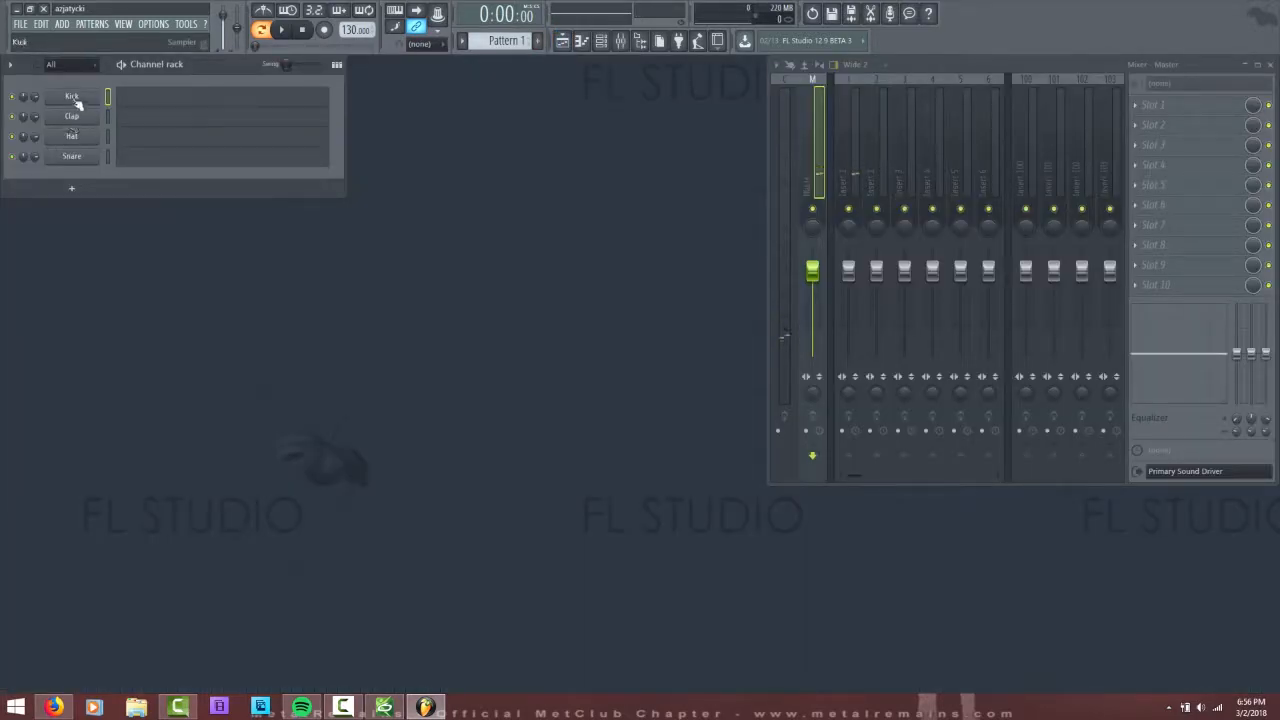
right_click(74, 97)
mouse_move(128, 174)
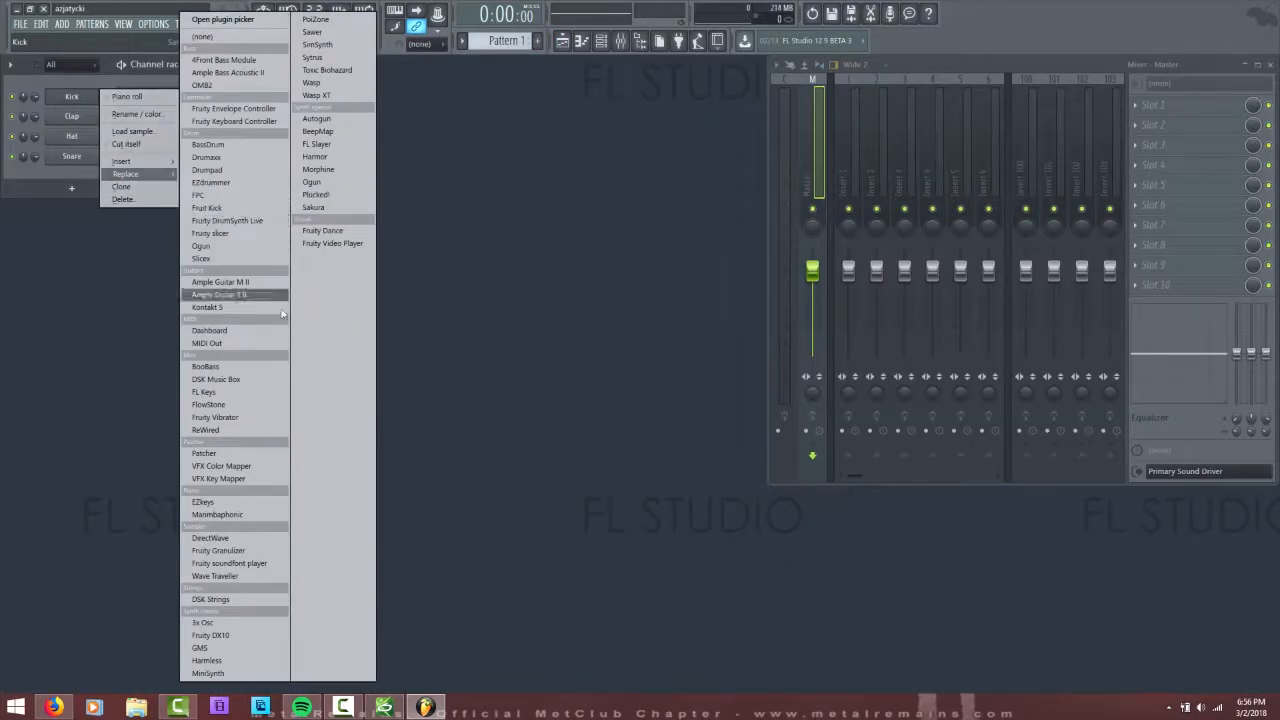
left_click(228, 282)
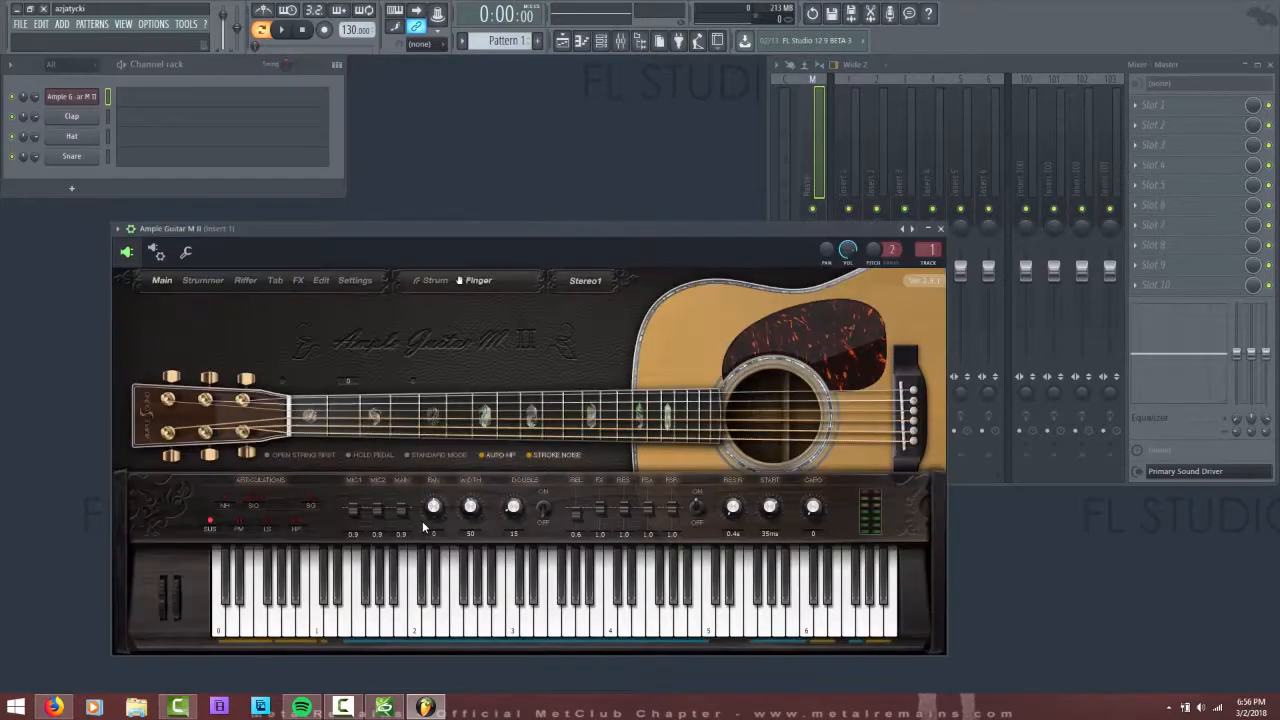
left_click(134, 229)
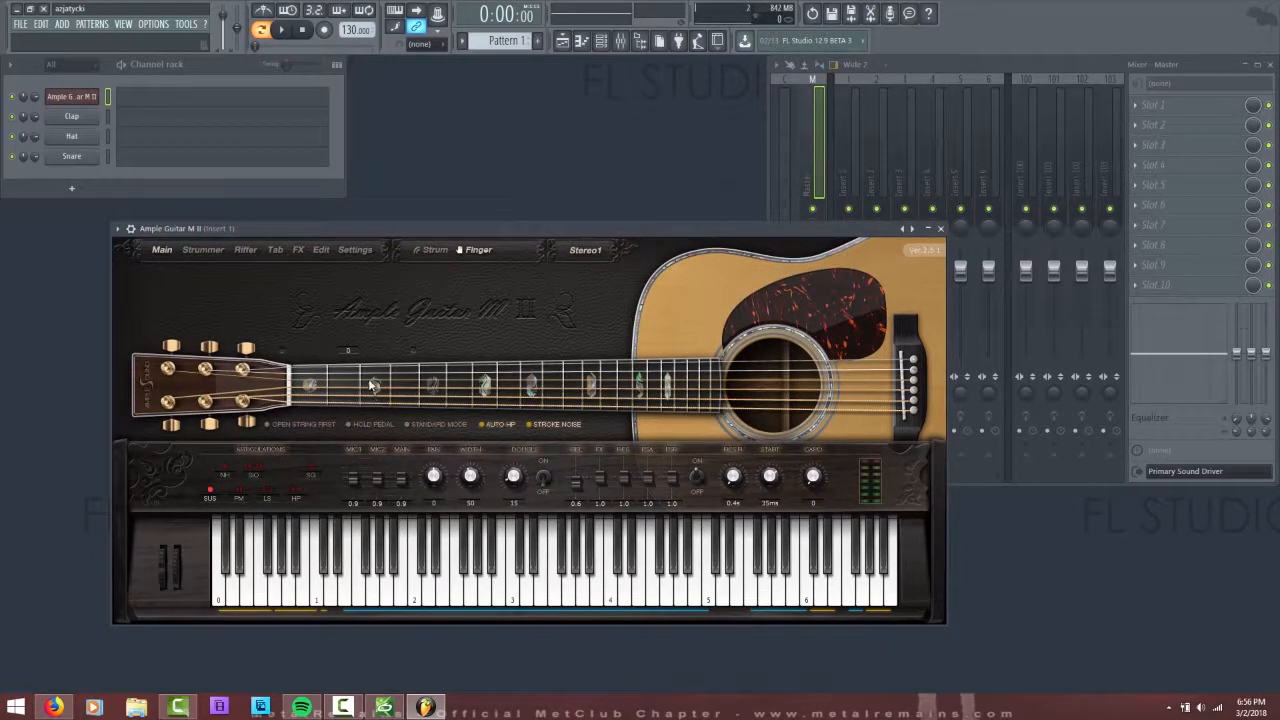
- Load the Three Days Grace "Over And Over" tab from the desktop into Ample Guitar's tab player
left_click(276, 250)
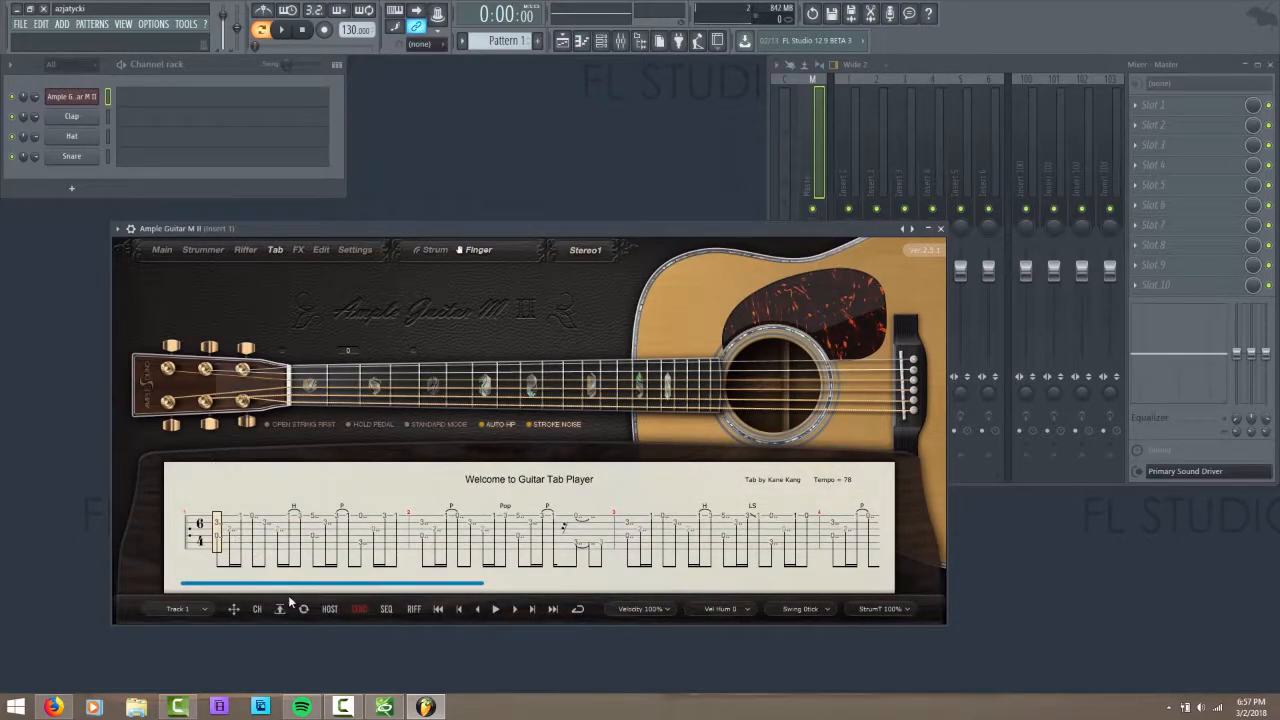
left_click(280, 609)
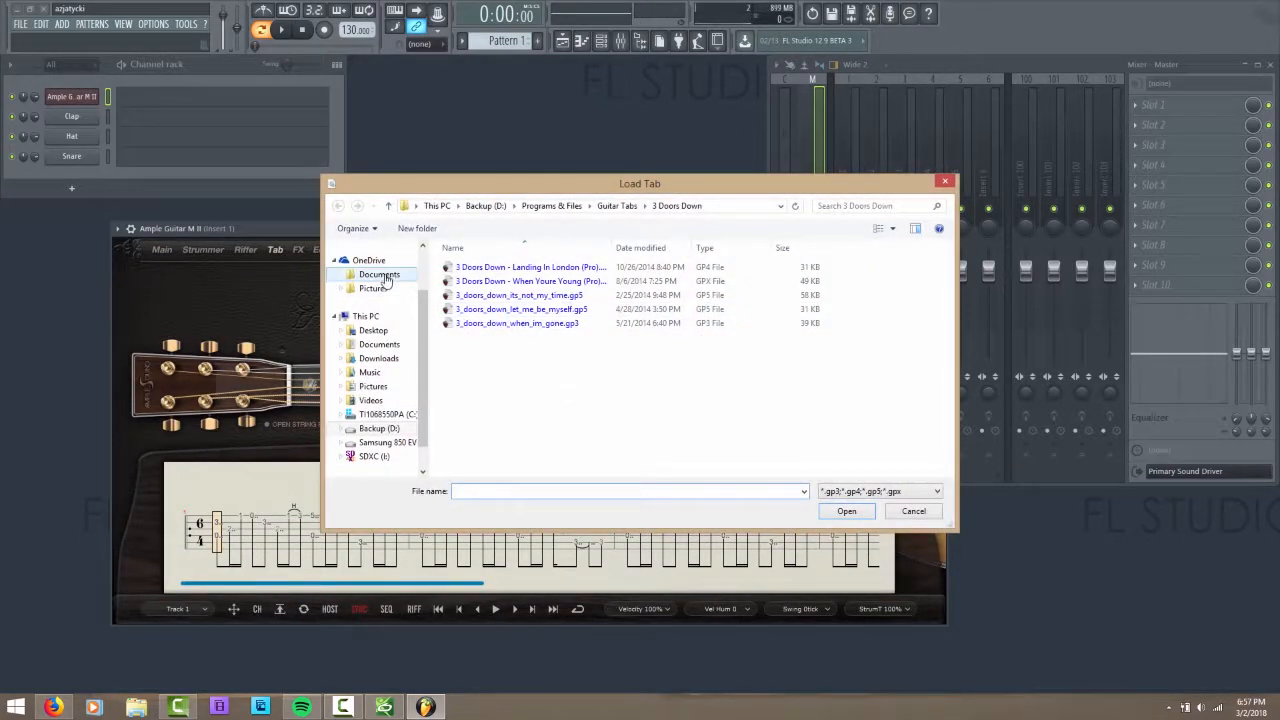
scroll(390, 274, "up", 2)
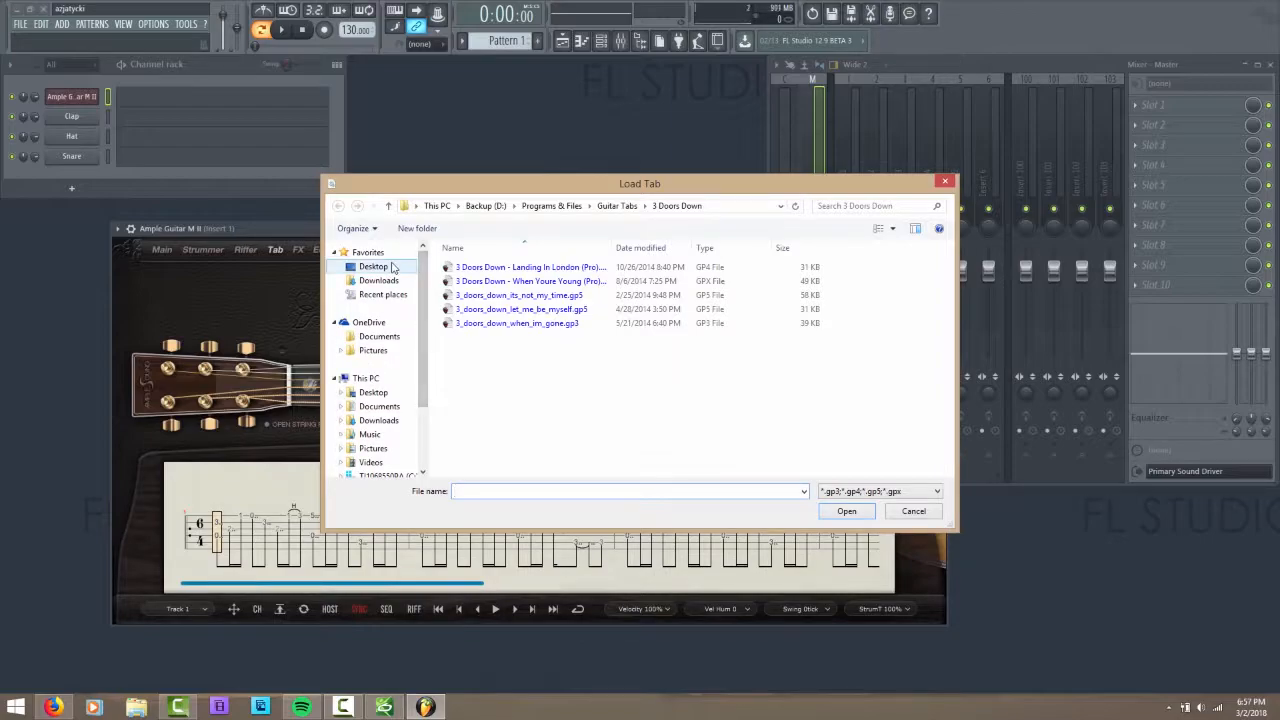
left_click(373, 266)
double_click(516, 378)
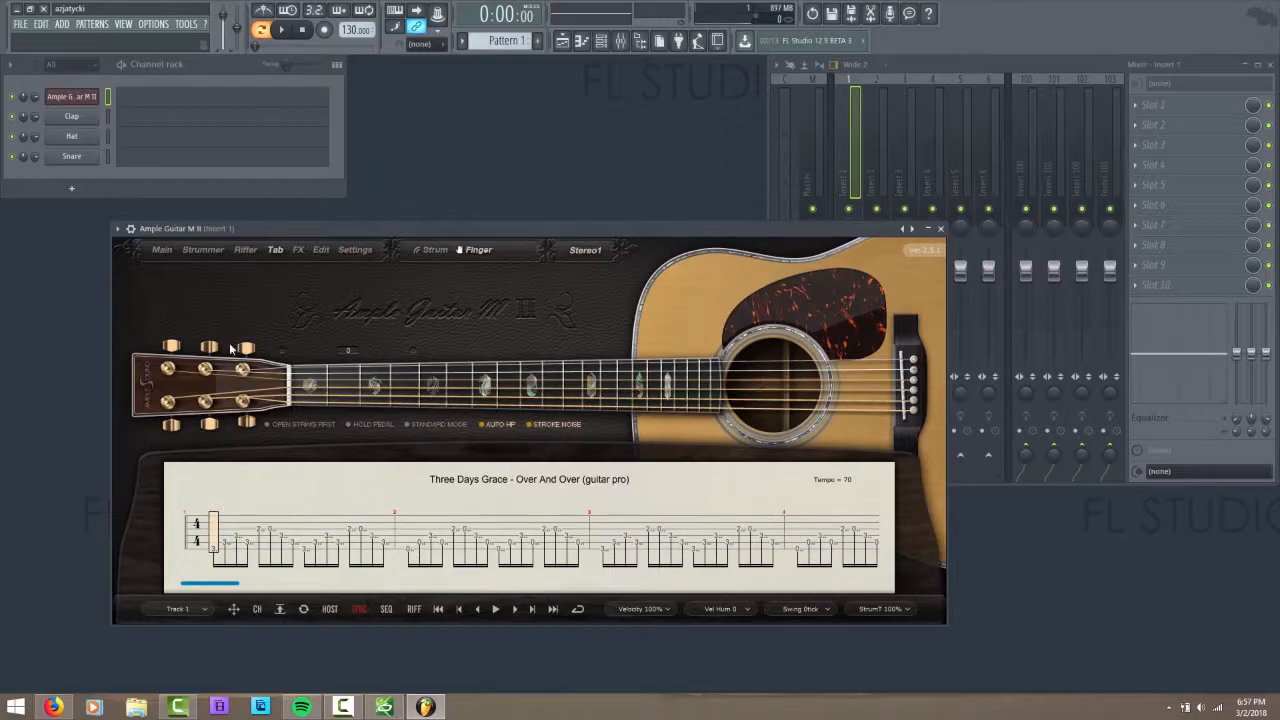
- Turn on doubling in Ample Guitar's main settings and raise the Main volume to 1.0
left_click(165, 250)
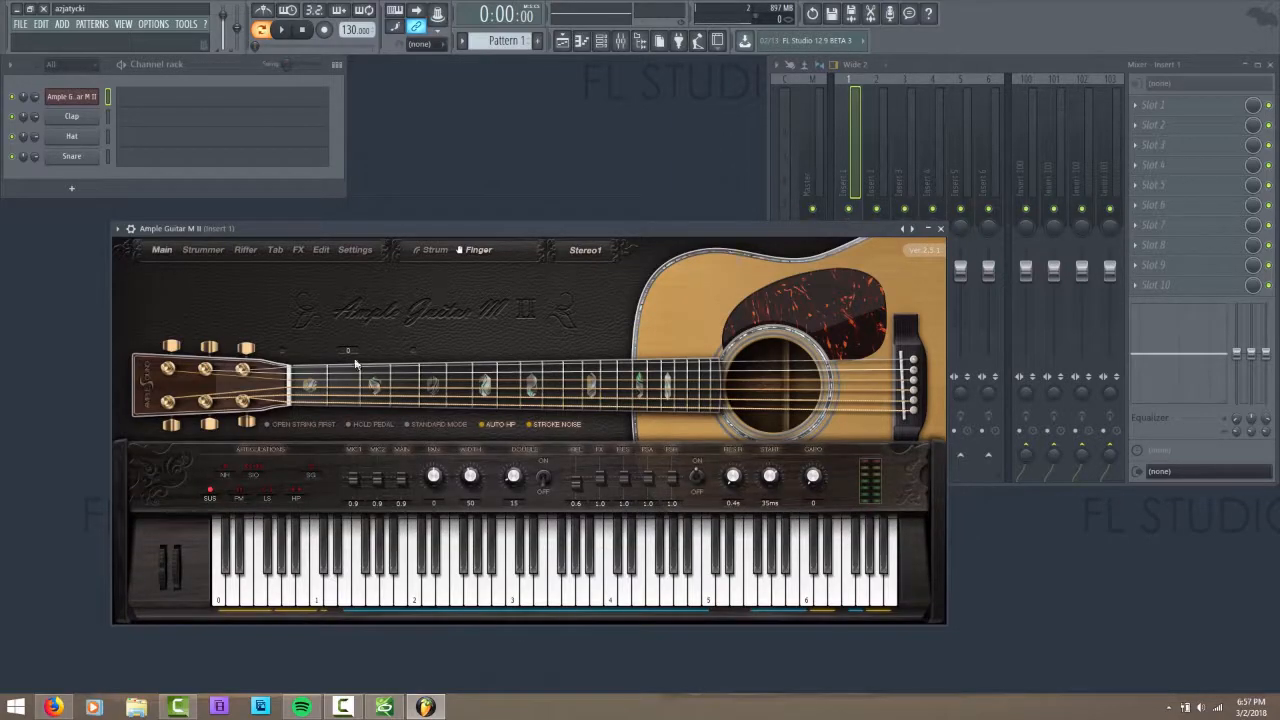
left_click(543, 473)
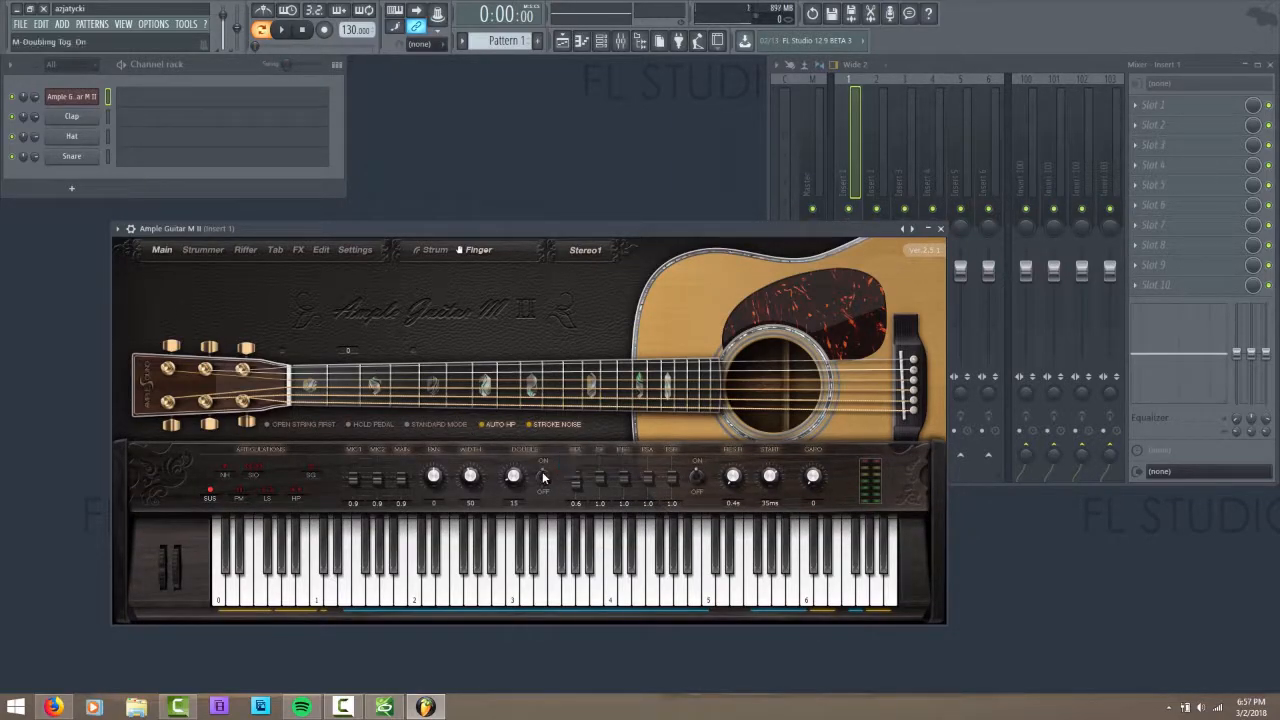
double_click(402, 486)
scroll(398, 485, "down", 1)
scroll(398, 483, "up", 1)
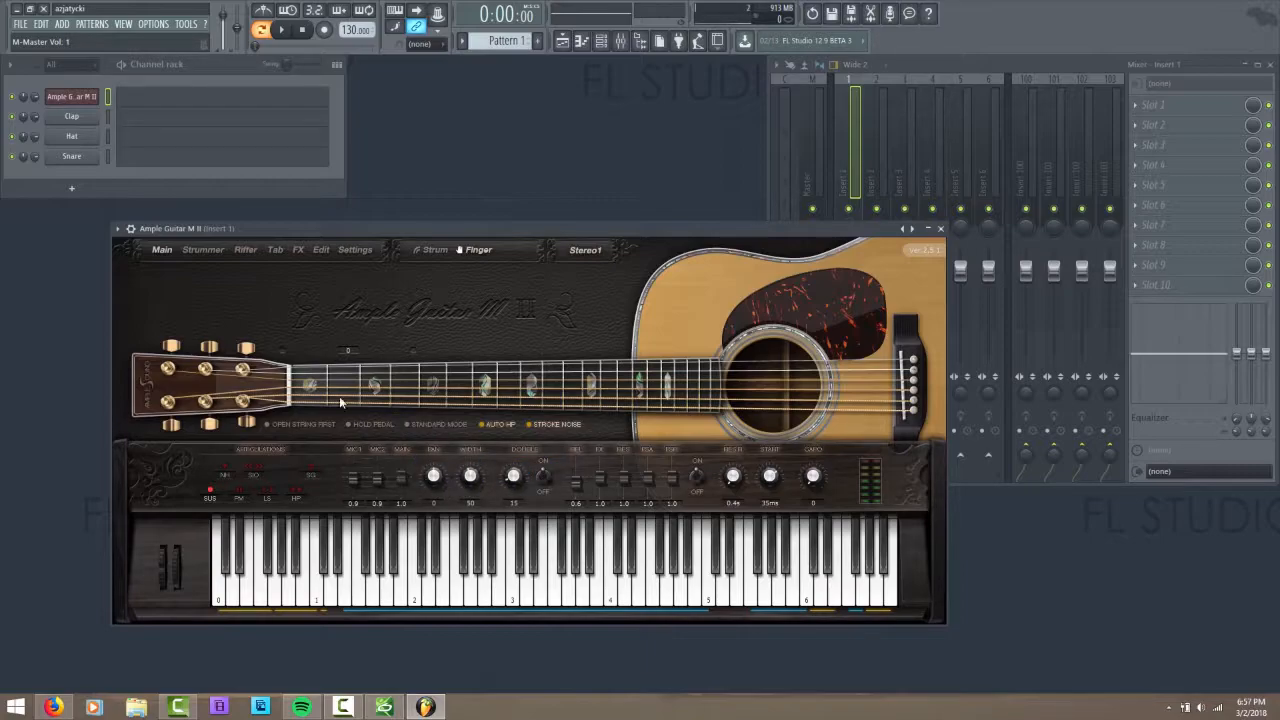
- Add an Edison recorder to mixer Insert 1, shrink its window and set it to record on play
left_click(869, 18)
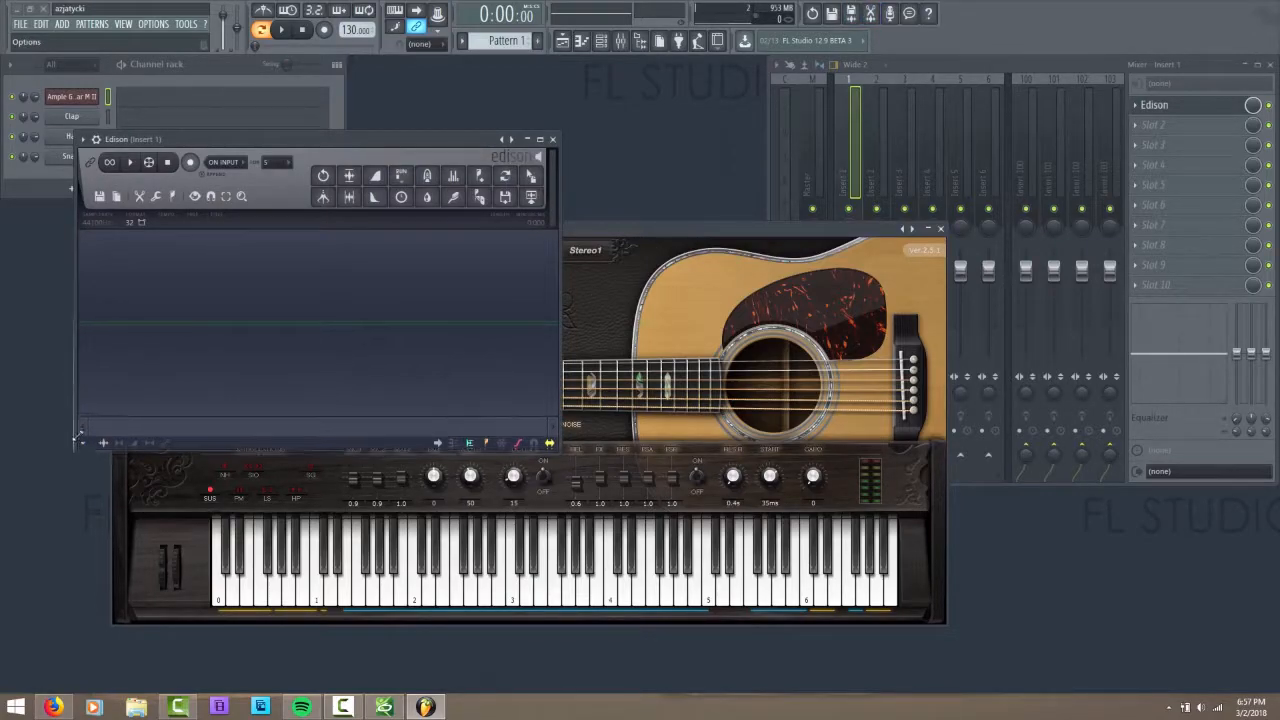
left_click_drag(77, 438, 71, 394)
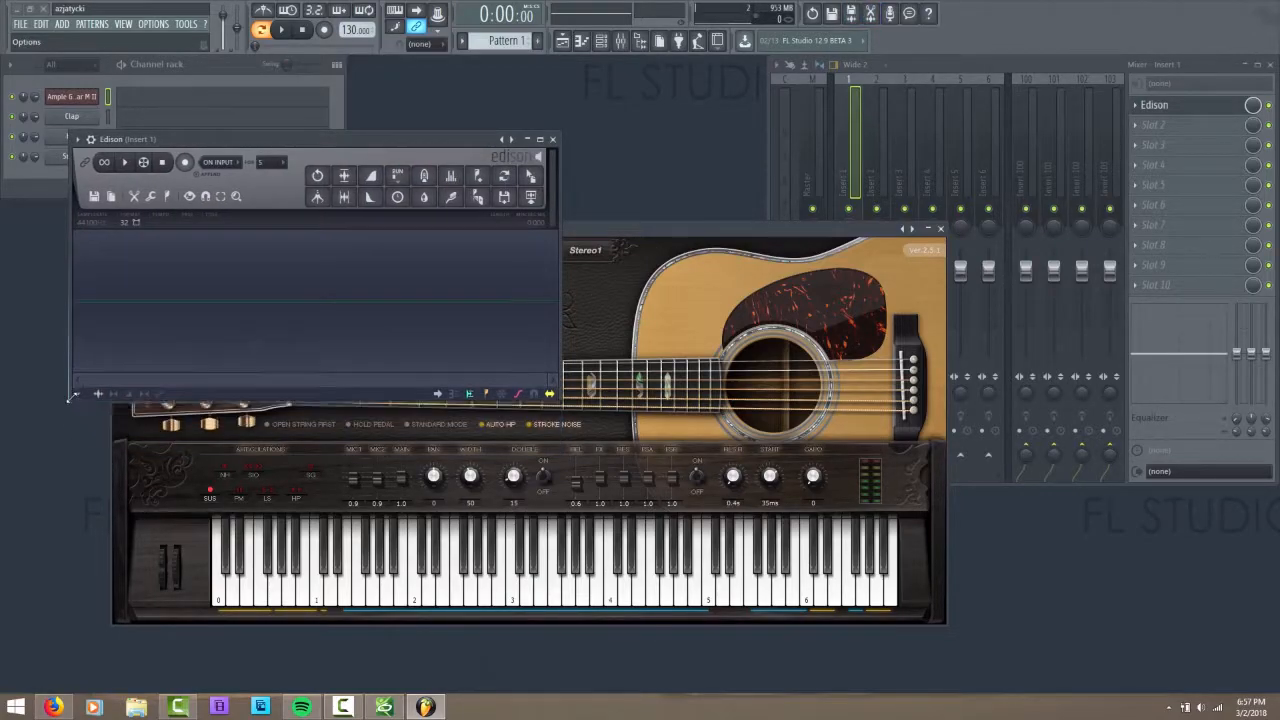
left_click(236, 163)
left_click(221, 213)
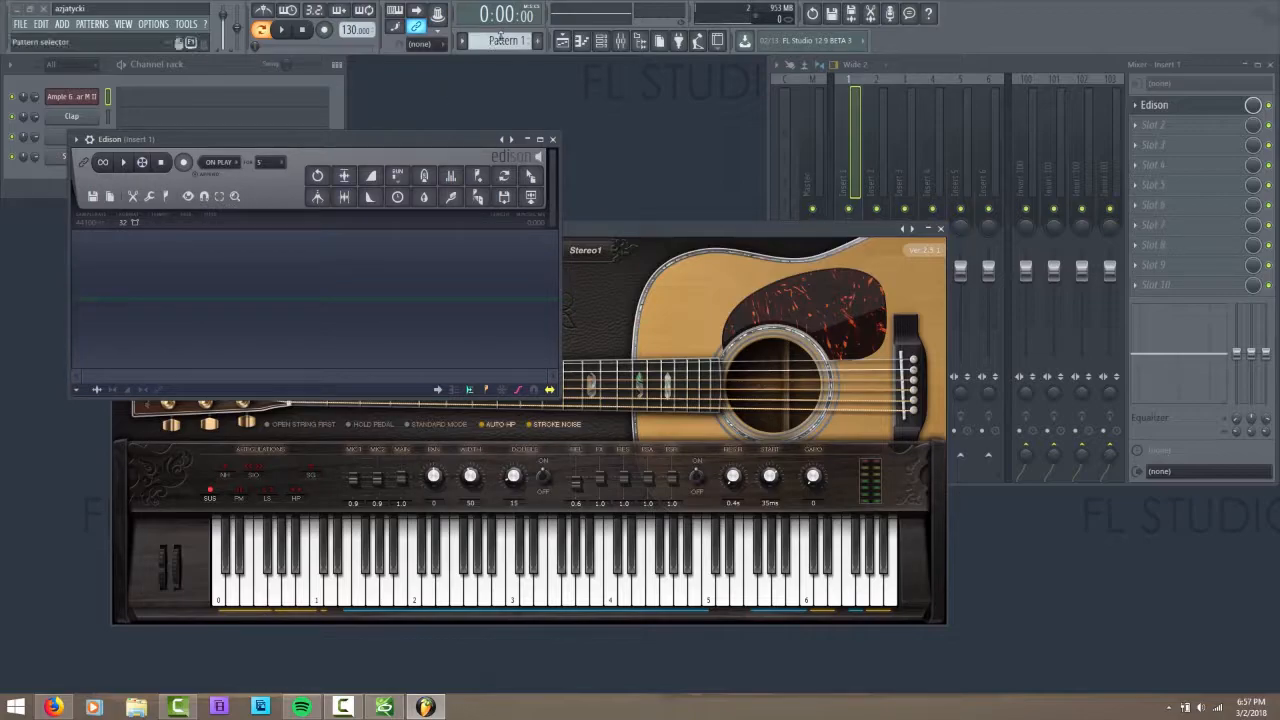
- Try a maximum recording time of 10 minutes in Edison and set it back to 5 minutes
left_click(278, 162)
left_click(271, 237)
left_click(269, 165)
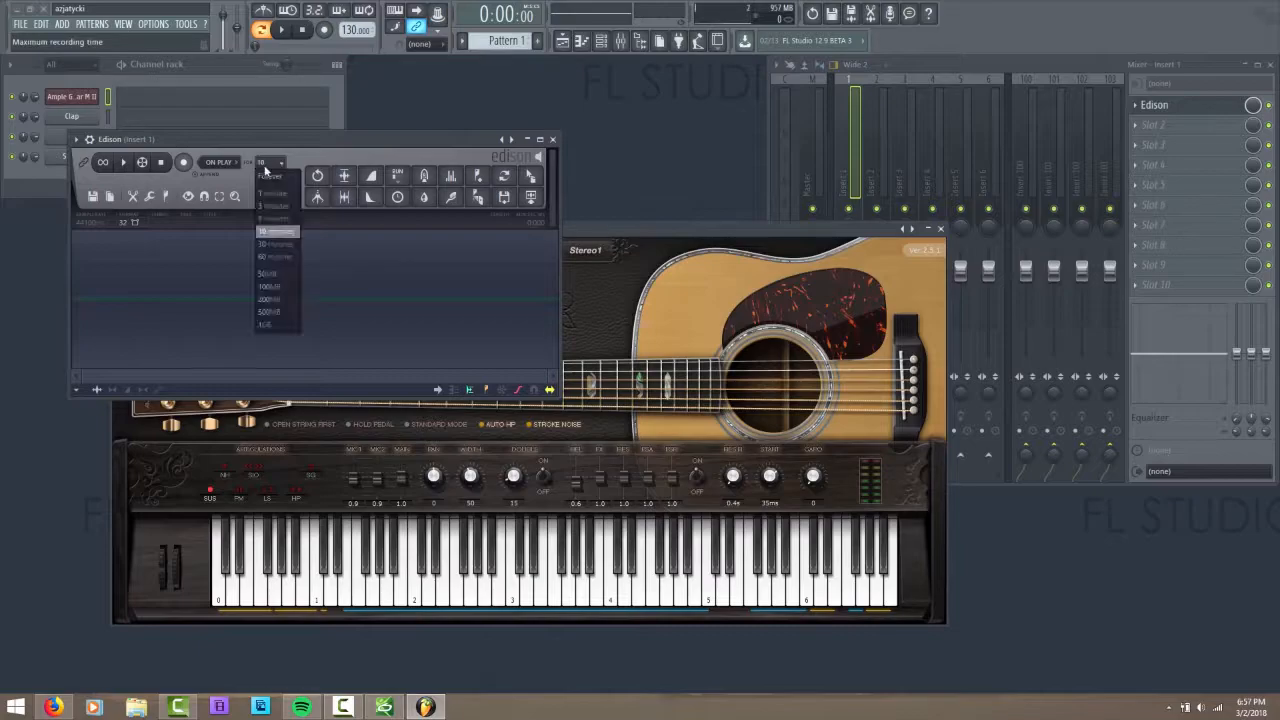
left_click(274, 218)
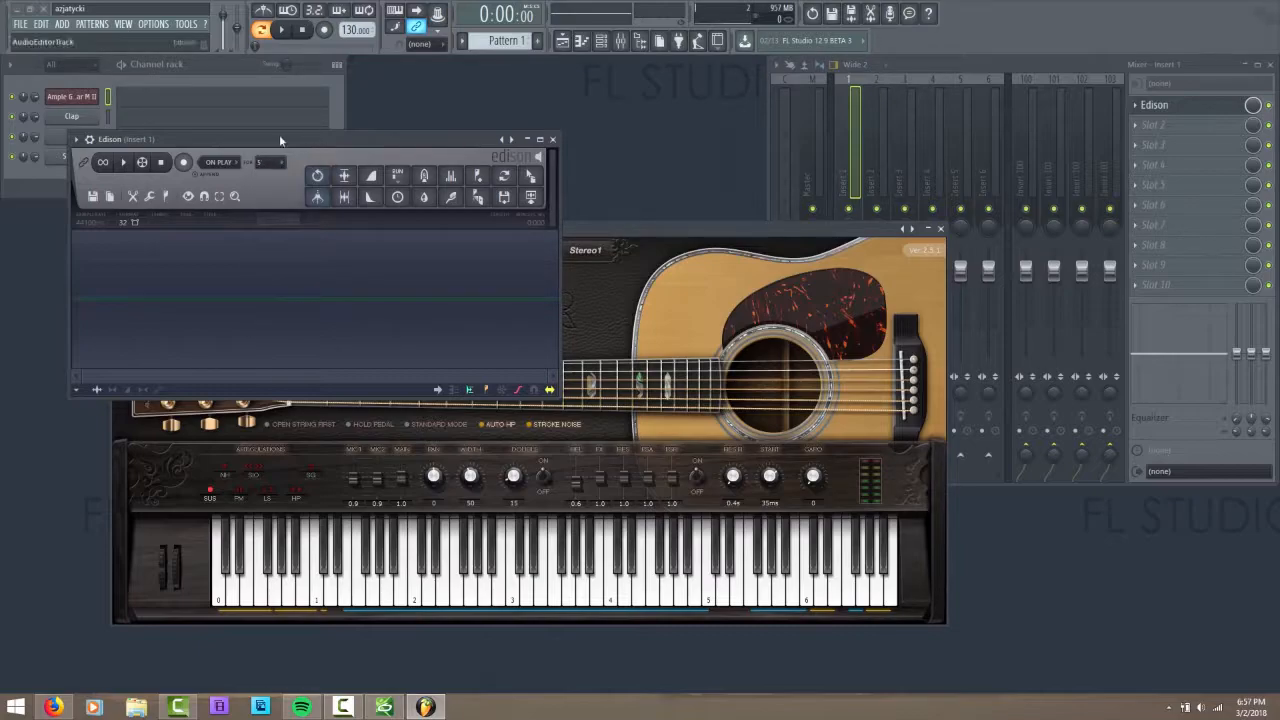
- Minimize Edison and return to Ample Guitar's loaded tab with host playback enabled
left_click(562, 40)
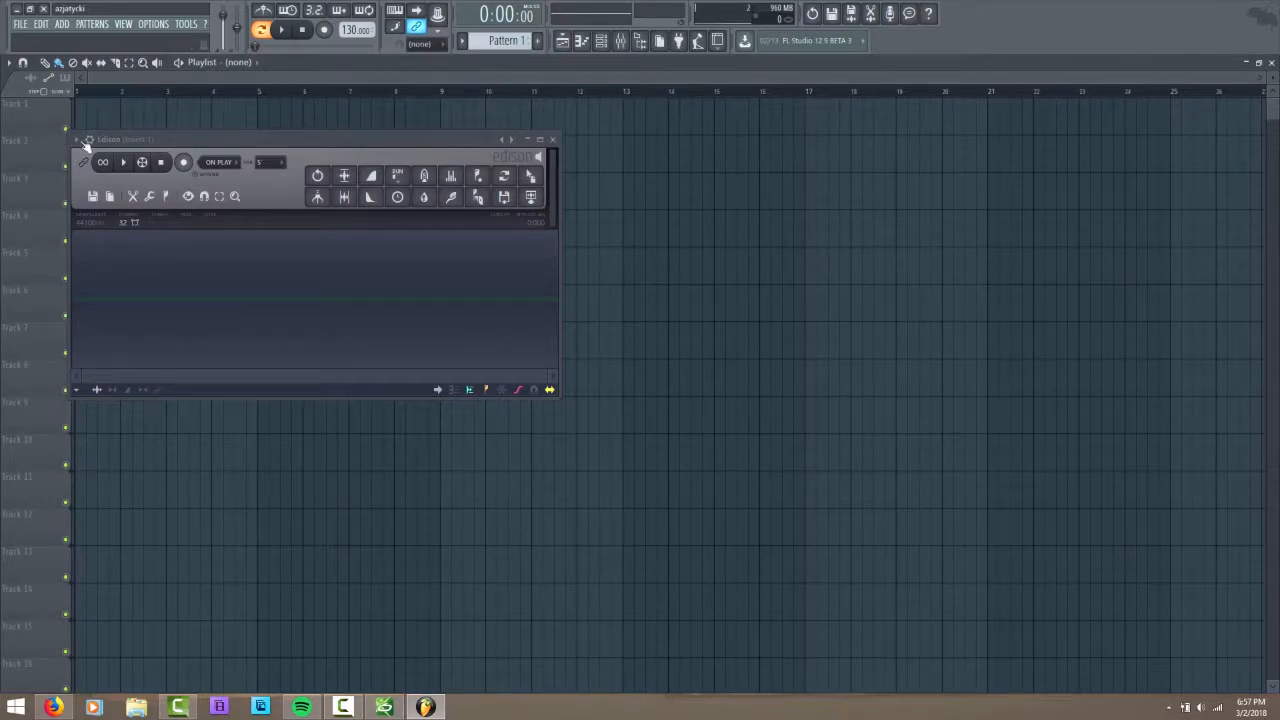
left_click(573, 43)
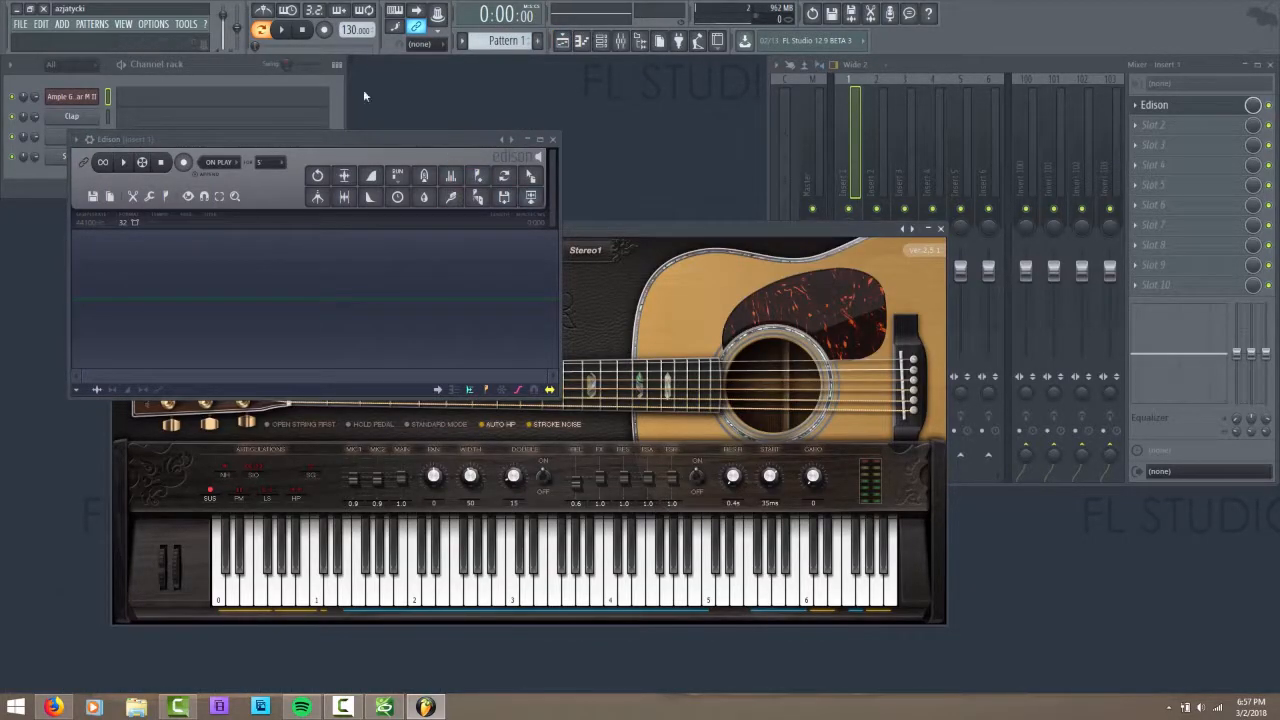
left_click(528, 140)
left_click(282, 249)
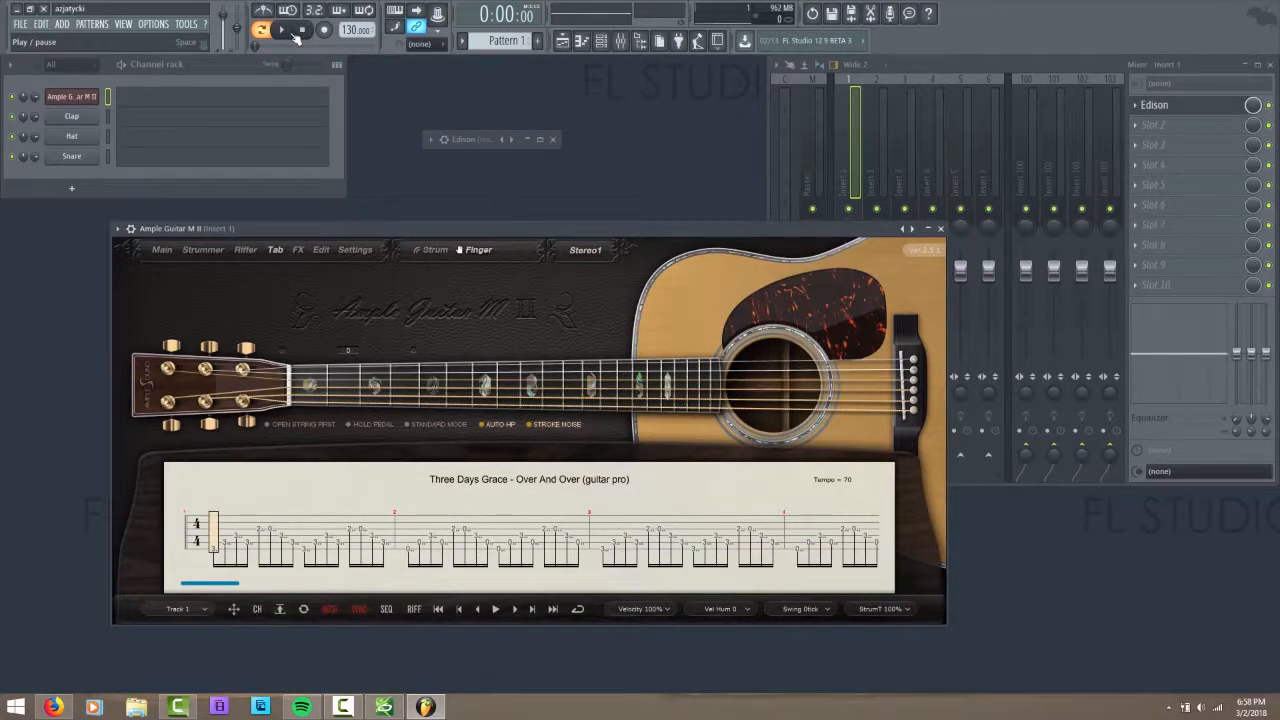
- Place Pattern 1 at the start of playlist Track 1, extend it to about bar 27 and close the playlist
left_click(561, 40)
left_click(136, 125)
left_click_drag(136, 125, 497, 123)
left_click_drag(995, 143, 1170, 130)
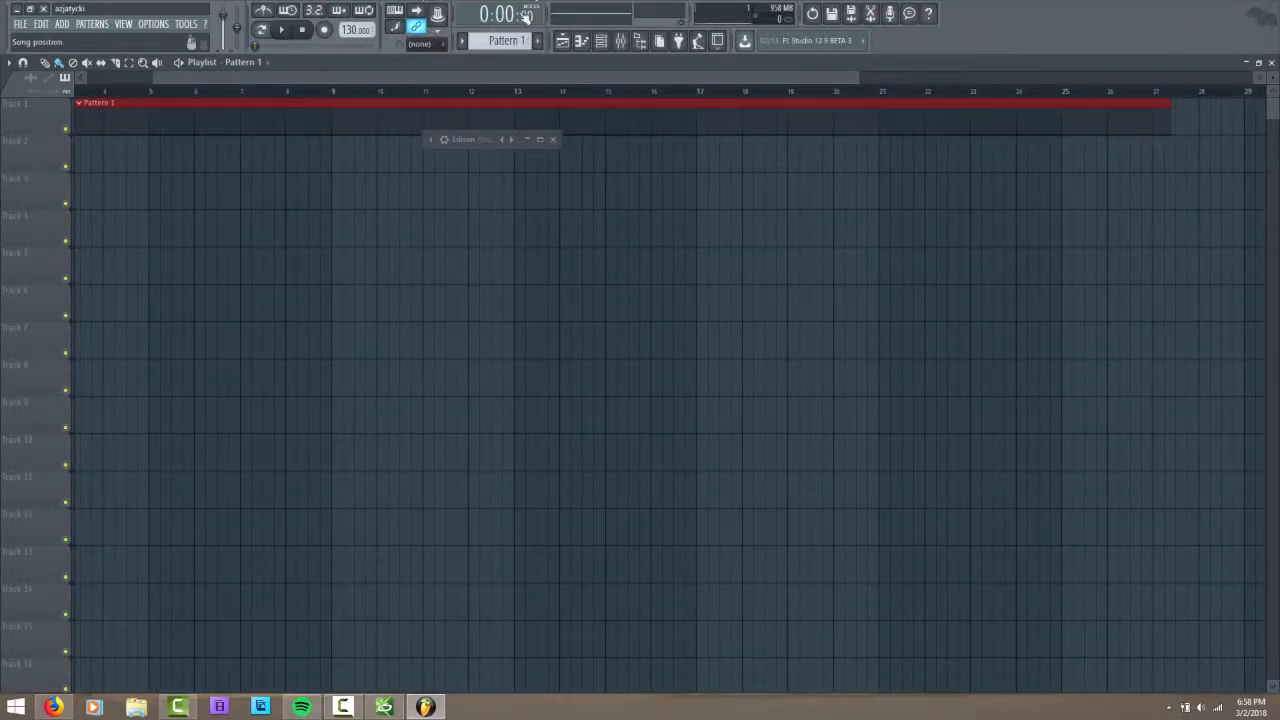
left_click(566, 40)
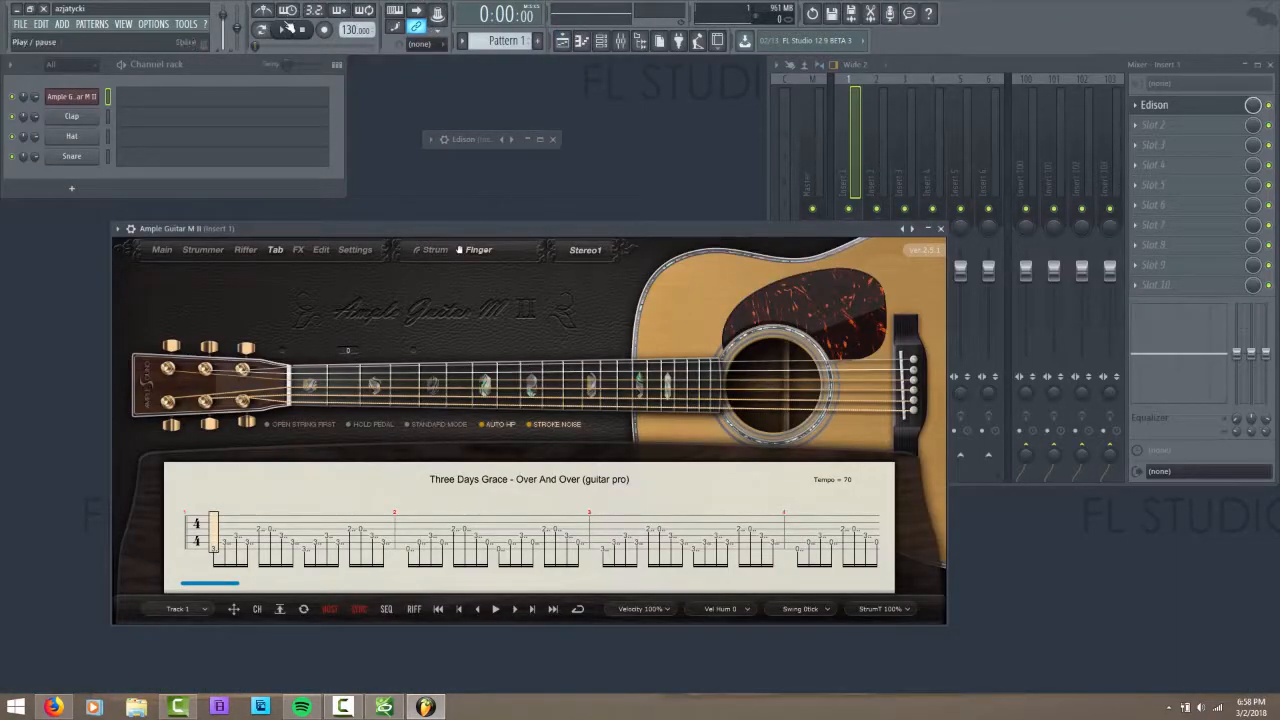
- Set the project tempo to 70 BPM and switch Ample Guitar to Strum while test-playing the tab
left_click(287, 28)
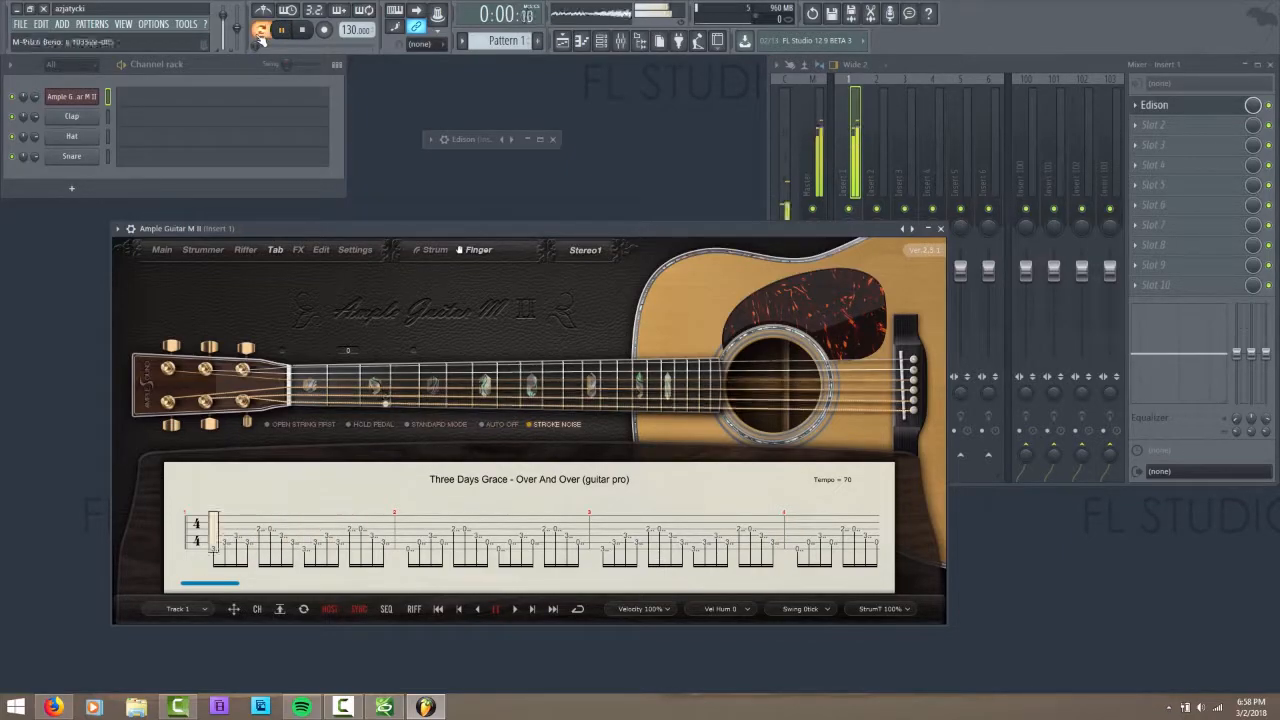
mouse_move(350, 29)
left_mouse_down()
mouse_move(308, 45)
mouse_move(352, 29)
left_mouse_up()
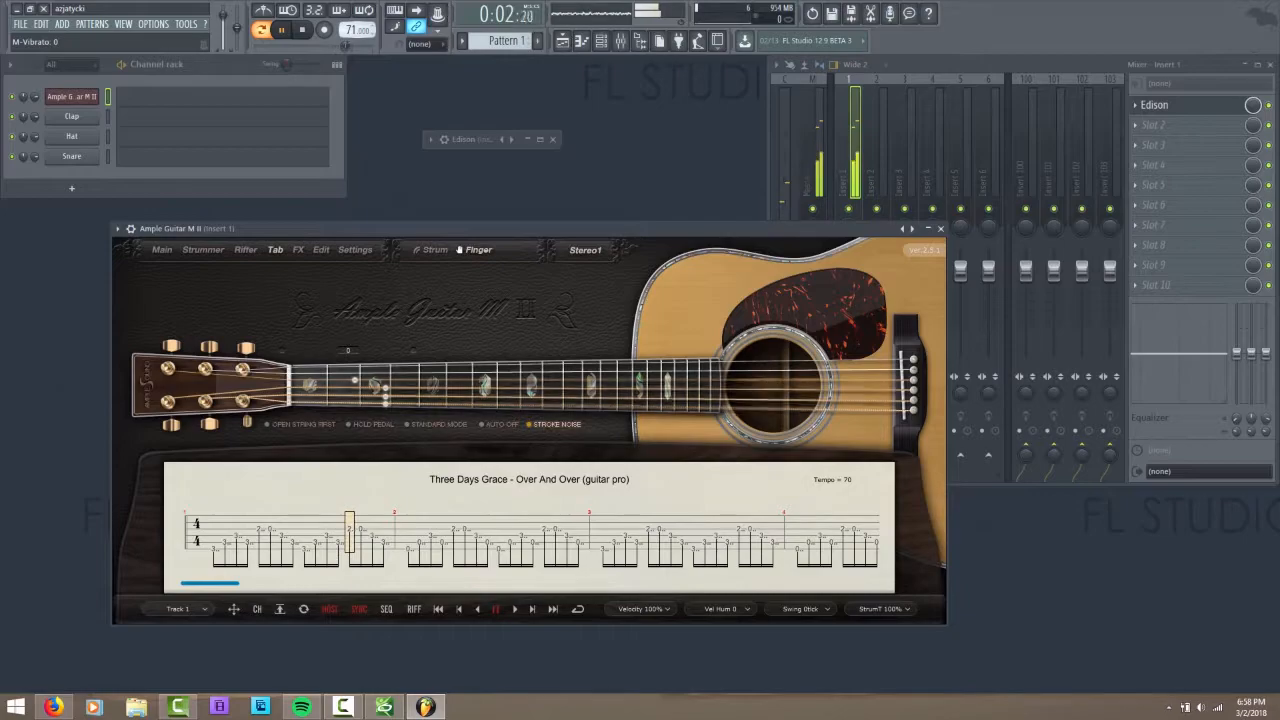
left_click(303, 30)
left_click(437, 247)
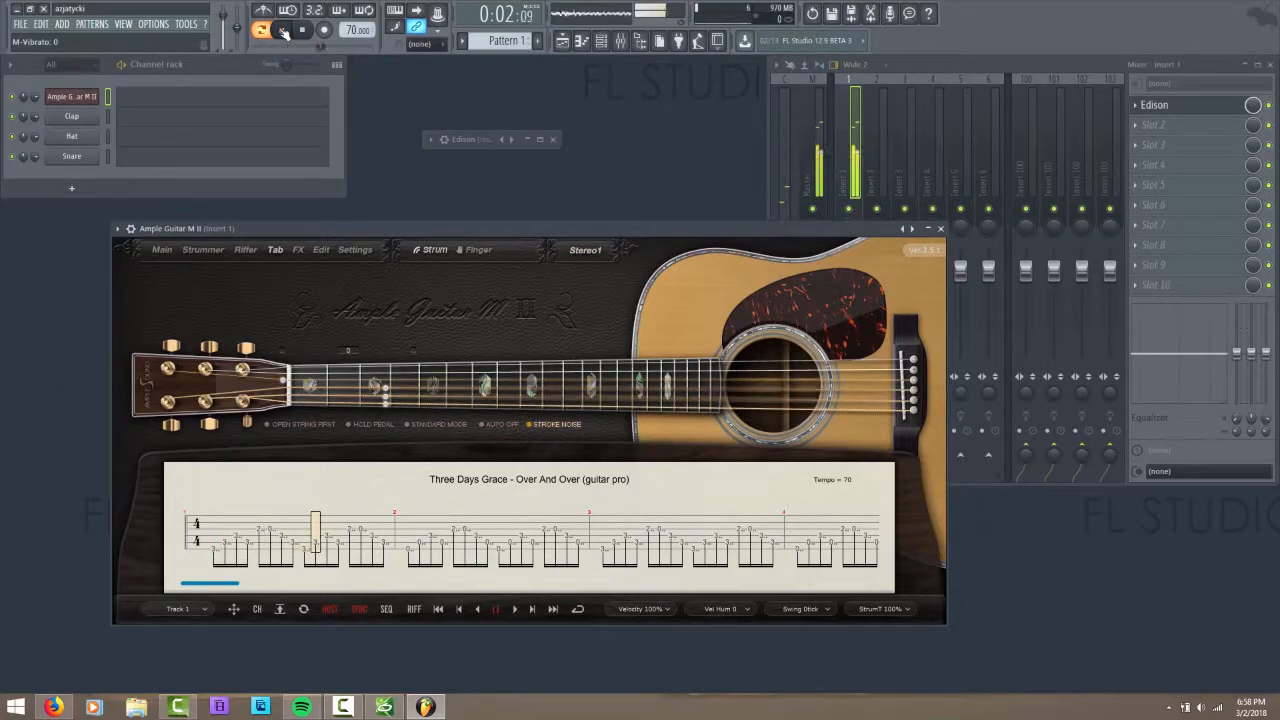
left_click(284, 32)
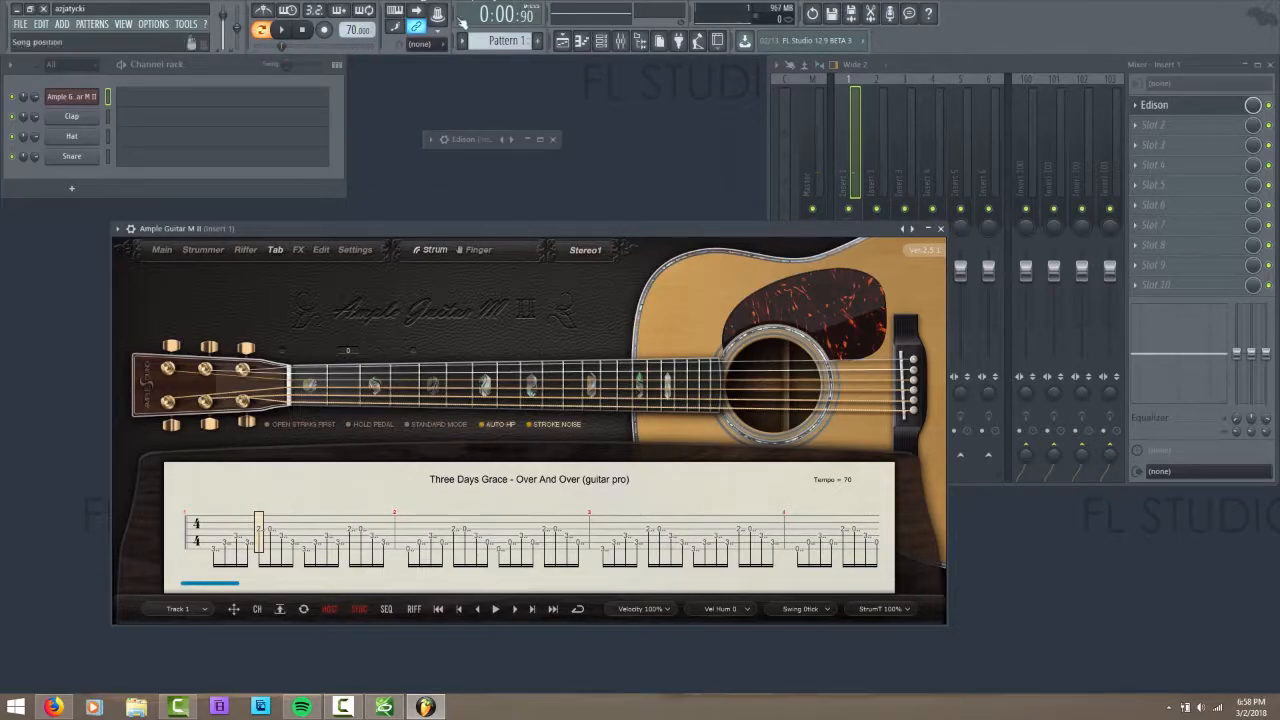
- Switch playback to song mode, extend the Pattern 1 clip on Track 1 to about bar 123 and close the playlist
left_click(262, 30)
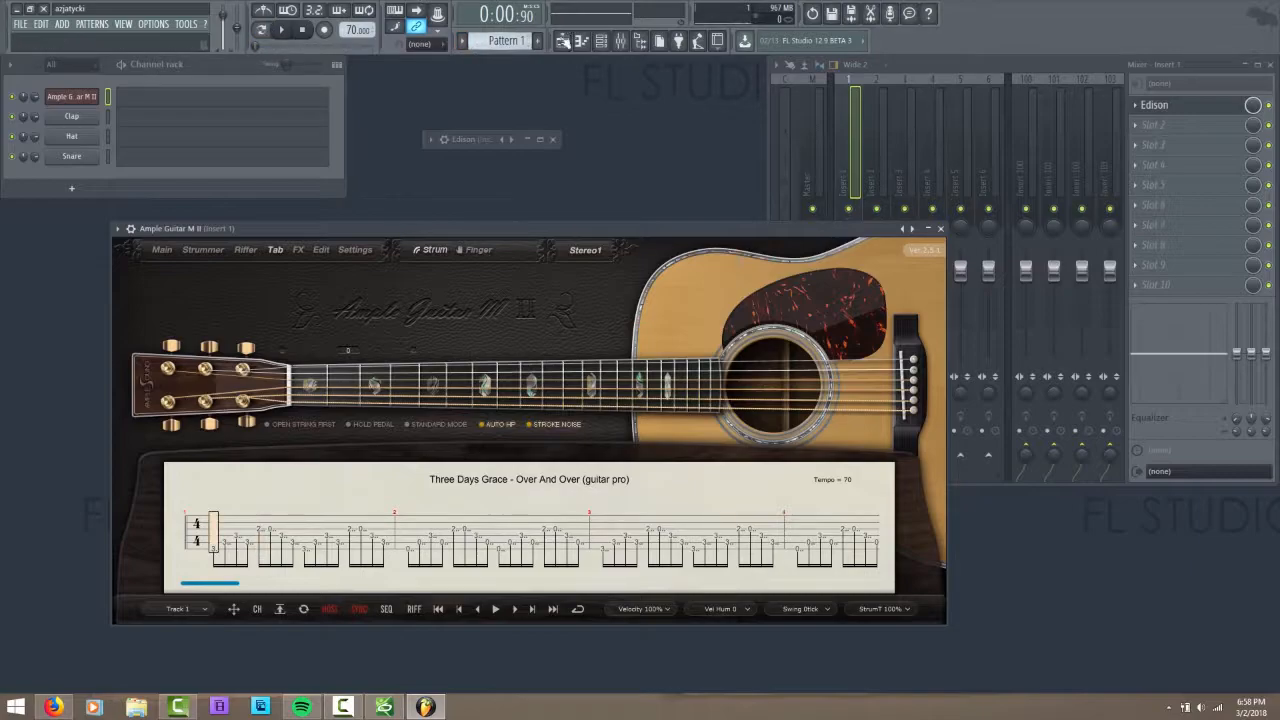
left_click(561, 44)
scroll(580, 91, "down", 5)
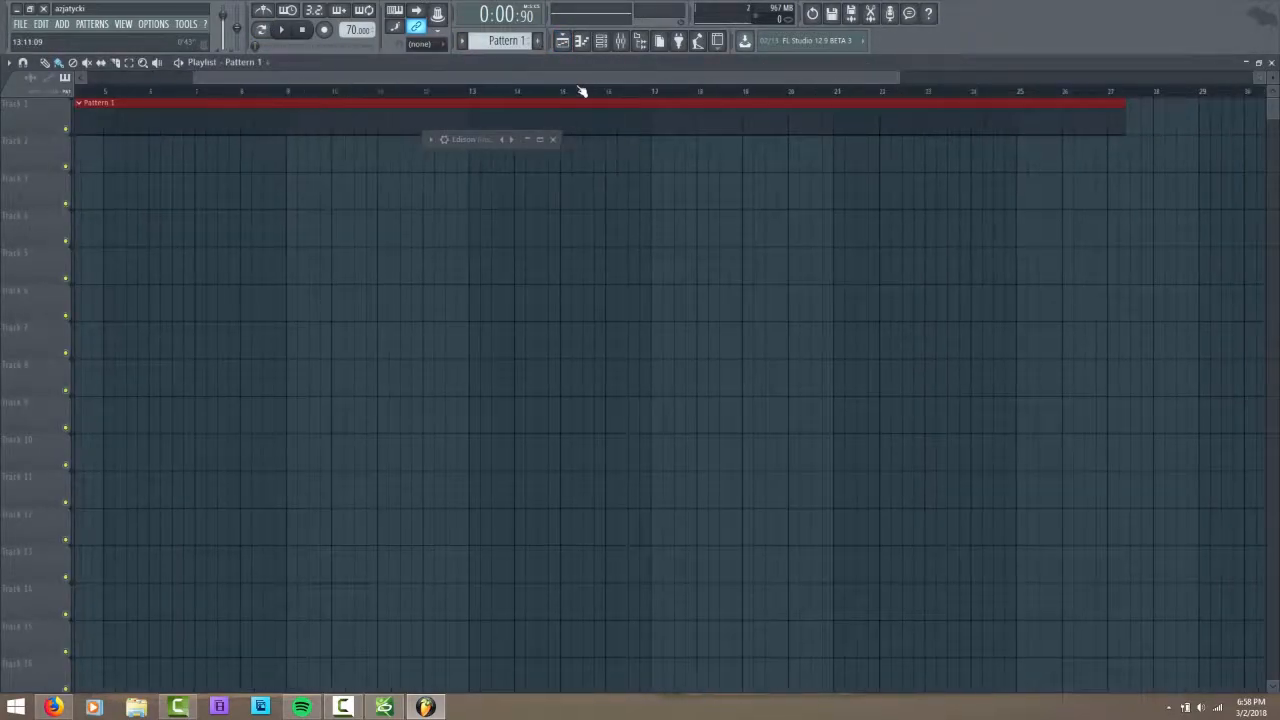
left_click_drag(802, 133, 1262, 150)
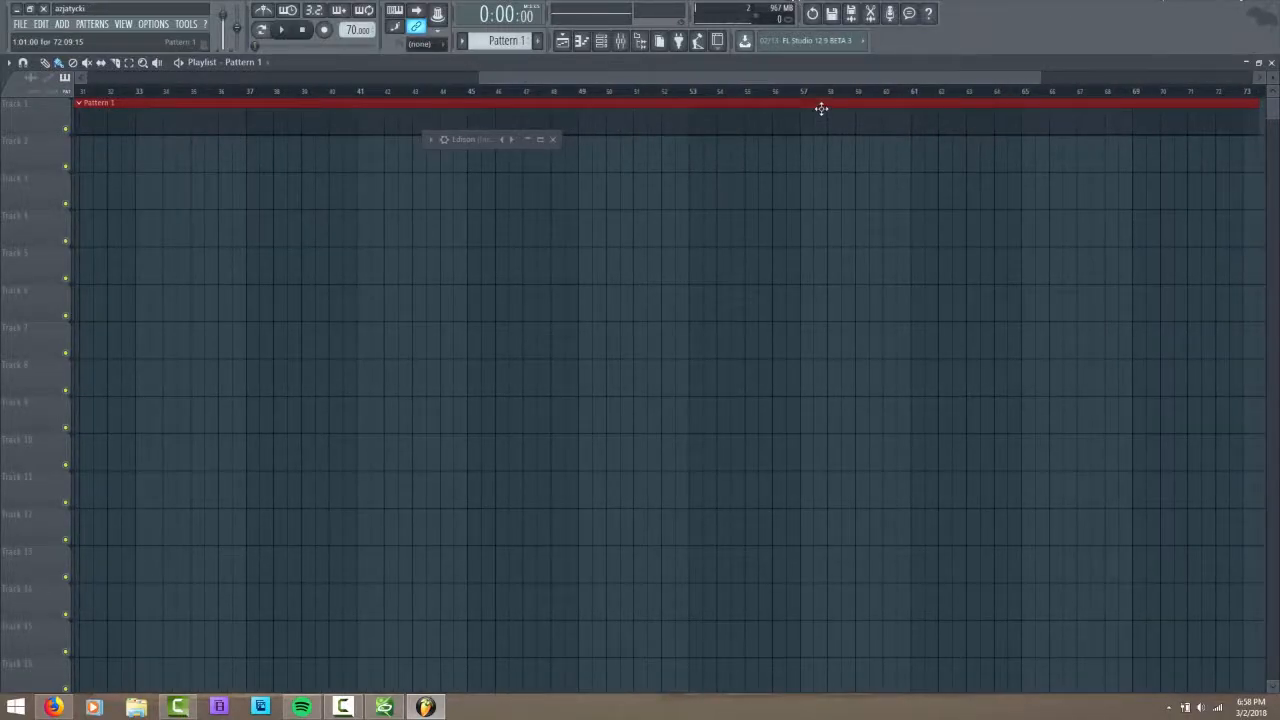
scroll(822, 97, "down", 4)
left_click(1038, 92)
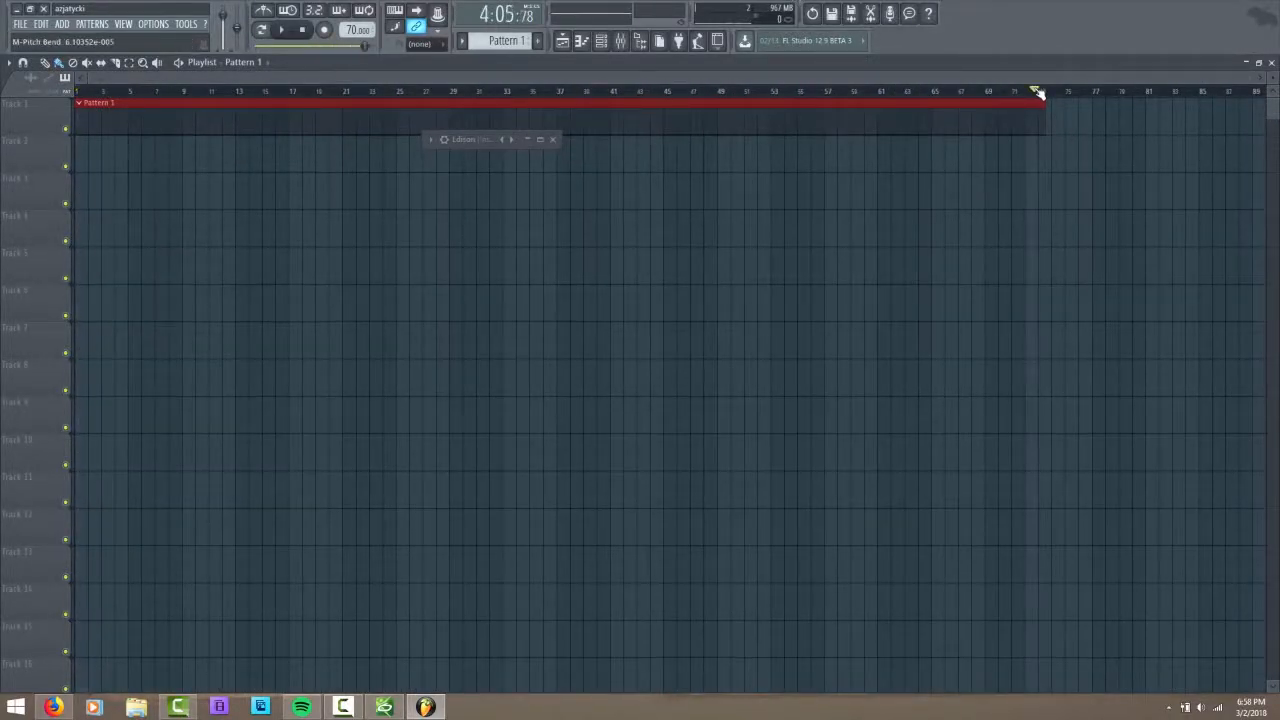
left_click_drag(1040, 105, 1265, 105)
scroll(837, 97, "down", 2)
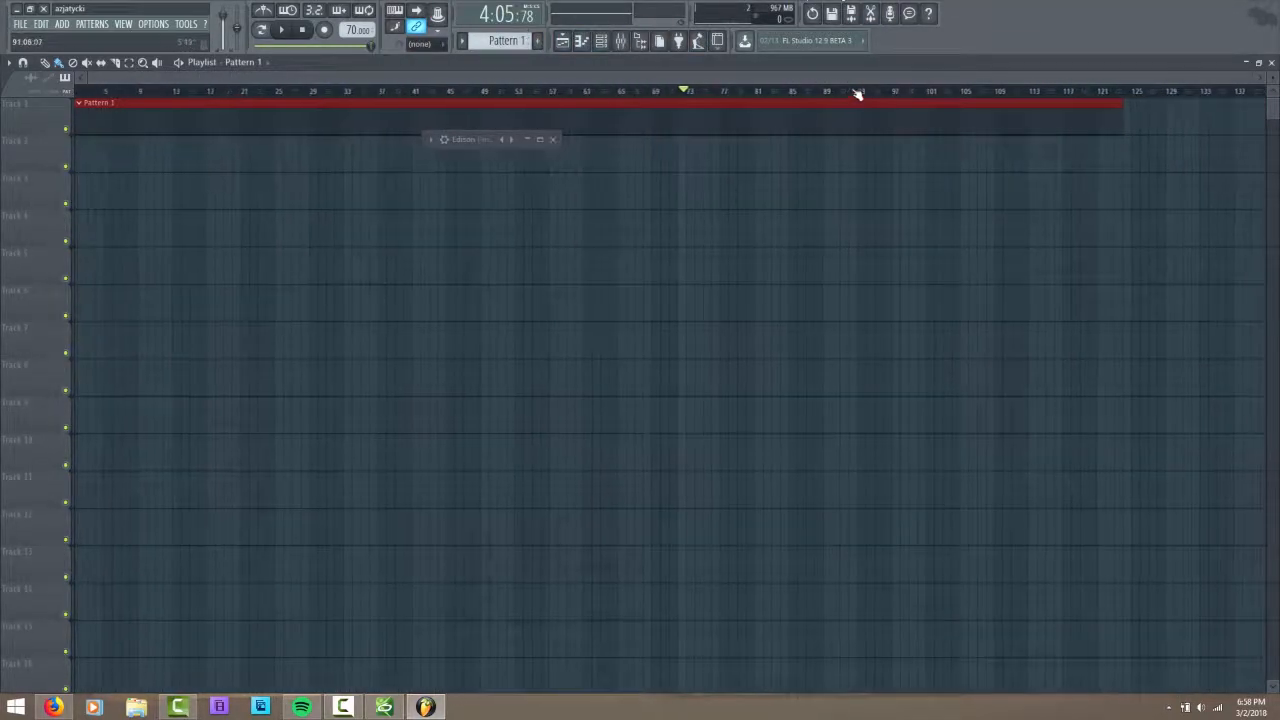
key("space")
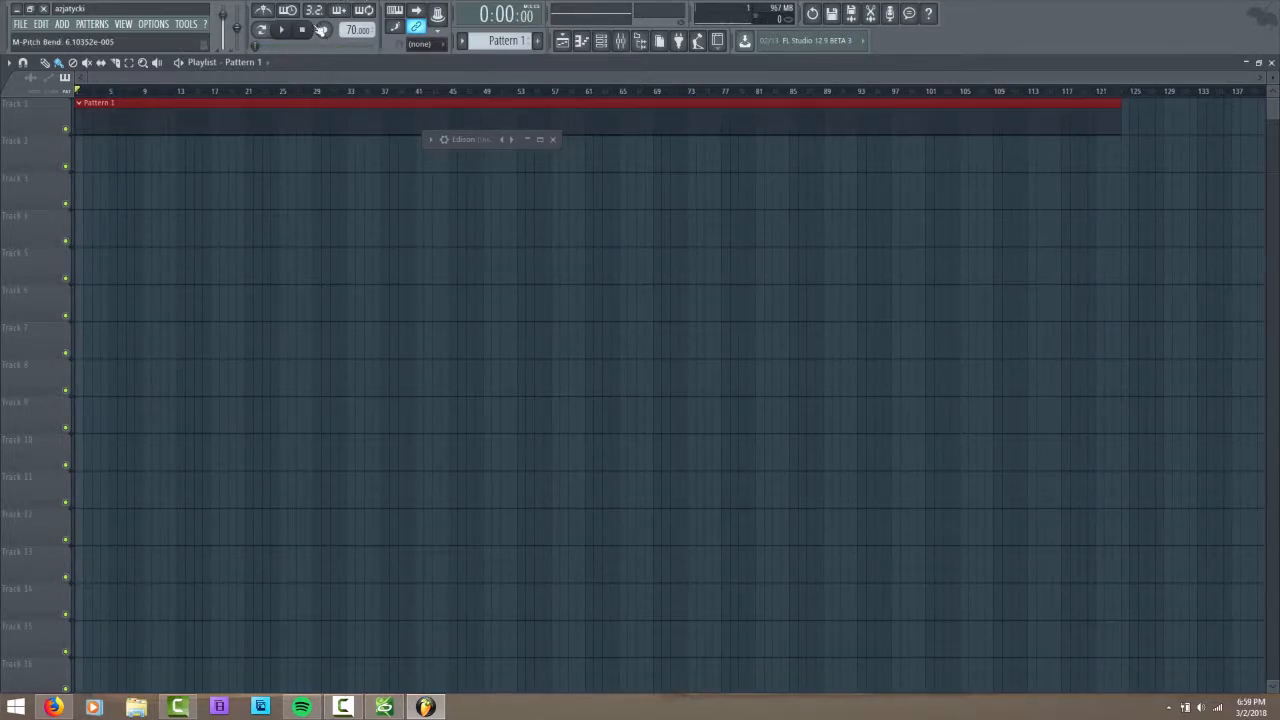
left_click(565, 41)
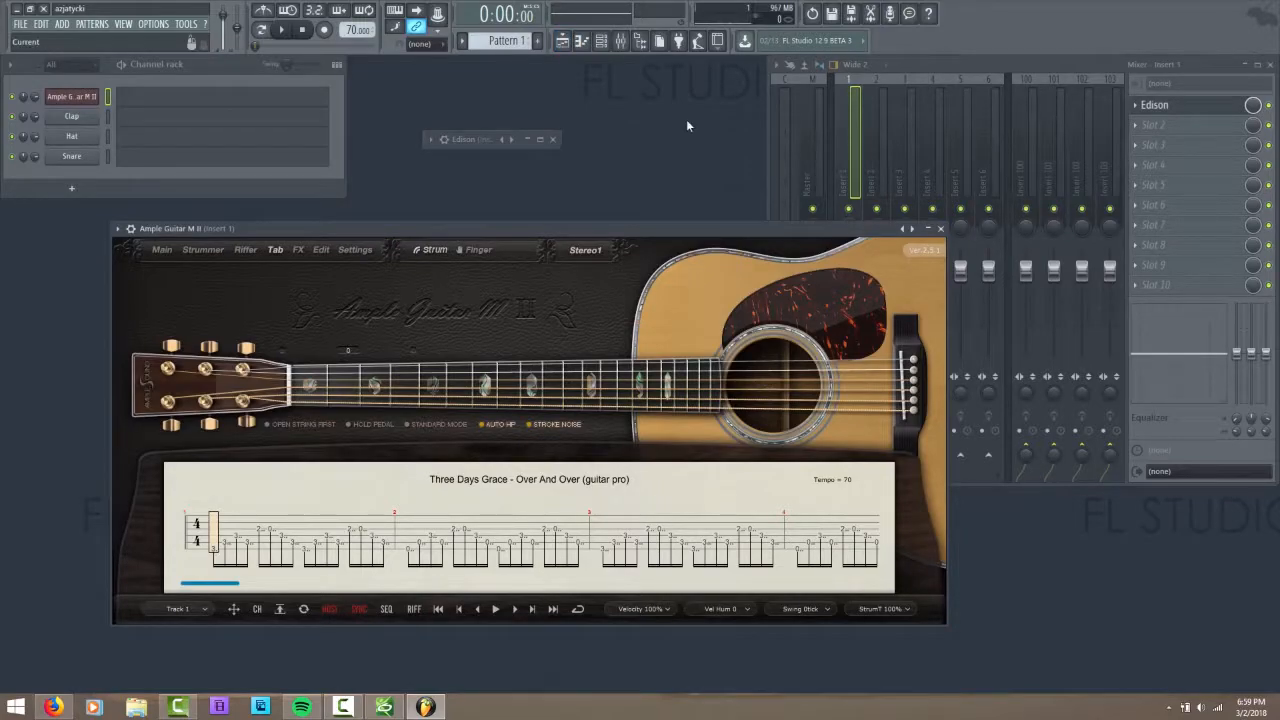
- Restore Edison and record about 34 seconds of the Ample Guitar tab by playing the song
left_click(540, 139)
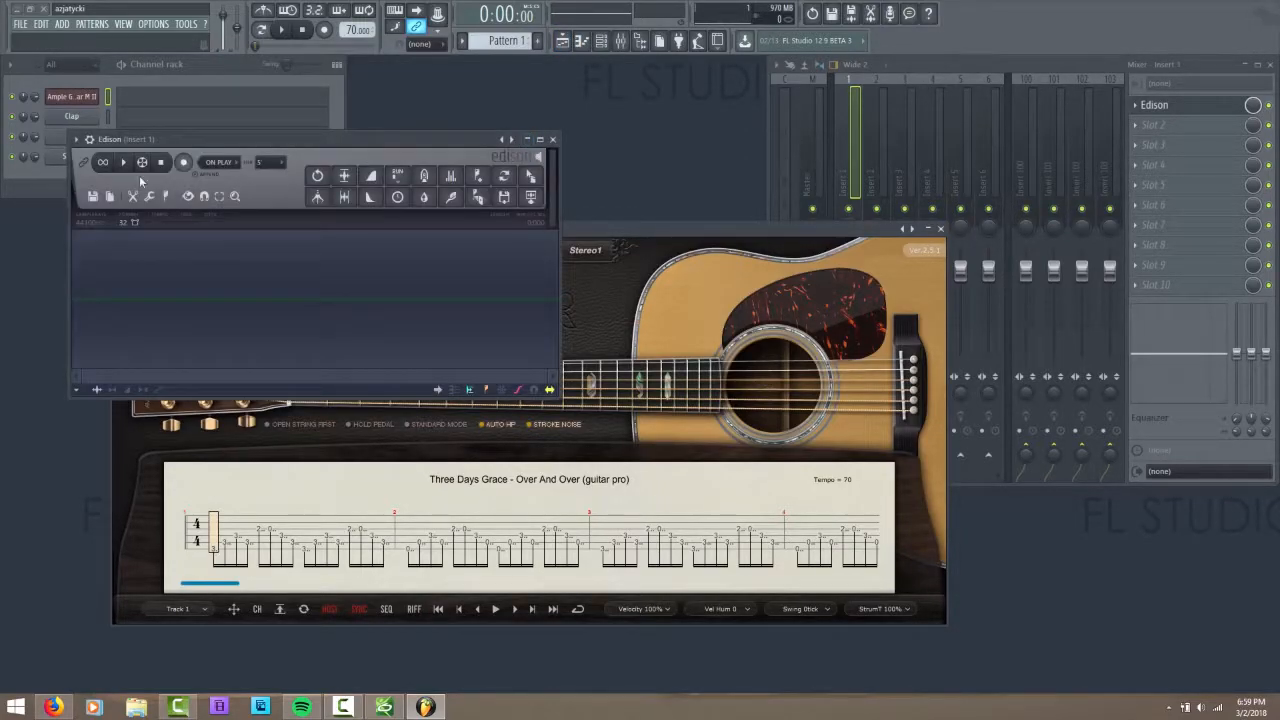
left_click(284, 30)
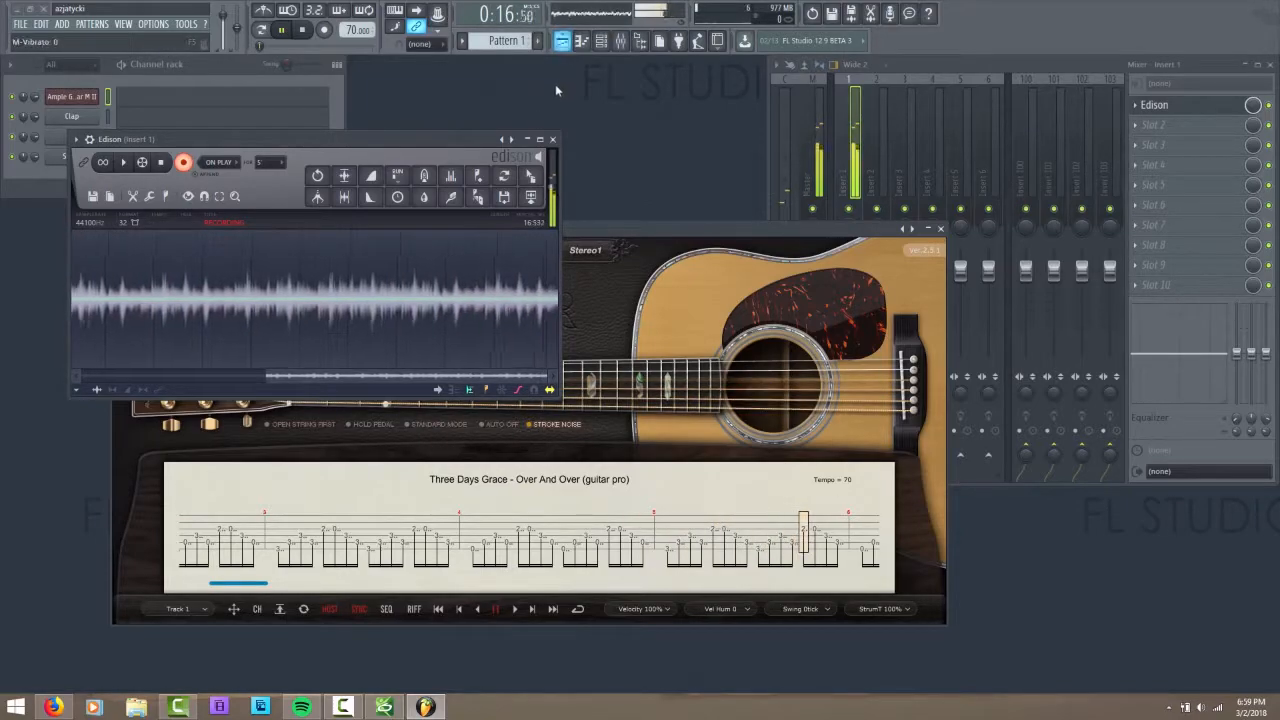
left_click(504, 176)
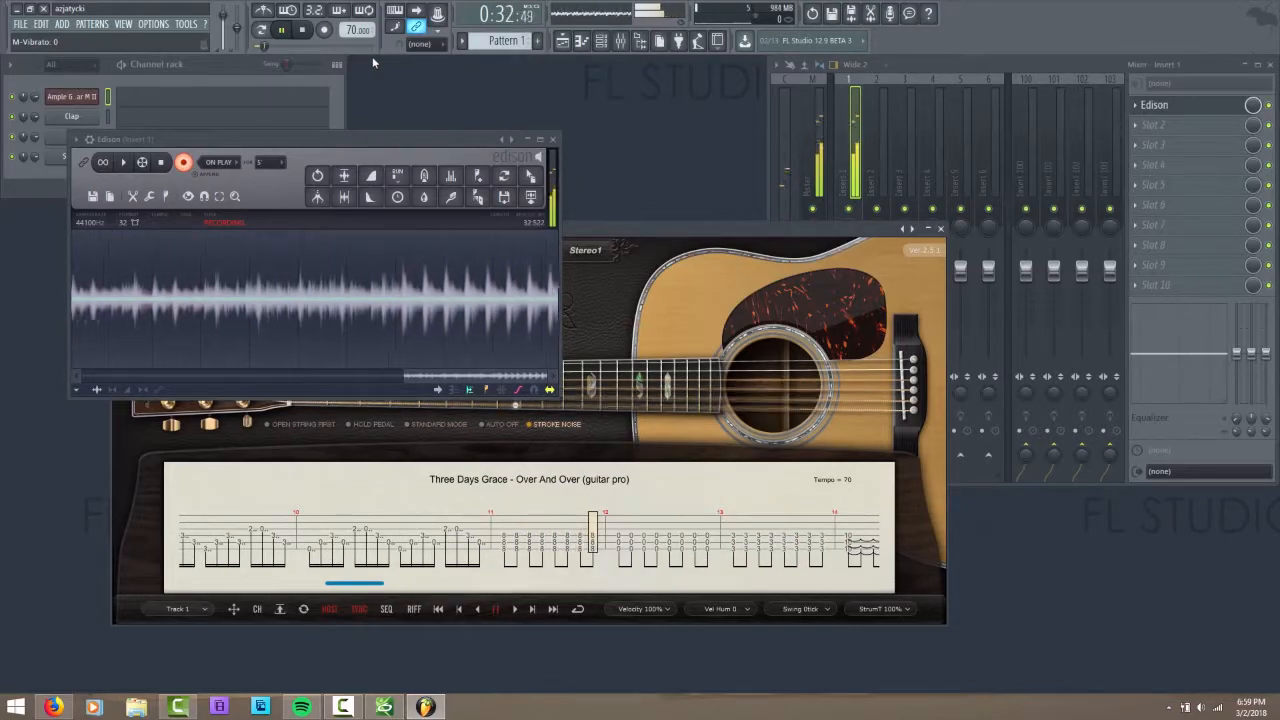
left_click(300, 30)
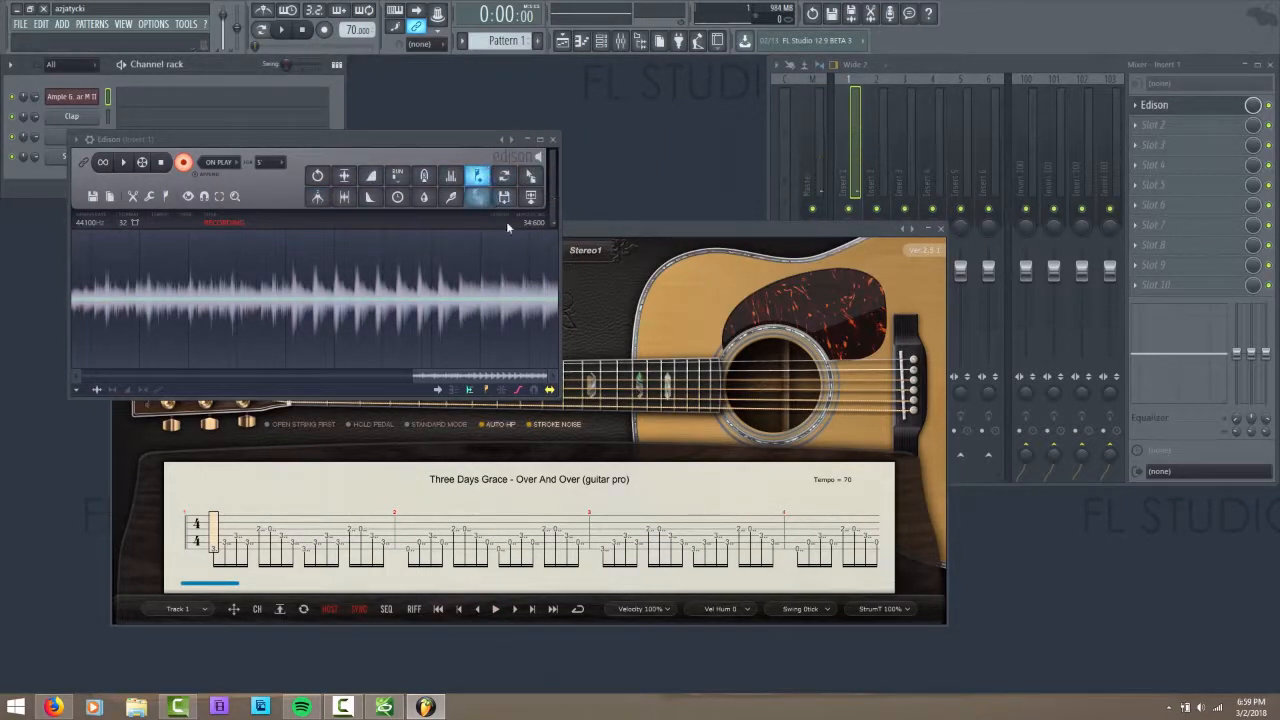
- Send the Edison guitar recording to the start of playlist Track 2 and minimize Edison
left_click(535, 198)
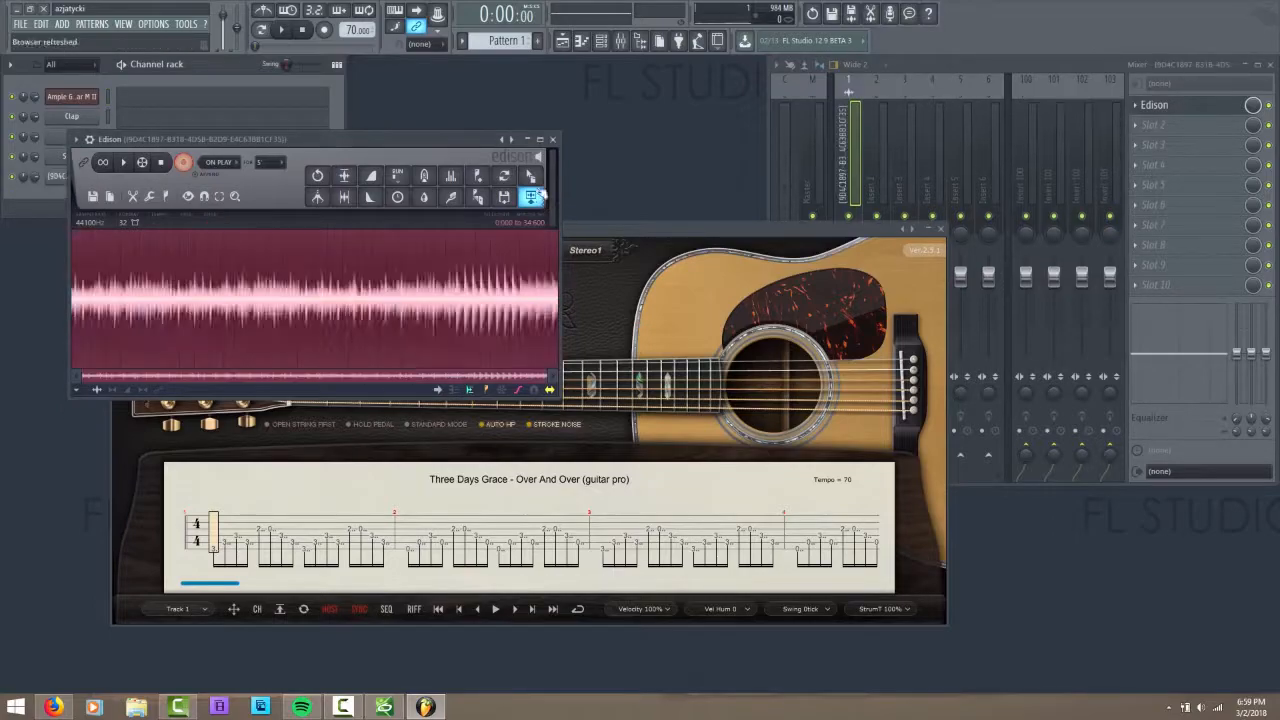
left_click(564, 44)
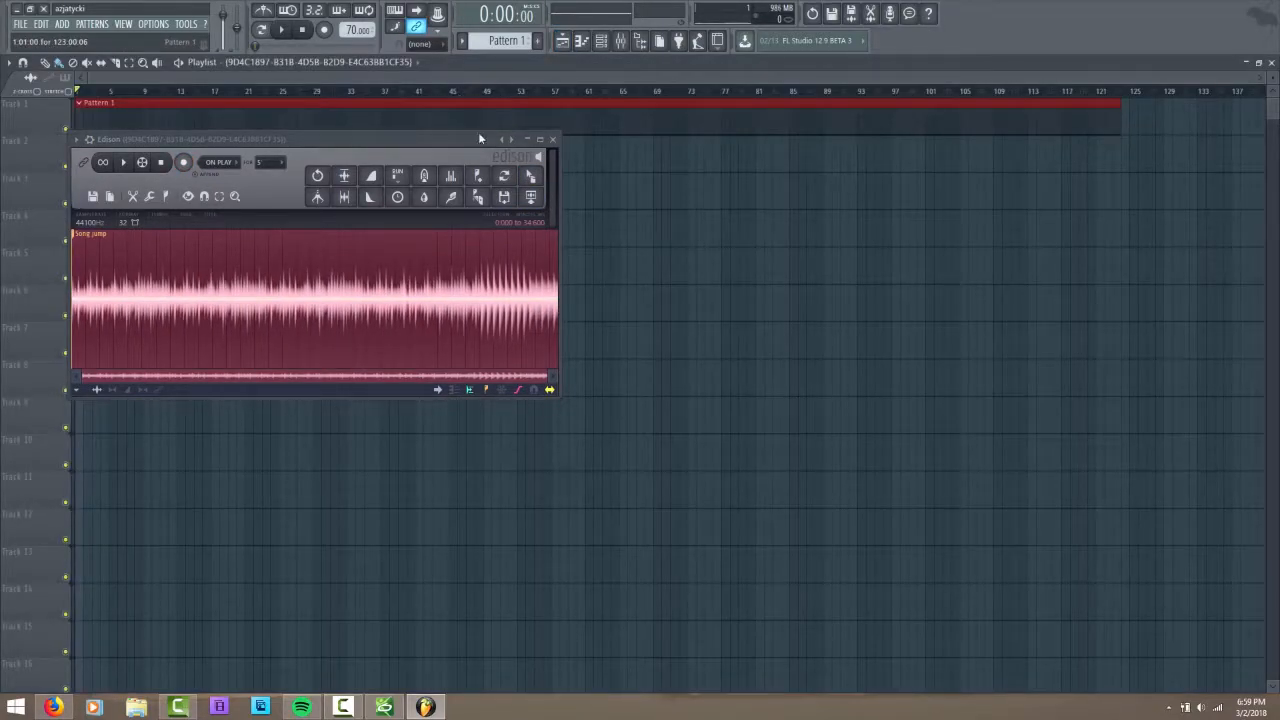
left_click(527, 140)
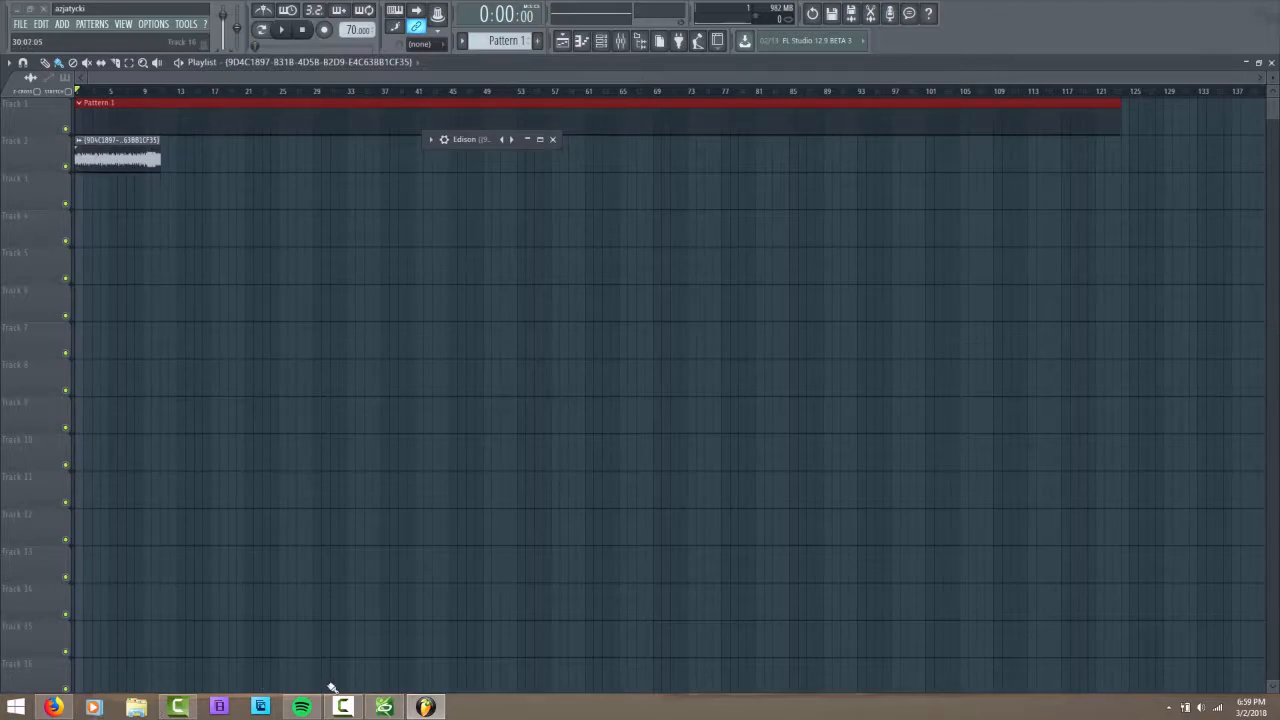
- Switch to Mixcraft to look over its instrument tracks and return to FL Studio
left_click(384, 707)
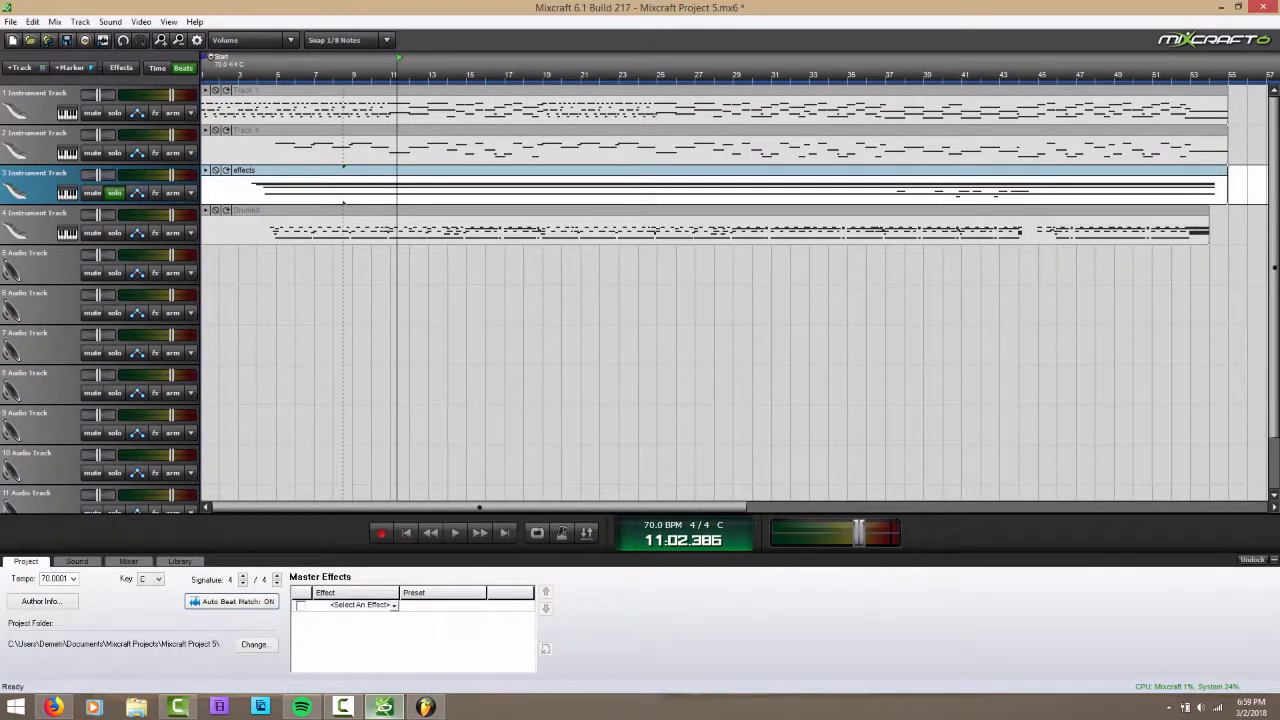
key("alt+Tab")
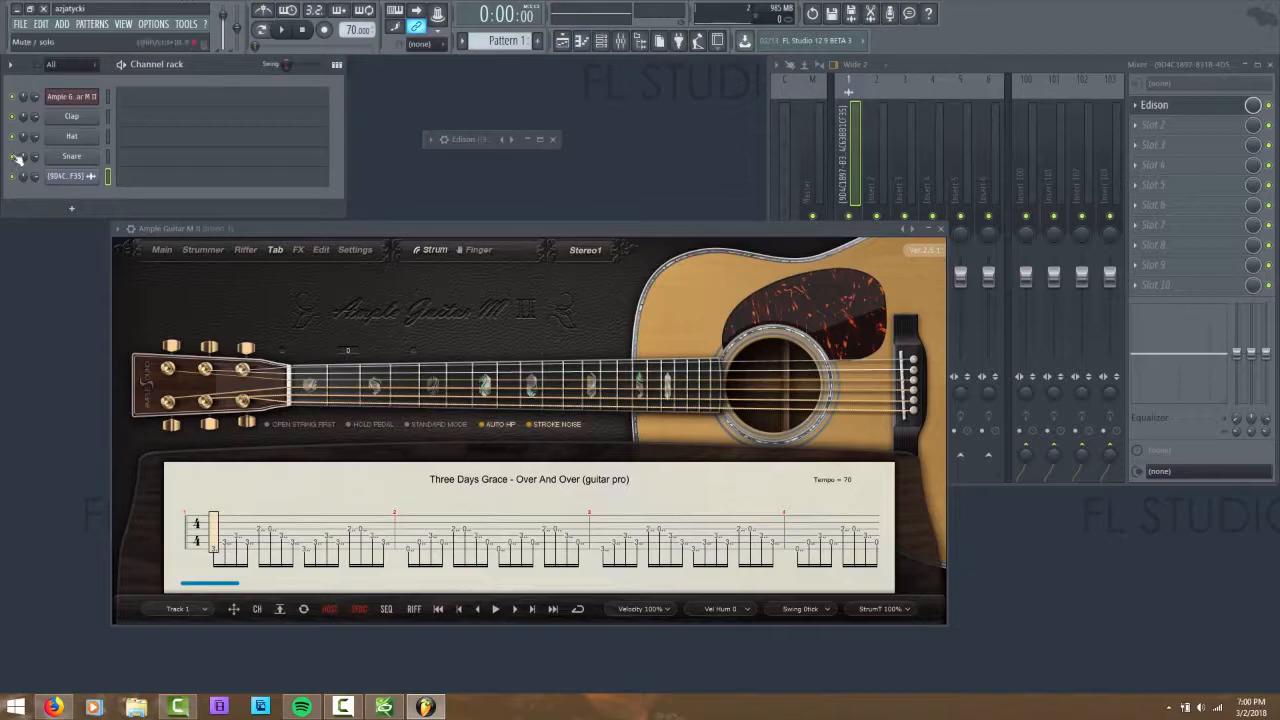
- Replace the Ample Guitar M II channel with Ample Bass Acoustic II
left_click(71, 98)
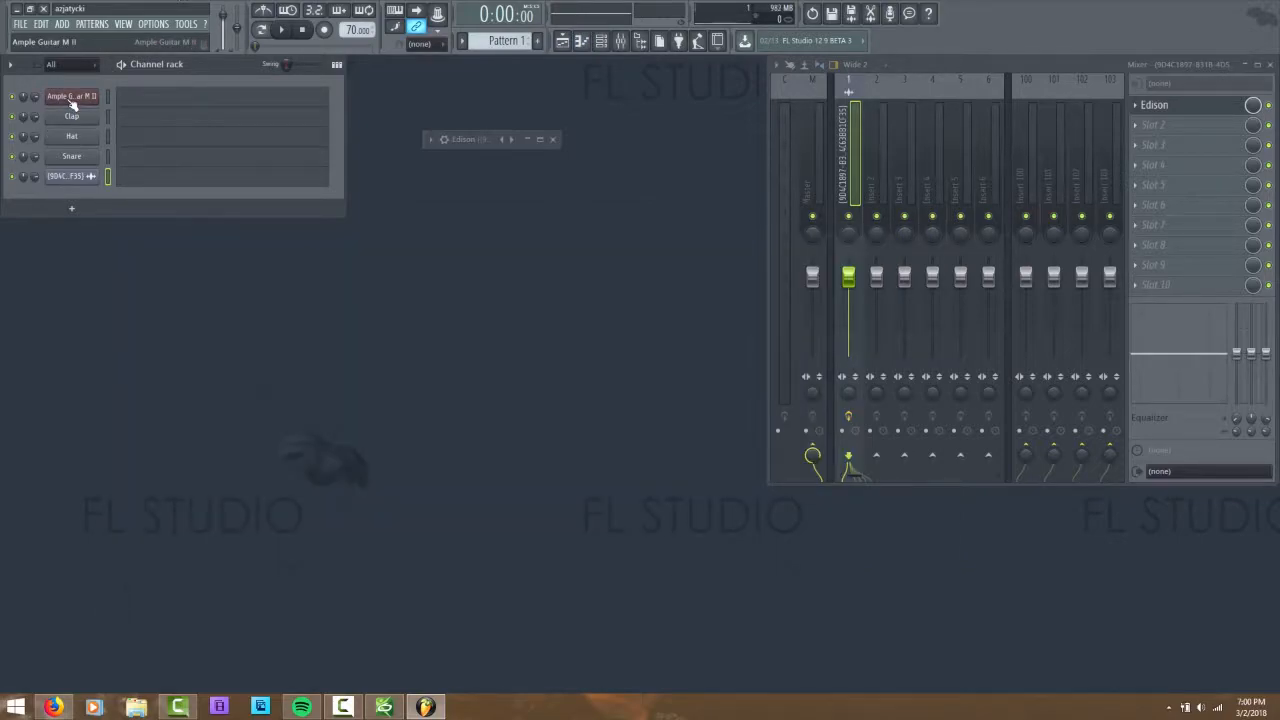
right_click(71, 98)
mouse_move(125, 161)
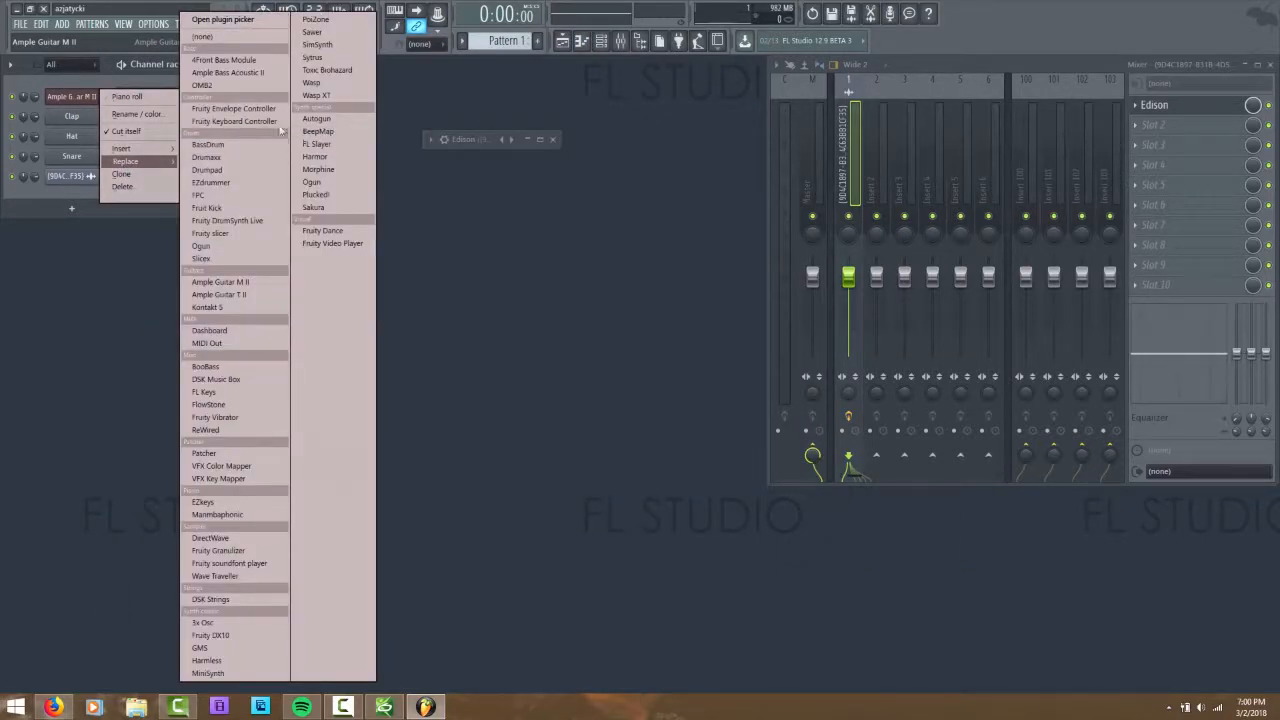
left_click(223, 72)
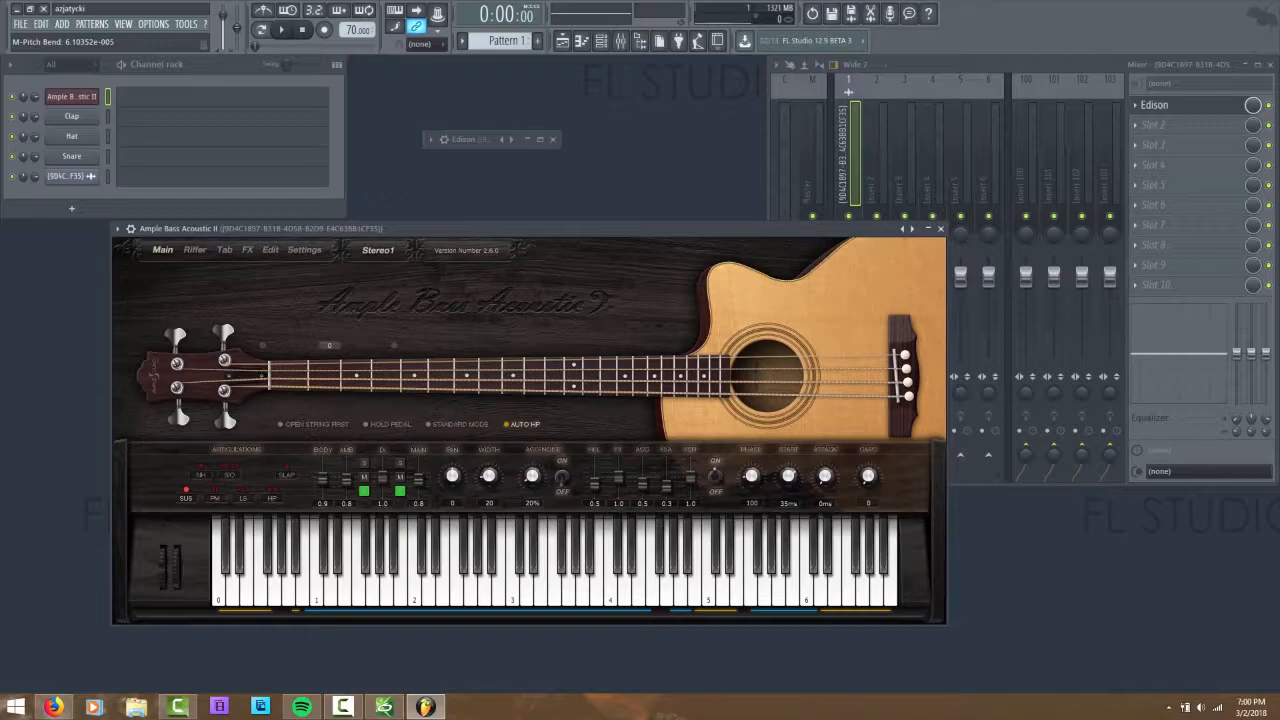
- Load "Three Days Grace - Over And Over (guitar pro).gp5" from the Desktop into Ample Bass's tab player, using Track 2 and host playback
scroll(428, 481, "up", 1)
left_click(222, 252)
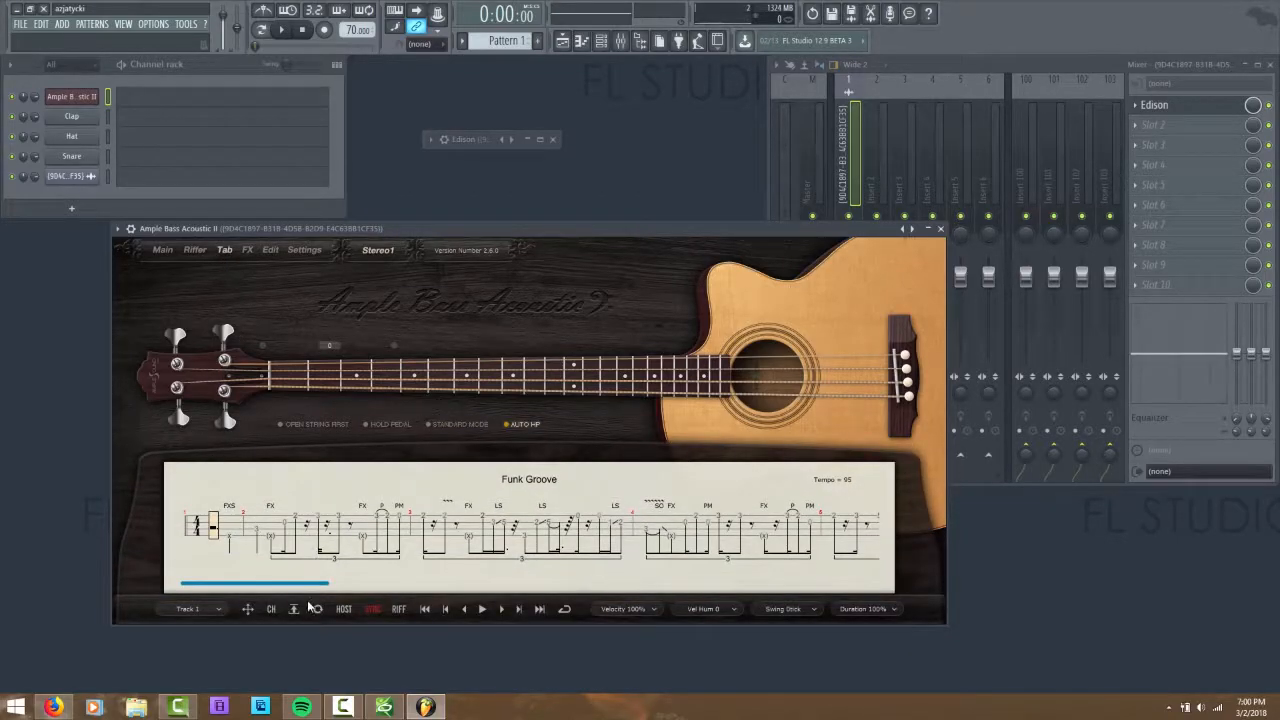
left_click(293, 609)
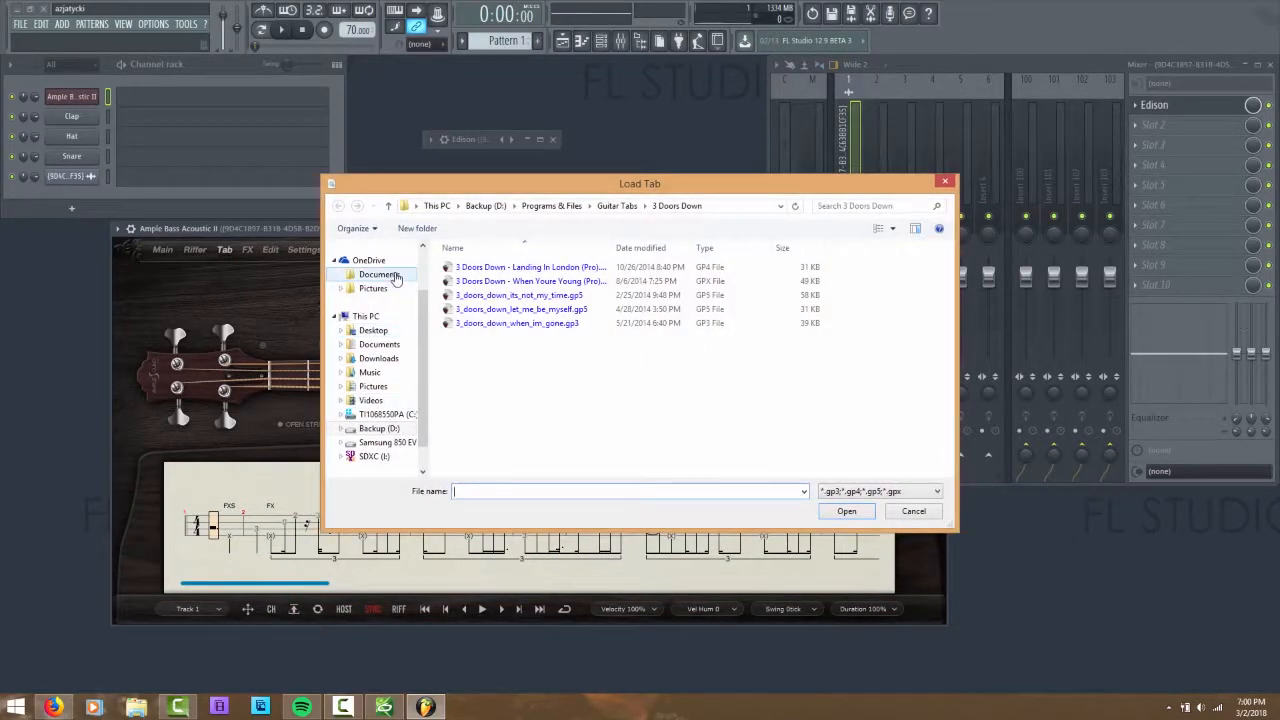
left_click(373, 266)
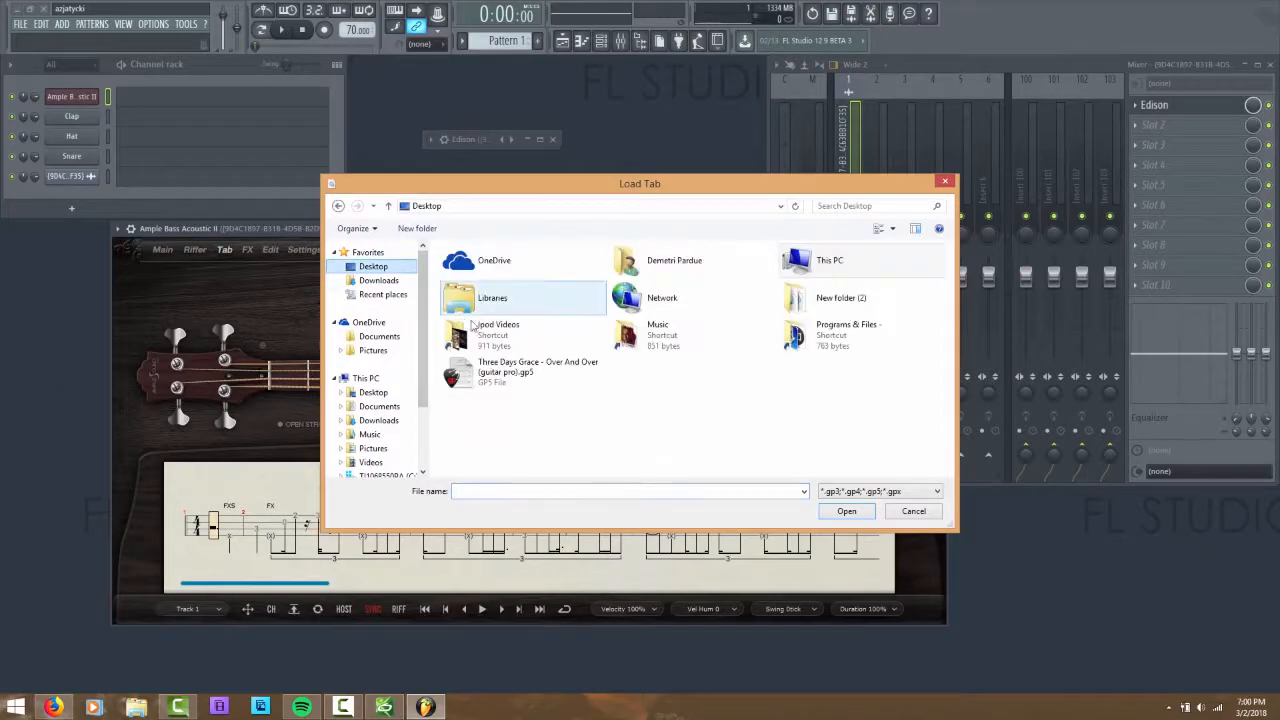
double_click(506, 373)
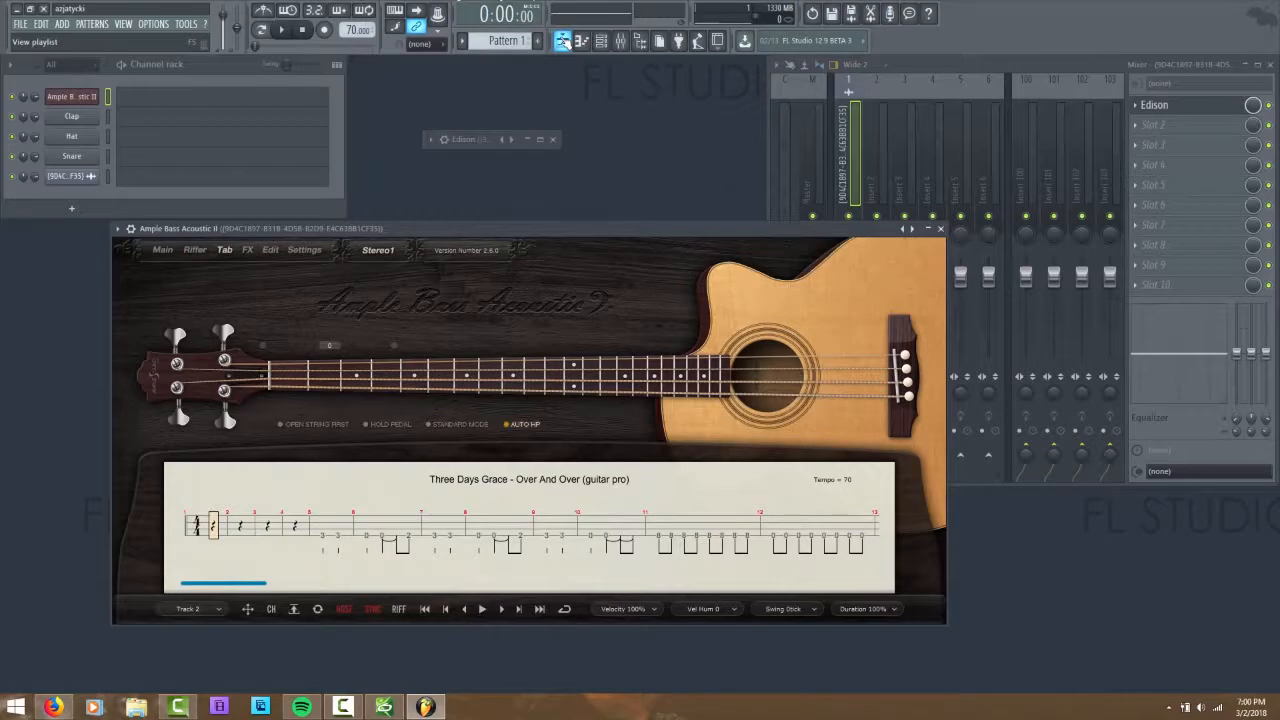
- Mute playlist Track 2 with the recorded guitar clip and close the playlist
left_click(561, 40)
left_click(67, 167)
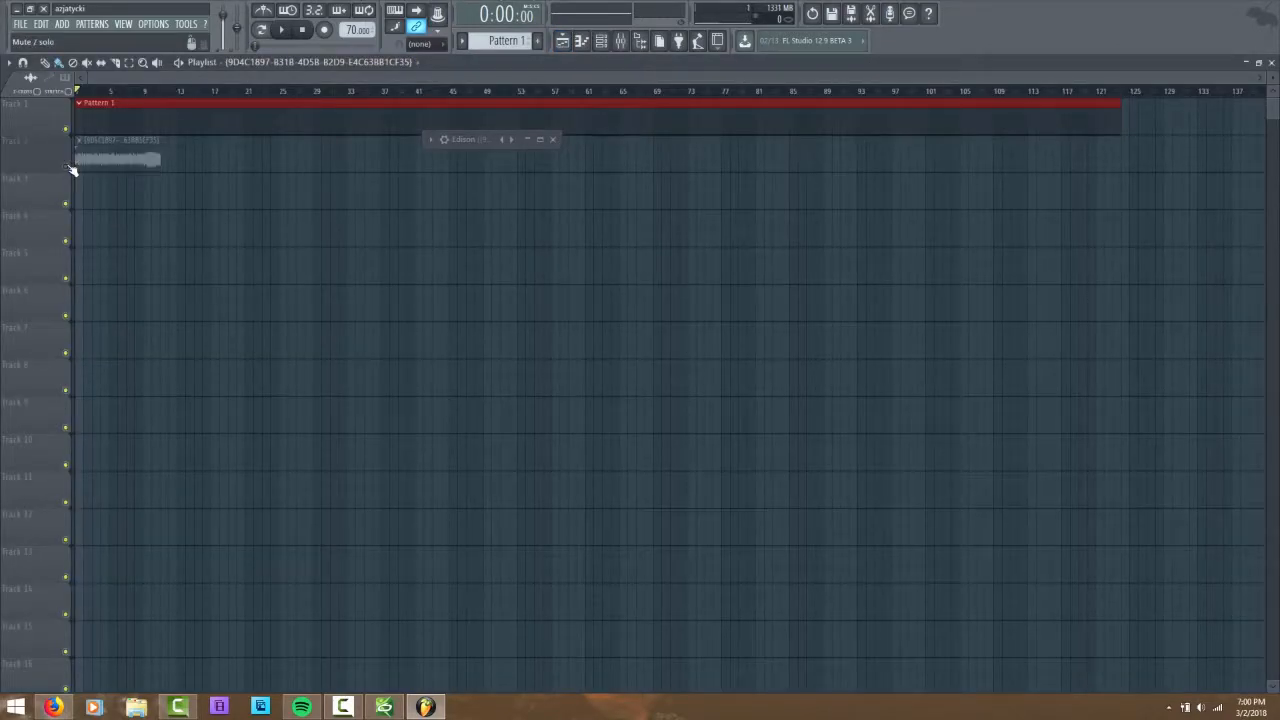
left_click(561, 41)
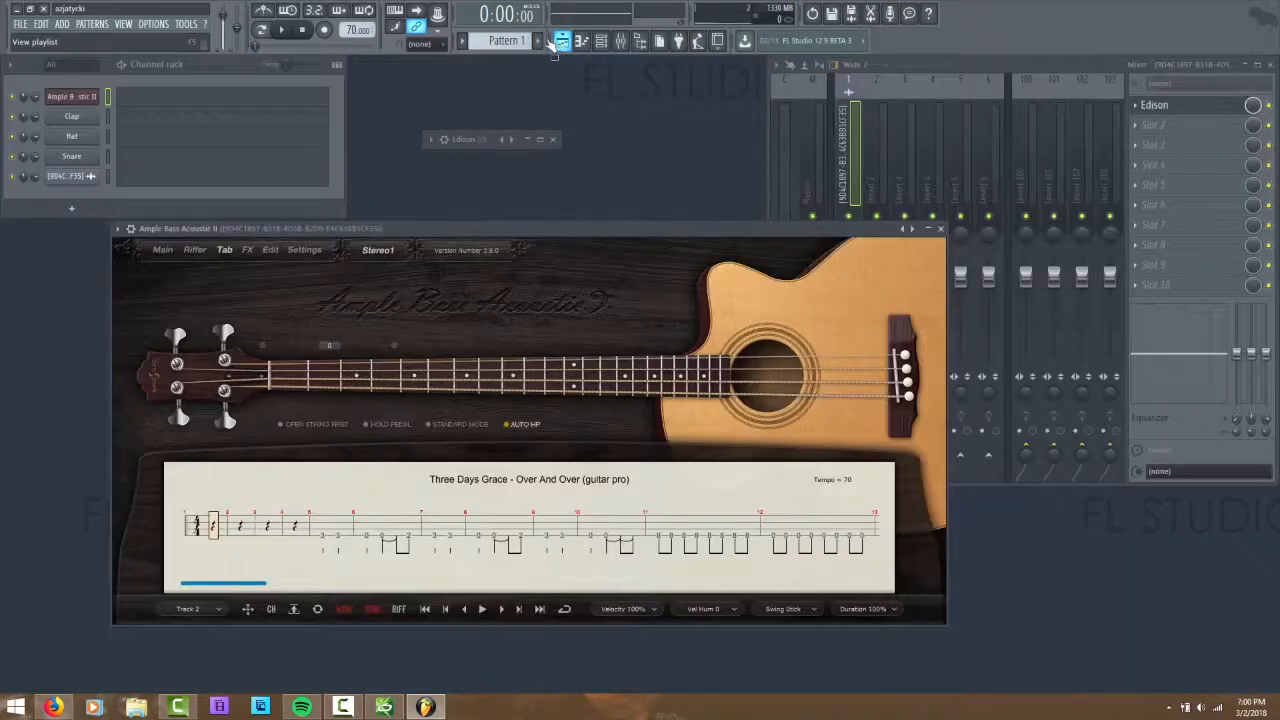
- Play the bass tab from the start, show Ample Bass Acoustic II's main page and raise the system volume
left_click(287, 33)
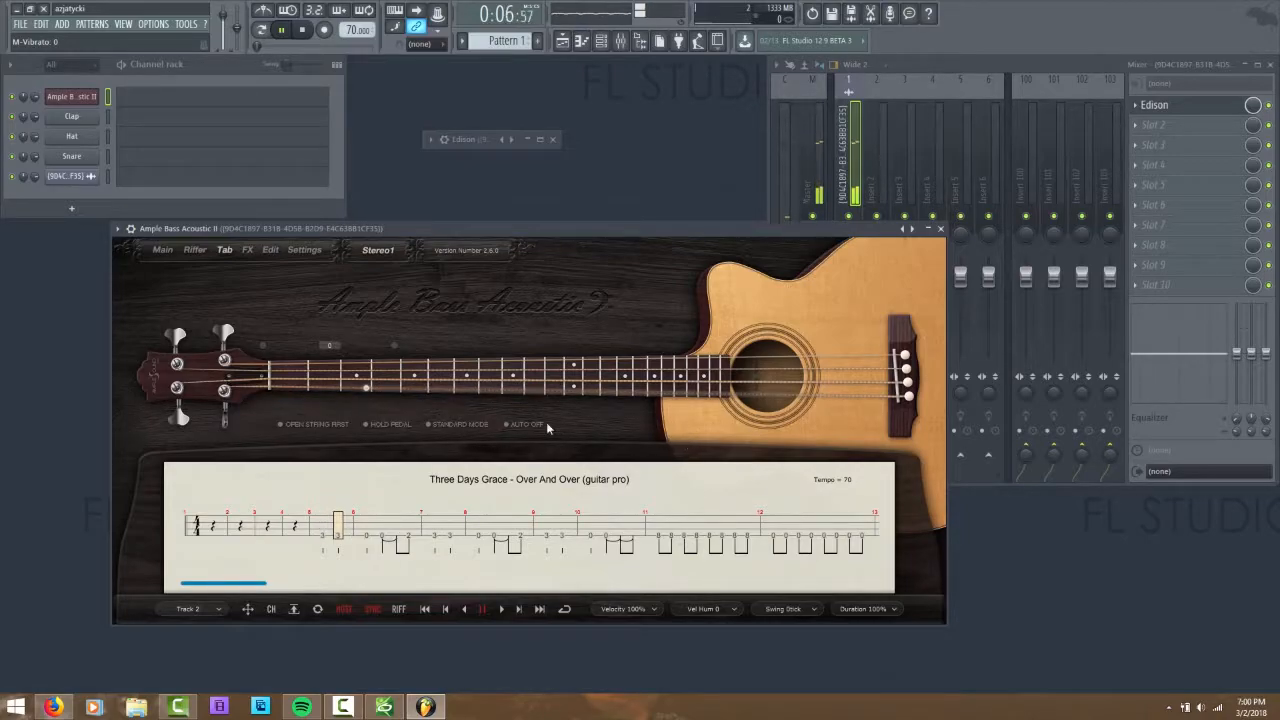
left_click(160, 252)
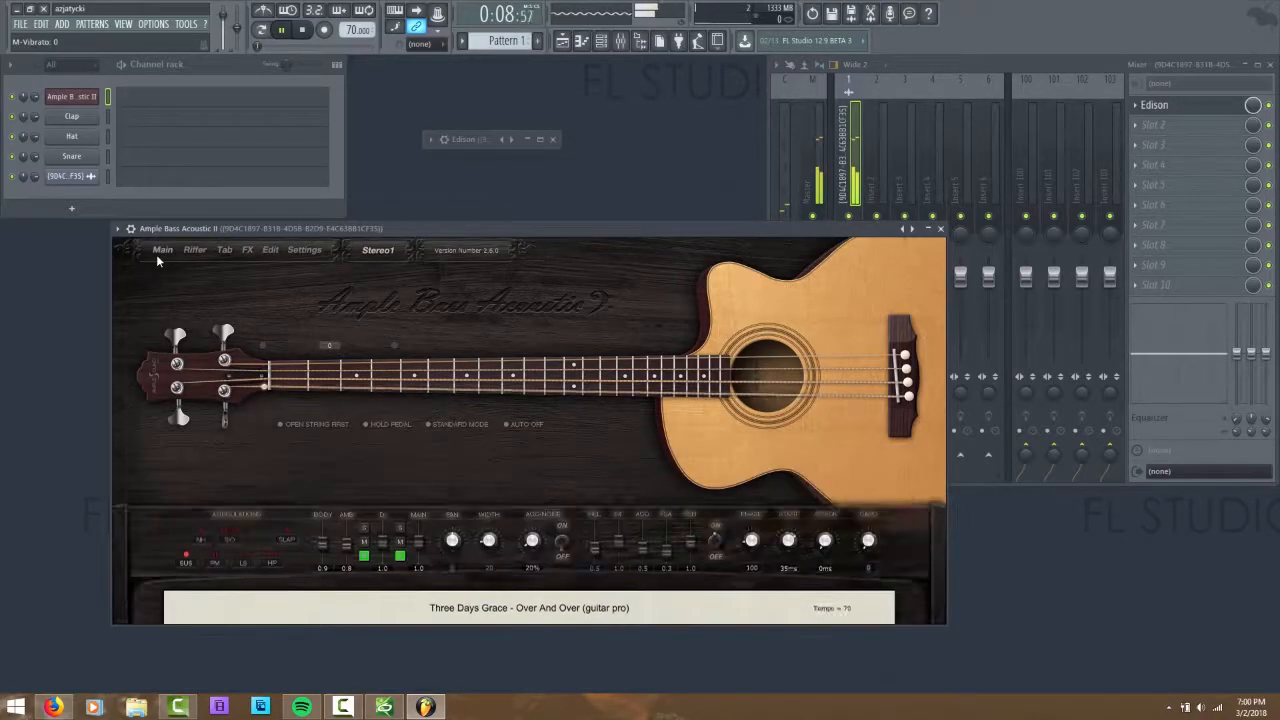
left_click(1200, 706)
scroll(1148, 583, "up", 6)
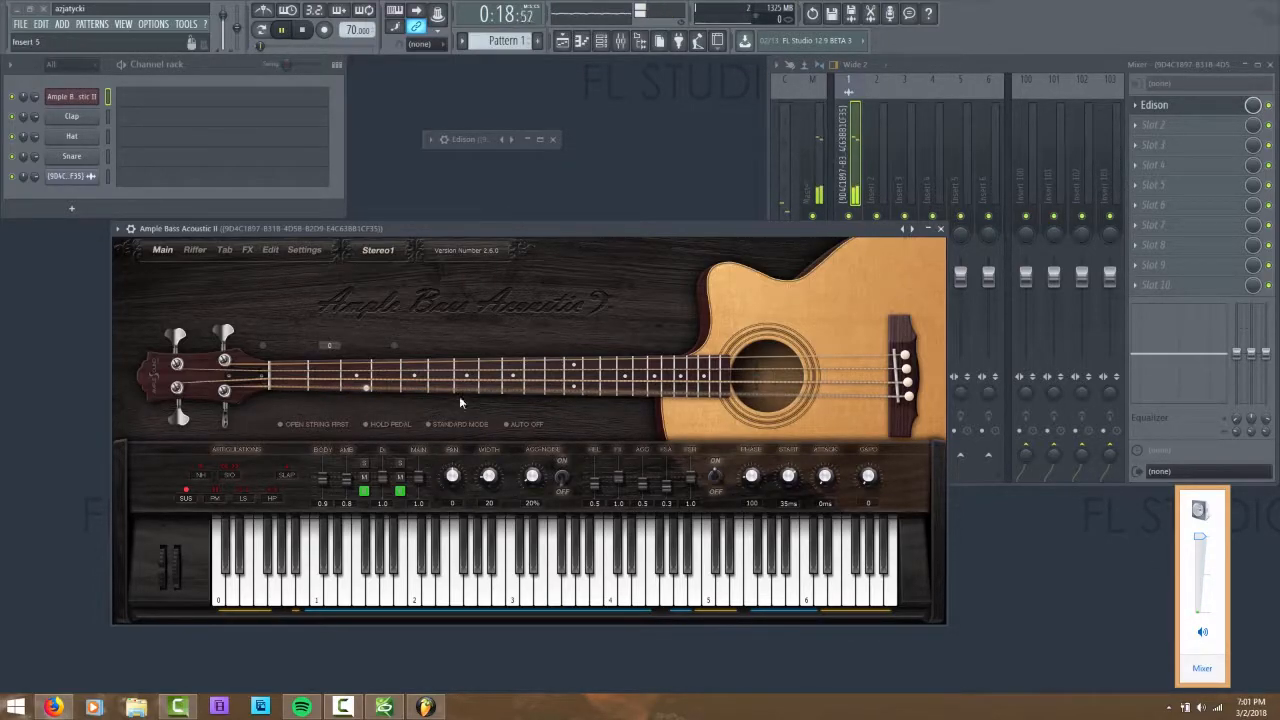
- Return to the bass tab view, restore the Edison window and stop playback
left_click(225, 249)
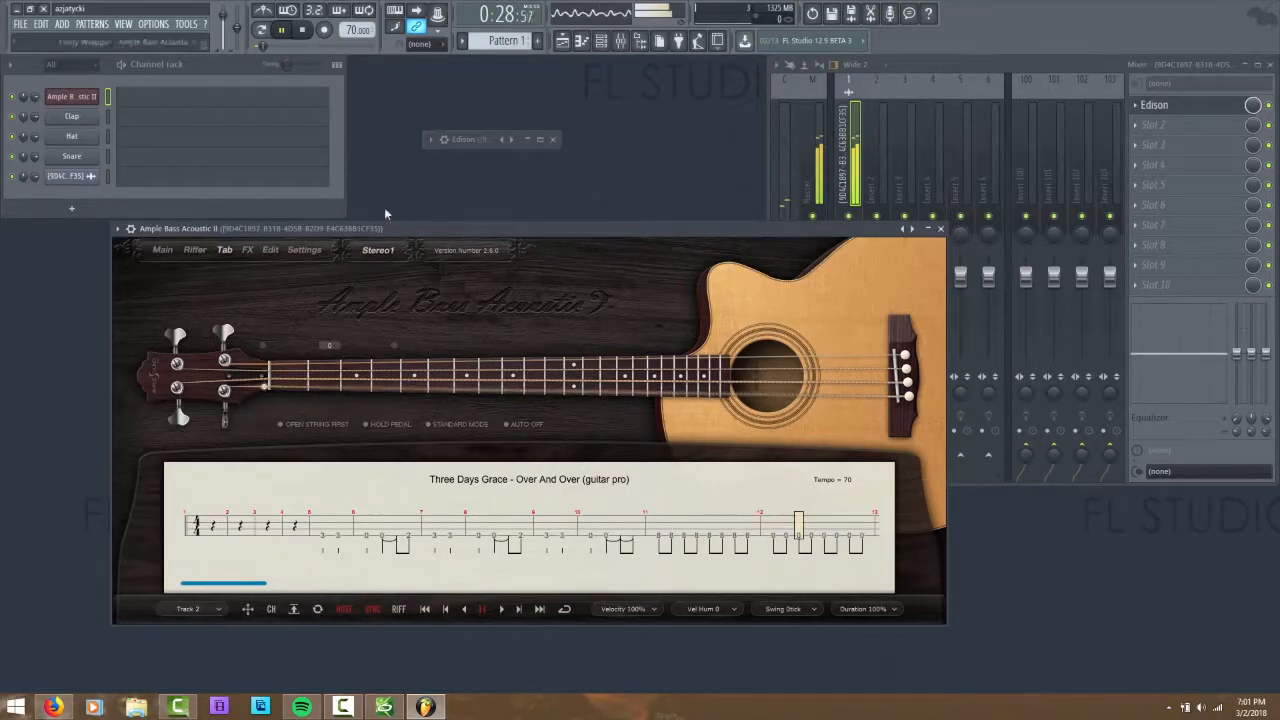
left_click(528, 141)
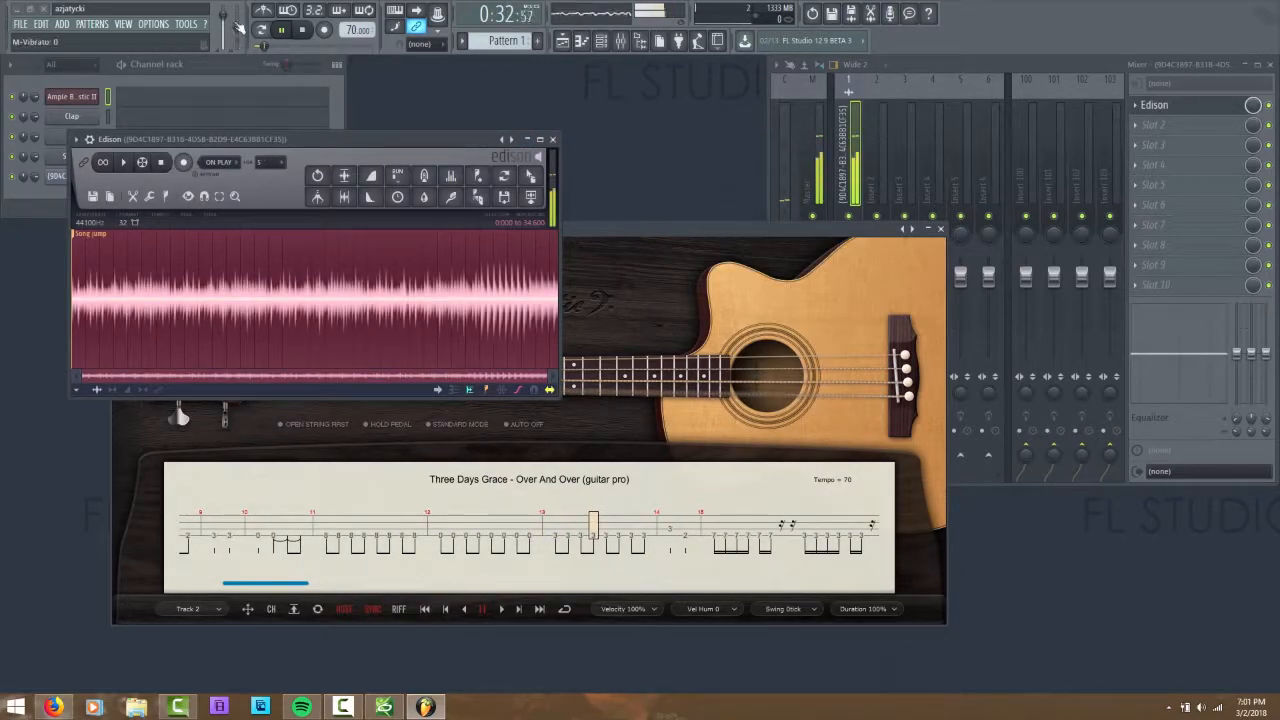
left_click(304, 30)
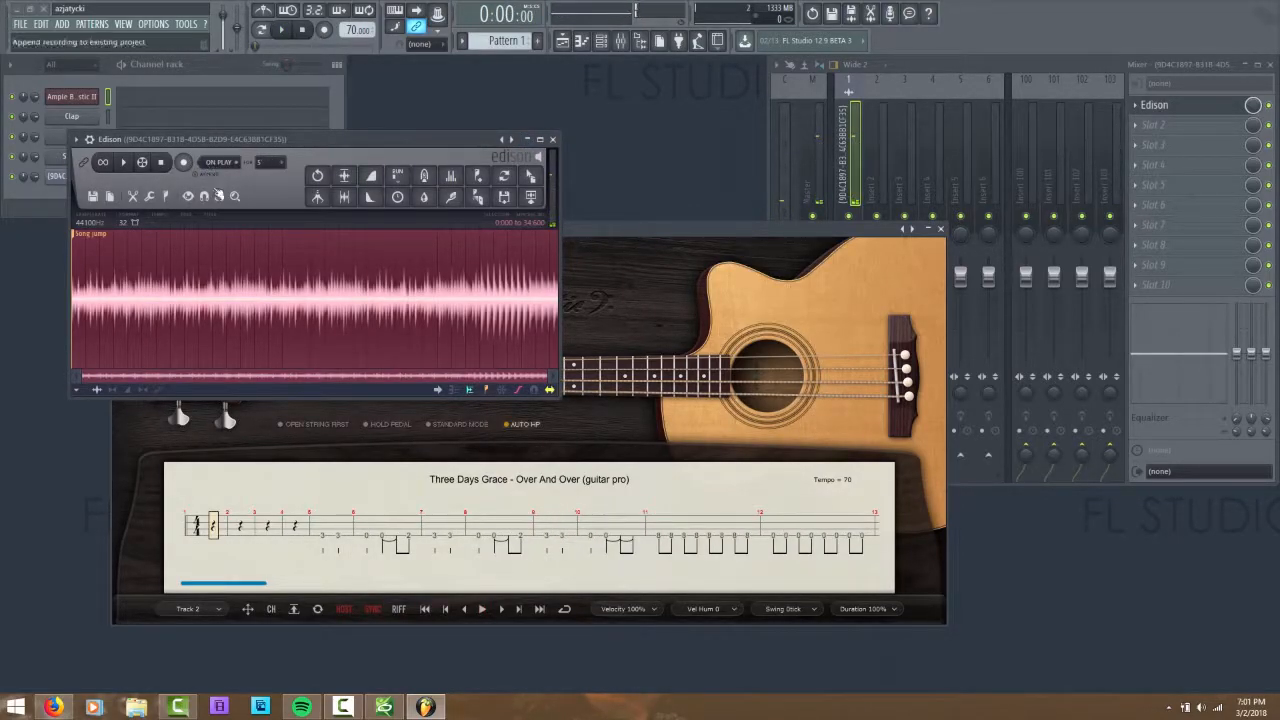
- Clear the old recording in Edison, record the opening of the bass tab at 70 BPM, and stop recording and playback
left_click(317, 176)
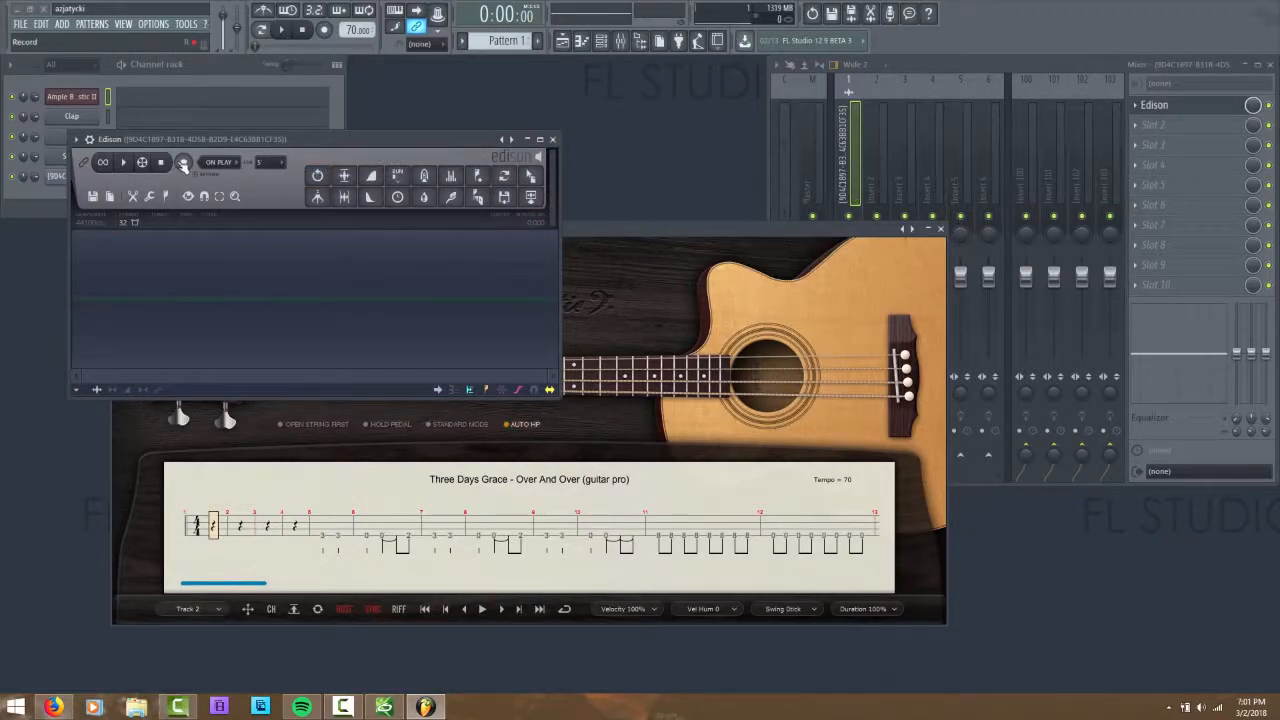
left_click(286, 31)
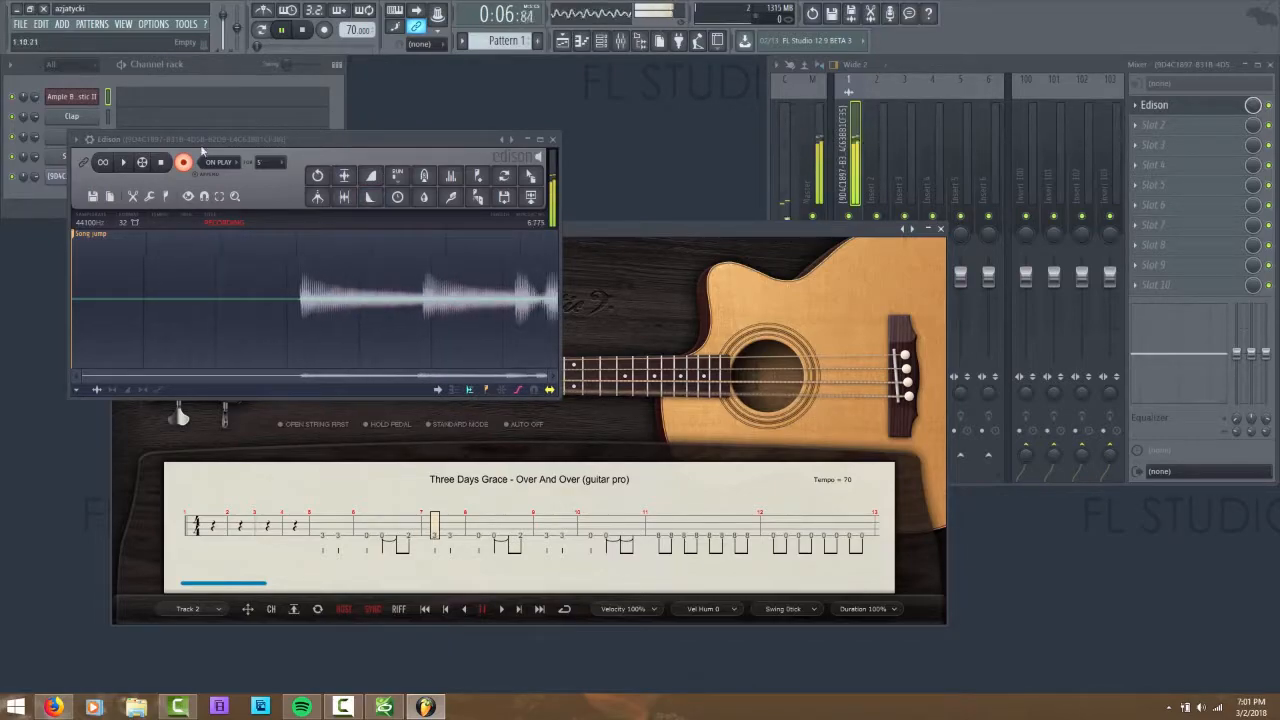
left_click(183, 162)
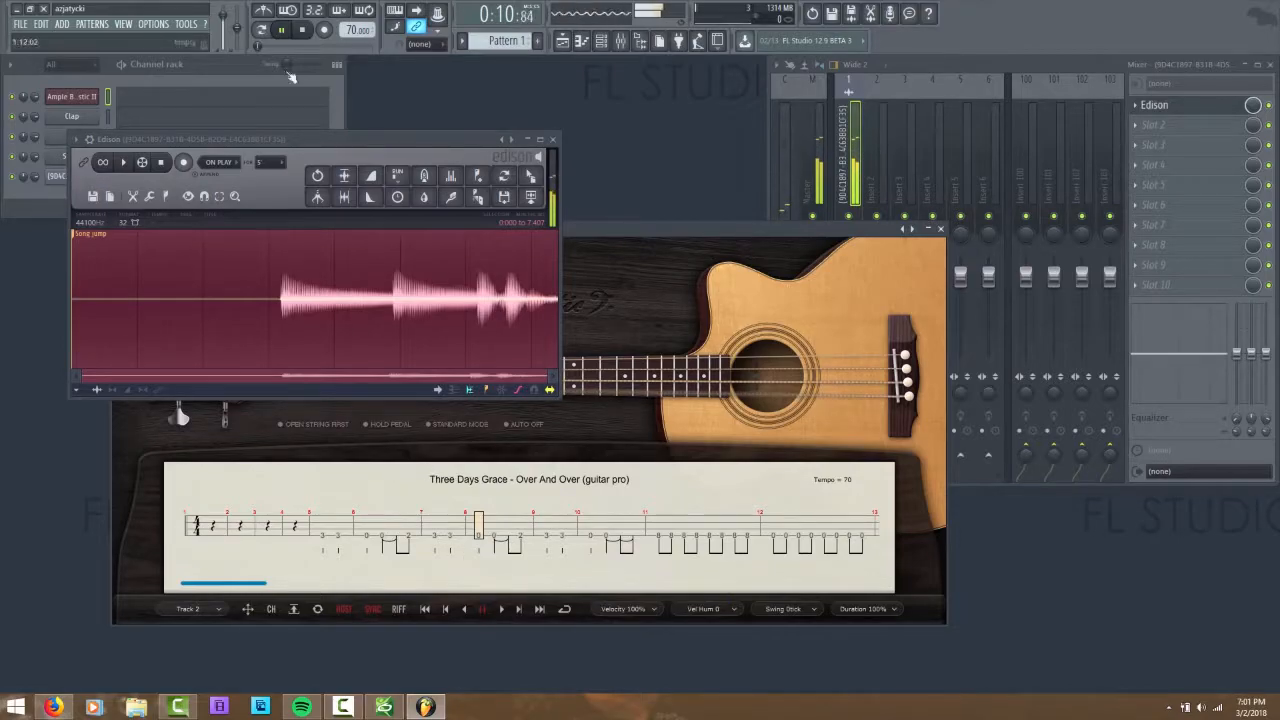
key("space")
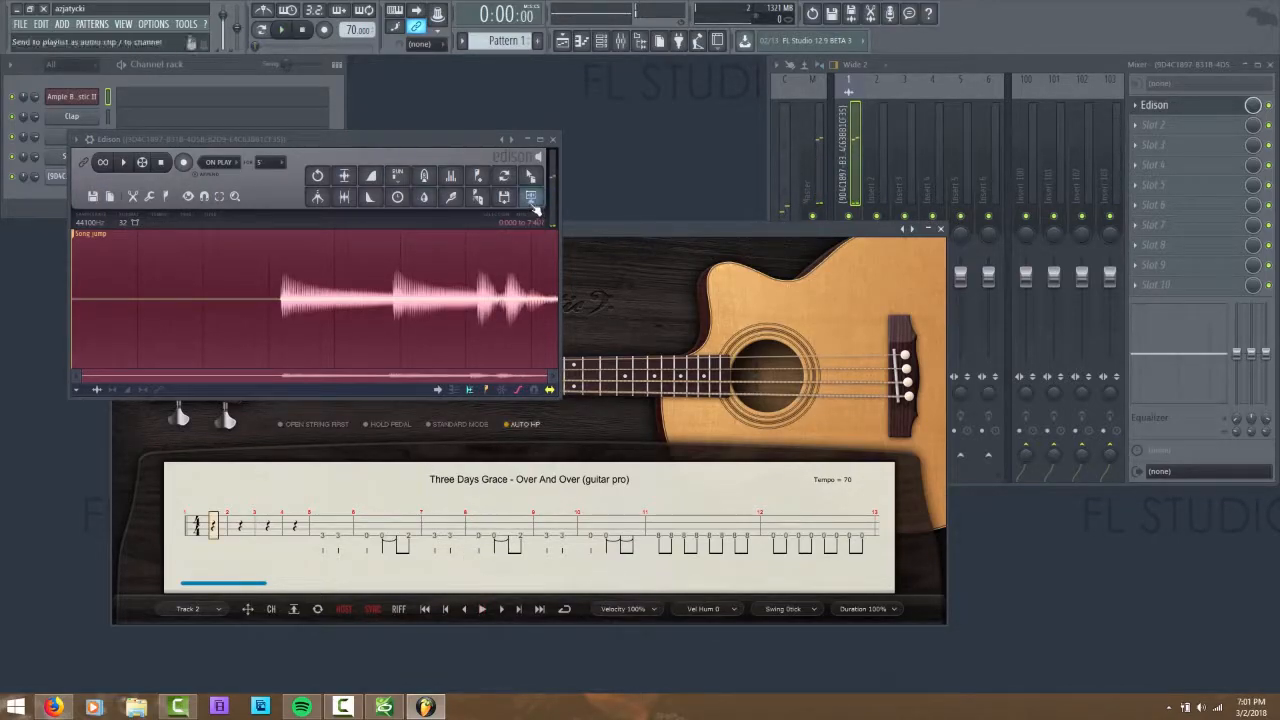
- Send the recorded bass to the playlist as an audio clip, check it there, minimize Edison and close the playlist
left_click(531, 196)
left_click(562, 48)
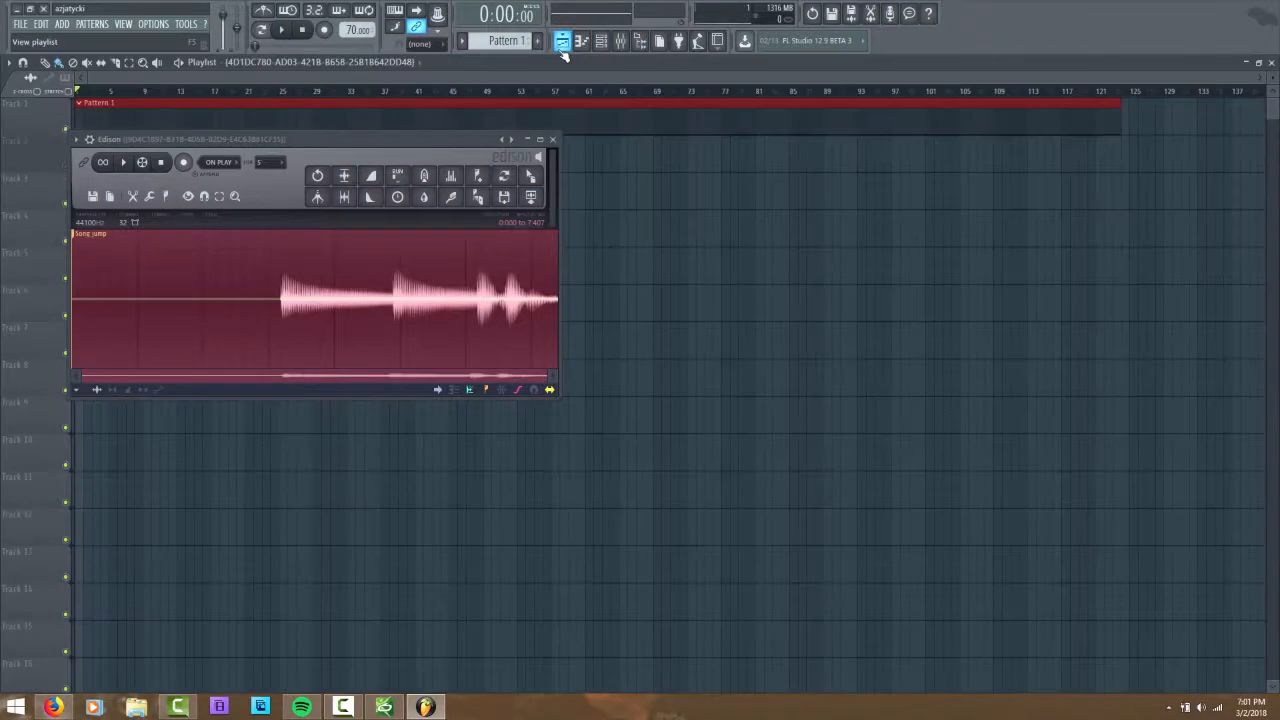
left_click(539, 140)
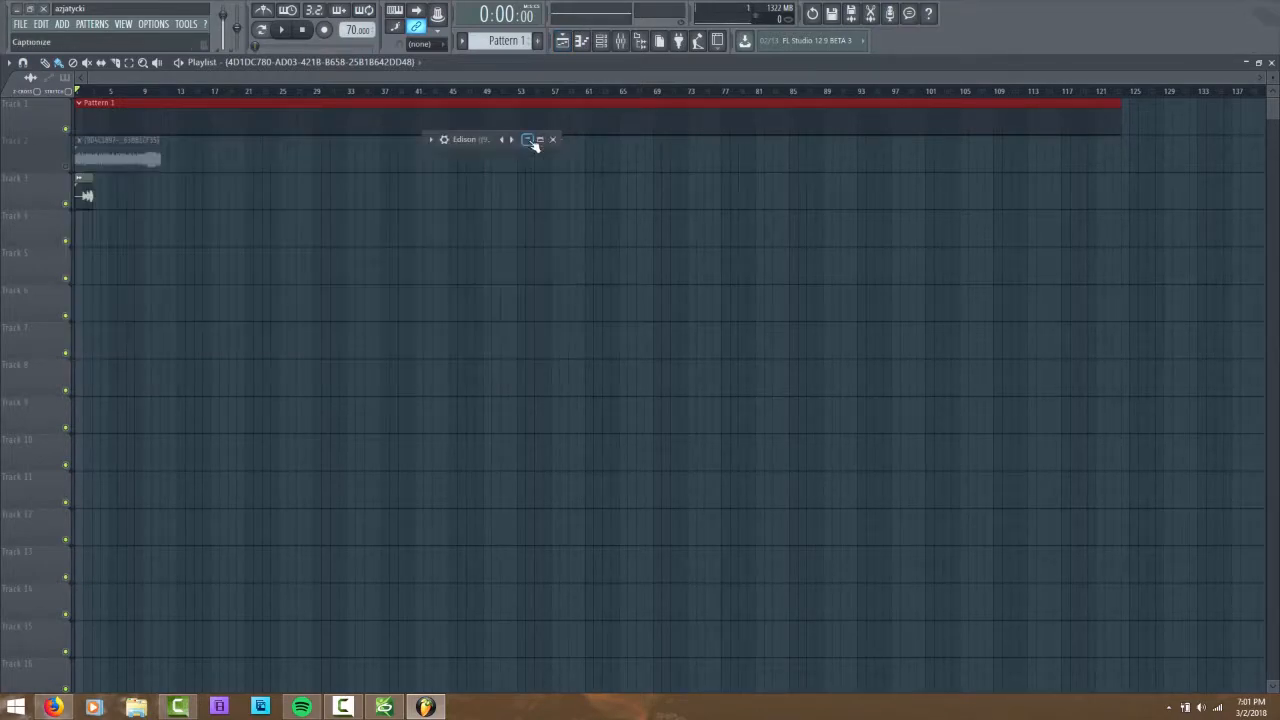
left_click(562, 40)
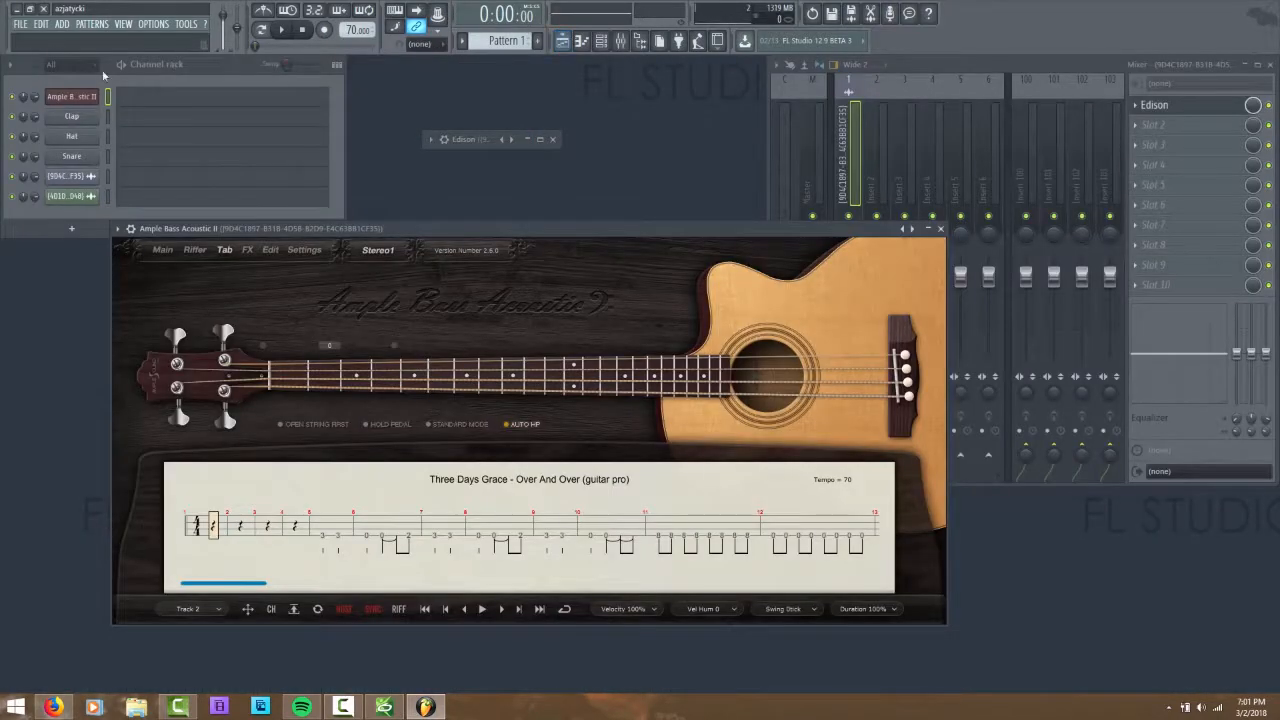
- Switch to Mixcraft, listen to the soloed effects track with the system volume lowered, and stop playback
left_click(384, 706)
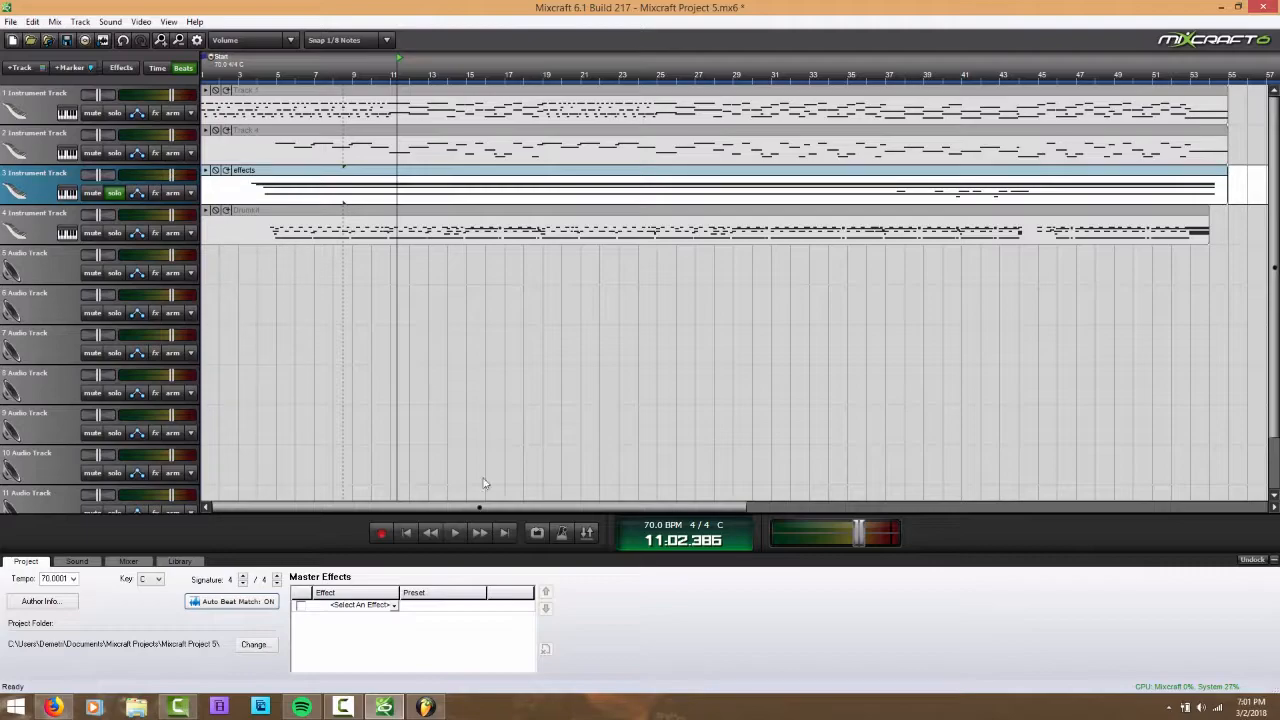
left_click(456, 534)
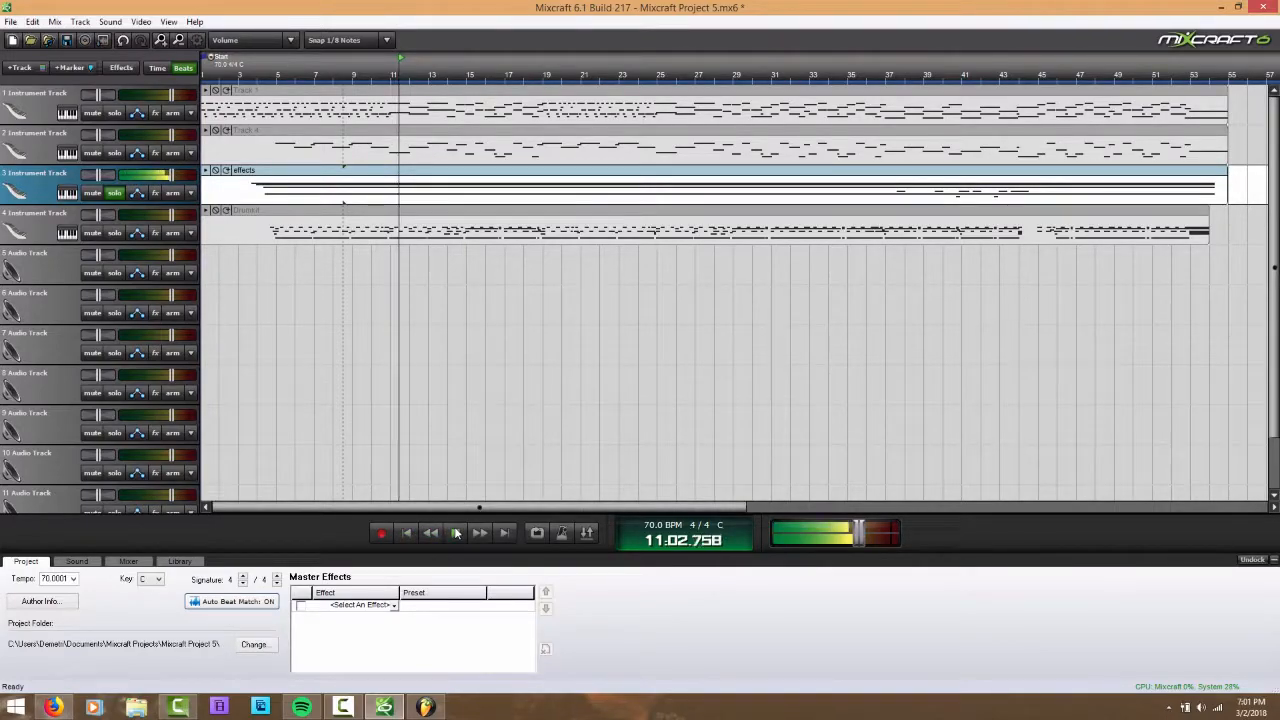
left_click(1201, 707)
scroll(1157, 597, "down", 10)
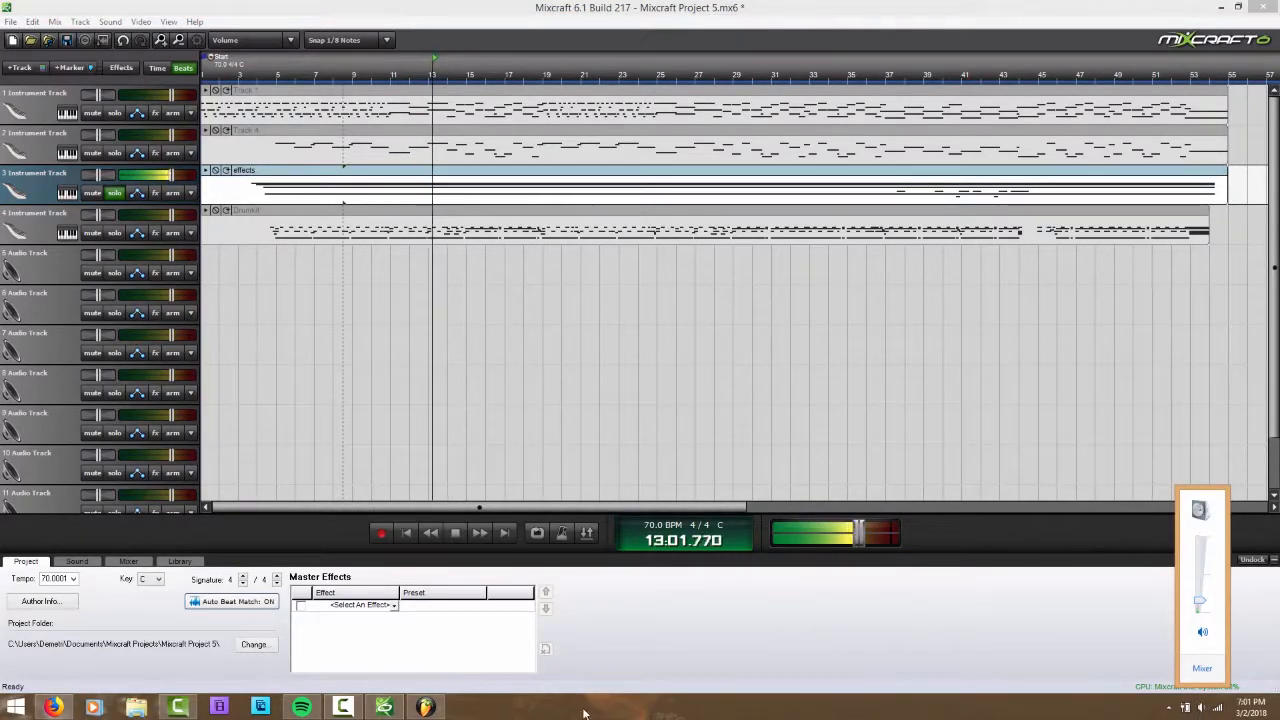
left_click(475, 420)
key("space")
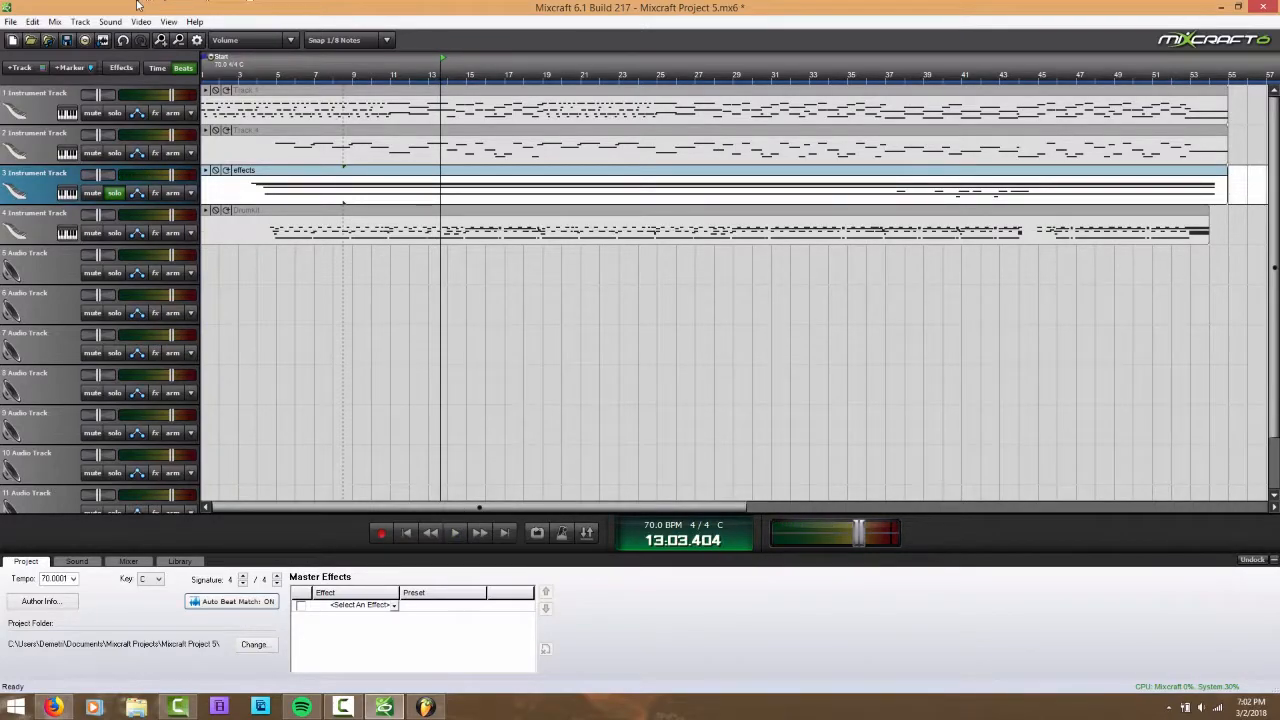
- Mix down the soloed effects track to the Desktop as a Wave file named strings, without saving the project, and close the media player
left_click(104, 41)
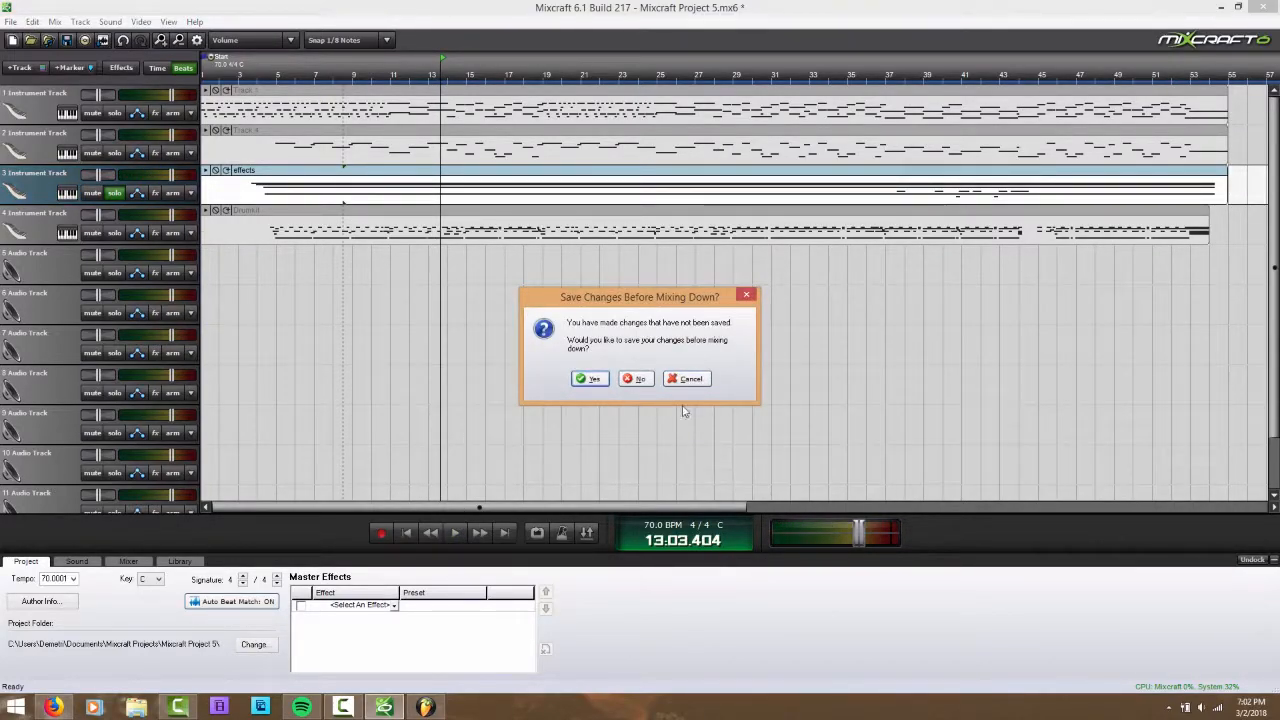
left_click(637, 379)
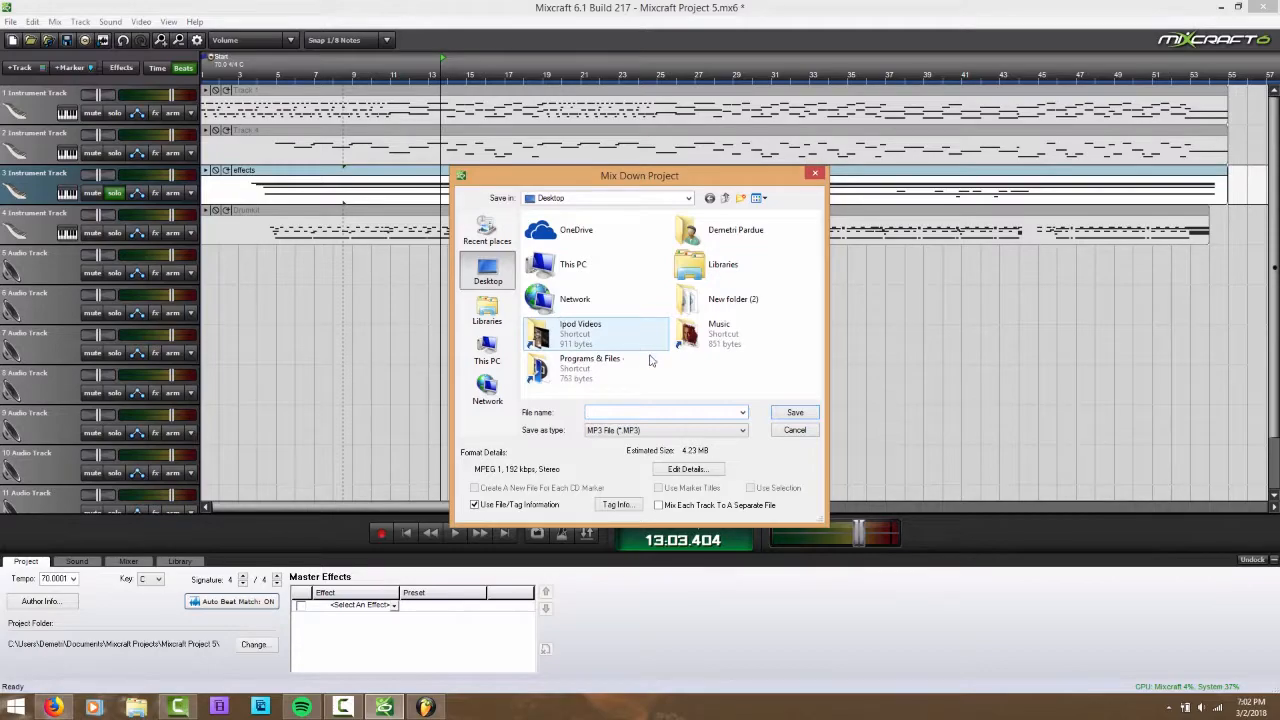
left_click(645, 432)
left_click(620, 457)
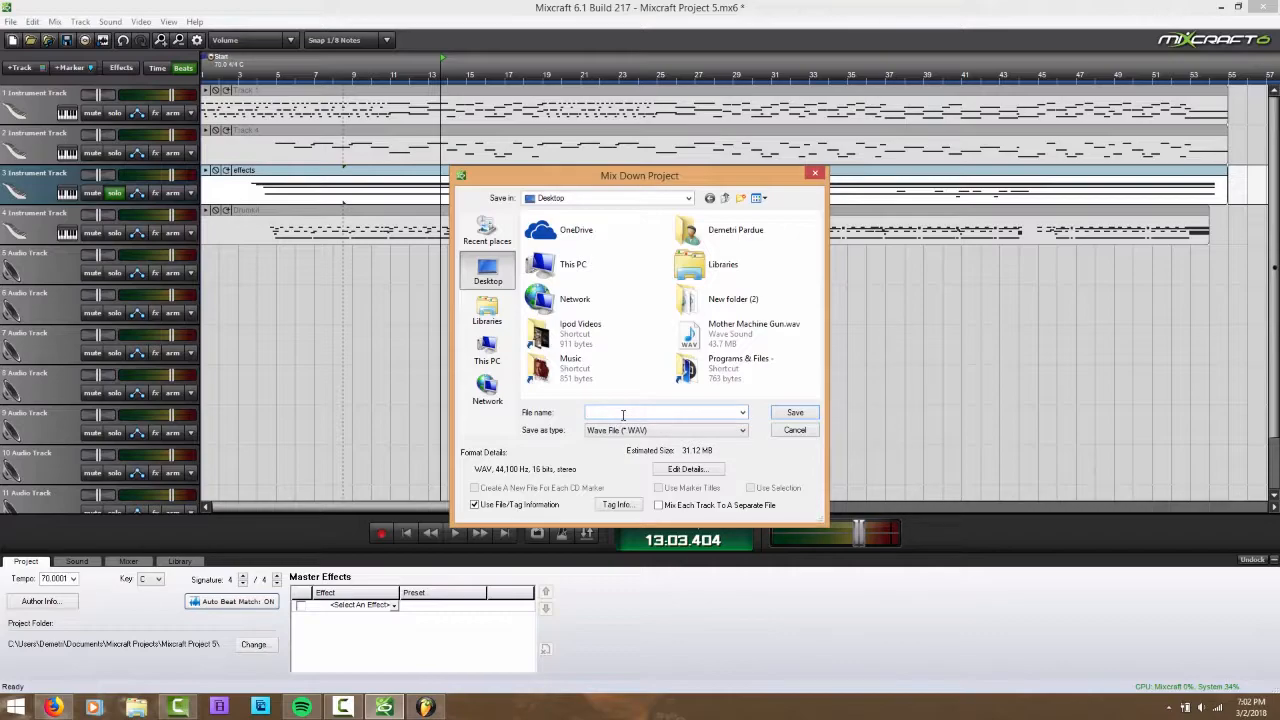
type("strings")
key("Return")
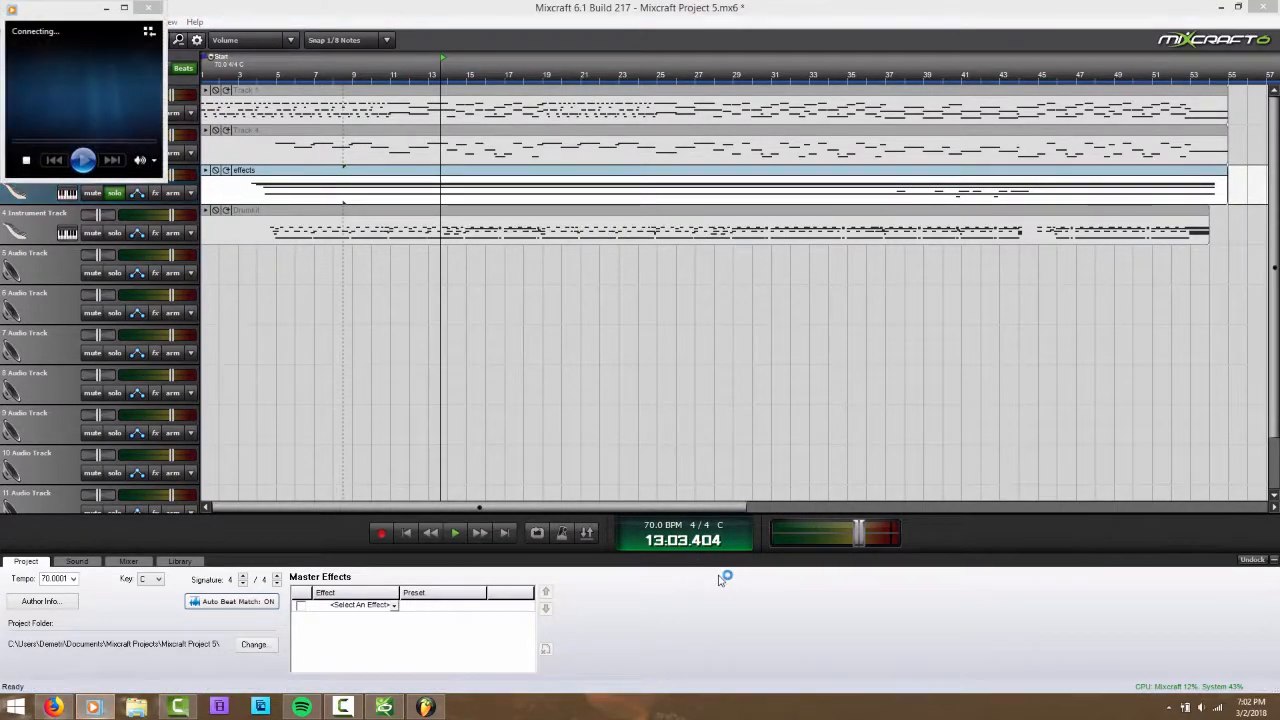
left_click(155, 8)
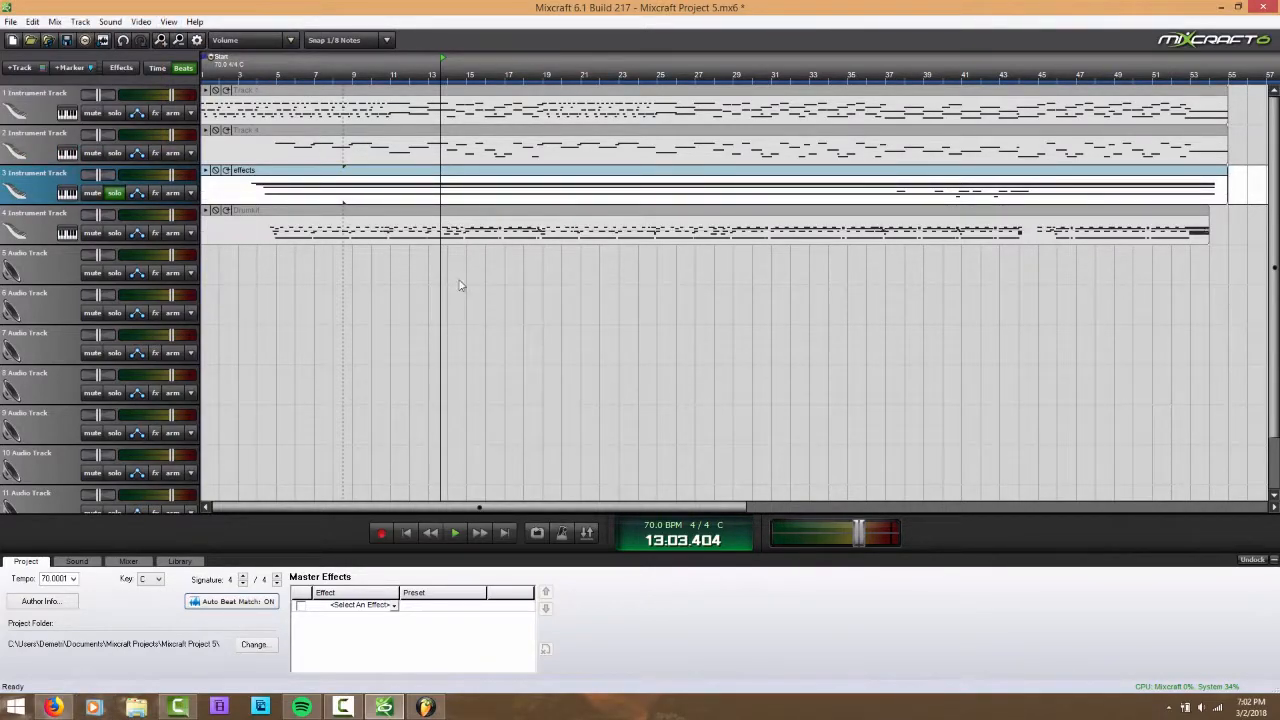
- Solo the Drumkit track instead of effects and mix it down to the Desktop as a MIDI Type 1 file named drums, without saving the project
left_click(113, 194)
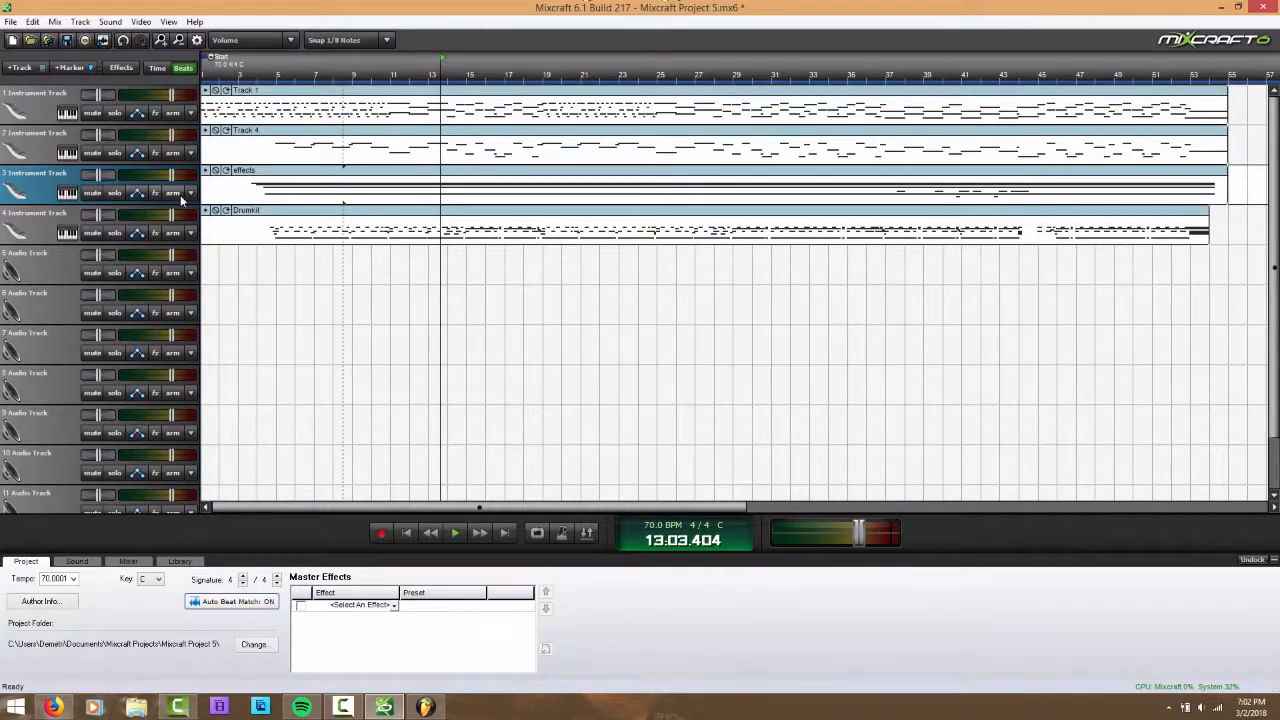
left_click(113, 233)
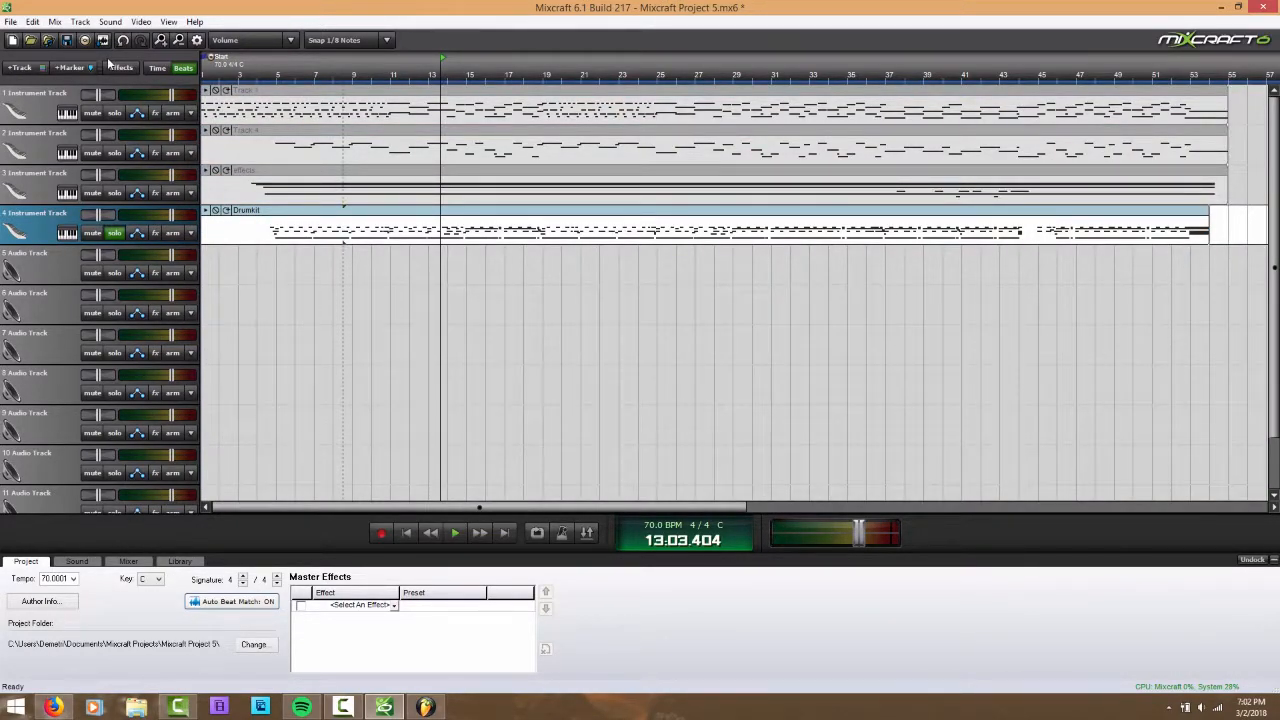
left_click(106, 45)
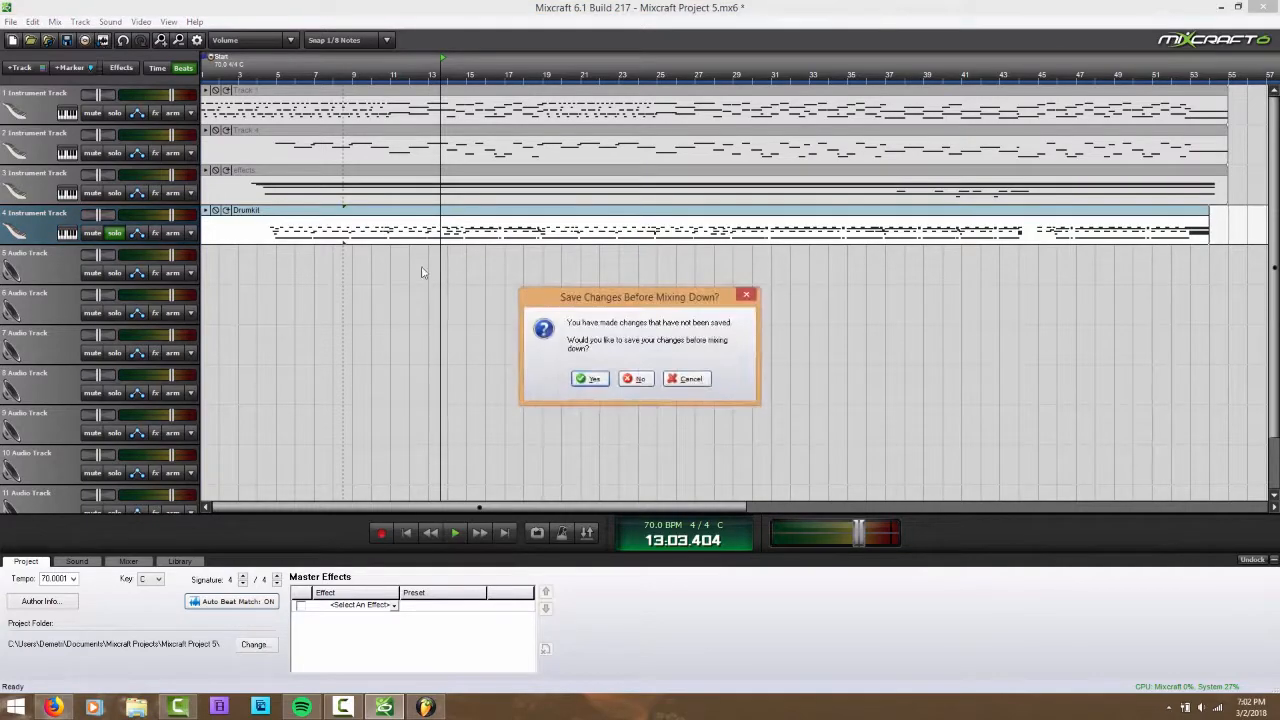
left_click(636, 379)
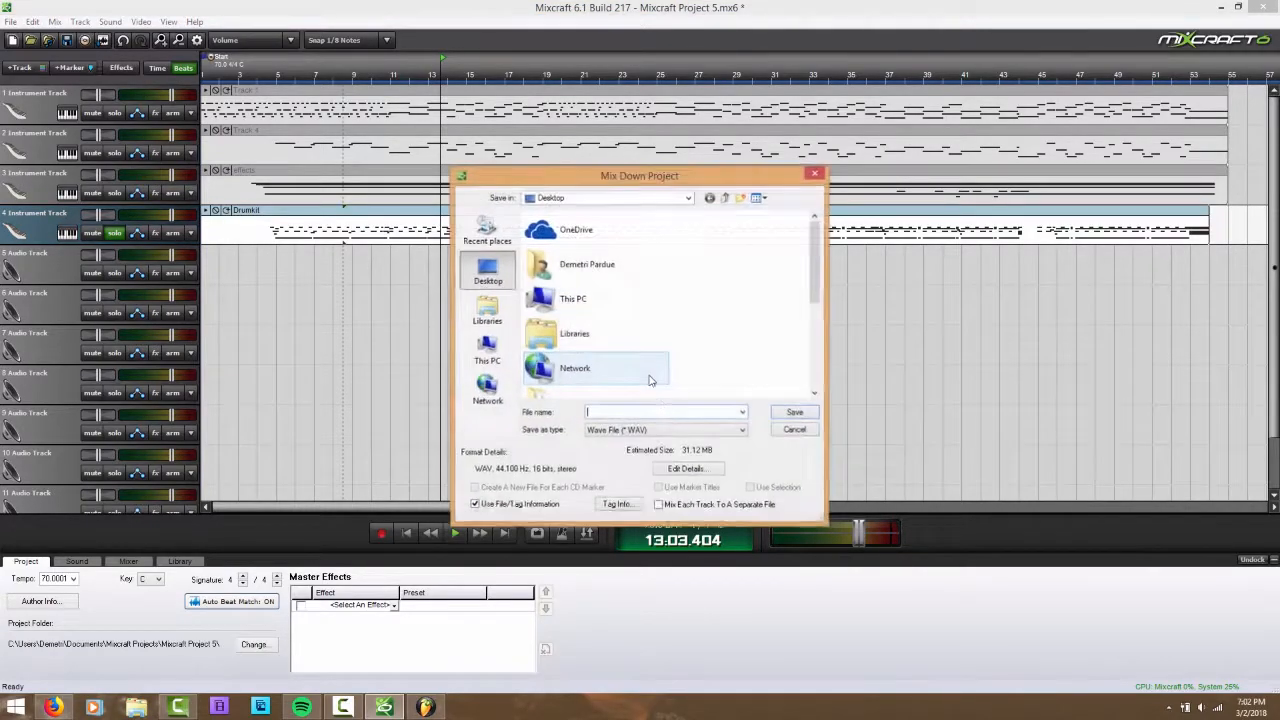
left_click(632, 432)
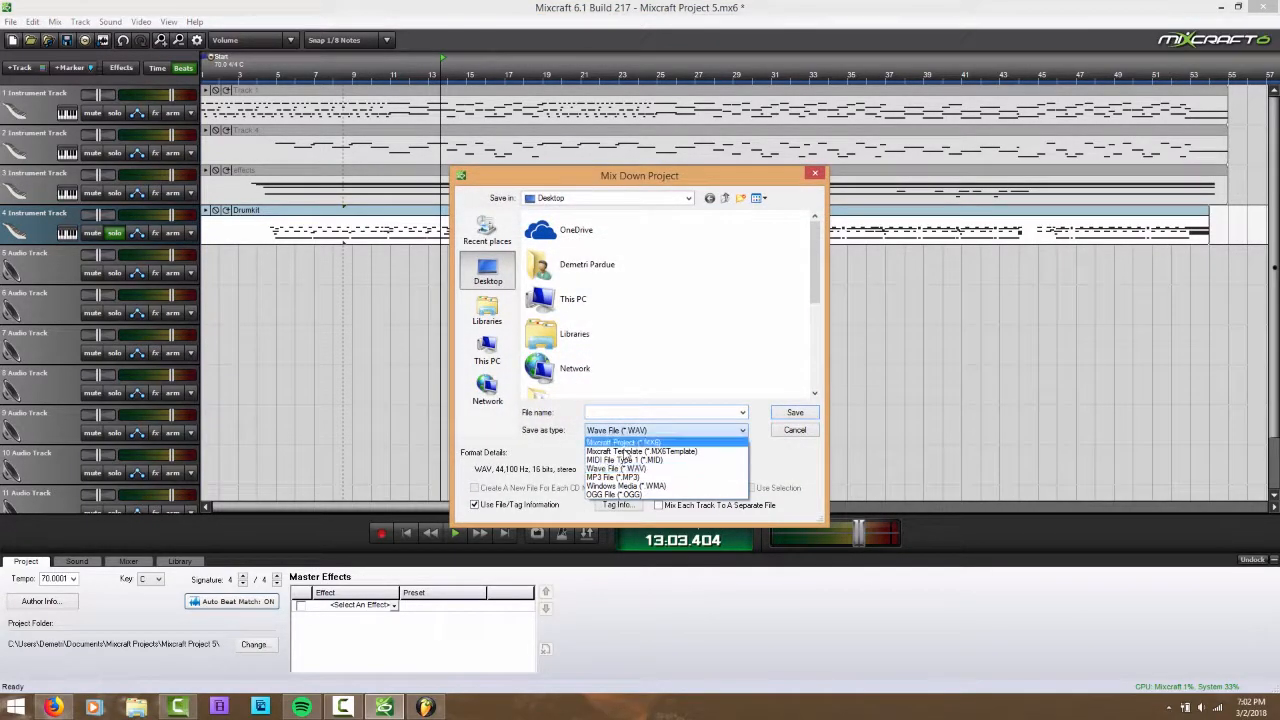
left_click(620, 460)
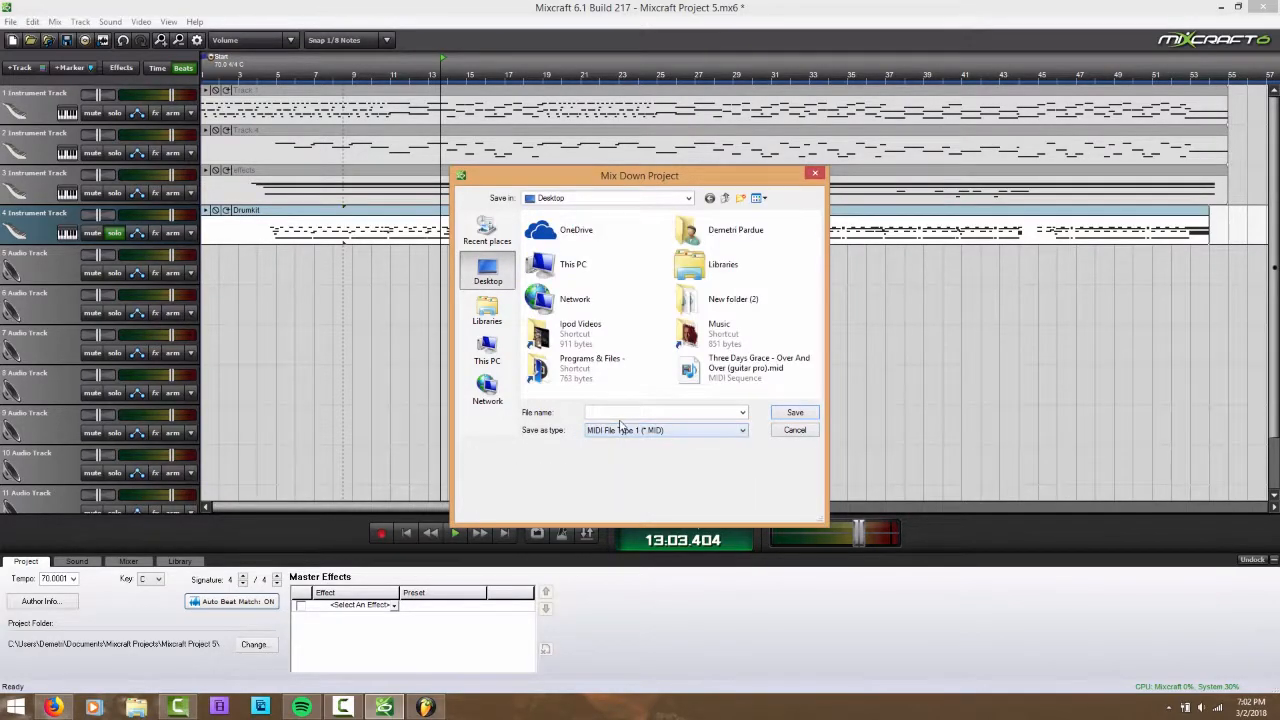
left_click(598, 412)
type("dr")
key("Return")
left_click(612, 384)
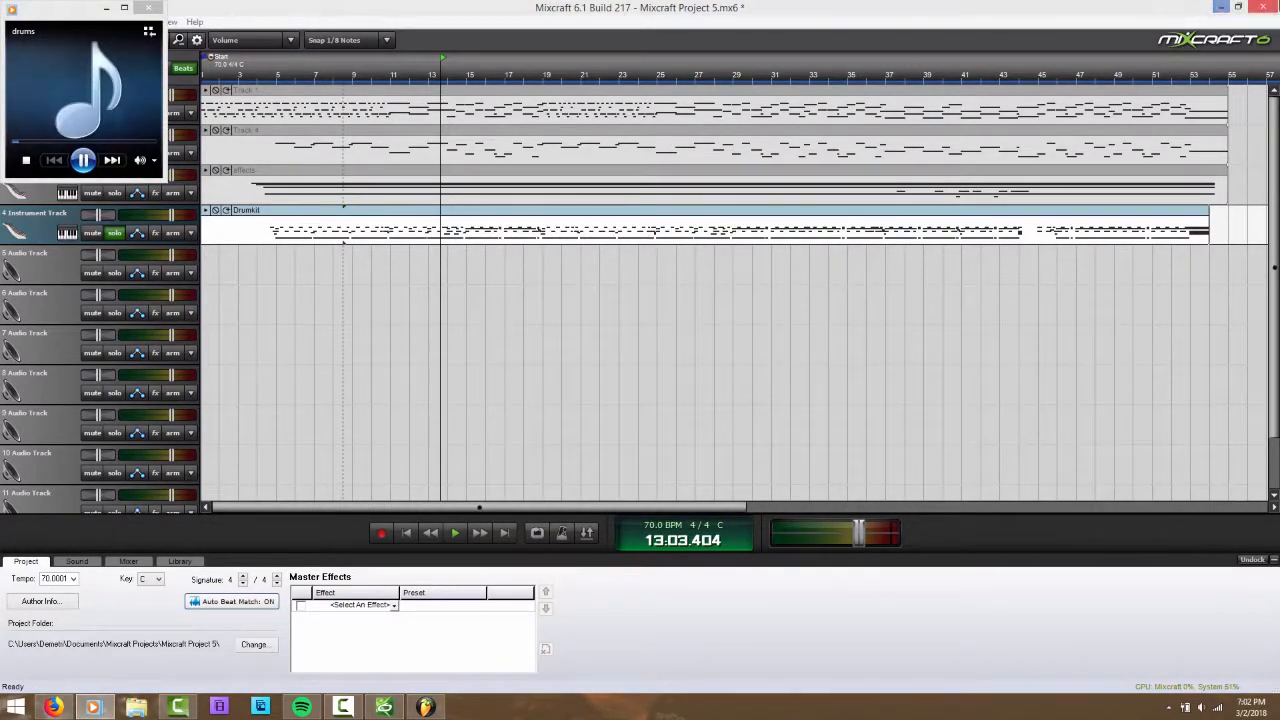
- Close Mixcraft without saving the project and minimize the media player to return to FL Studio
left_click(1262, 7)
left_click(630, 381)
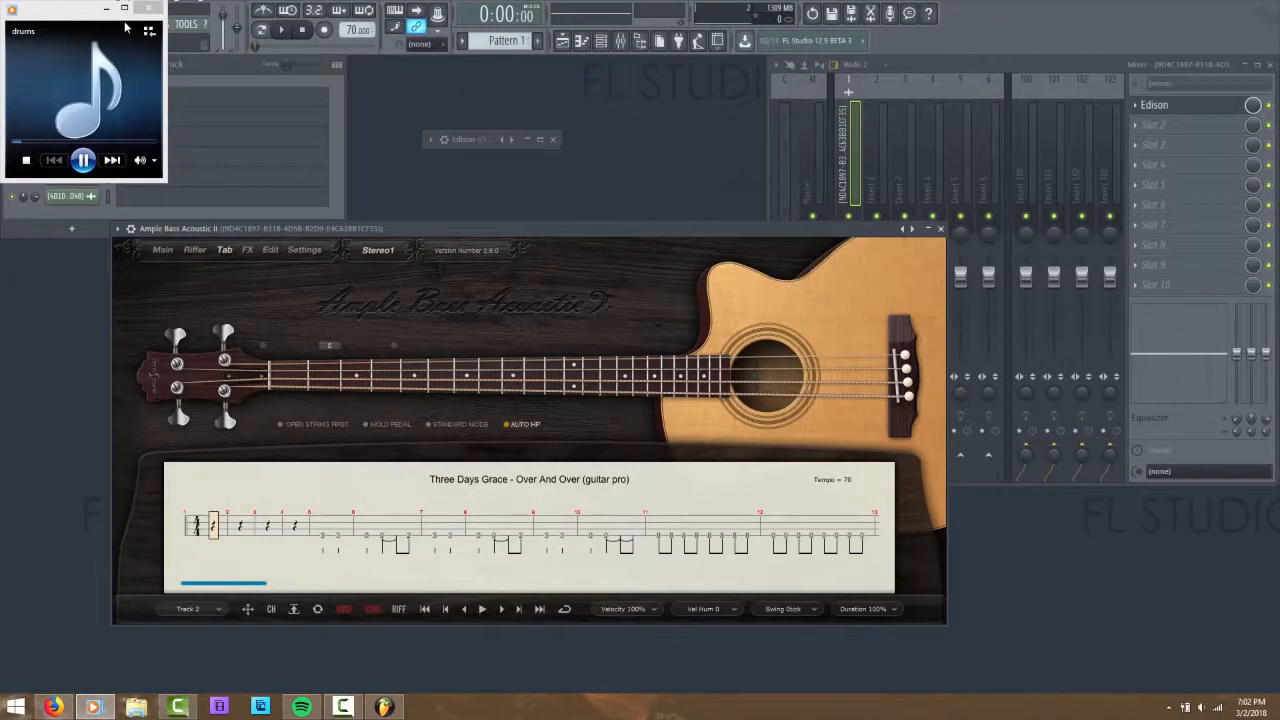
left_click(107, 7)
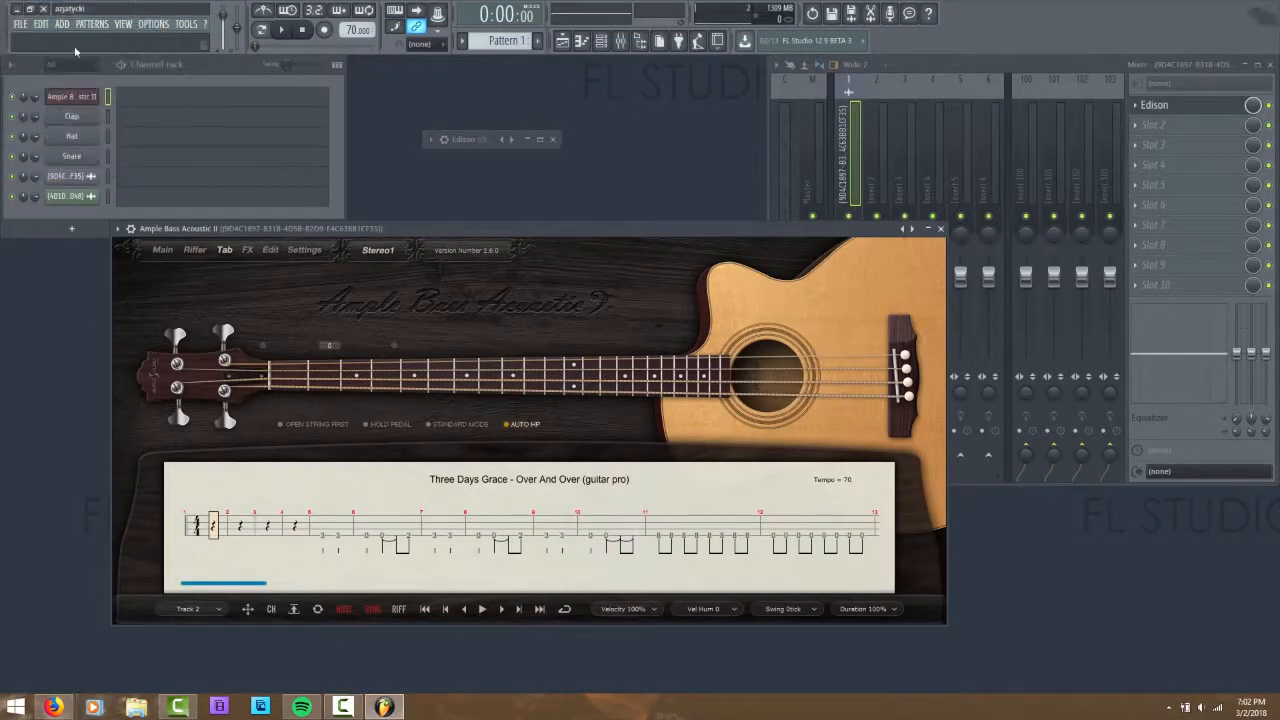
- Delete the Ample Bass Acoustic II channel from the channel rack and confirm the deletion
right_click(57, 101)
left_click(122, 186)
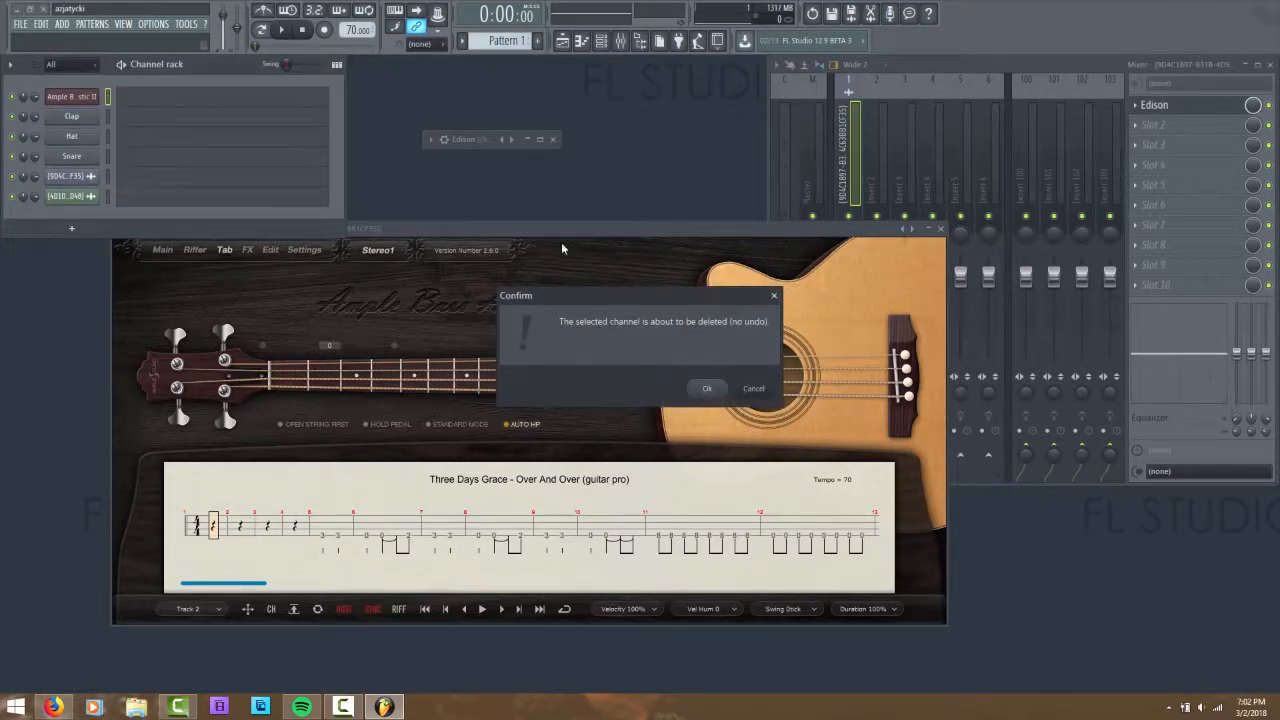
left_click(705, 387)
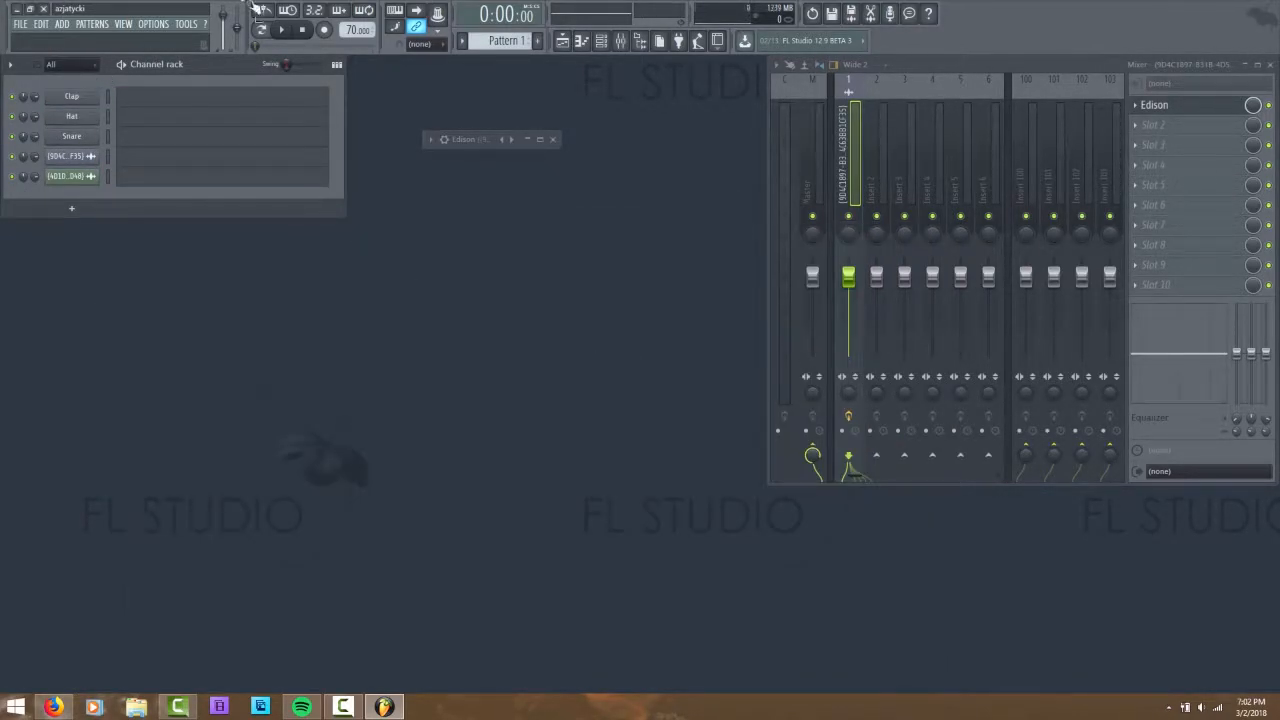
- Open the playlist and add strings.wav from the Desktop to Track 4 as an audio clip
left_click(562, 40)
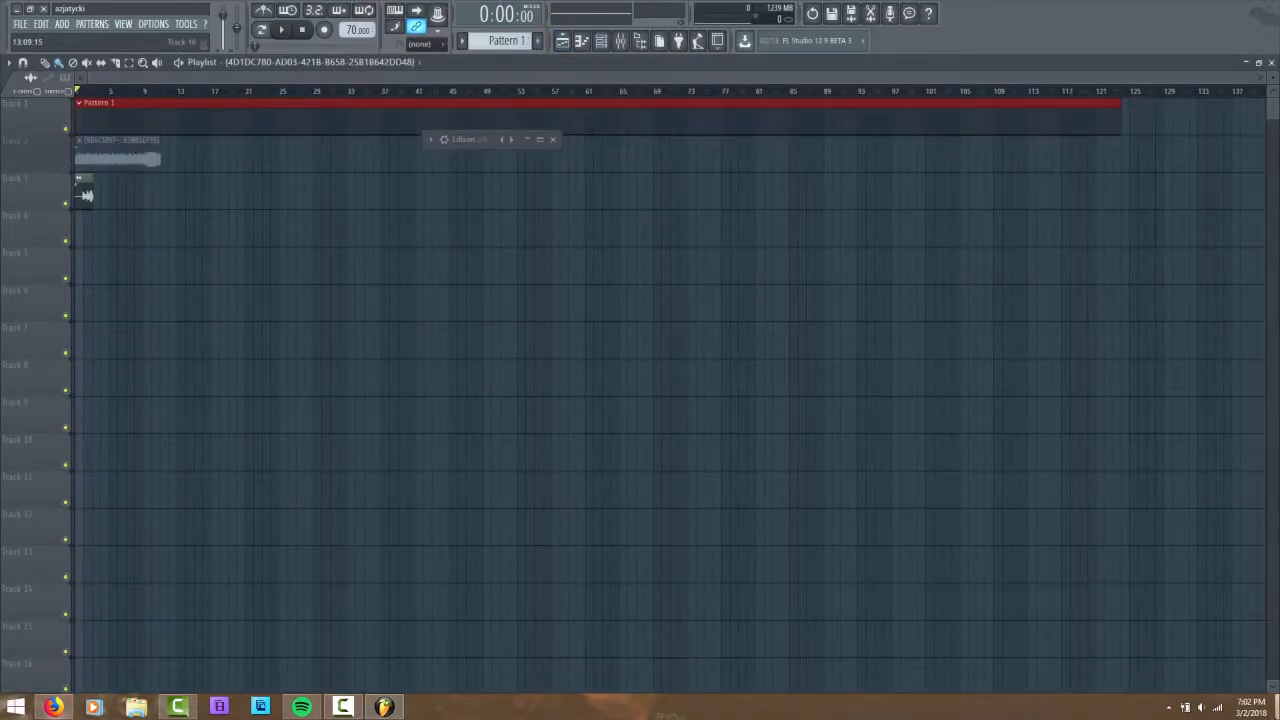
left_click(1275, 707)
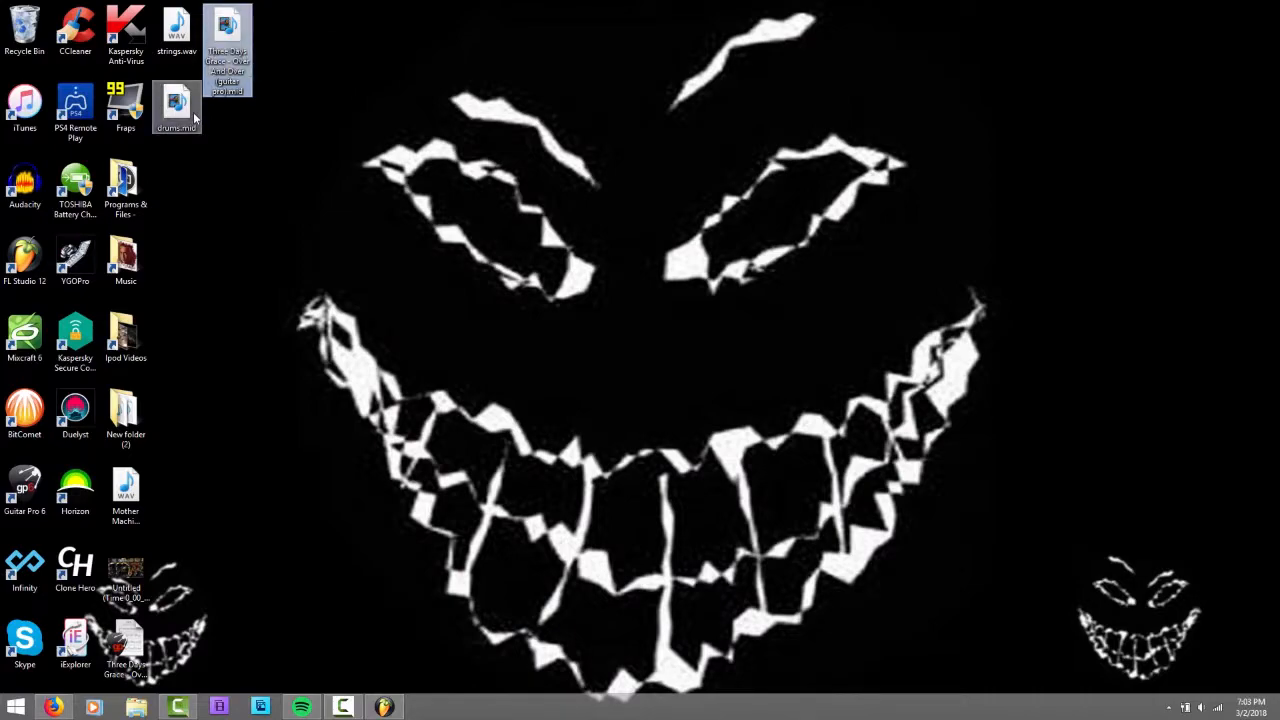
left_click(224, 82)
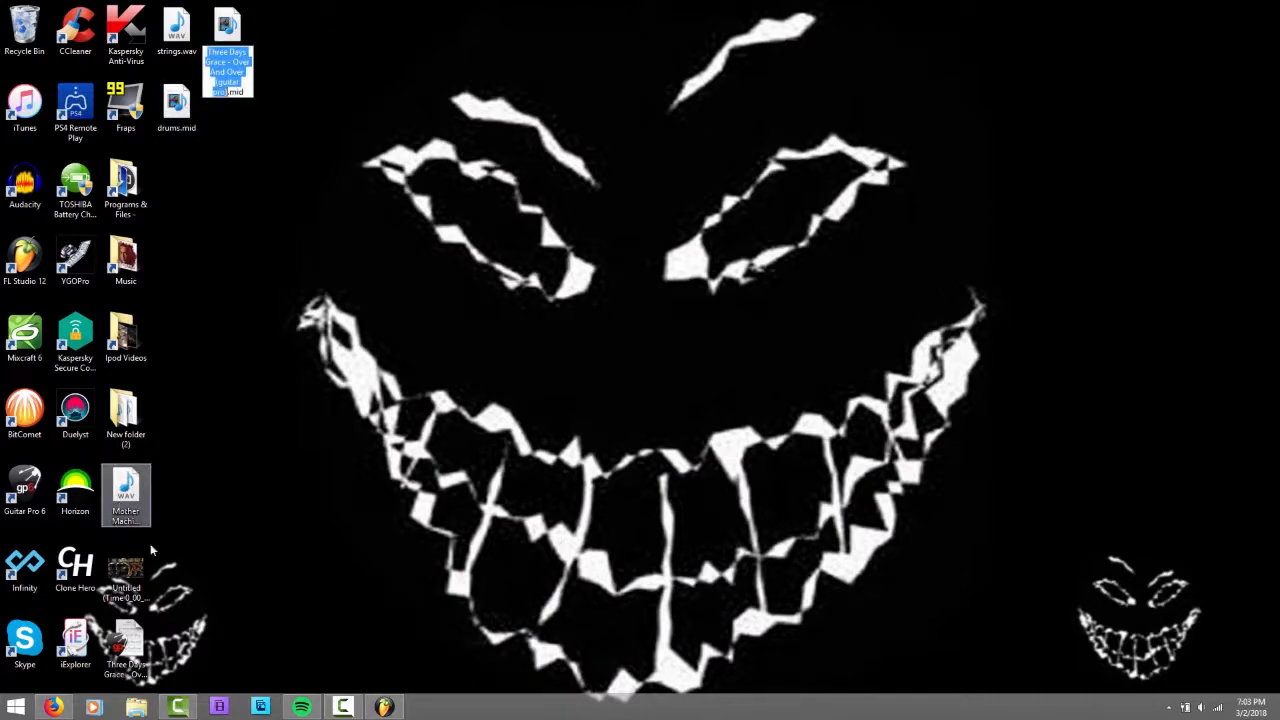
left_click_drag(176, 28, 53, 225)
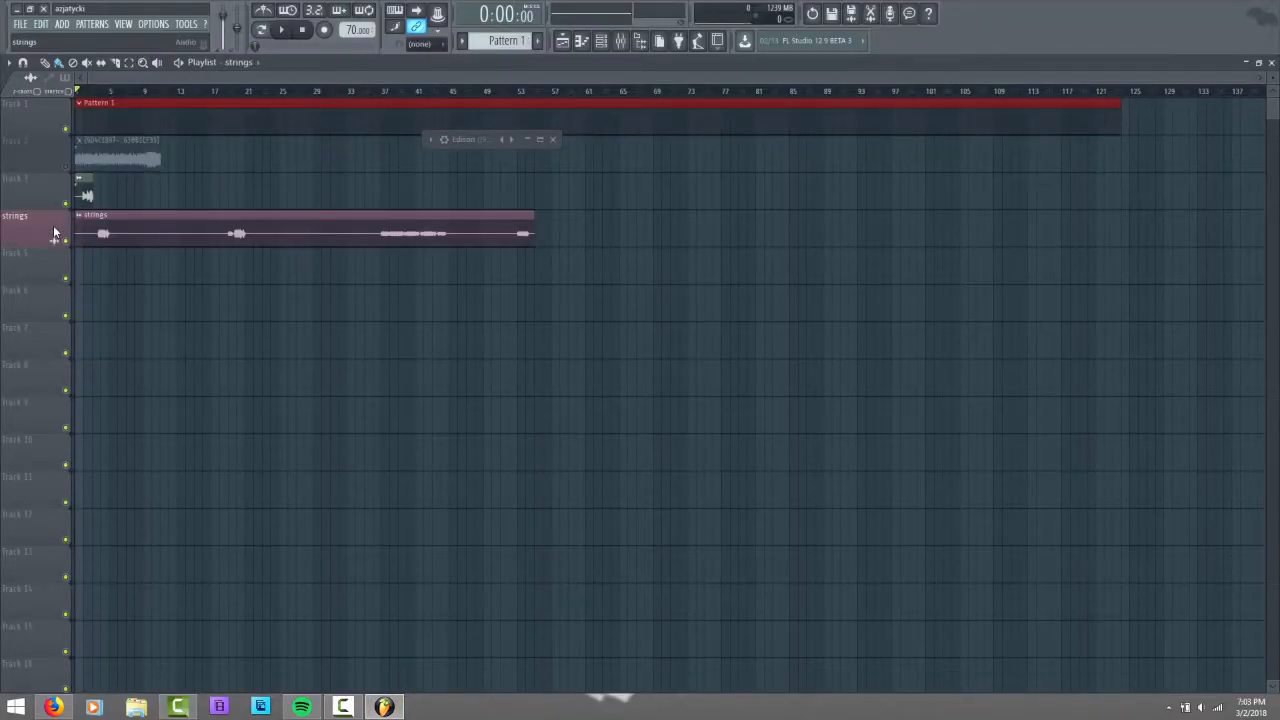
- Close the playlist, show the channel rack, and inspect the channel settings of the recorded guitar and bass clips
left_click(562, 40)
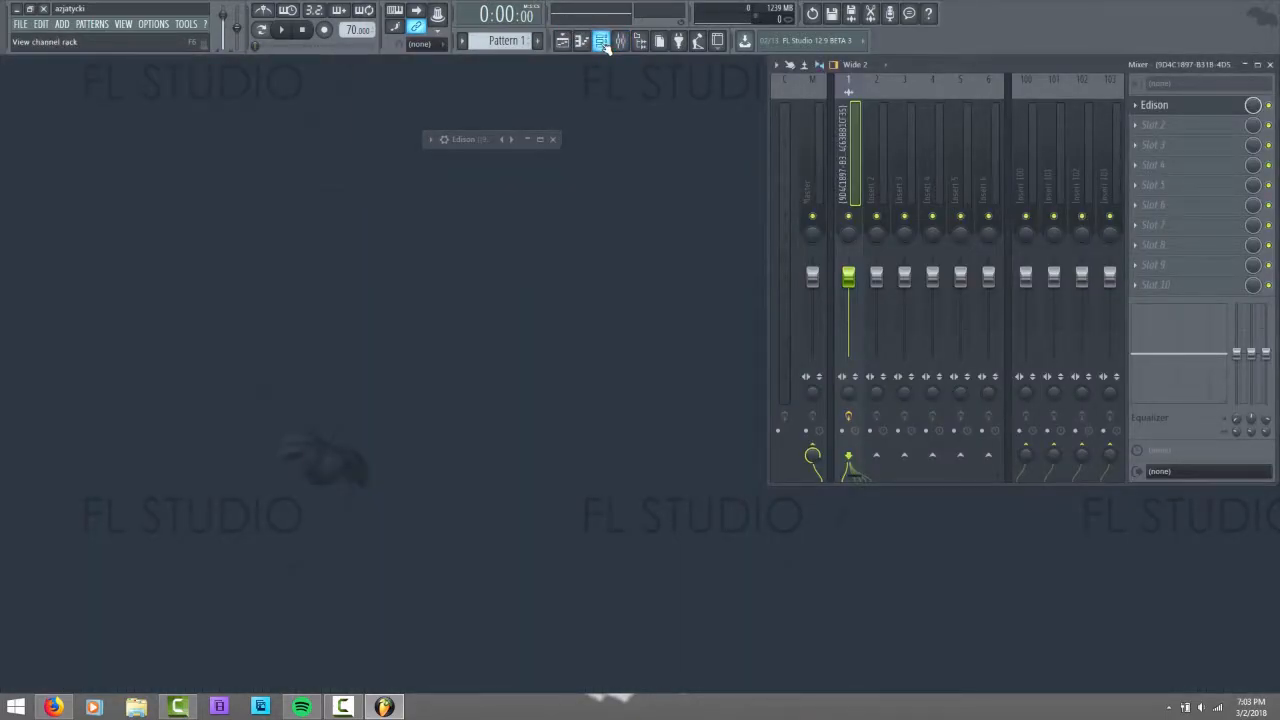
left_click(70, 98)
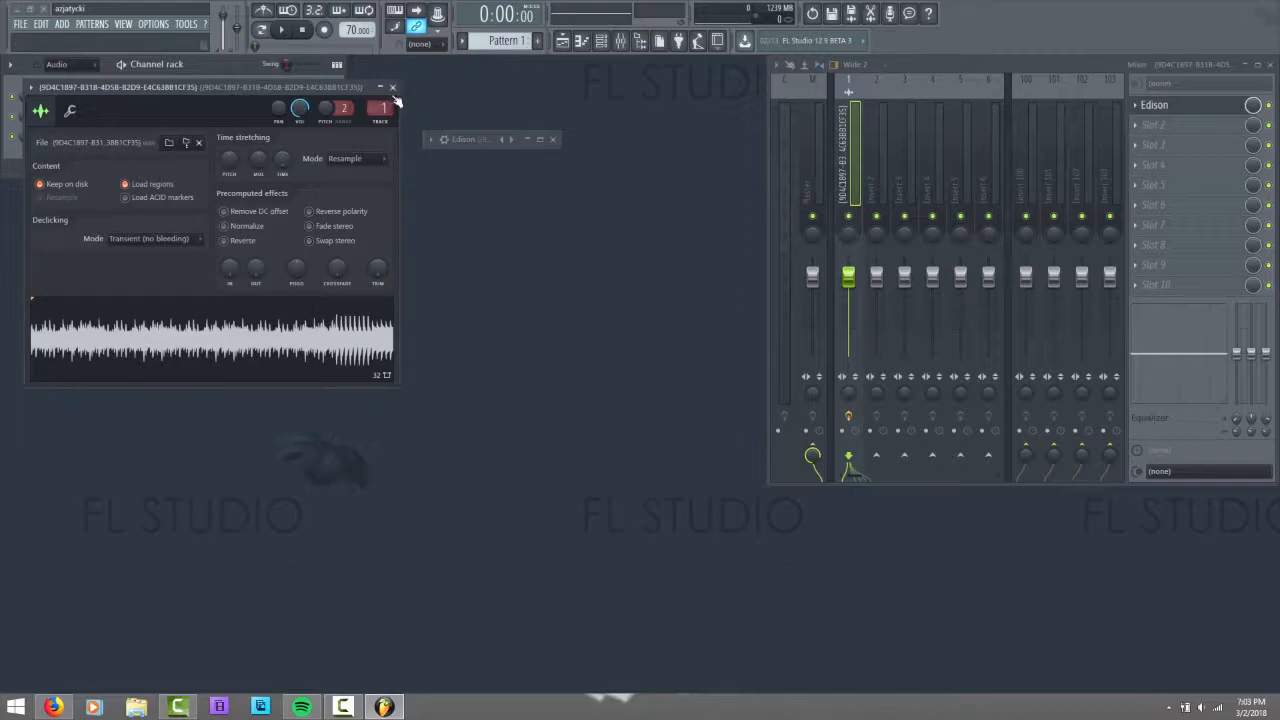
left_click(392, 87)
left_click(58, 128)
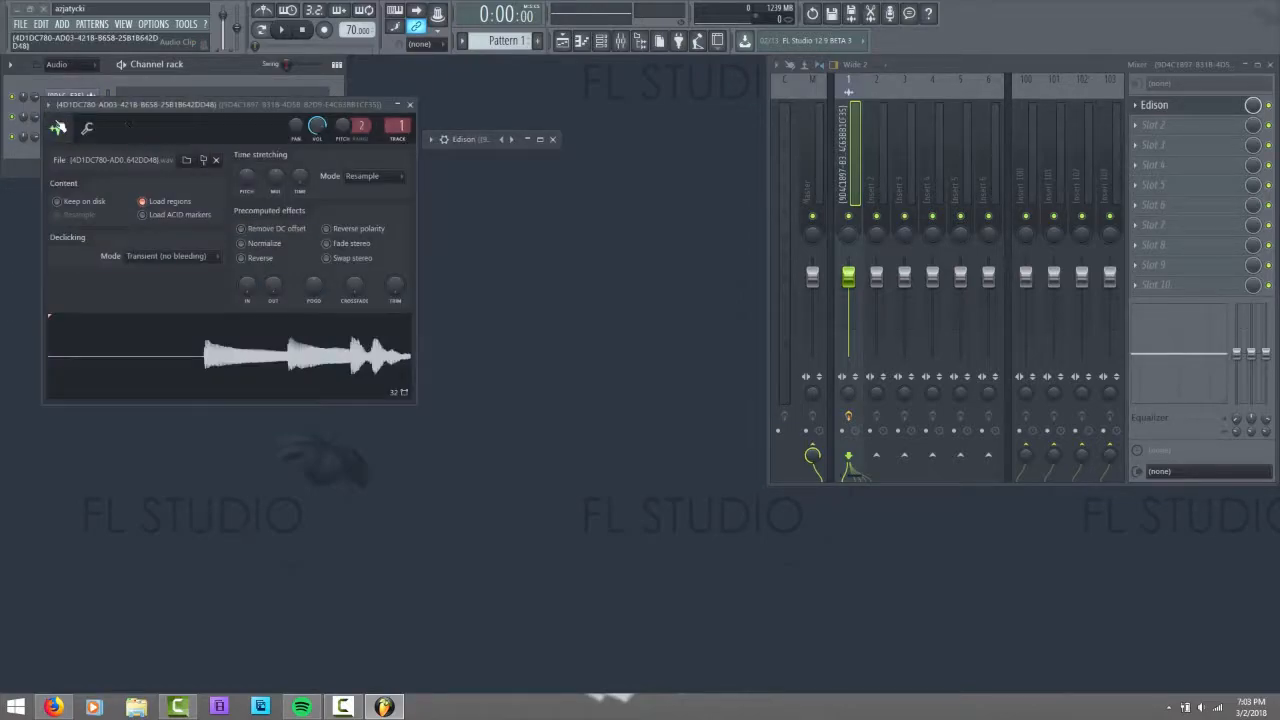
left_click(409, 104)
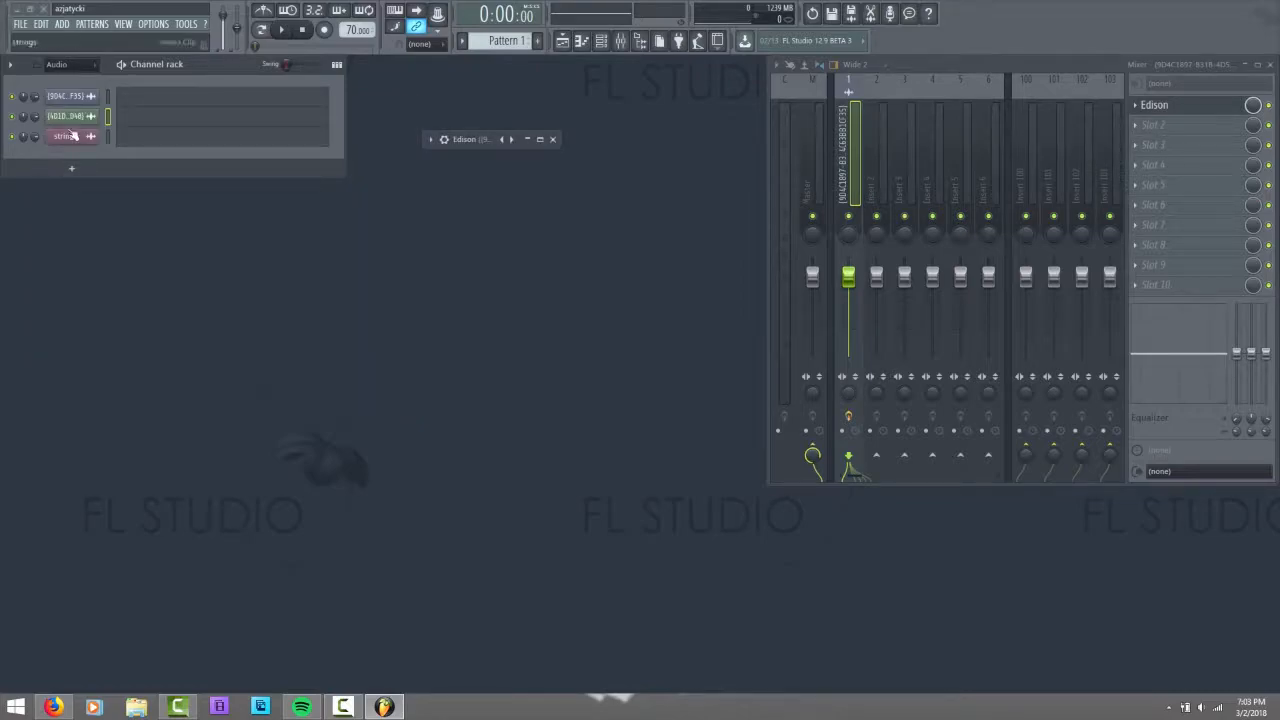
- Route the recorded bass clip to mixer track 2 and the strings clip to mixer track 3
left_click(64, 117)
left_click(387, 127)
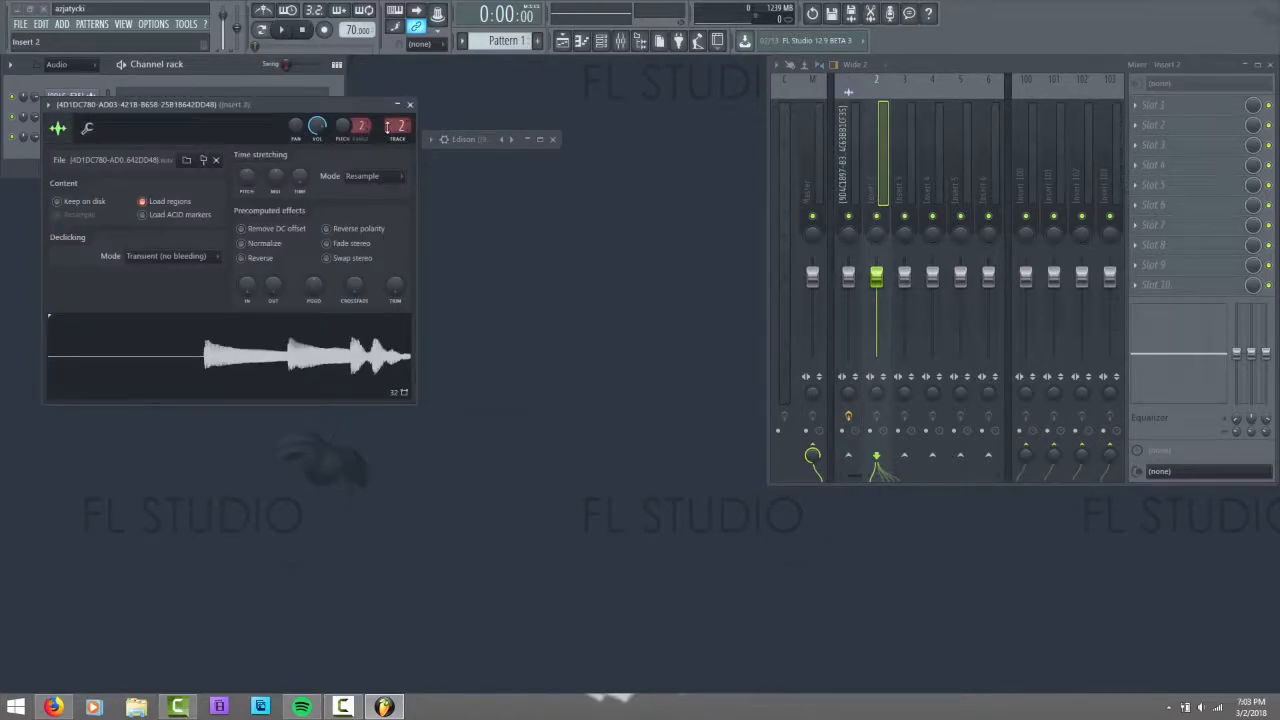
left_click(410, 105)
left_click(80, 135)
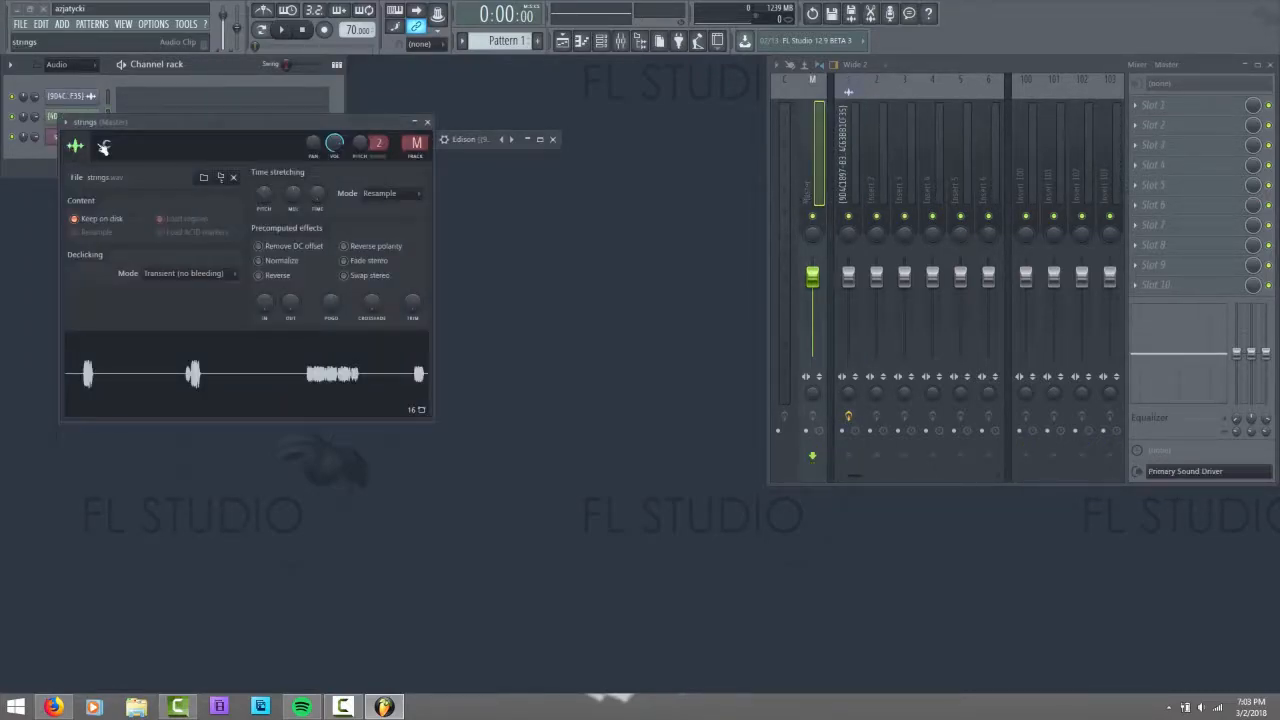
scroll(420, 143, "up", 3)
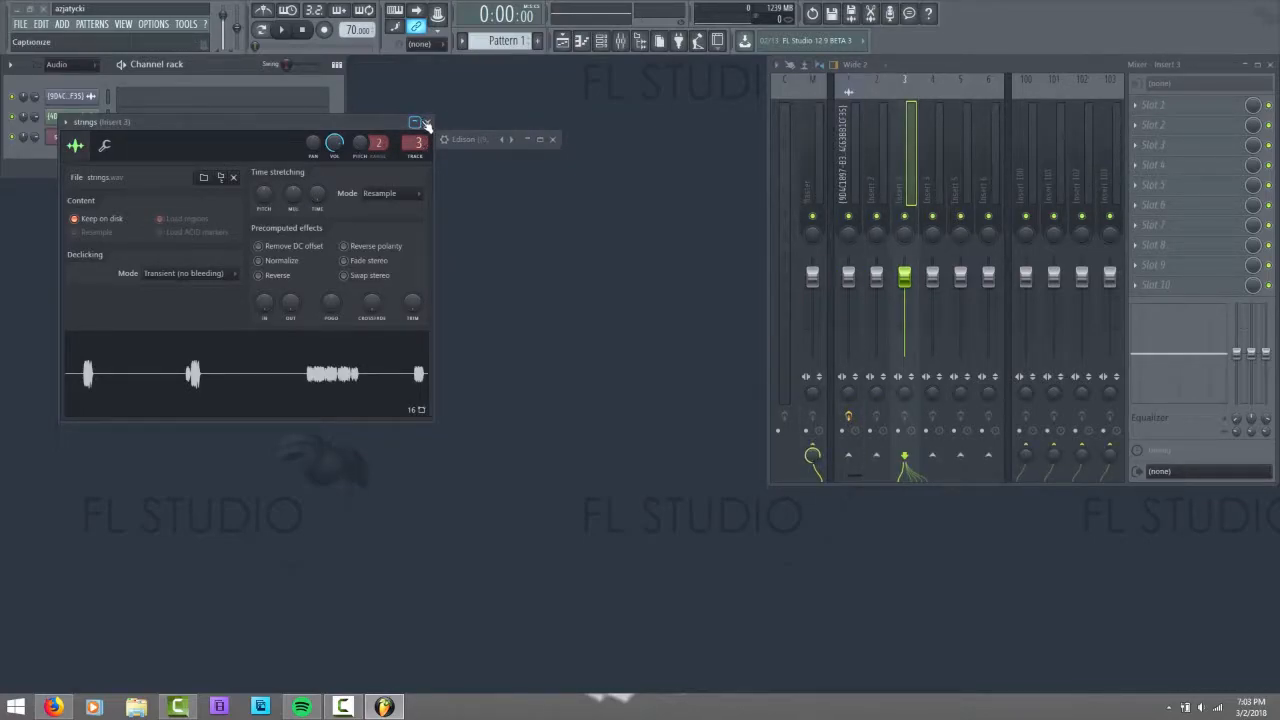
left_click(425, 122)
- Show all channels in the channel rack and route the Snare channel to mixer track 4
left_click(51, 66)
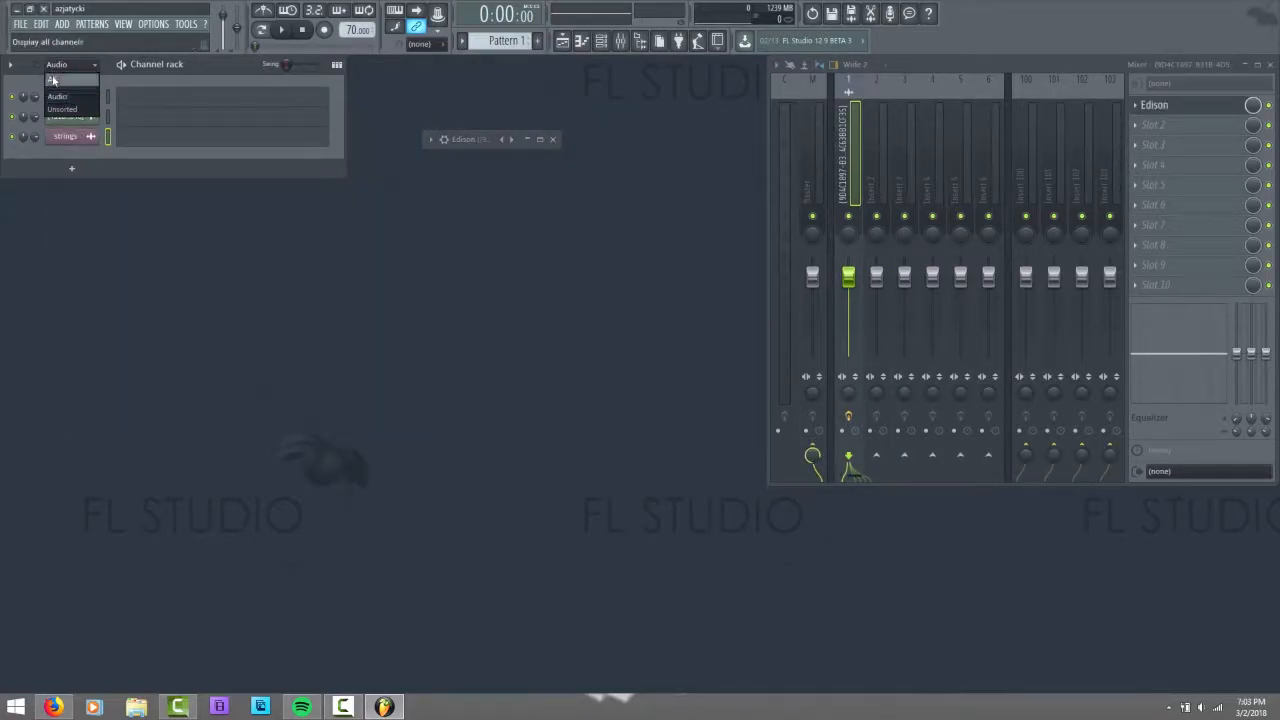
left_click(58, 80)
left_click(73, 137)
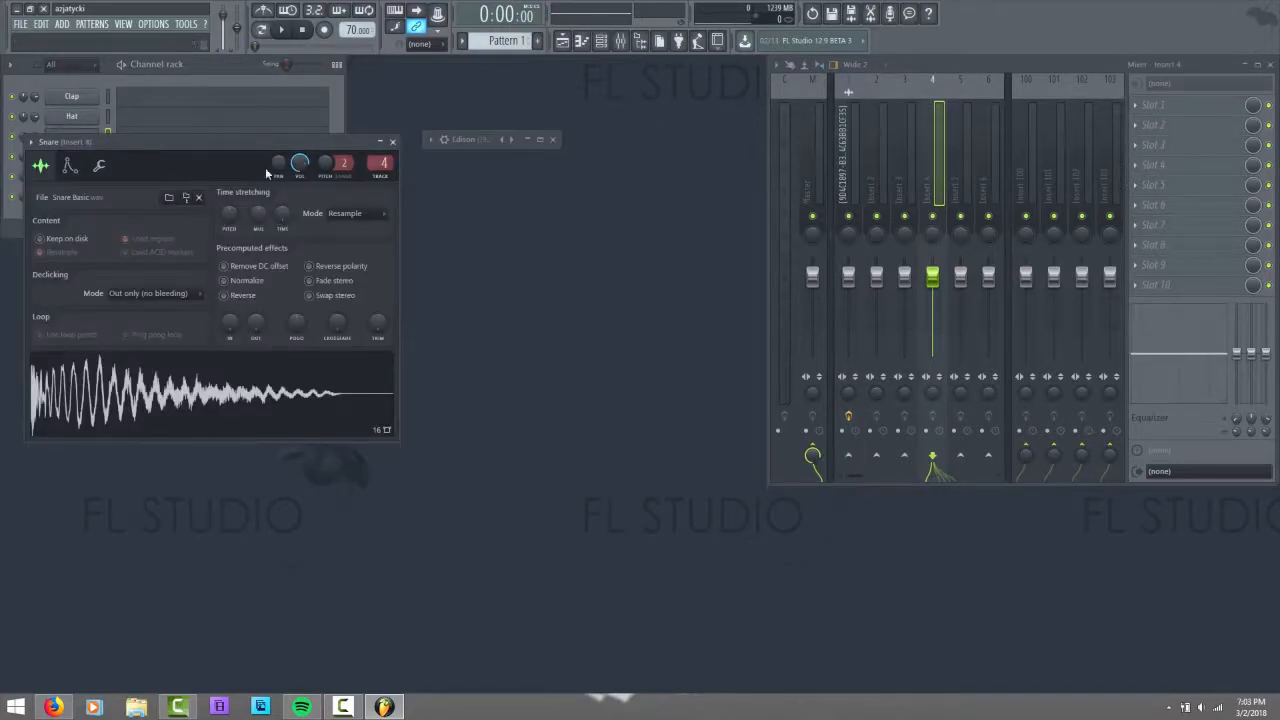
left_click(383, 163)
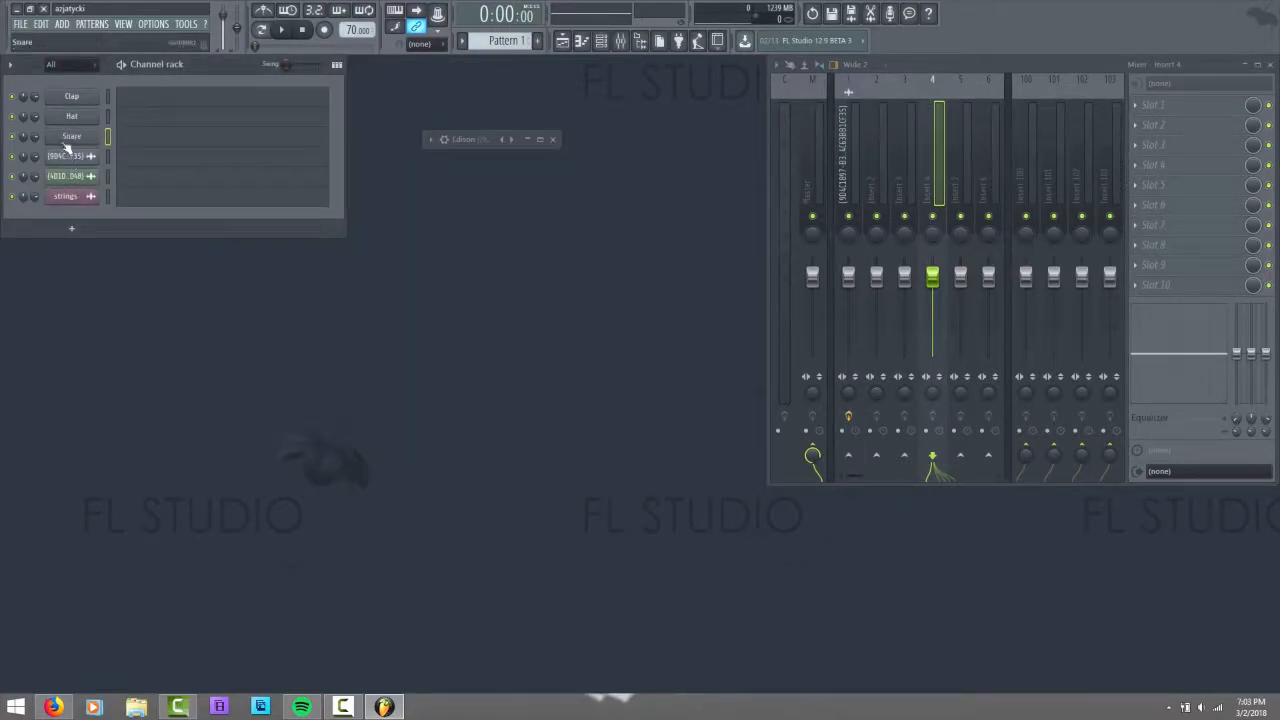
- Replace the Snare channel with the EZdrummer plugin and hide the wrapper settings above its interface
right_click(68, 140)
mouse_move(119, 215)
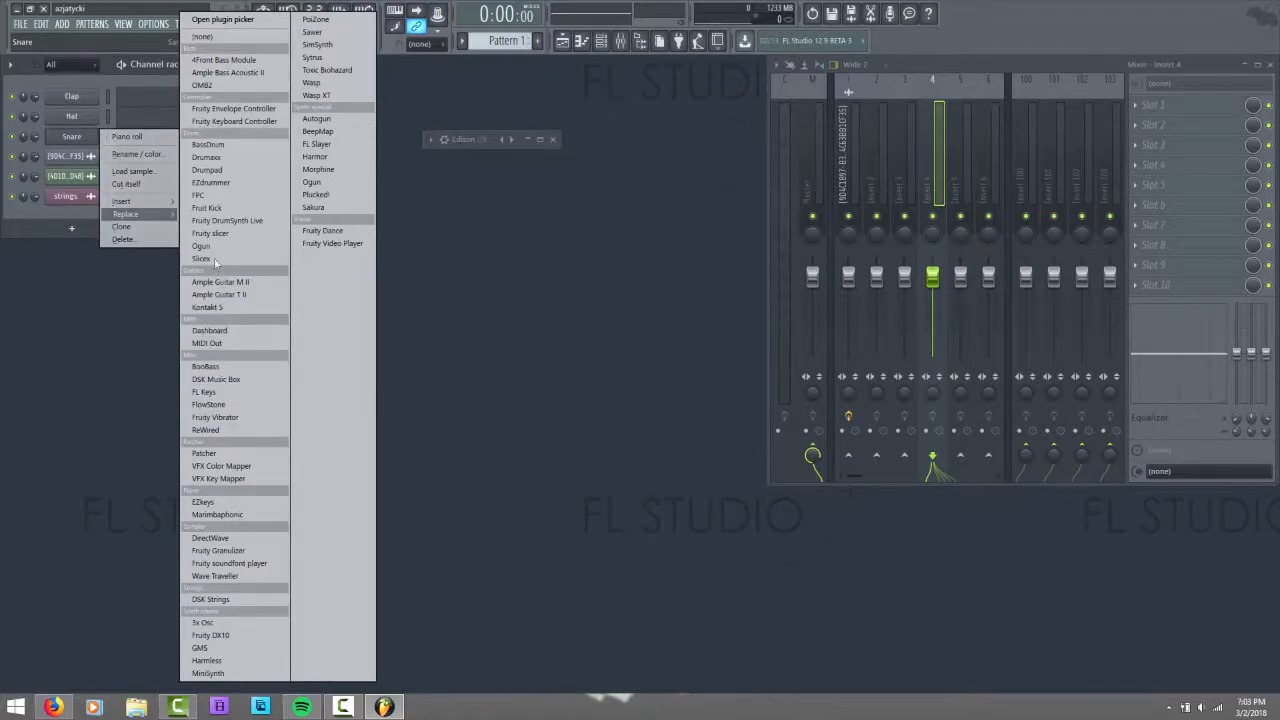
left_click(225, 183)
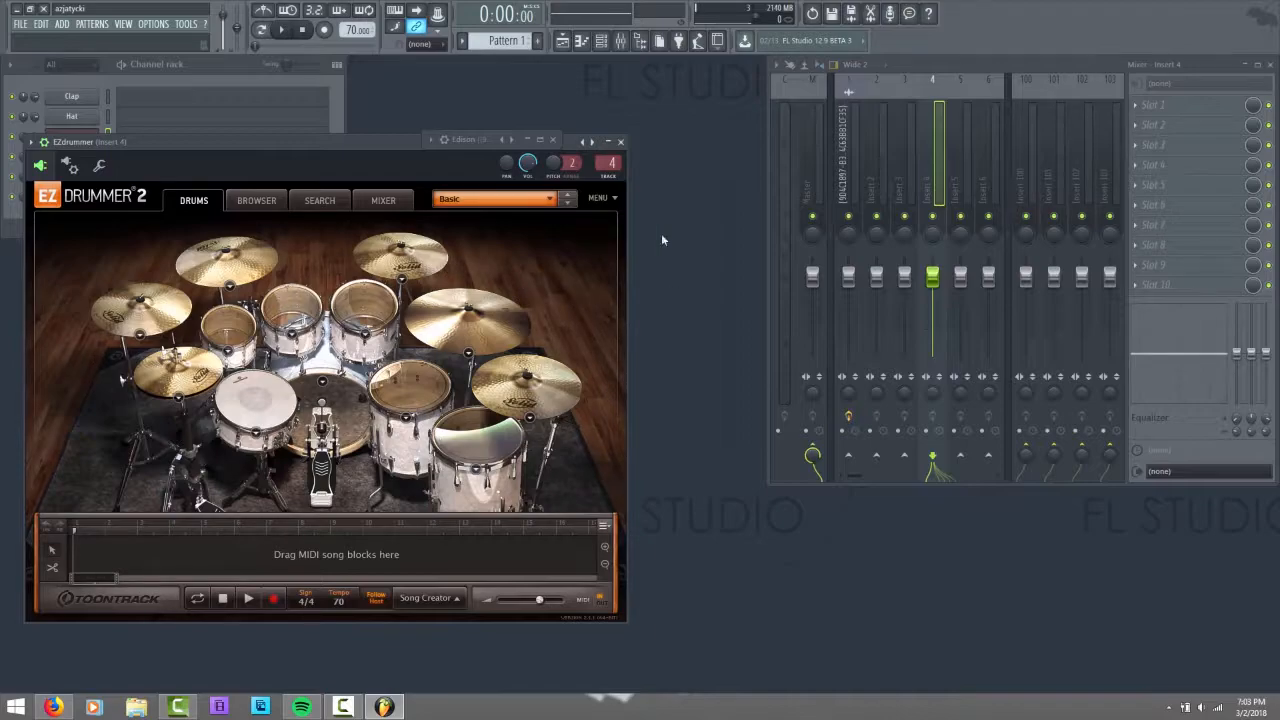
left_click(43, 141)
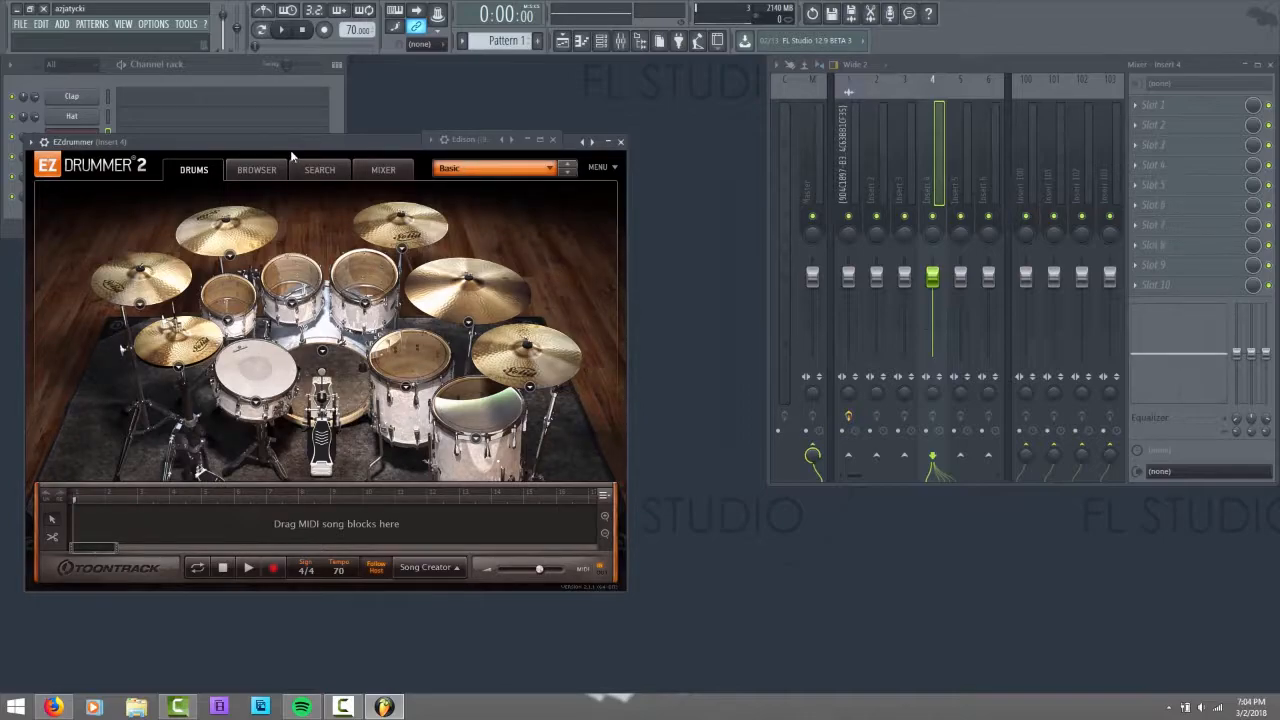
- Load the Black on Blue kit from Made of Metal in EZdrummer, audition its drums and close the plugin window
left_click_drag(299, 148, 471, 222)
left_click(660, 242)
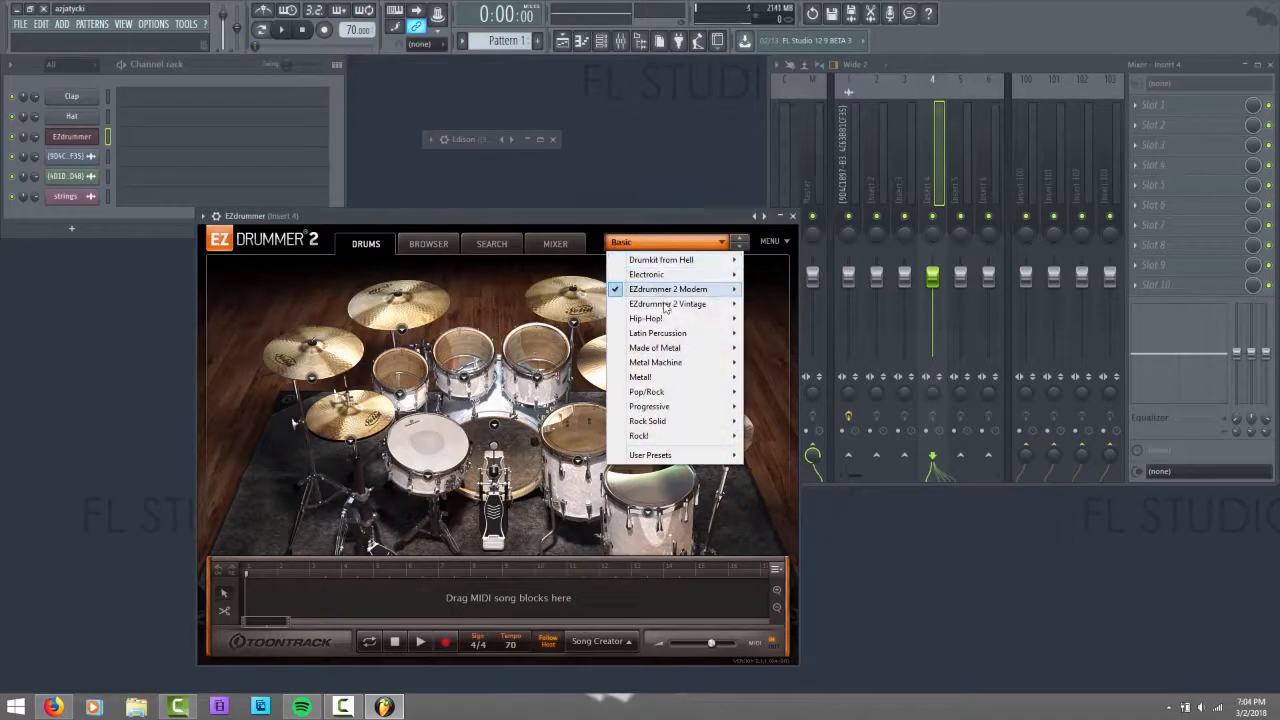
mouse_move(663, 348)
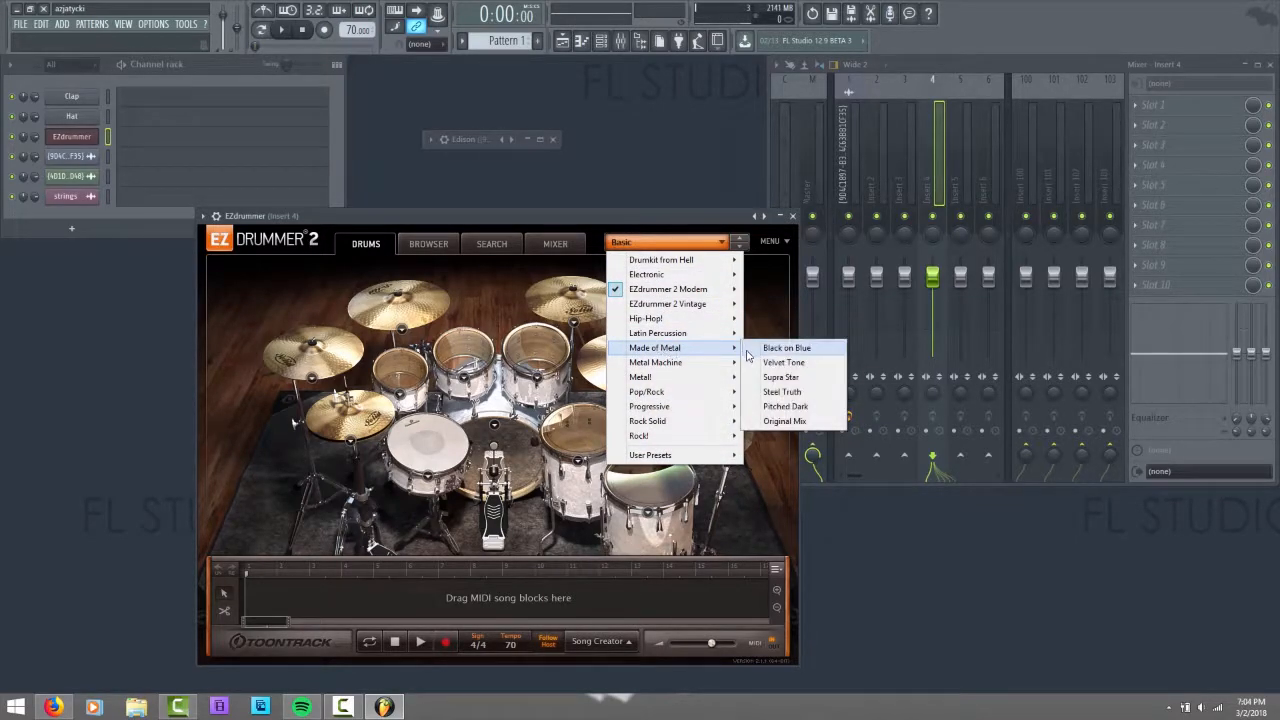
left_click(766, 349)
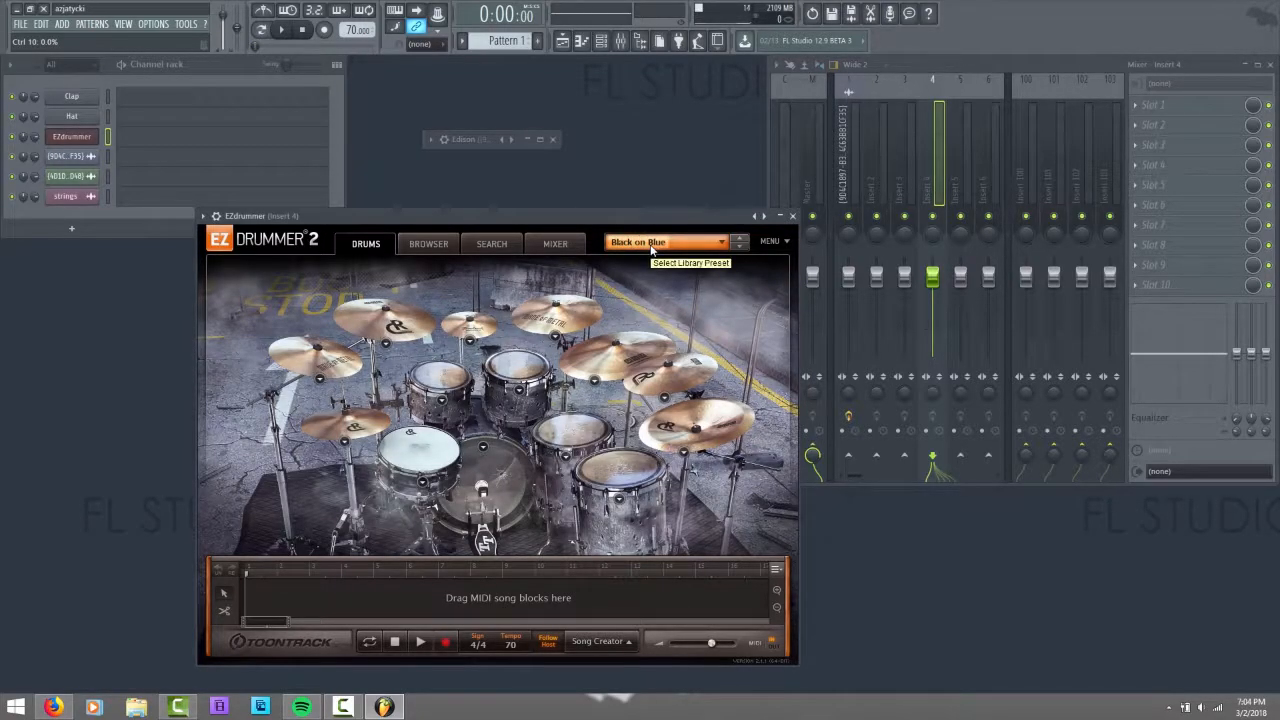
left_click(509, 489)
left_click(440, 458)
left_click(88, 140)
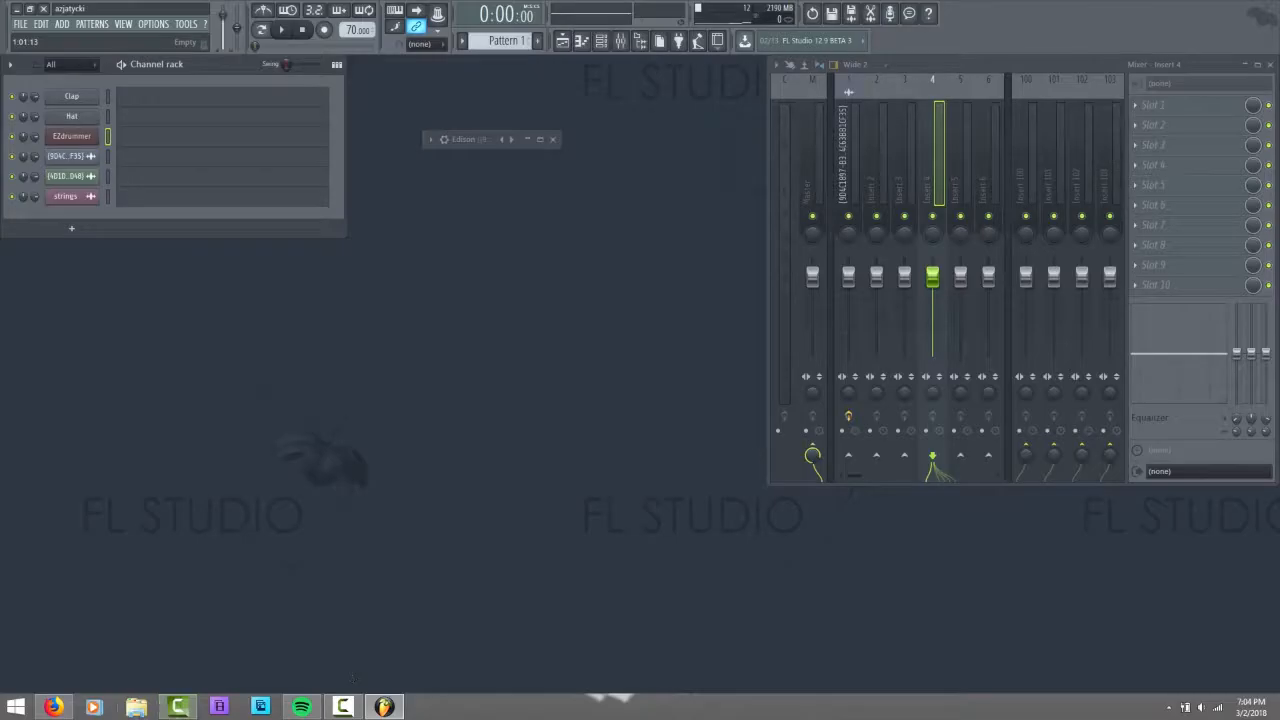
- Import the drum MIDI file from the Desktop into the EZdrummer channel and close the Edison window
key("super+d")
left_click_drag(176, 105, 342, 617)
left_click_drag(362, 683, 222, 146)
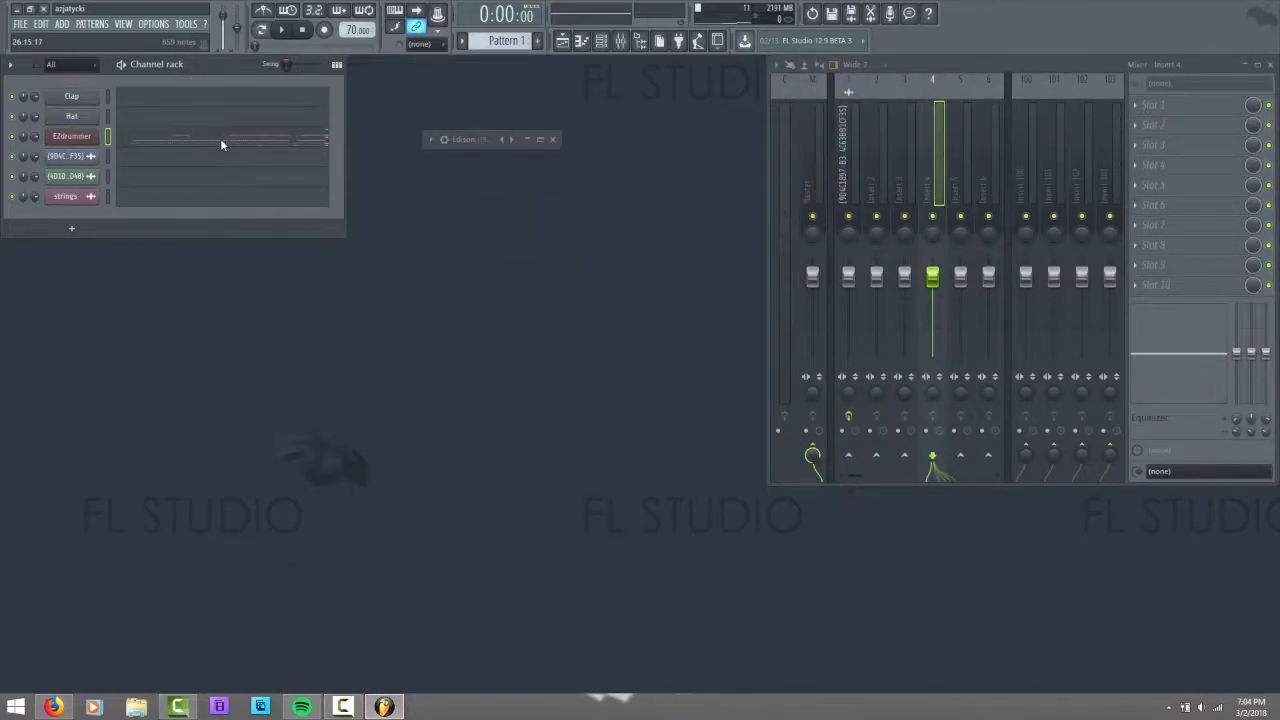
left_click(552, 139)
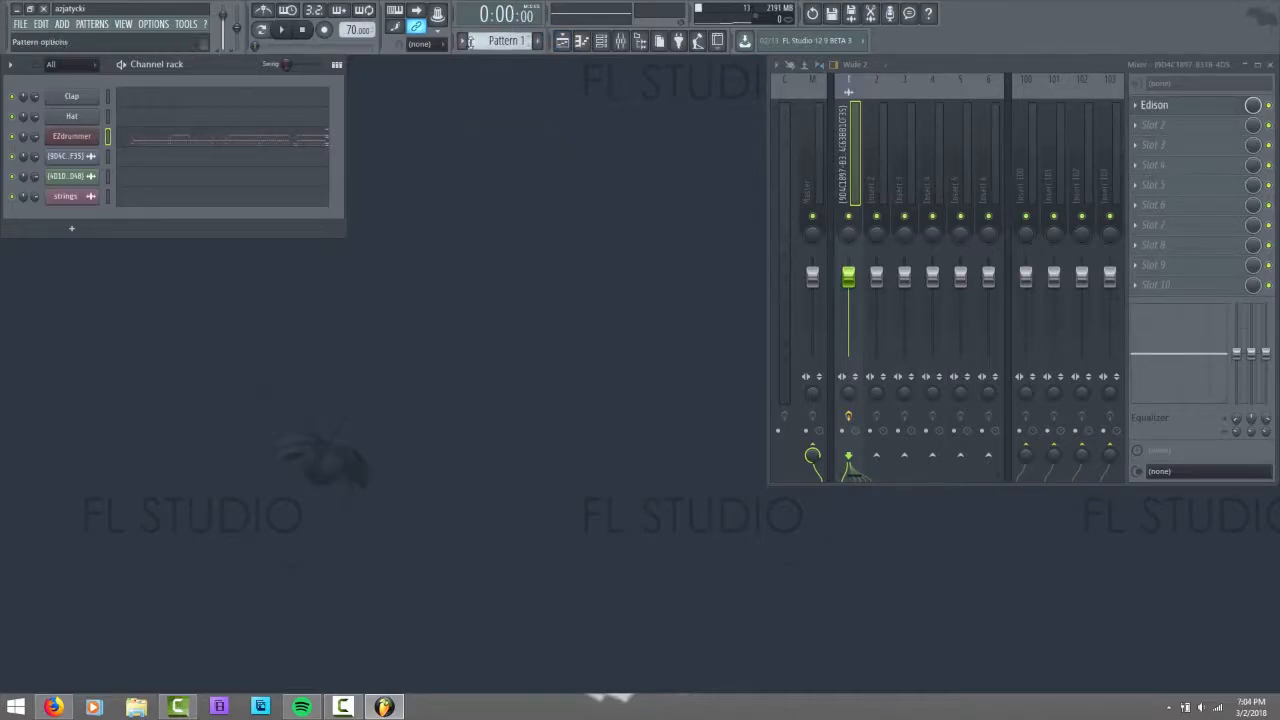
- Place Pattern 1 in the playlist and arrange the guitar, bass and strings clips on Tracks 1 to 3 with the pattern on Track 4
left_click(564, 41)
left_click_drag(491, 111, 301, 293)
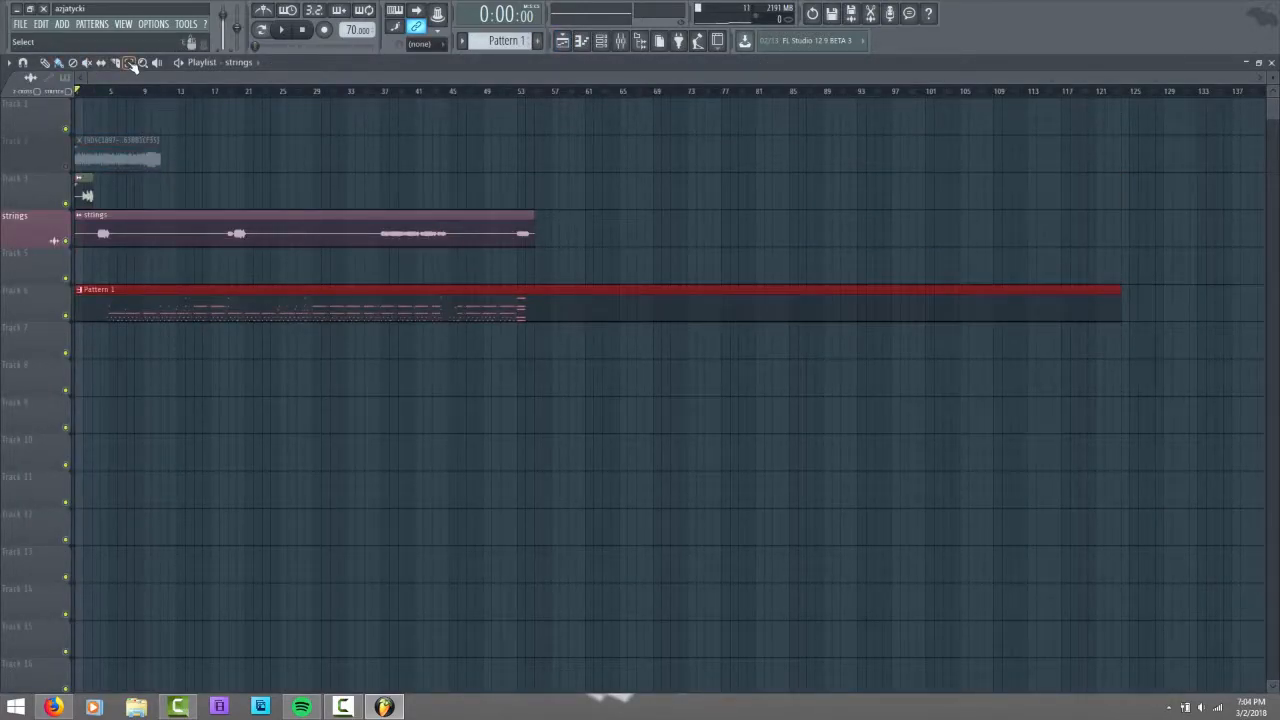
left_click_drag(57, 112, 57, 245)
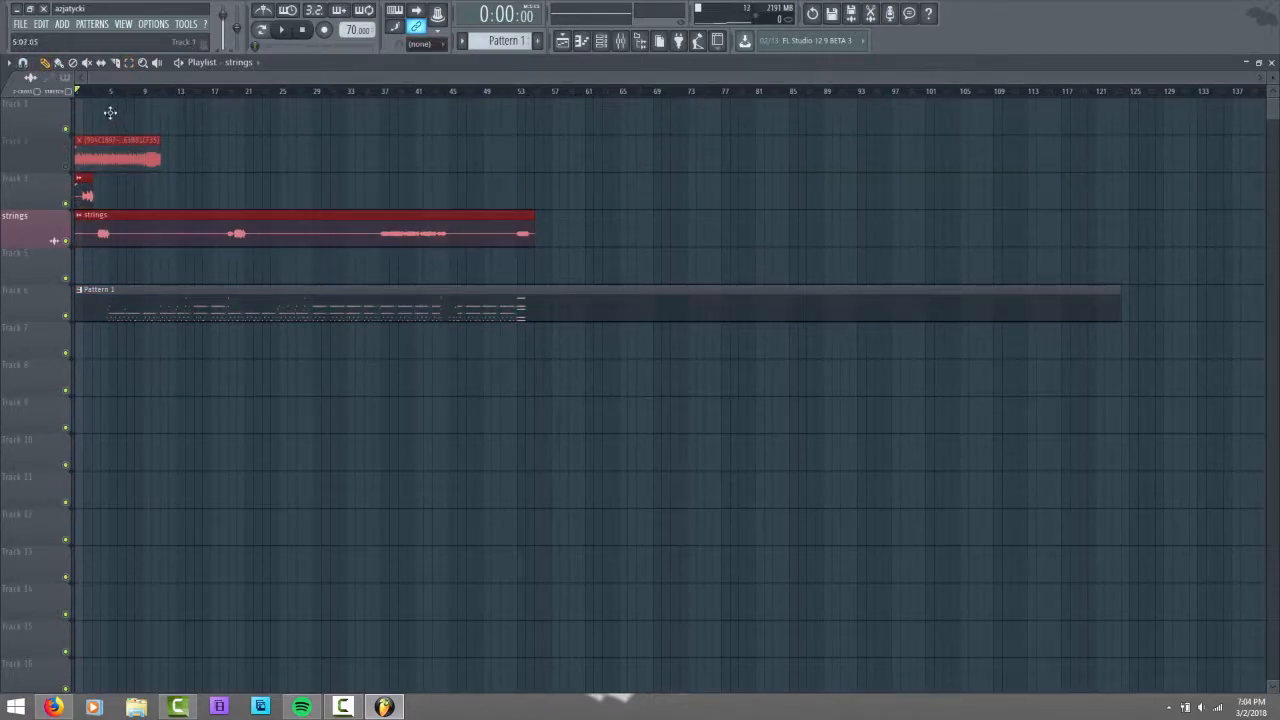
left_click_drag(110, 150, 110, 112)
left_click_drag(128, 288, 86, 214)
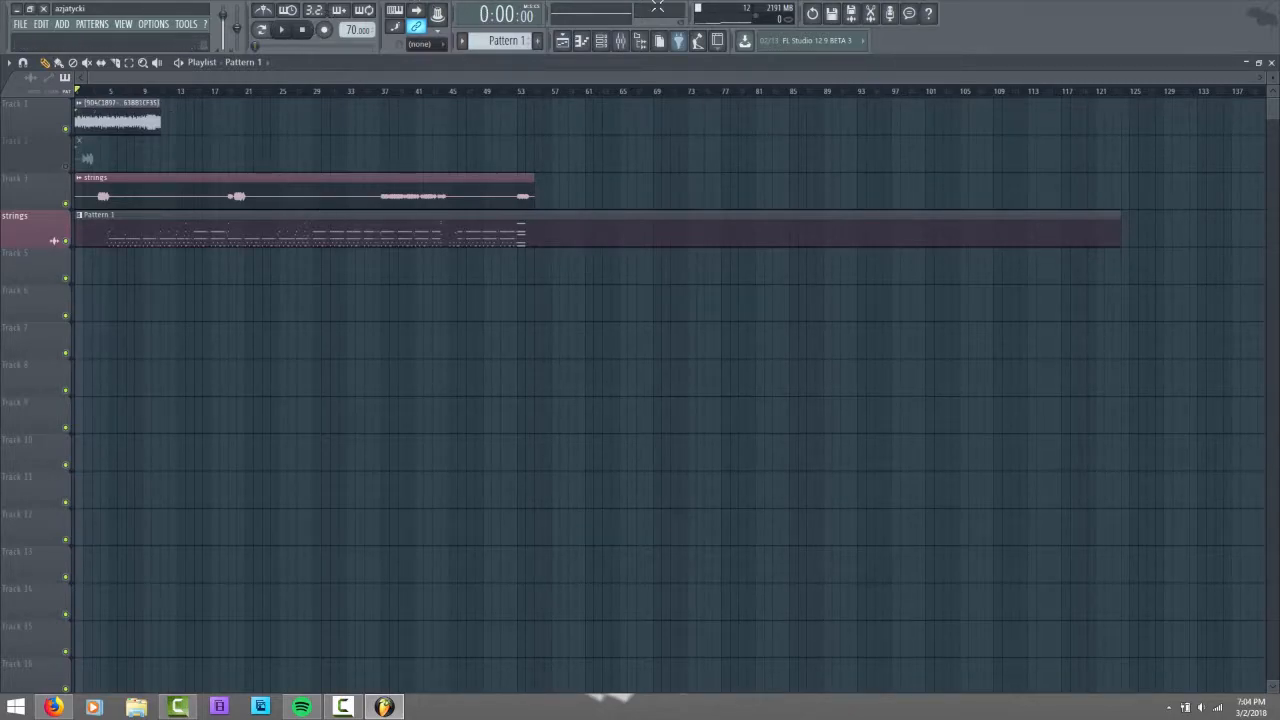
- Play the arrangement in song mode with the playlist closed, set the master volume to about 76.6 and stop playback
left_click(266, 30)
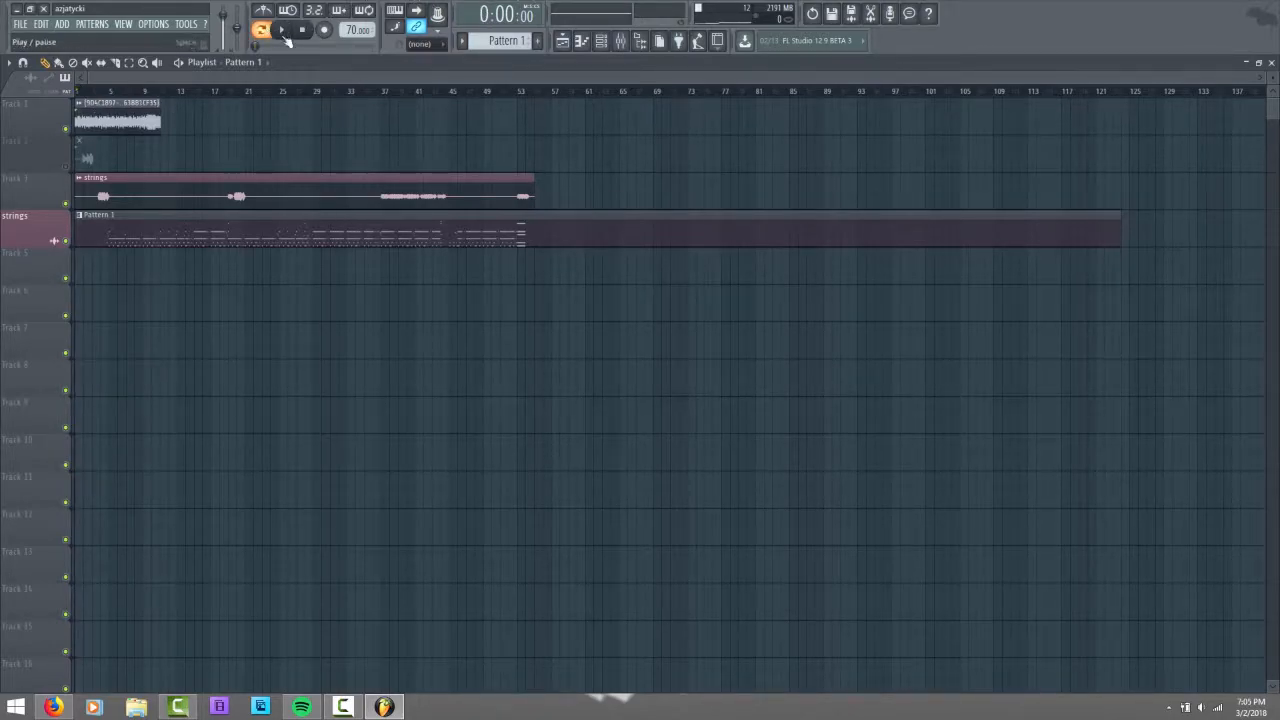
left_click(562, 40)
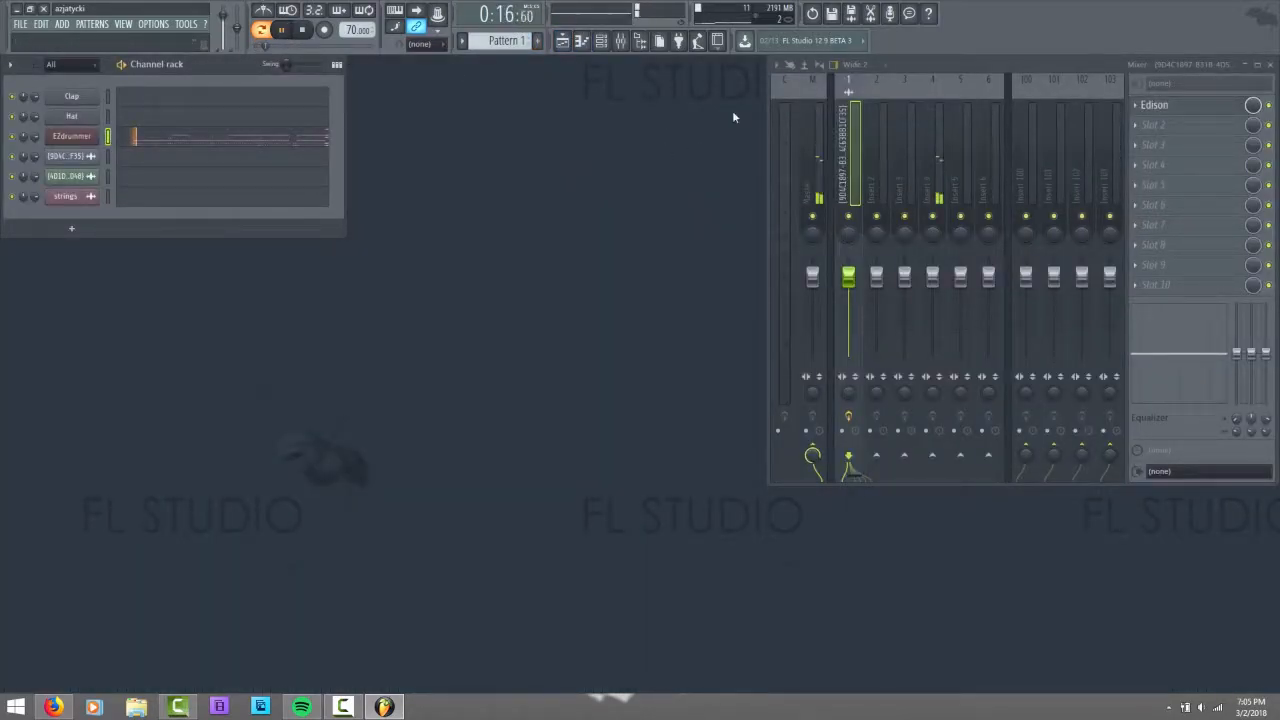
right_click(227, 25)
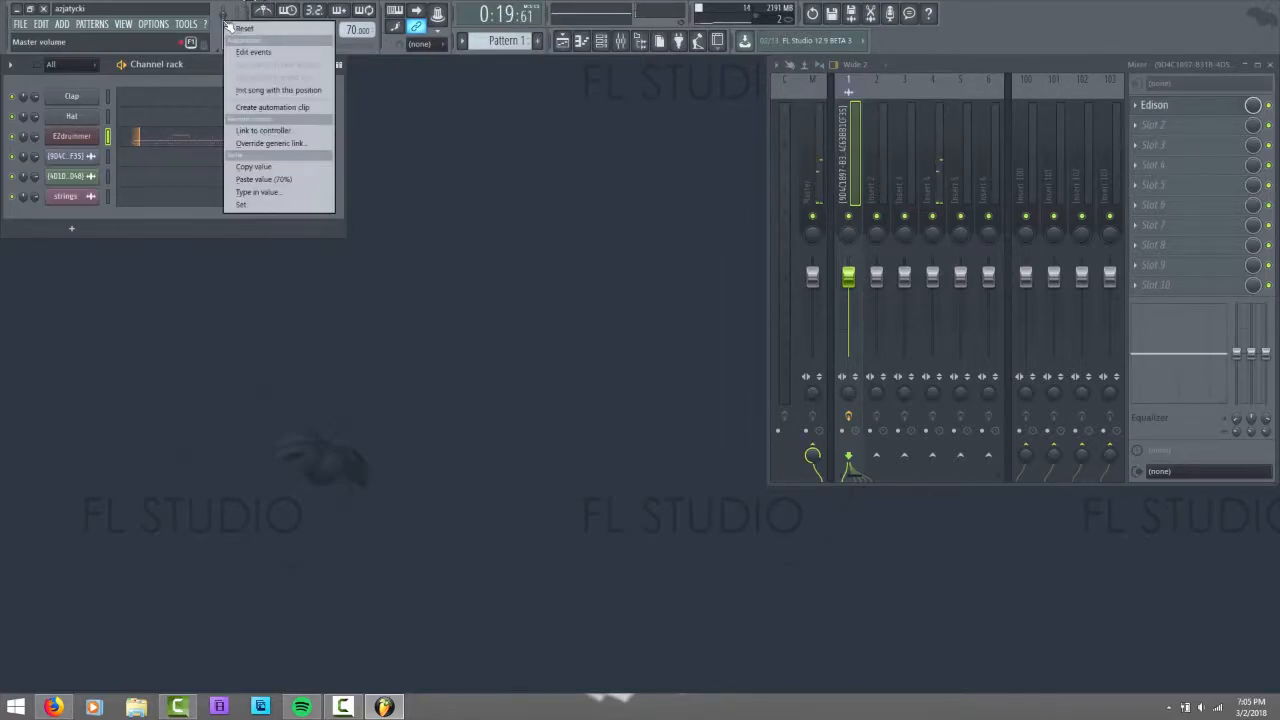
left_click(262, 204)
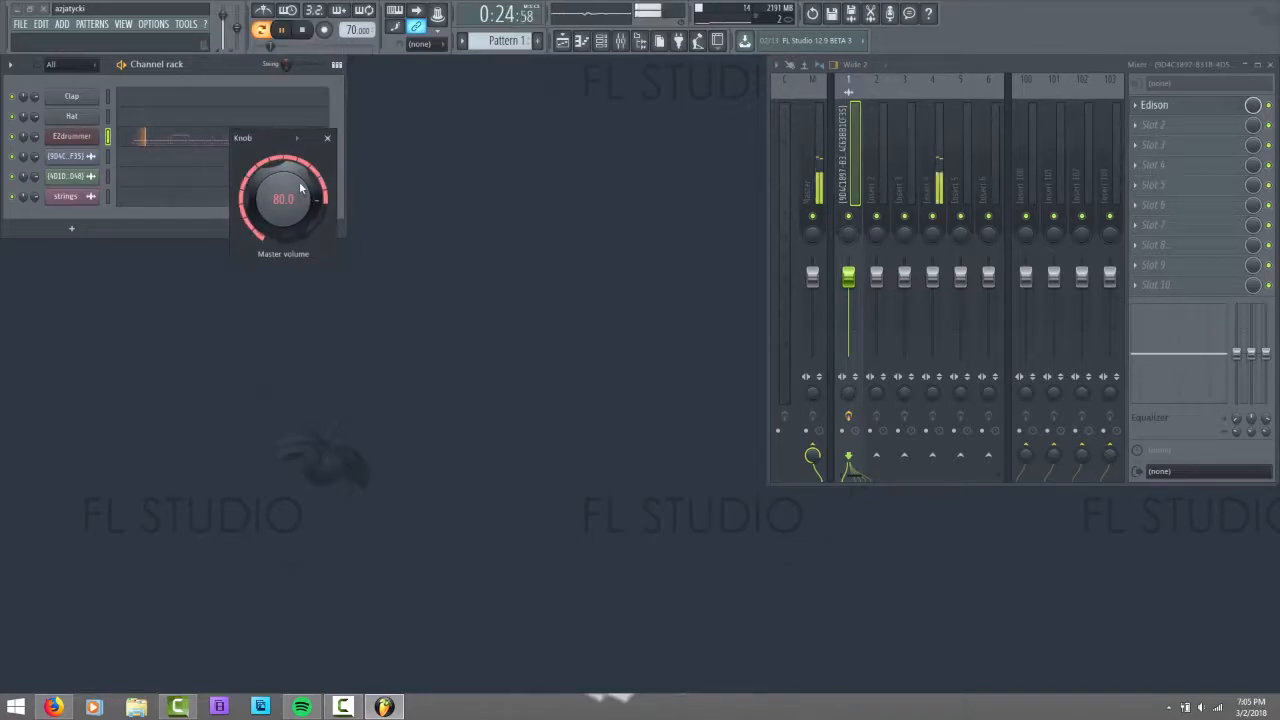
mouse_move(284, 162)
left_mouse_down()
mouse_move(297, 183)
mouse_move(279, 168)
left_mouse_up()
scroll(279, 172, "up", 20)
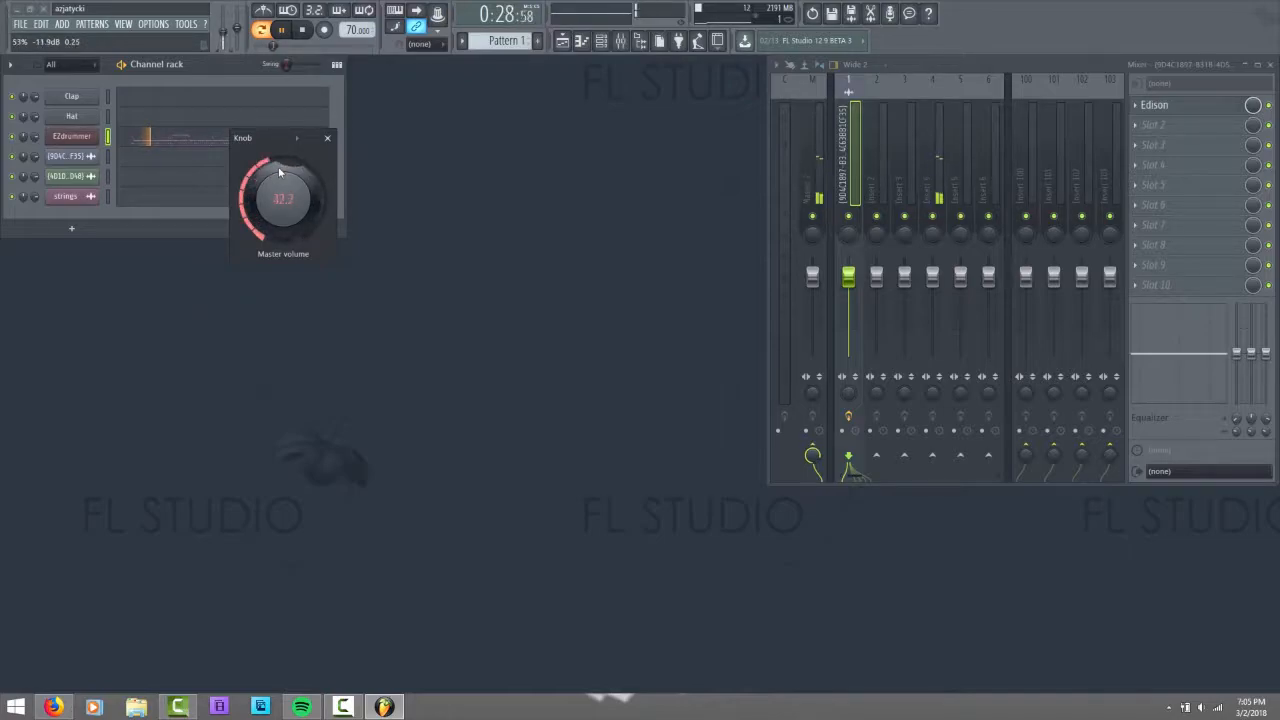
scroll(279, 172, "up", 7)
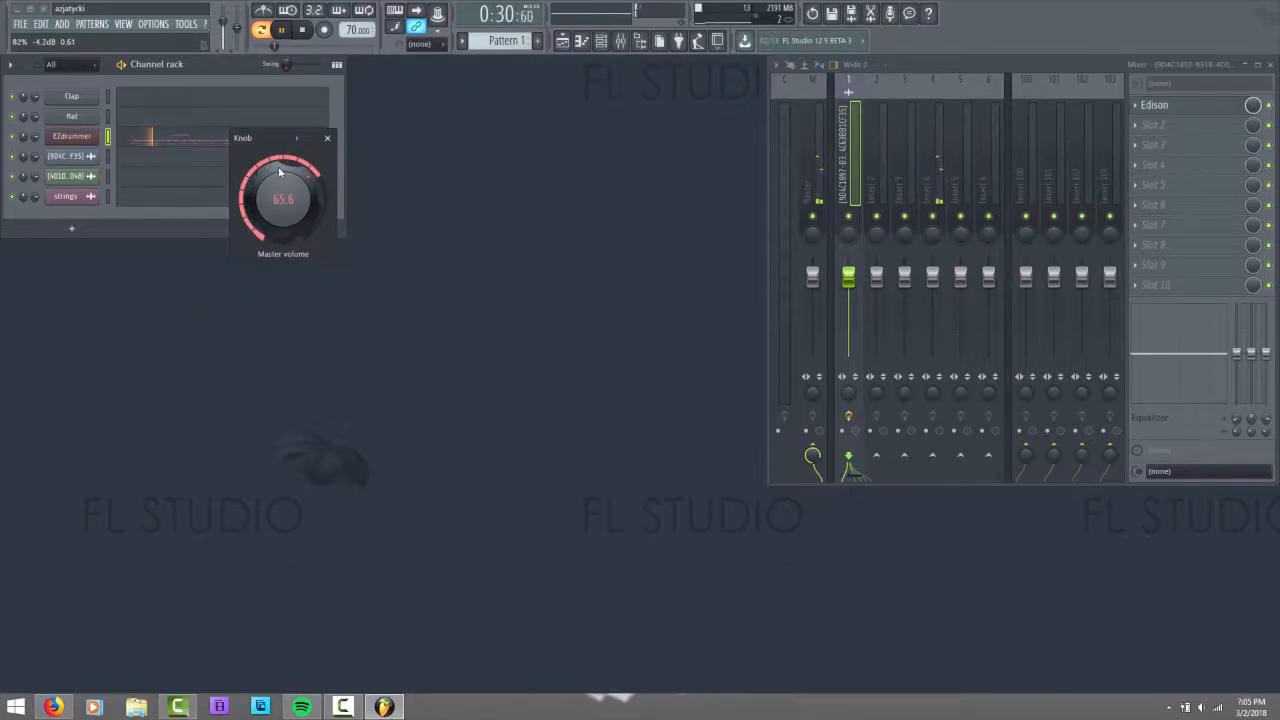
scroll(279, 172, "up", 2)
scroll(279, 172, "up", 1)
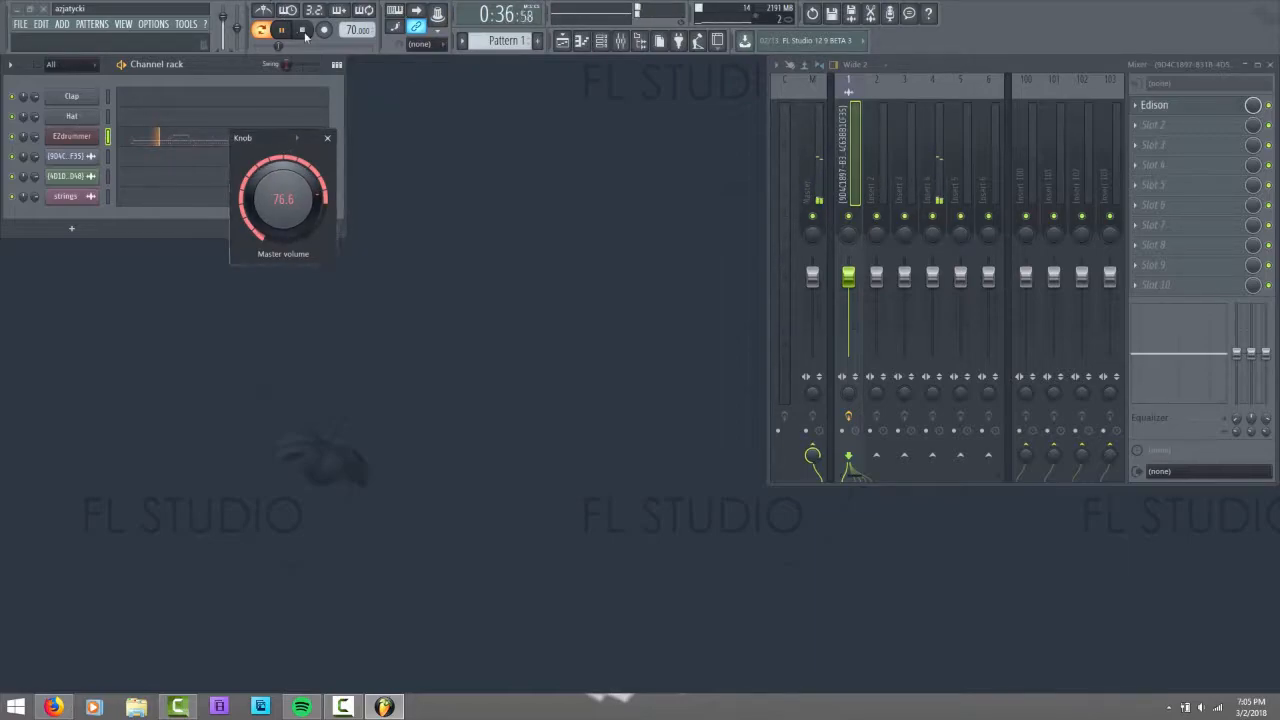
left_click(327, 138)
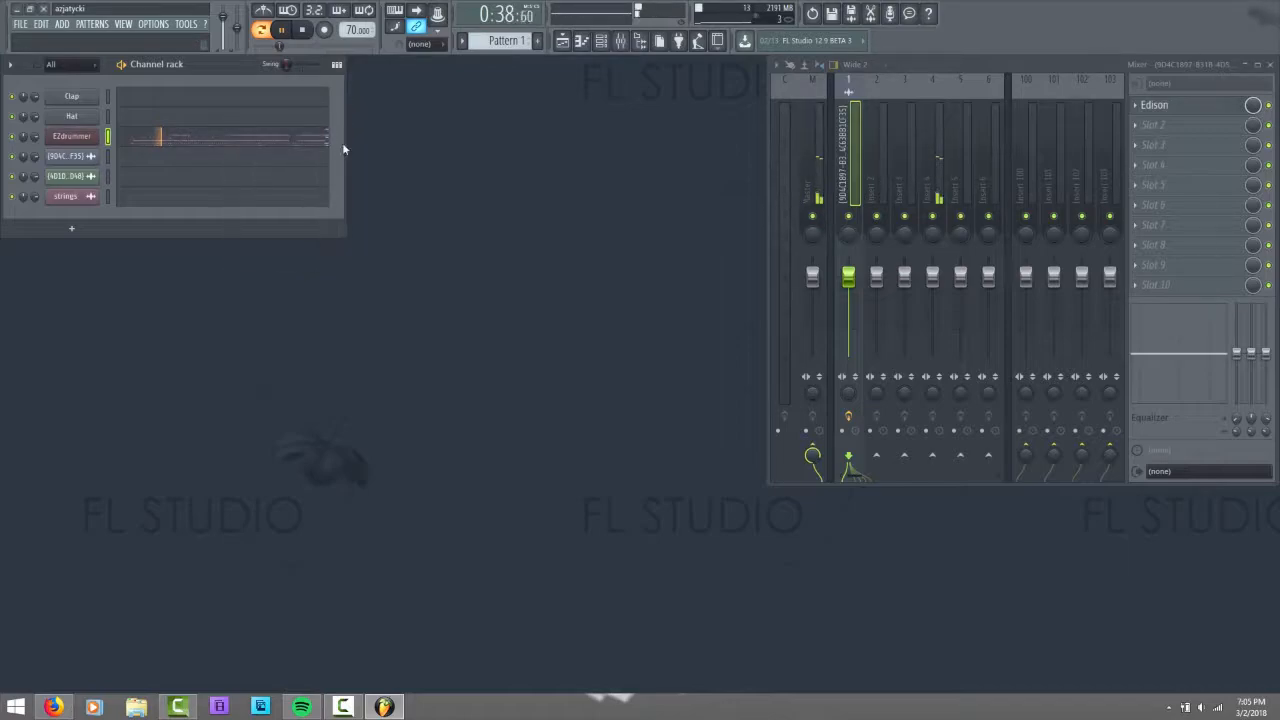
left_click(304, 30)
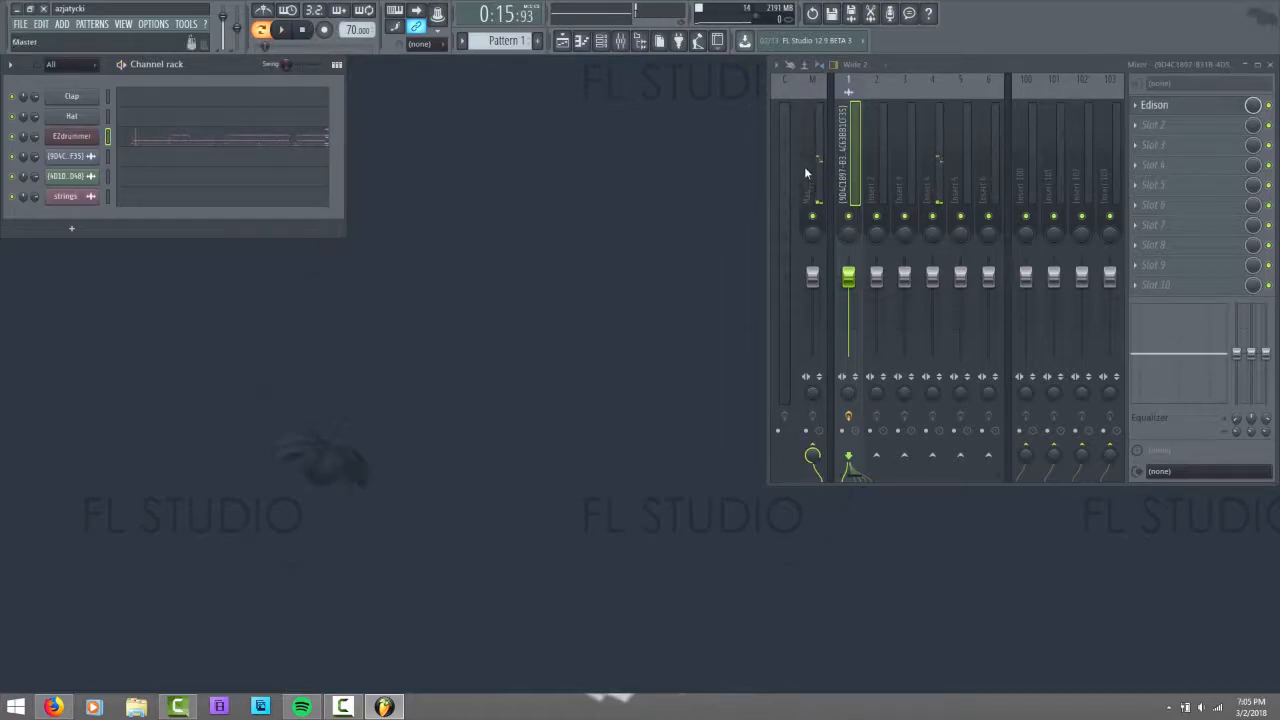
- Load the saved drum mixer track state with EZmix onto Insert 4
left_click(955, 172)
left_click(938, 170)
right_click(938, 170)
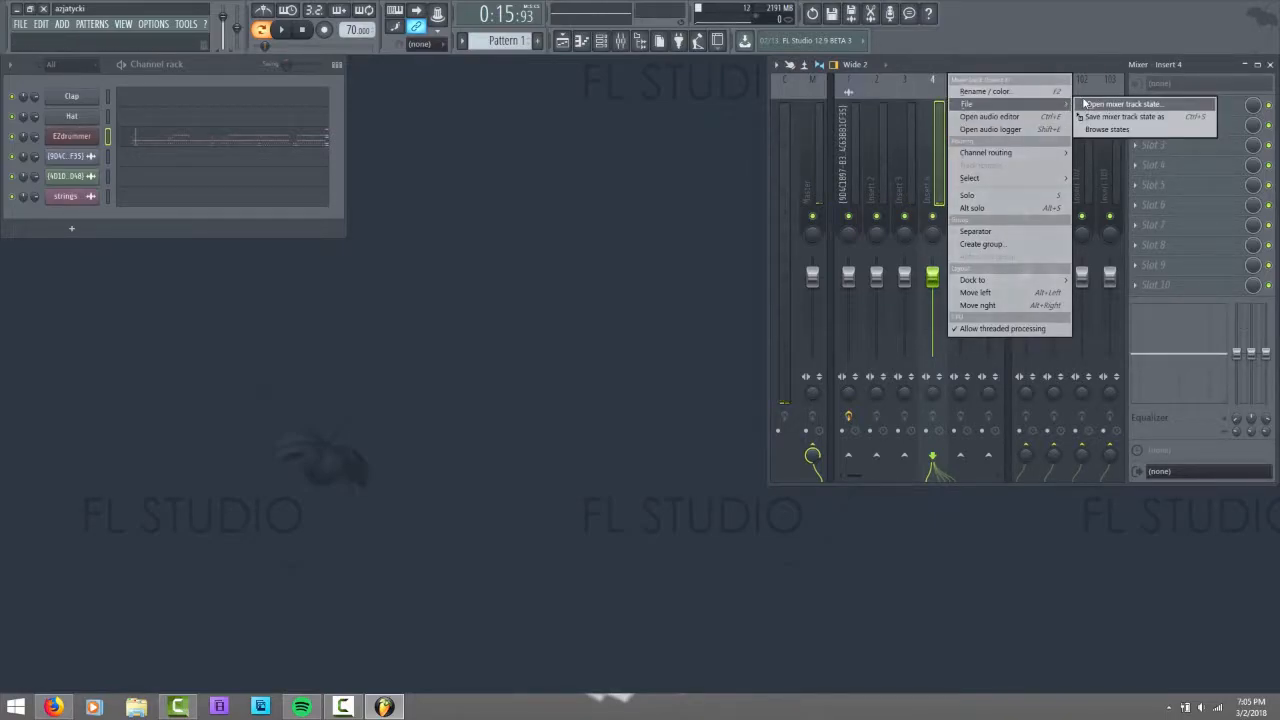
left_click(1095, 105)
double_click(558, 255)
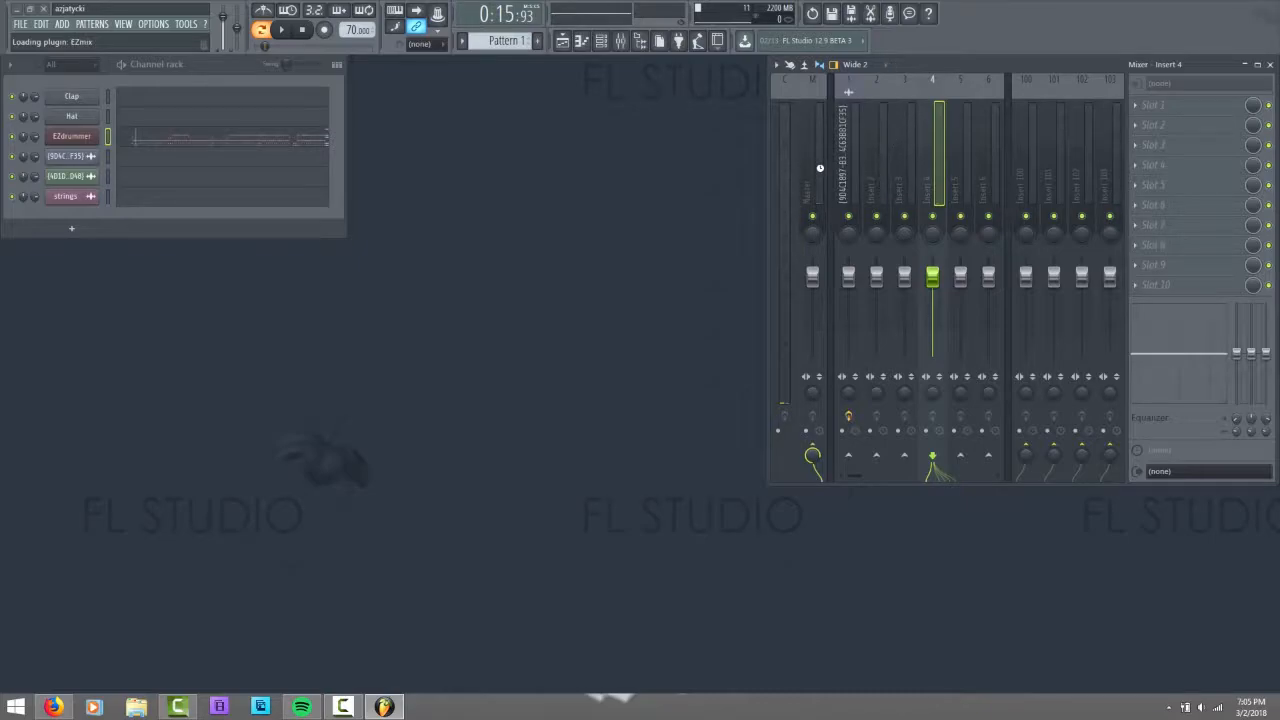
- Load a saved mastering track state from the mixer presets onto the Master track
right_click(826, 78)
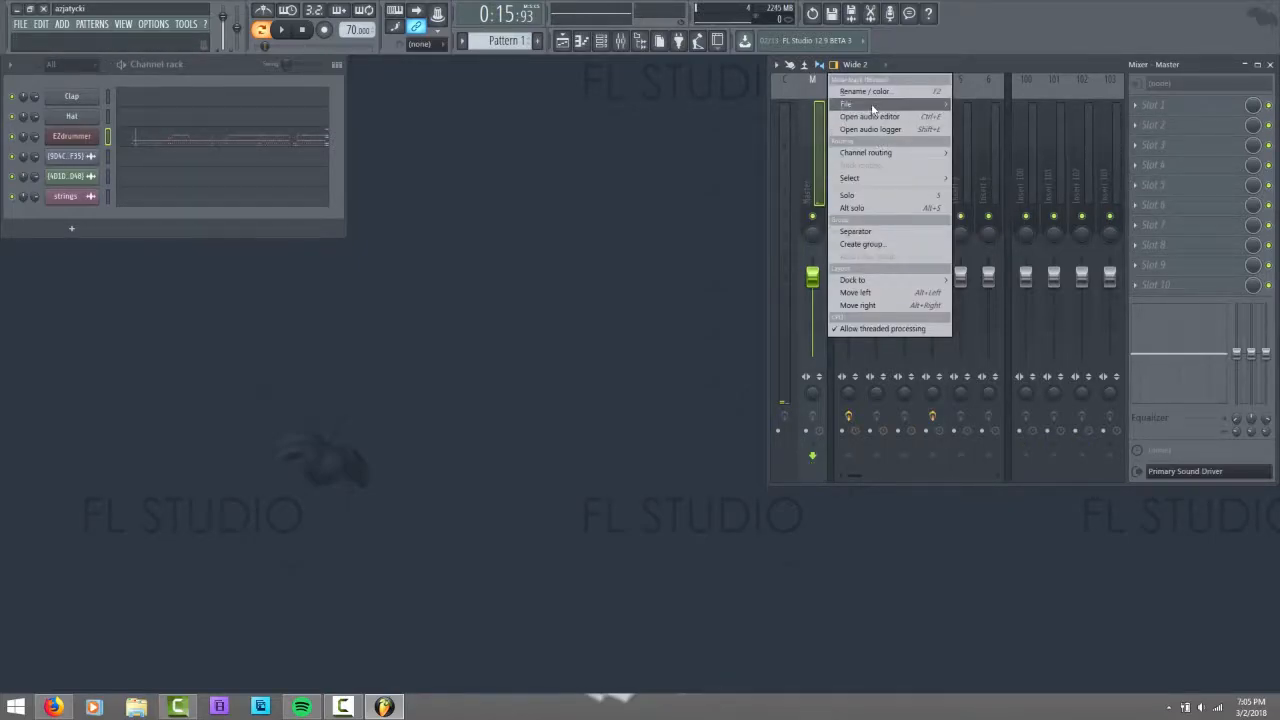
mouse_move(872, 106)
left_click(1000, 104)
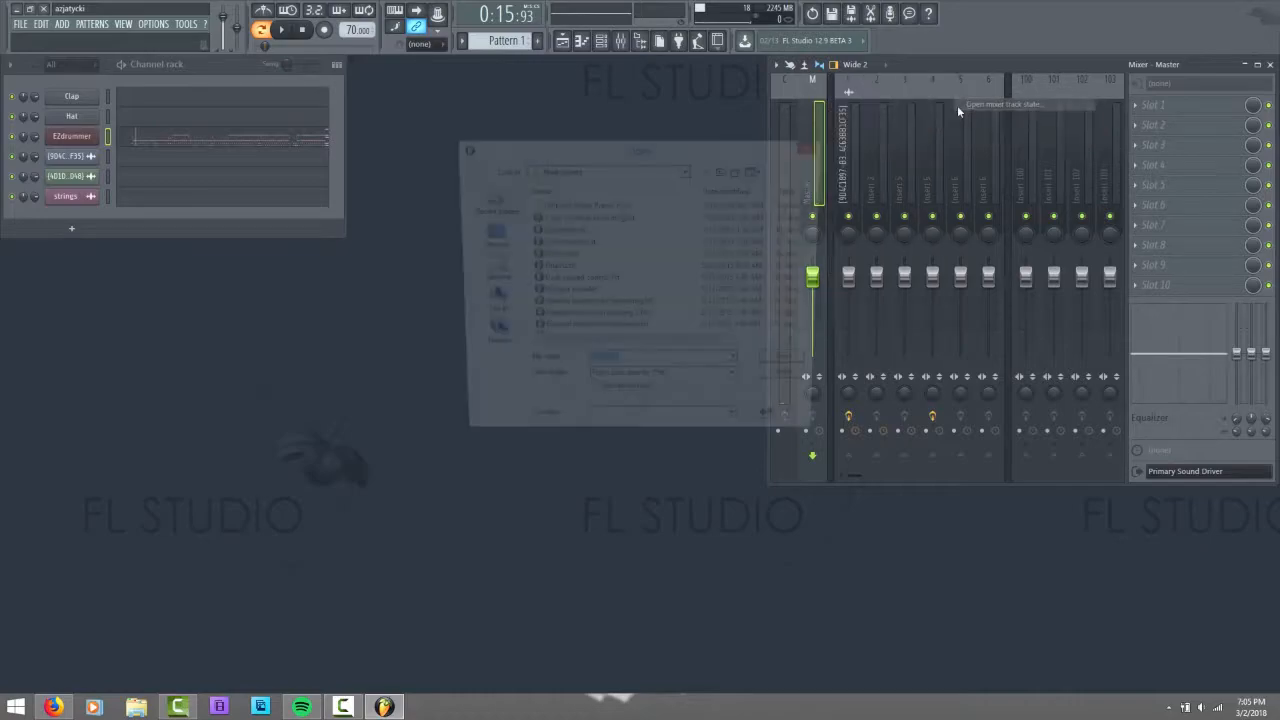
scroll(710, 283, "down", 2)
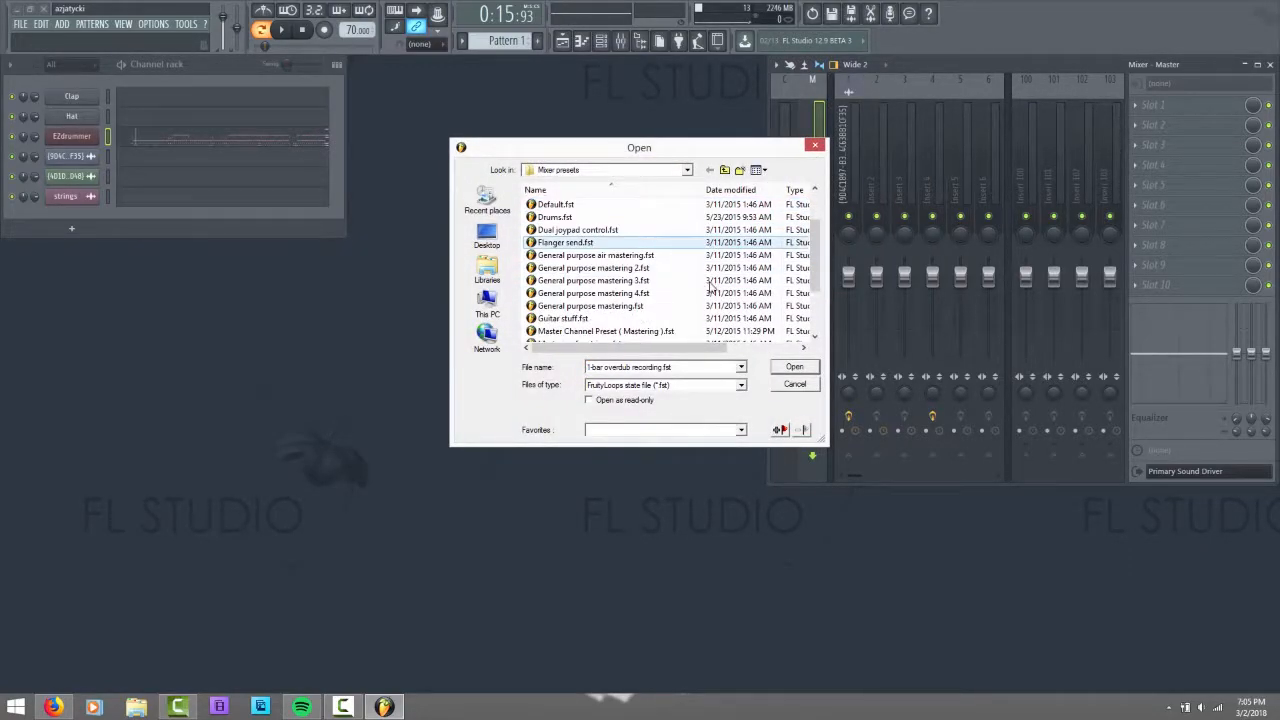
left_click(703, 298)
double_click(701, 297)
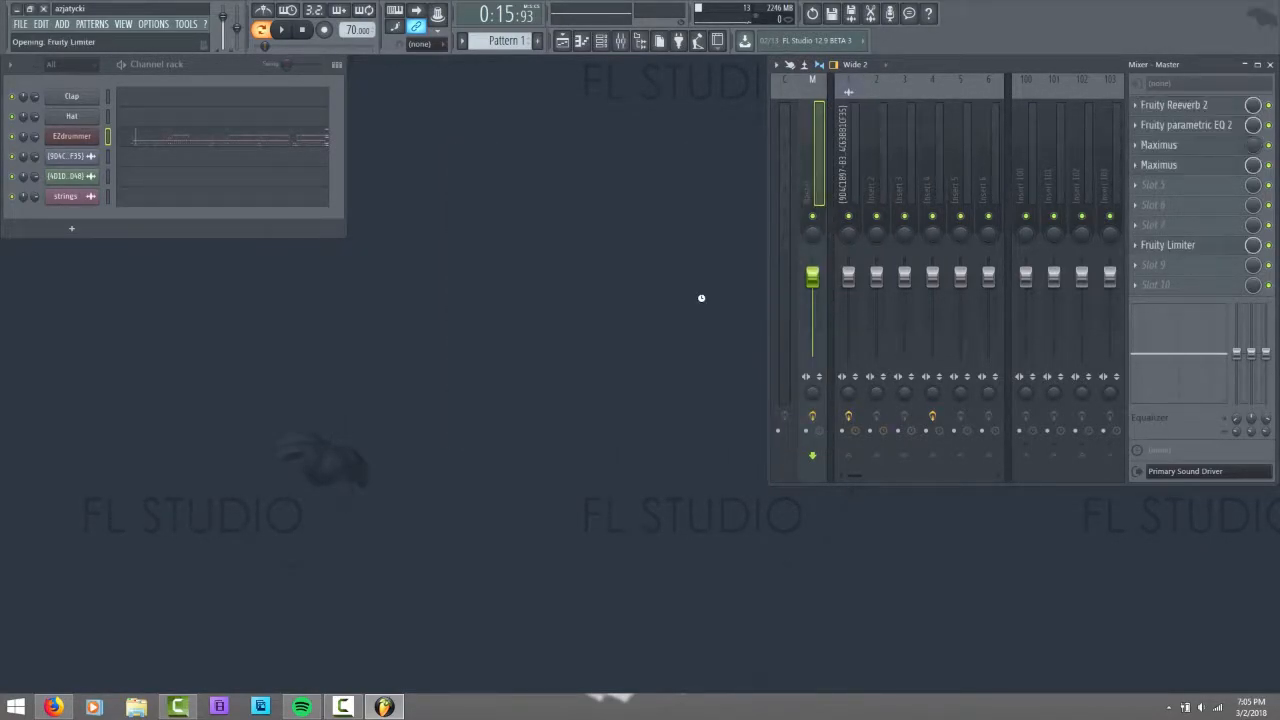
- Open the EZmix effect on Insert 4 to inspect the drum preset
left_click(930, 110)
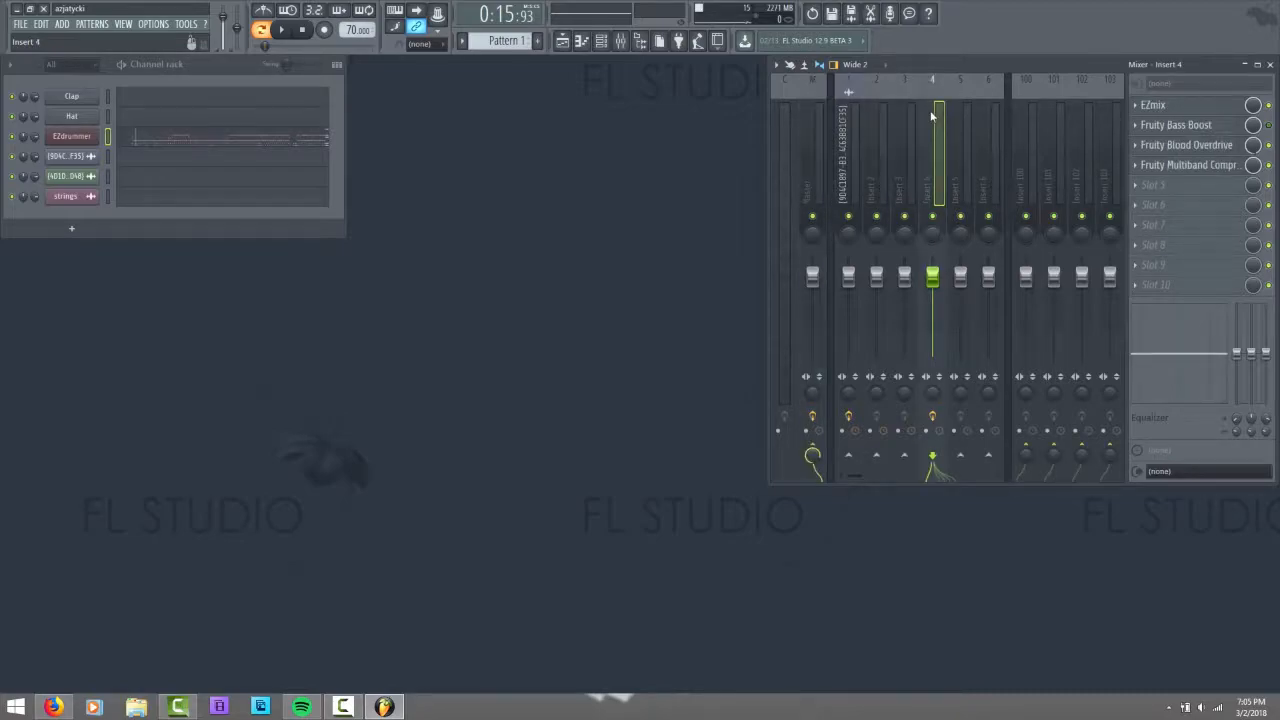
left_click(1155, 105)
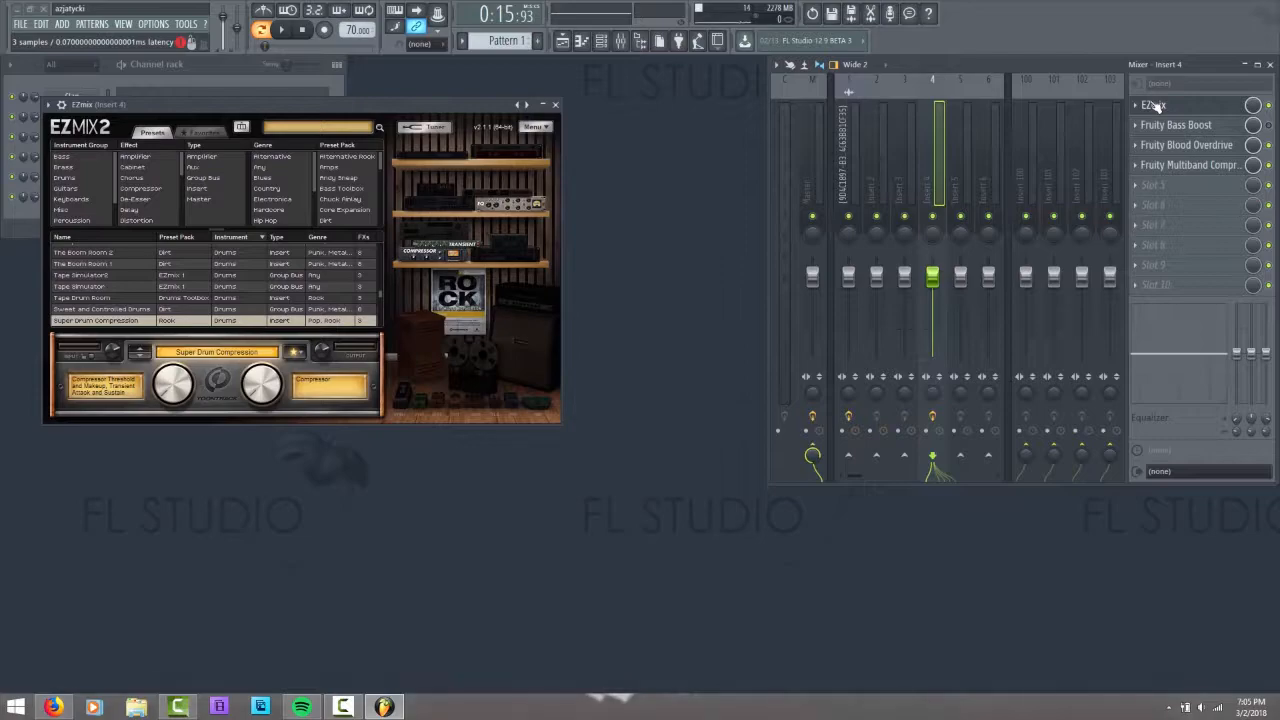
- Close the EZmix window, open the playlist and play the arrangement in song mode
left_click(1155, 105)
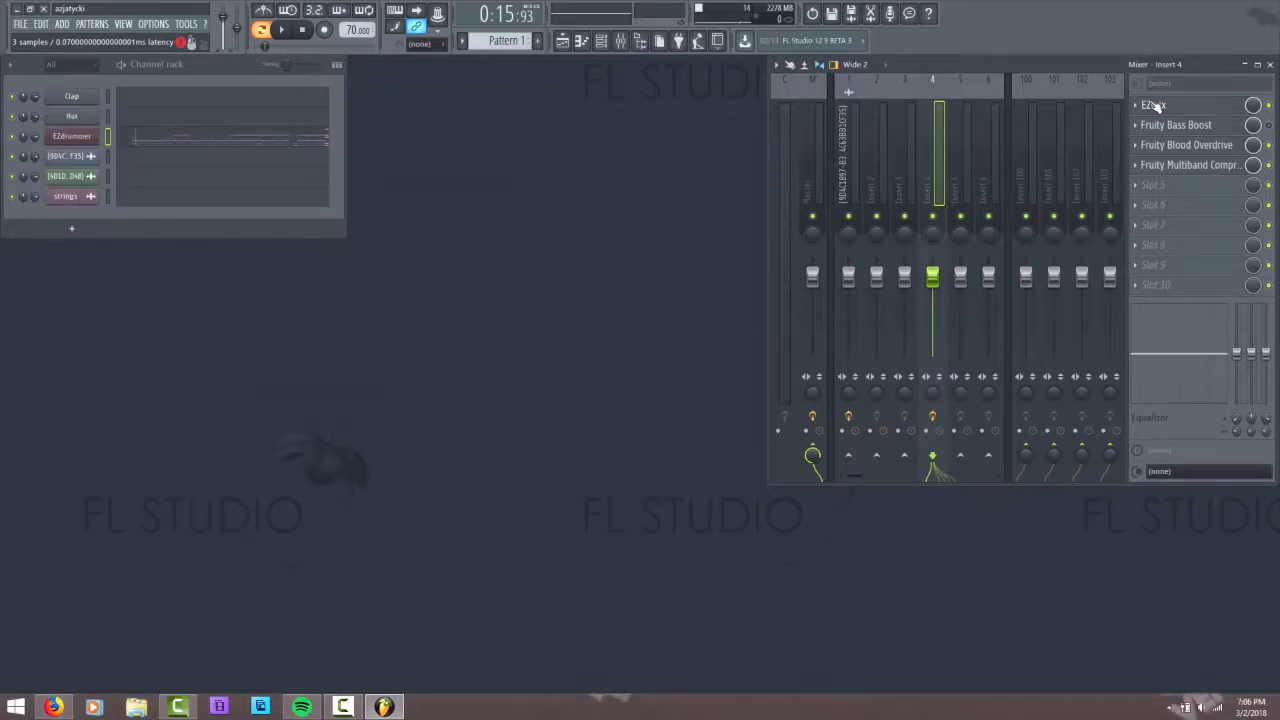
left_click(1008, 85)
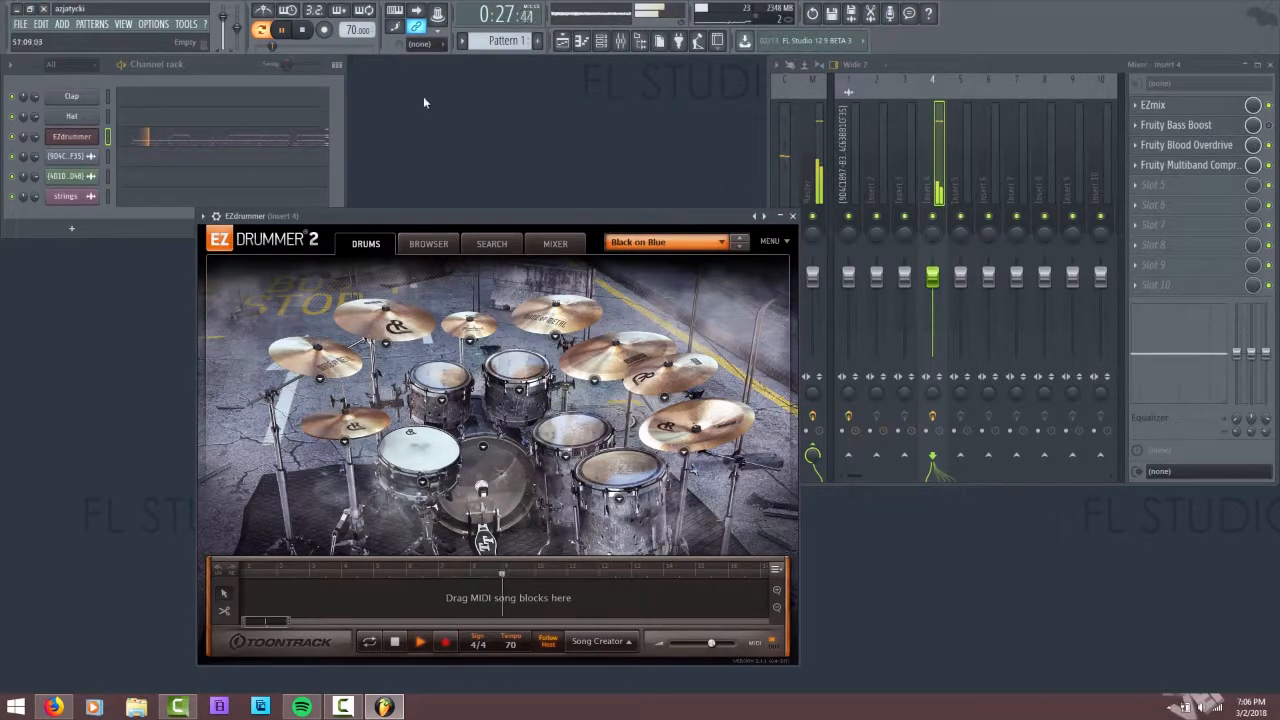
left_click(577, 46)
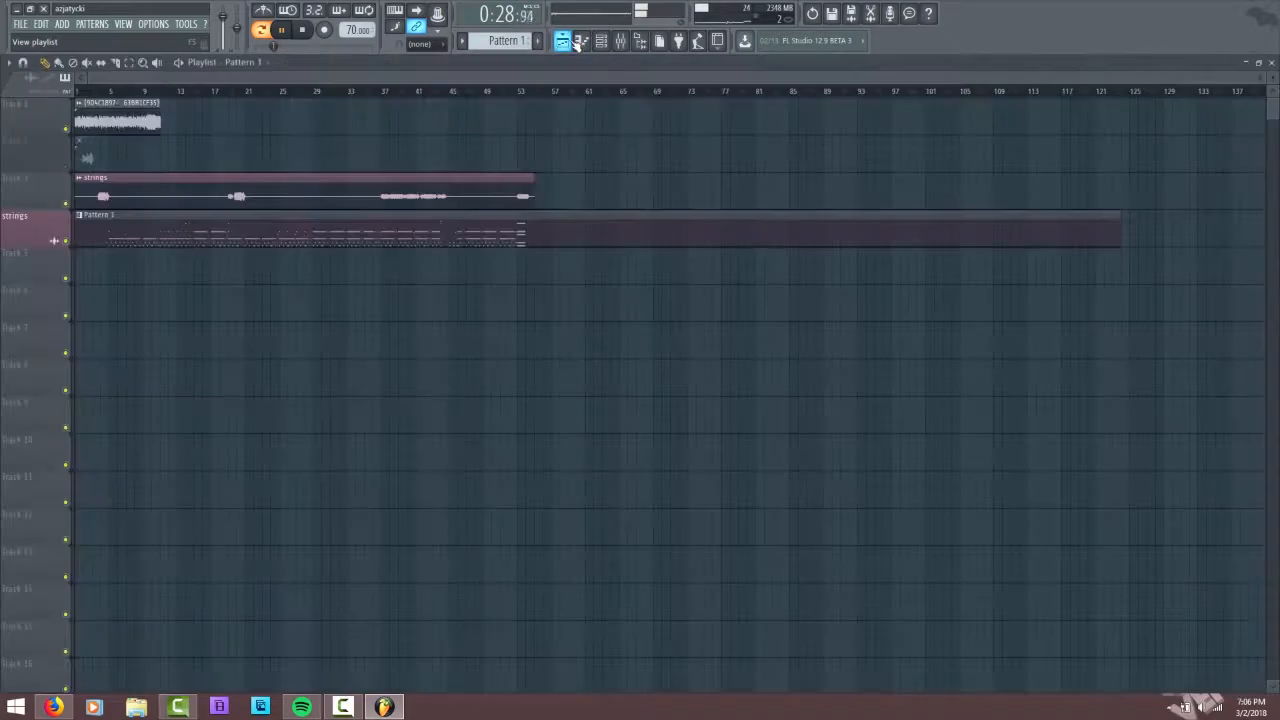
left_click(264, 32)
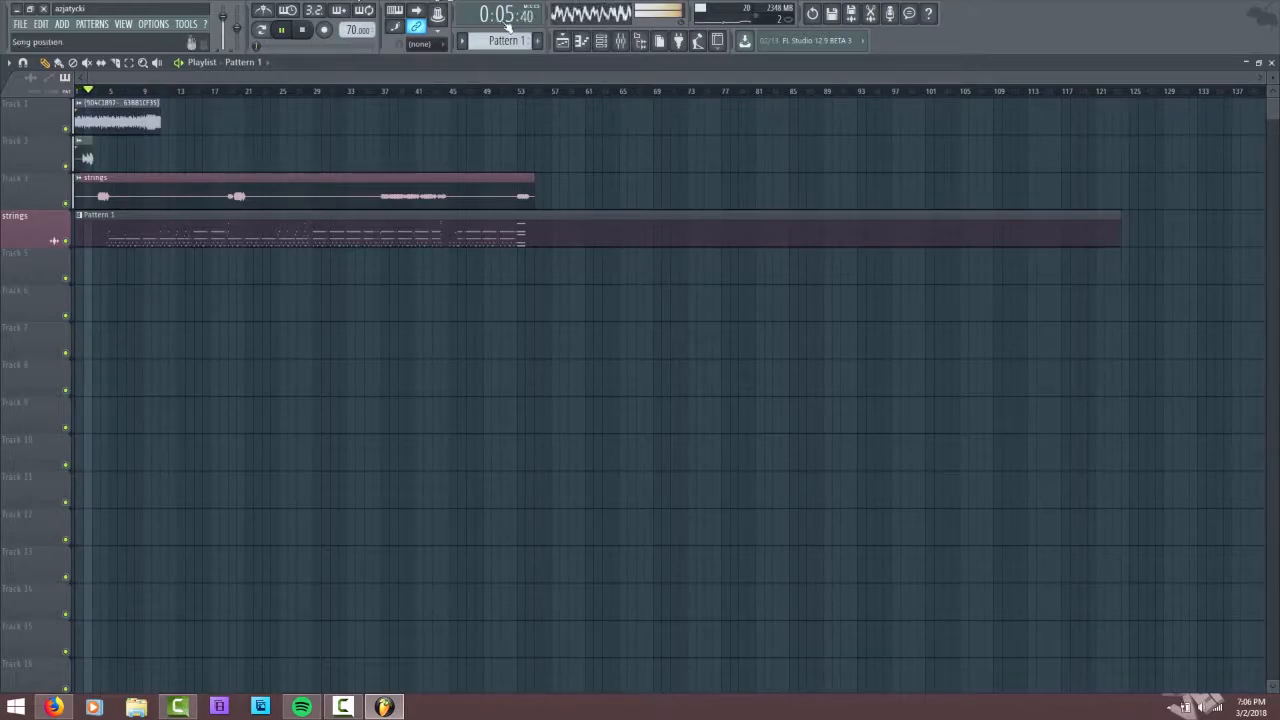
- Show the mixer, select the strings track on Insert 3 and stop playback
left_click(620, 41)
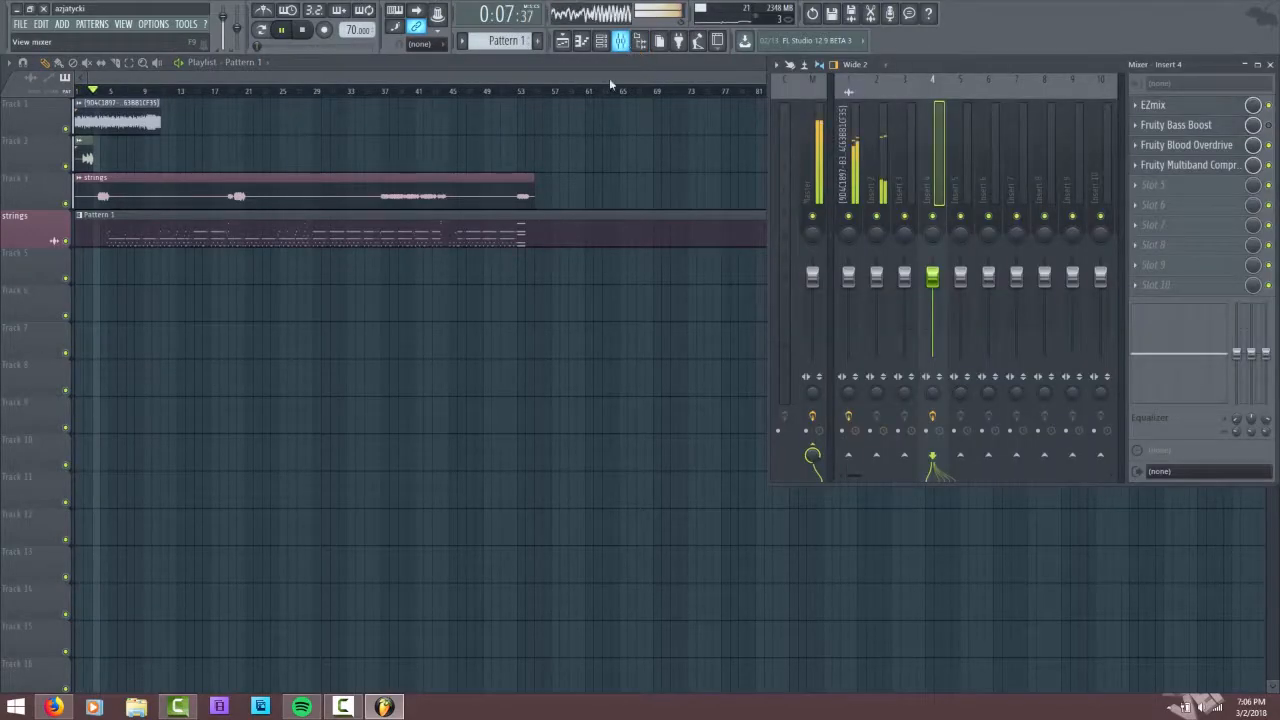
left_click(908, 160)
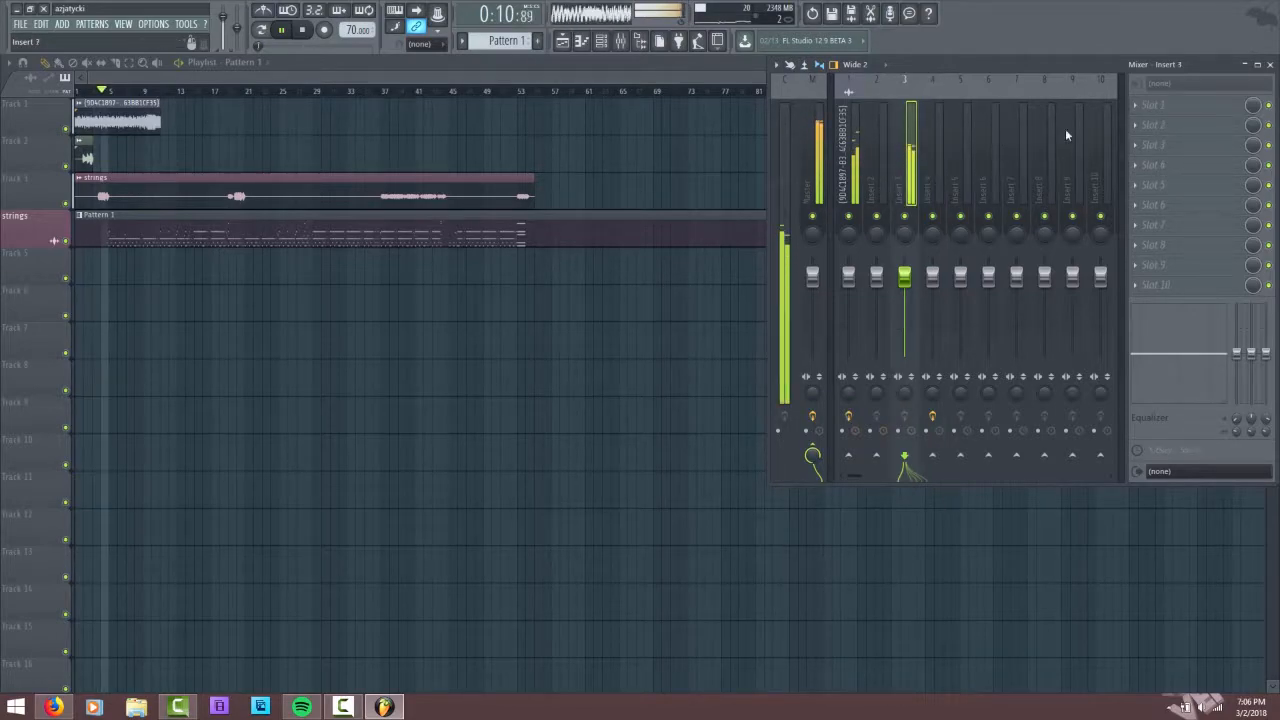
left_click(1148, 106)
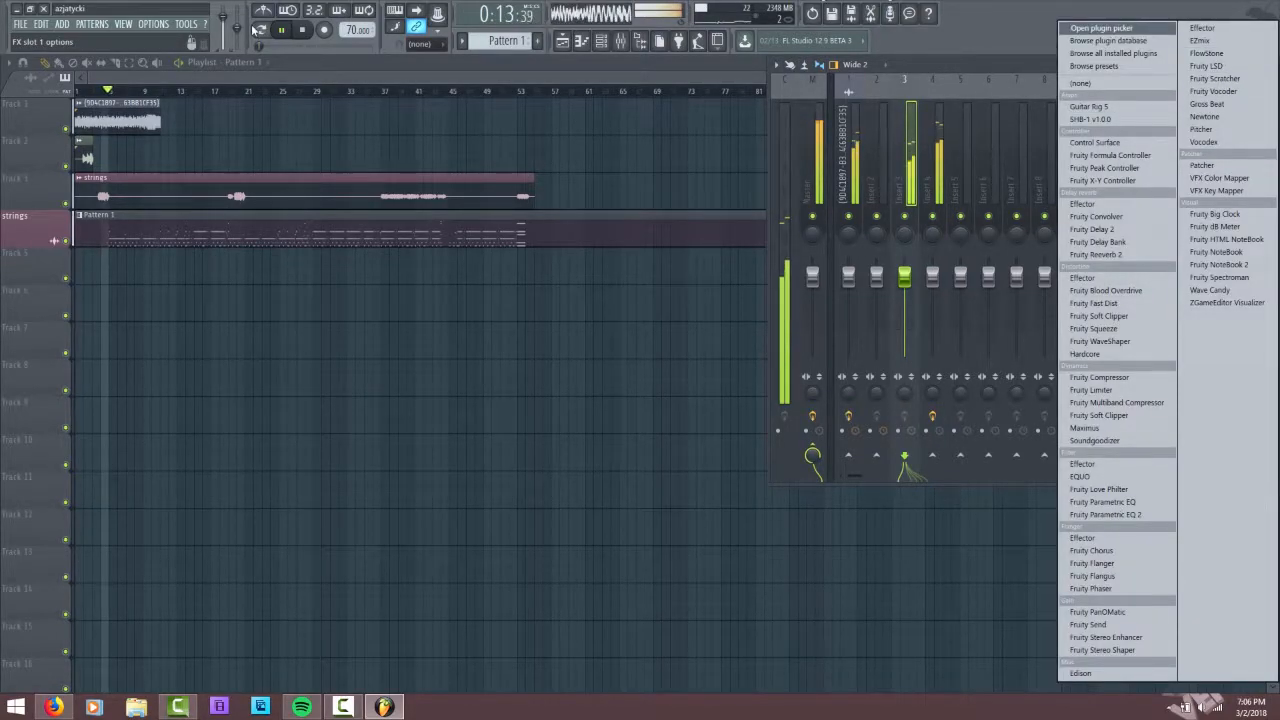
left_click(297, 31)
left_click(297, 31)
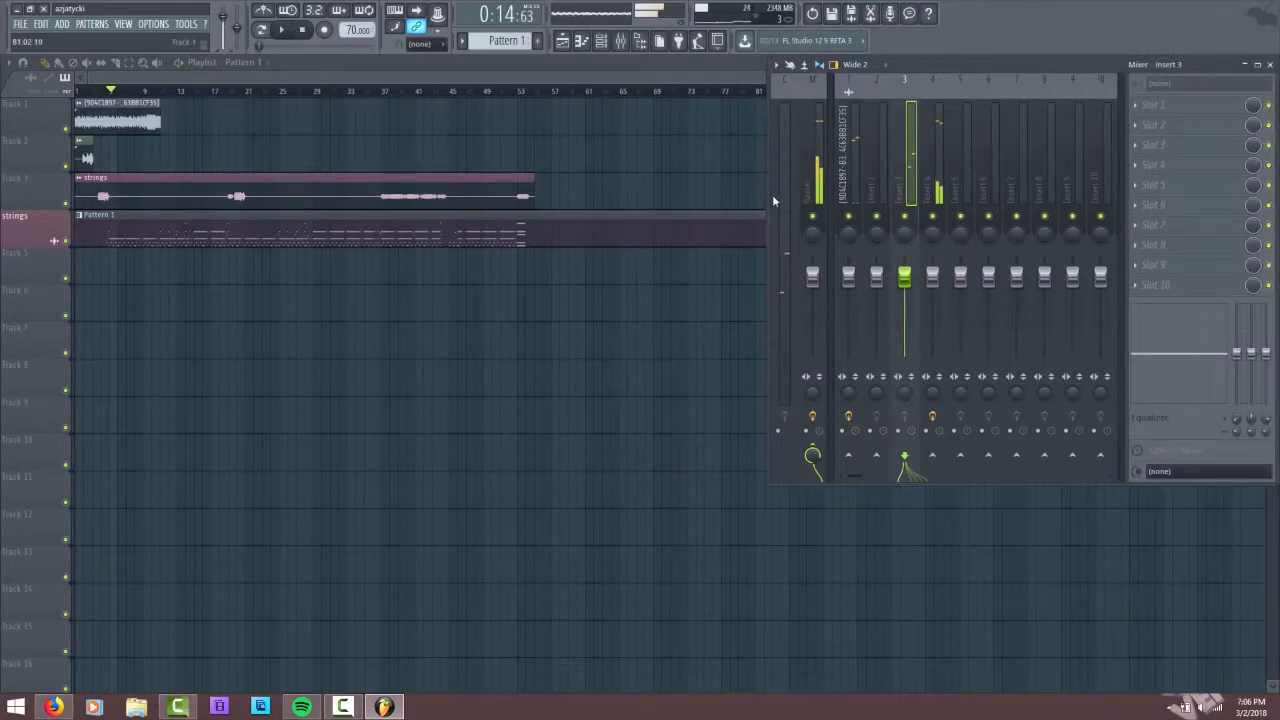
- Add EZmix to the first effect slot of Insert 3 with the favorite preset Mellow Strings, and close its window
left_click(1148, 106)
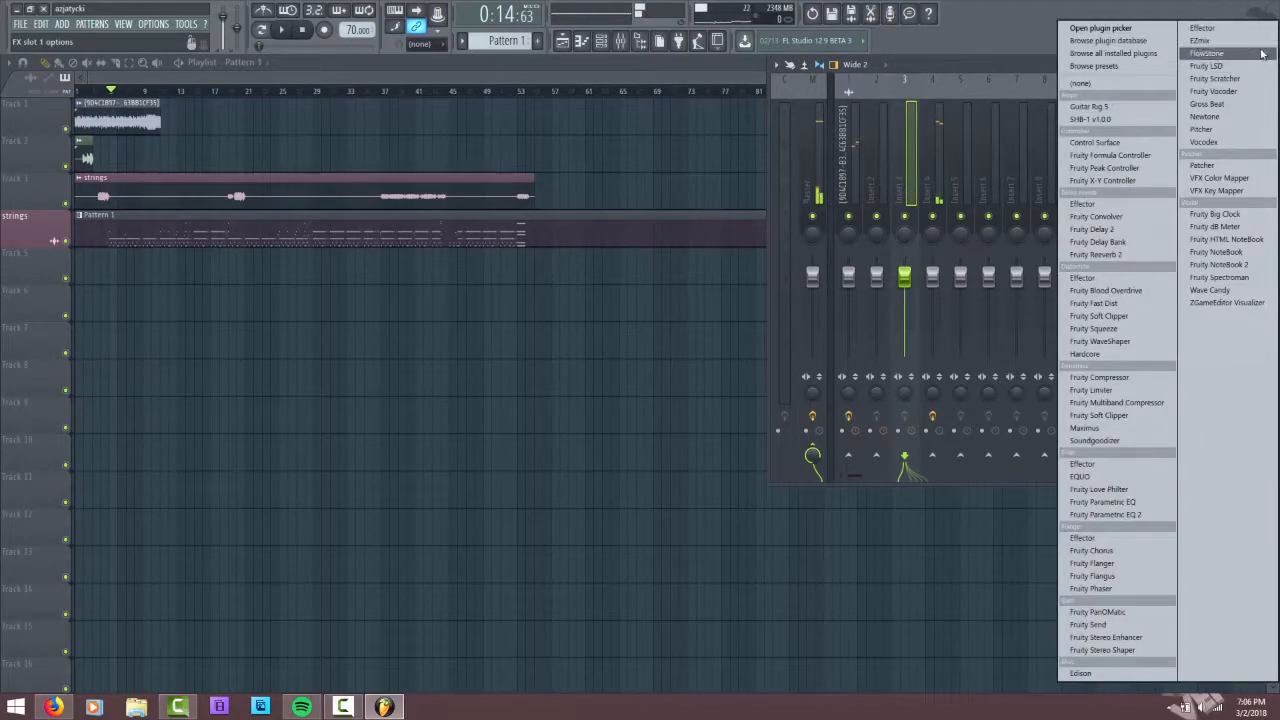
left_click(1201, 41)
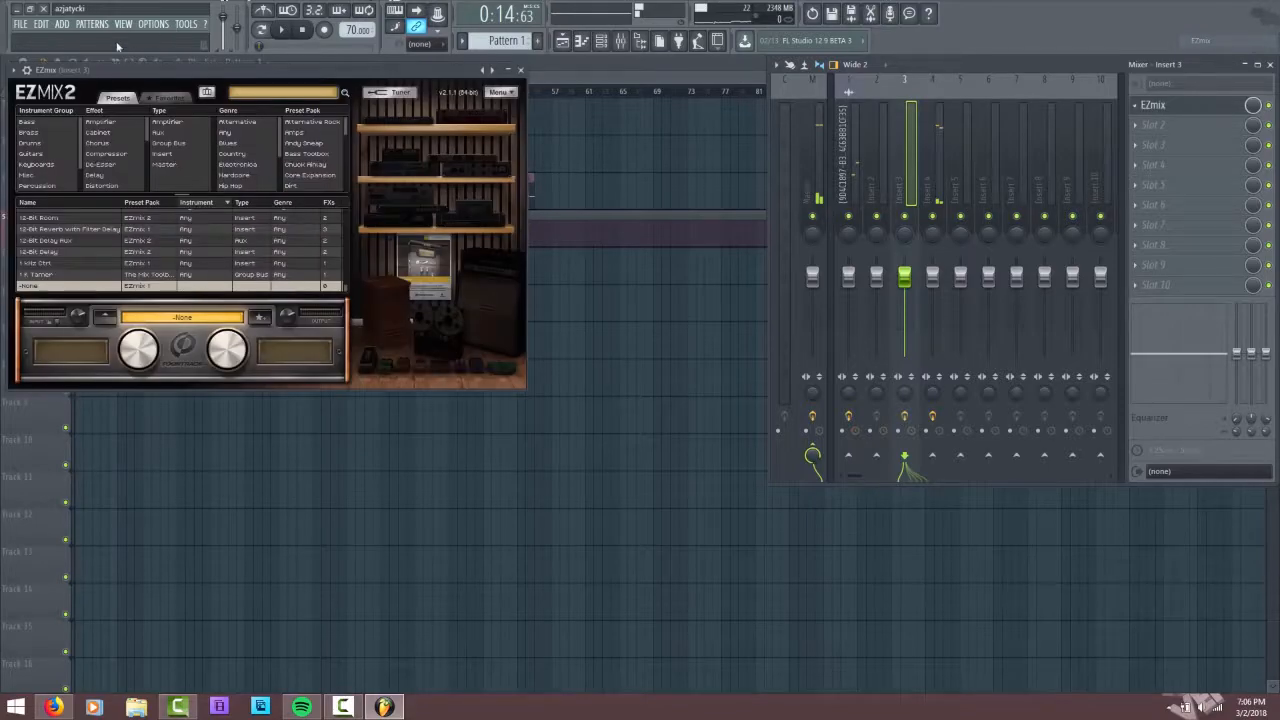
left_click(160, 98)
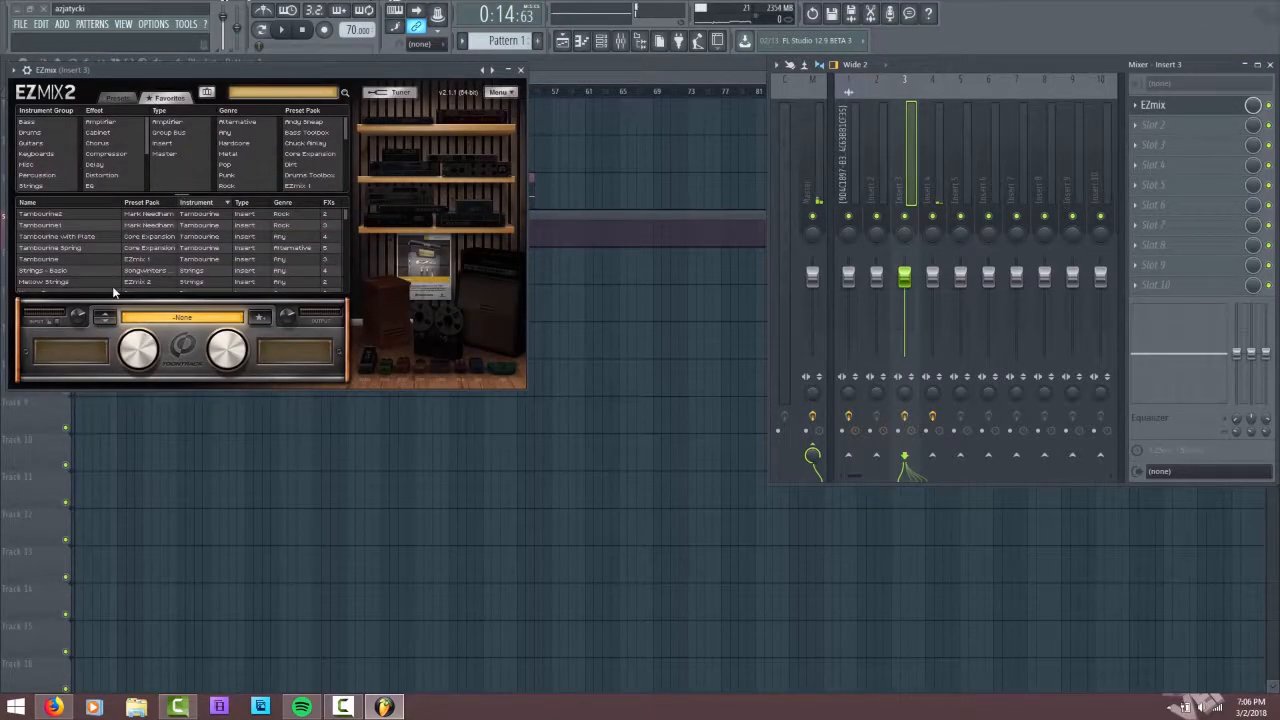
left_click(121, 283)
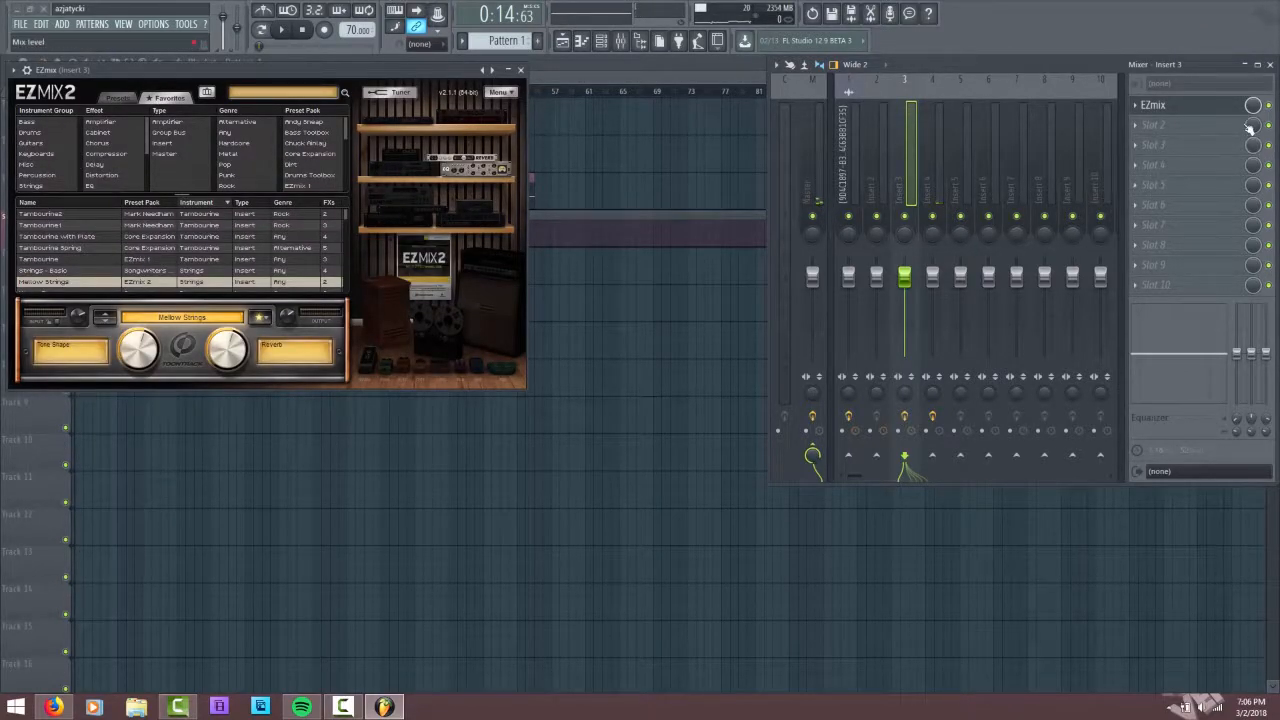
left_click(1208, 108)
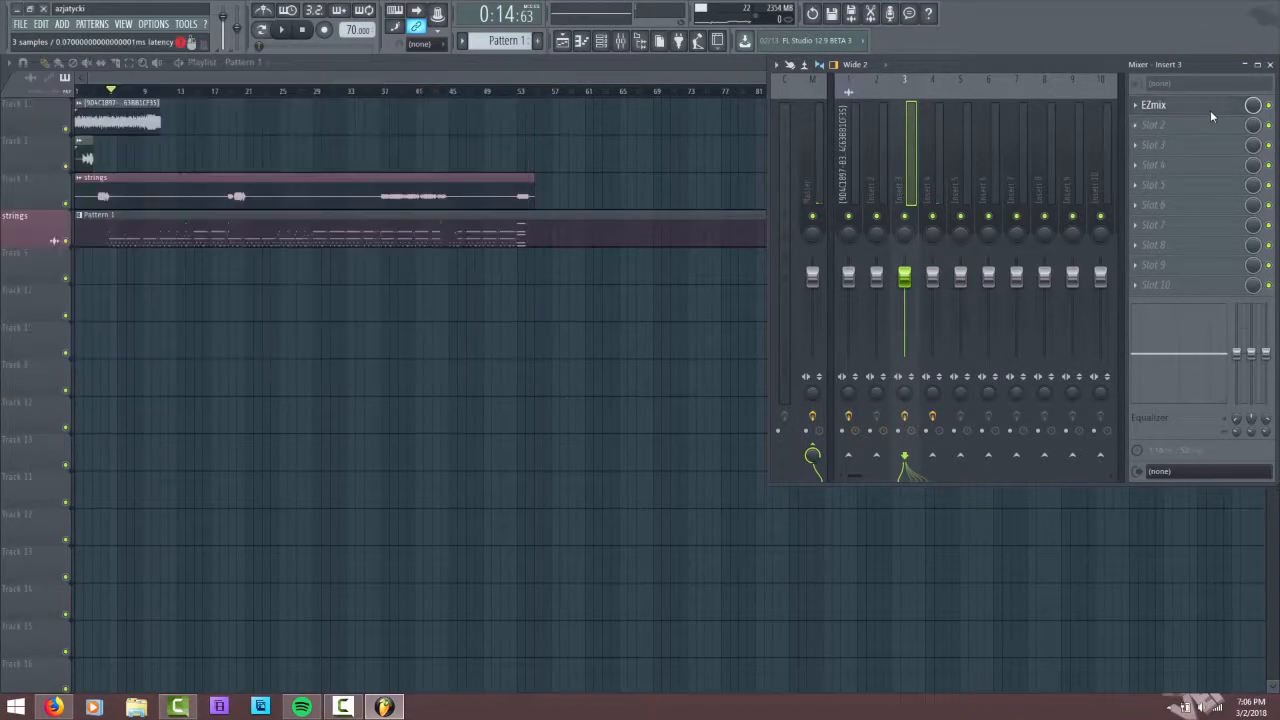
- Play the arrangement with the new strings effect, replay it from the strings' first entry and stop playback
left_click(285, 30)
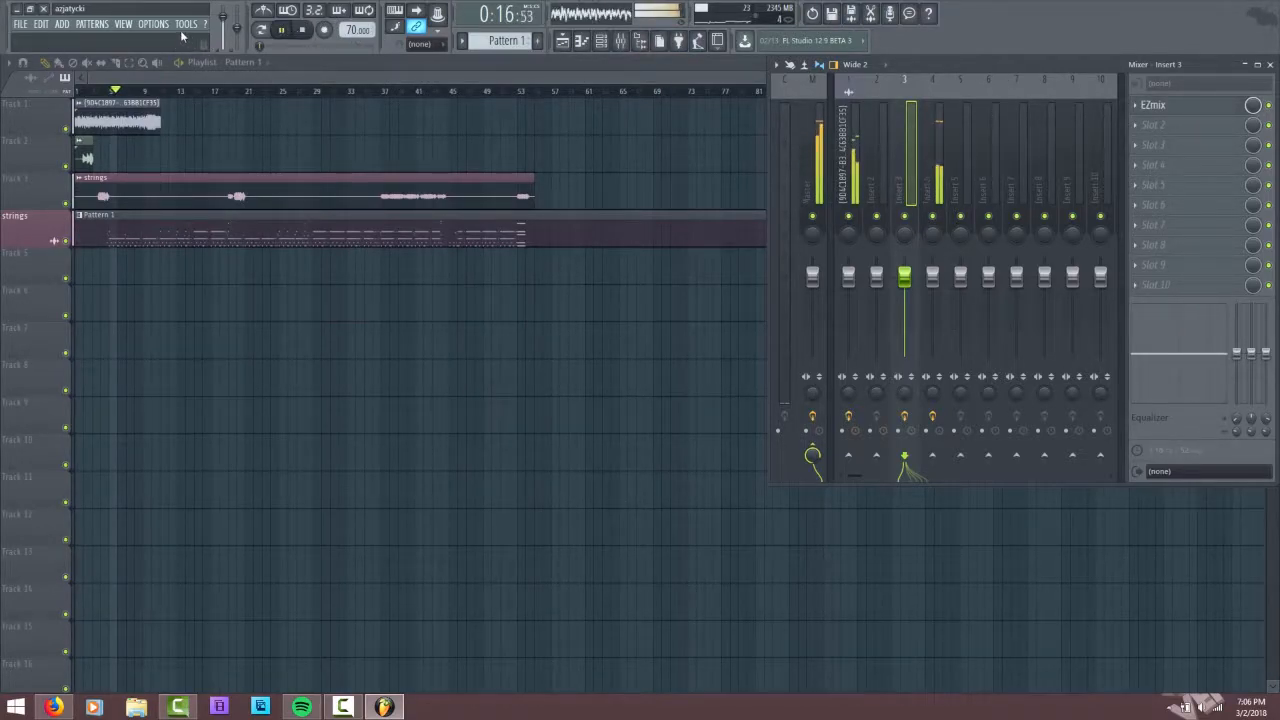
left_click(101, 91)
left_click(99, 91)
left_click(620, 40)
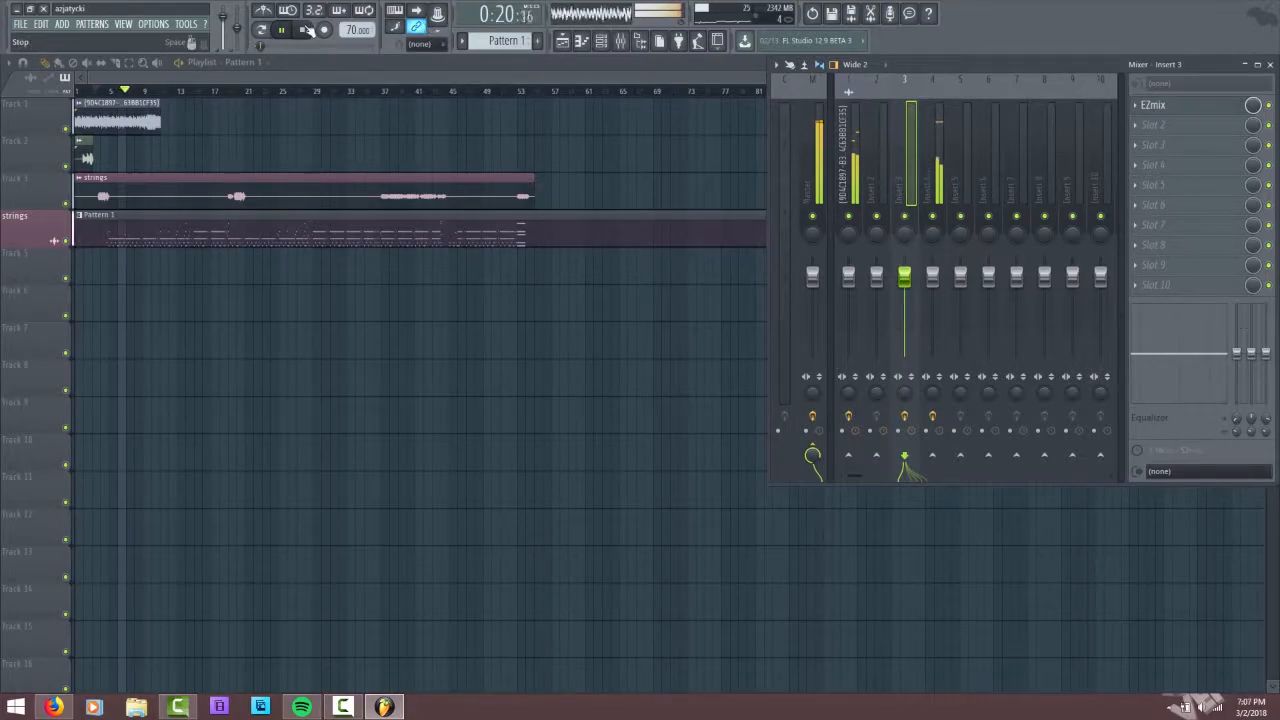
key("space")
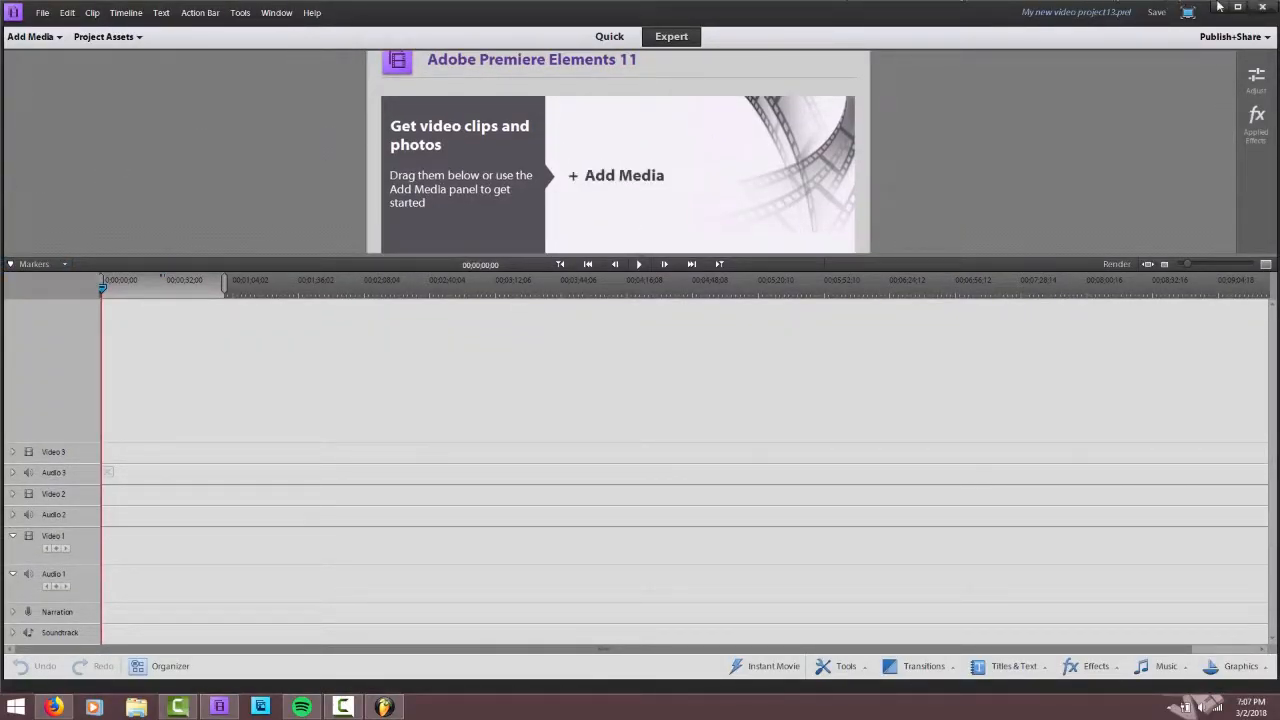
- Close Adobe Premiere Elements, show the desktop and open the Backup (D:) drive in File Explorer
left_click(1266, 9)
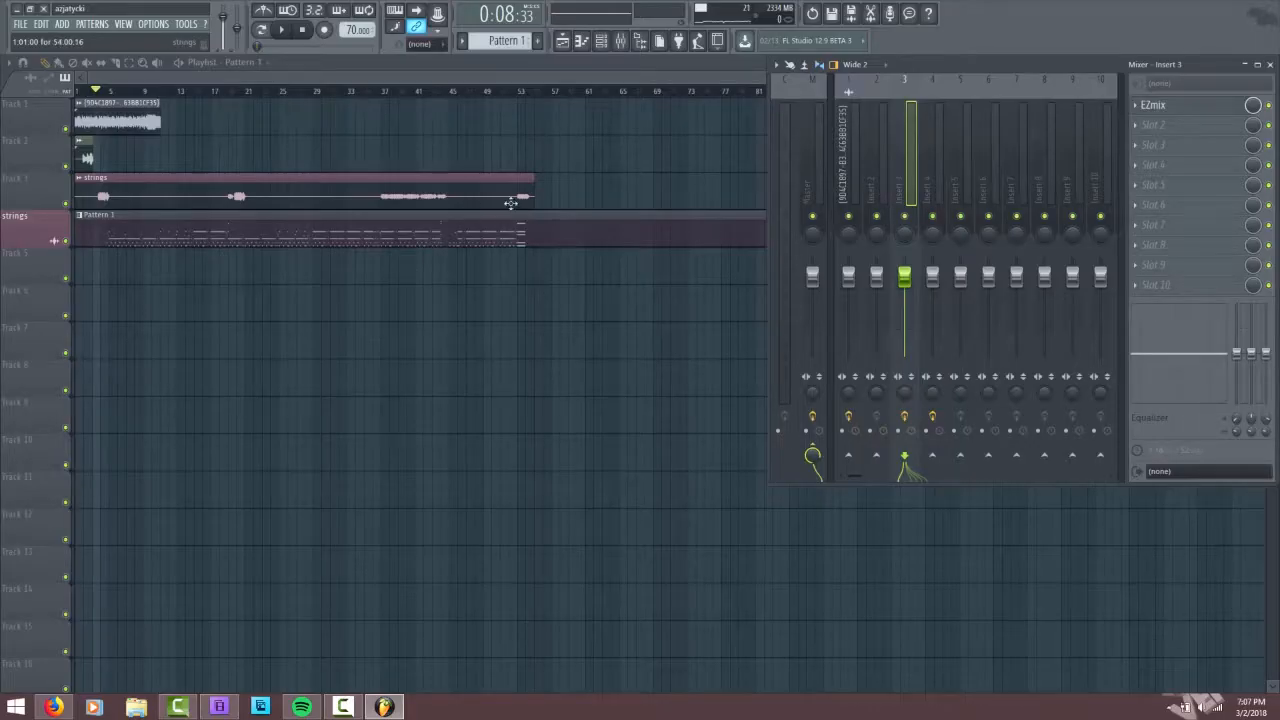
left_click(1275, 707)
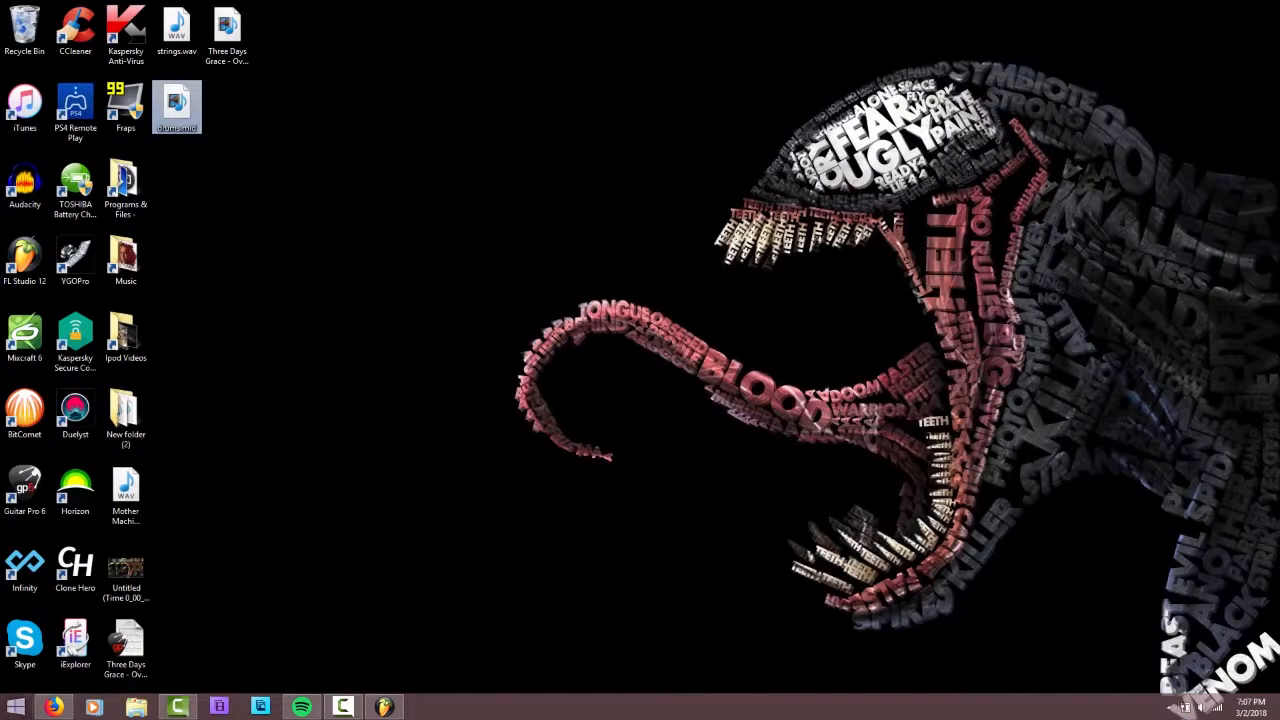
left_click(136, 708)
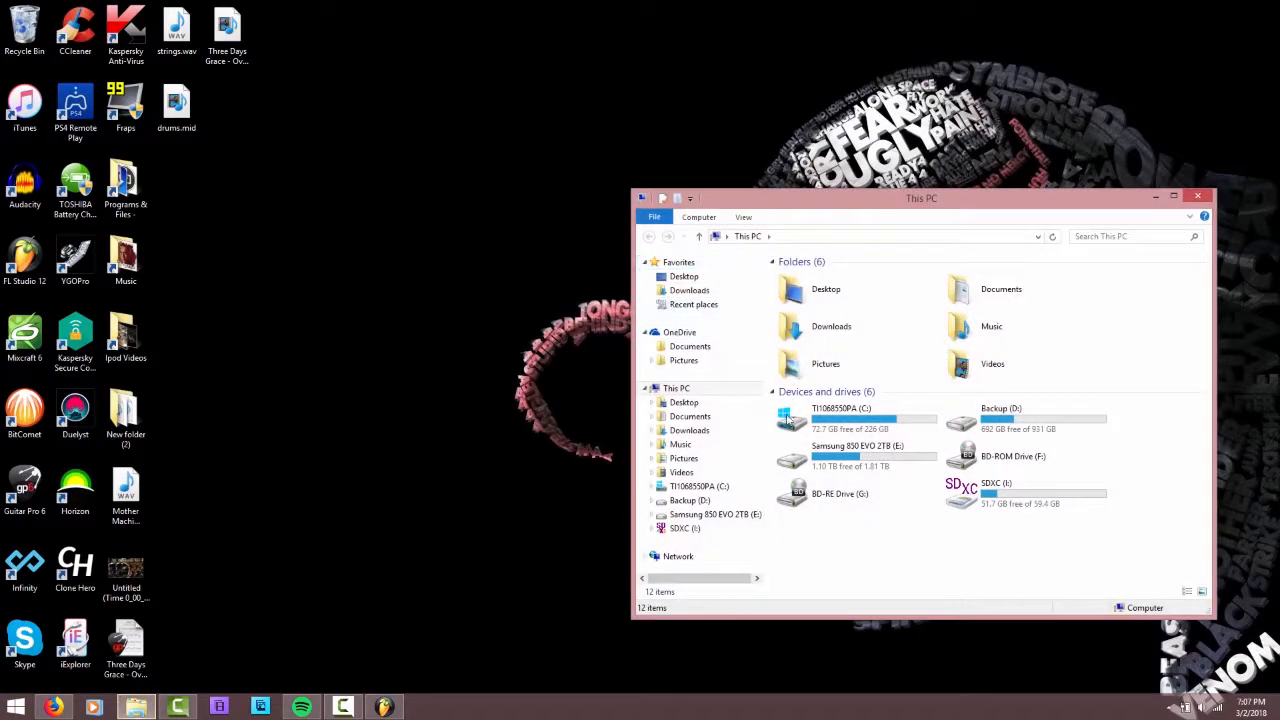
double_click(965, 424)
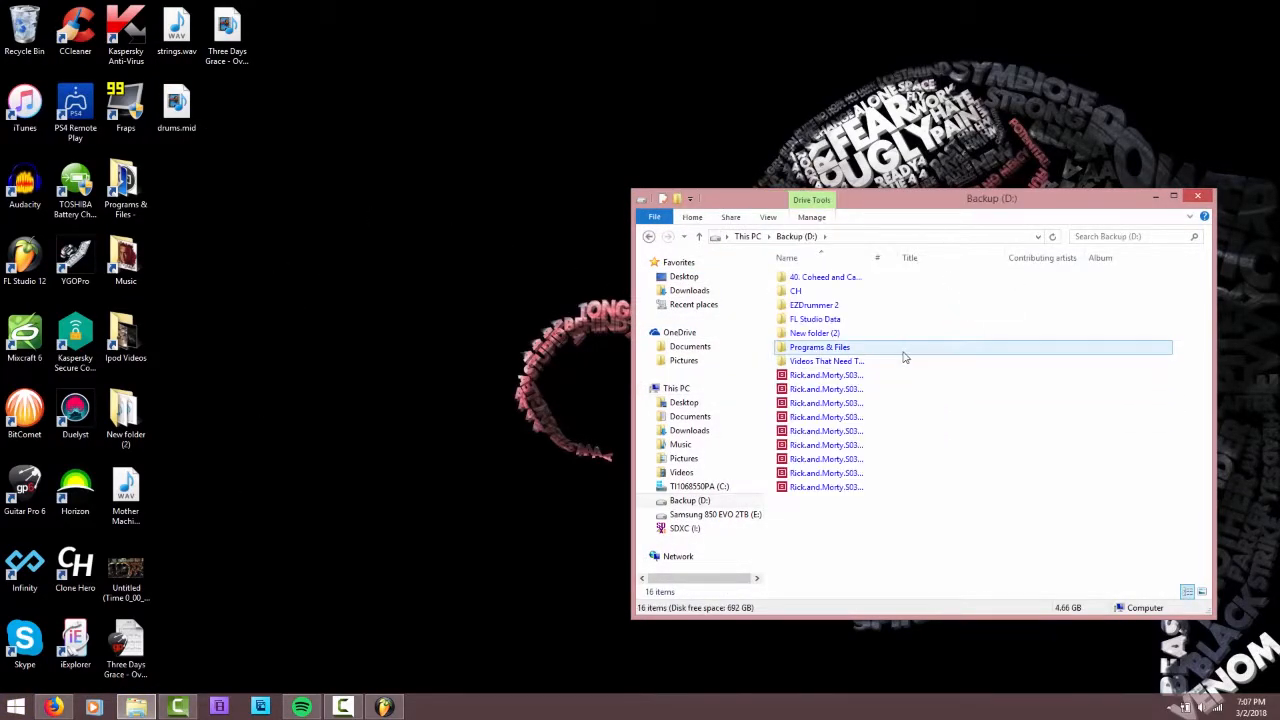
- Find the finished cover in the nested New folder inside New folder (2) on drive D: and play Over and Over V4.0
double_click(896, 361)
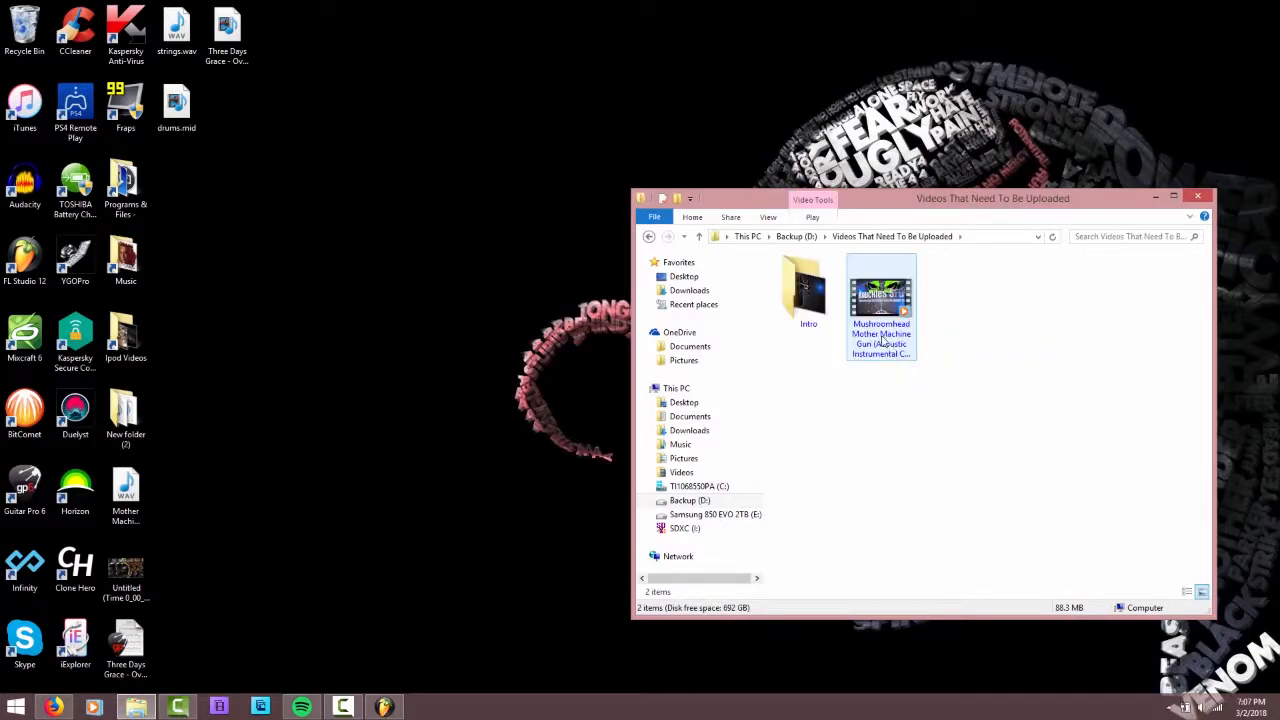
left_click(800, 240)
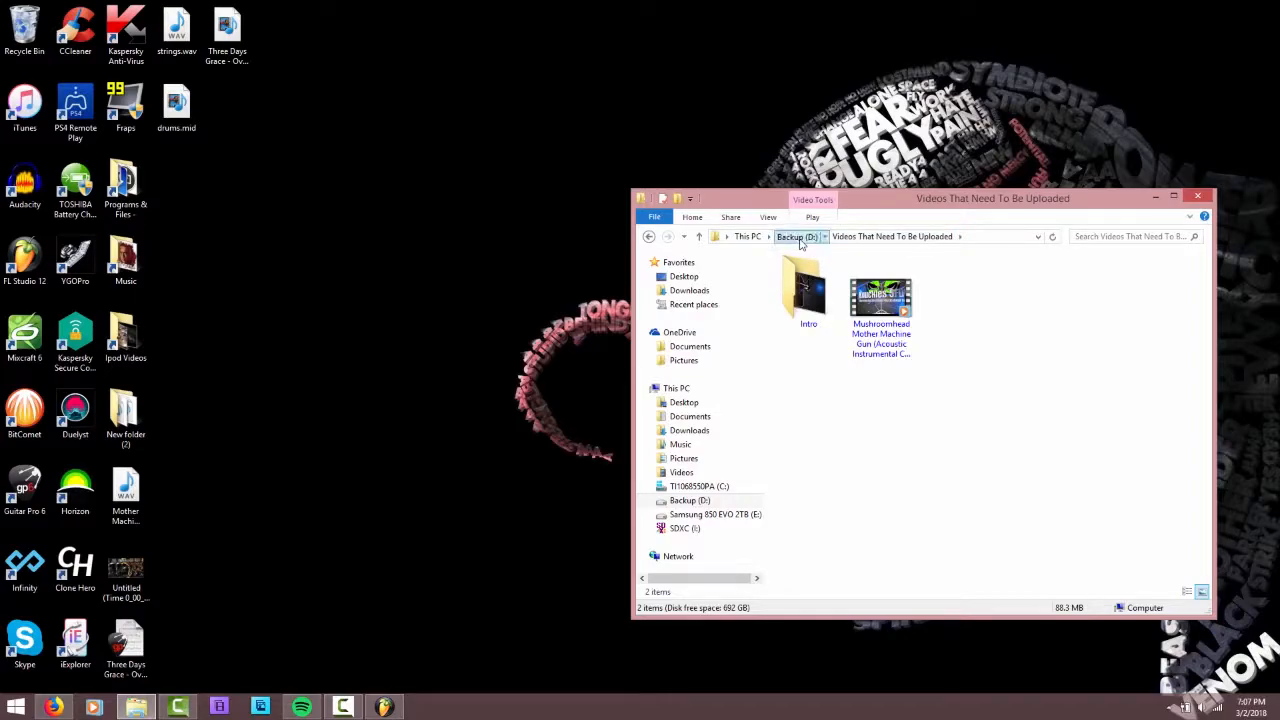
double_click(800, 333)
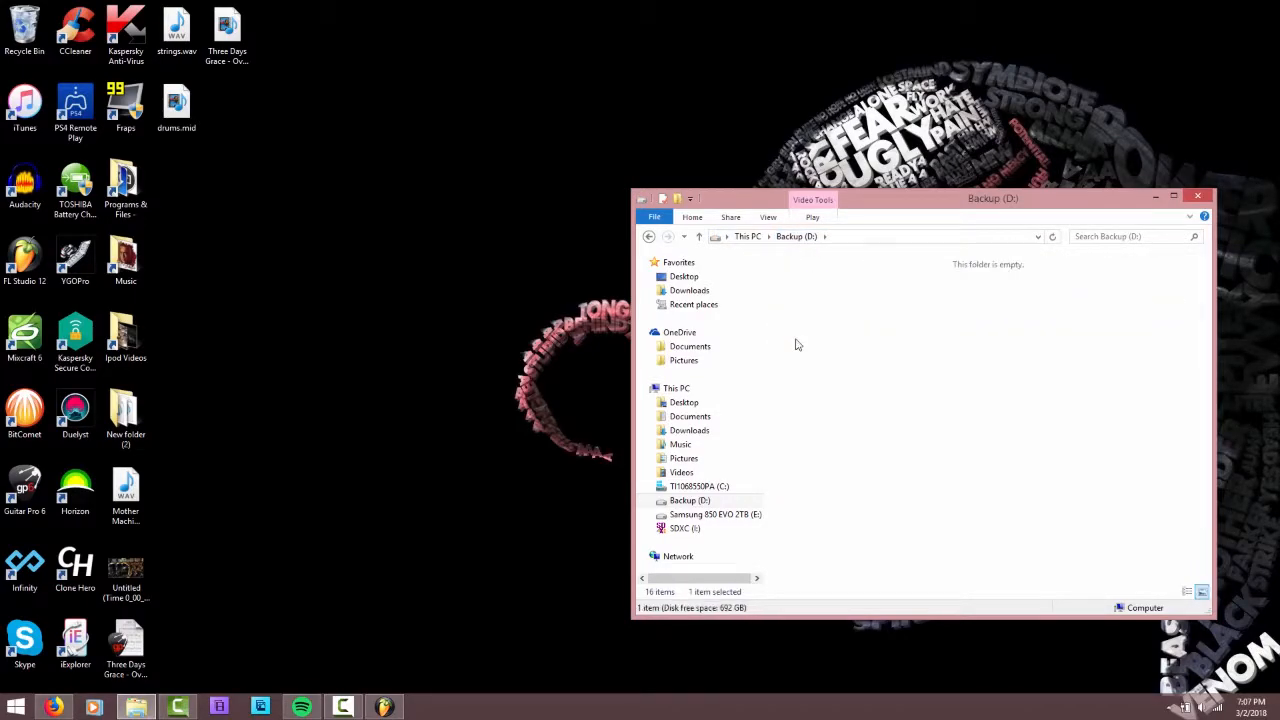
double_click(801, 314)
double_click(795, 278)
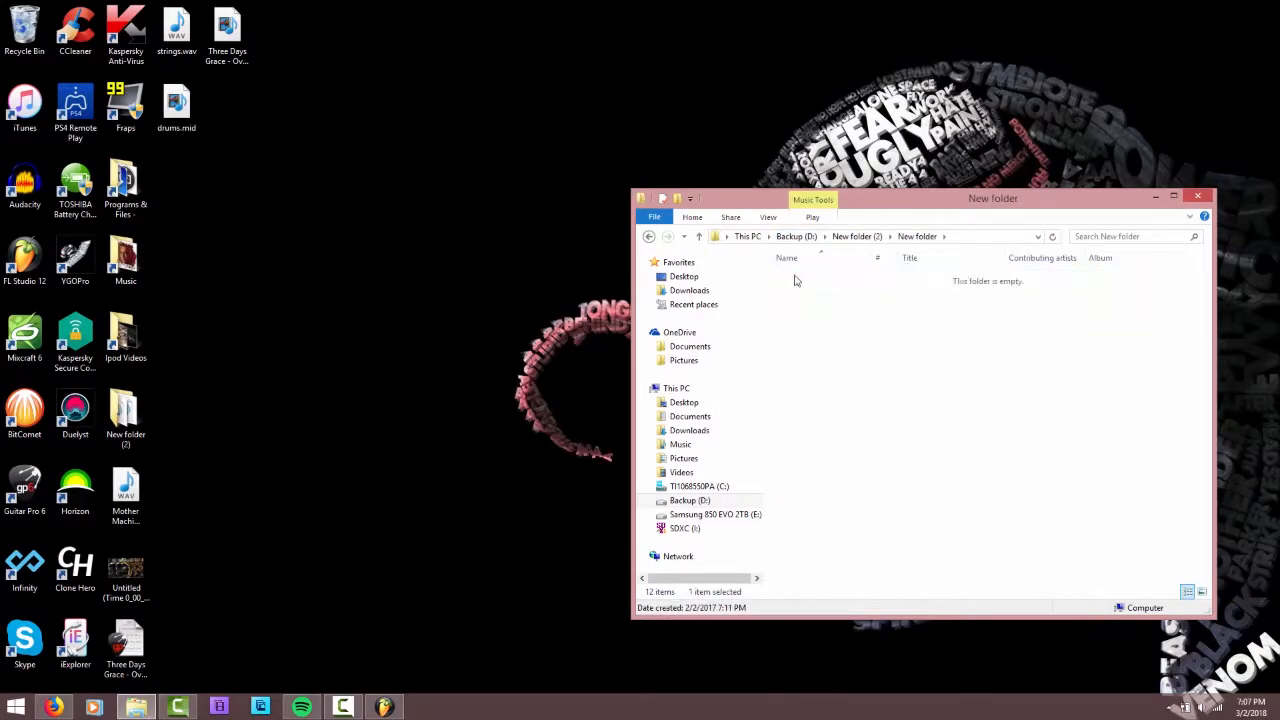
left_click(821, 417)
double_click(821, 416)
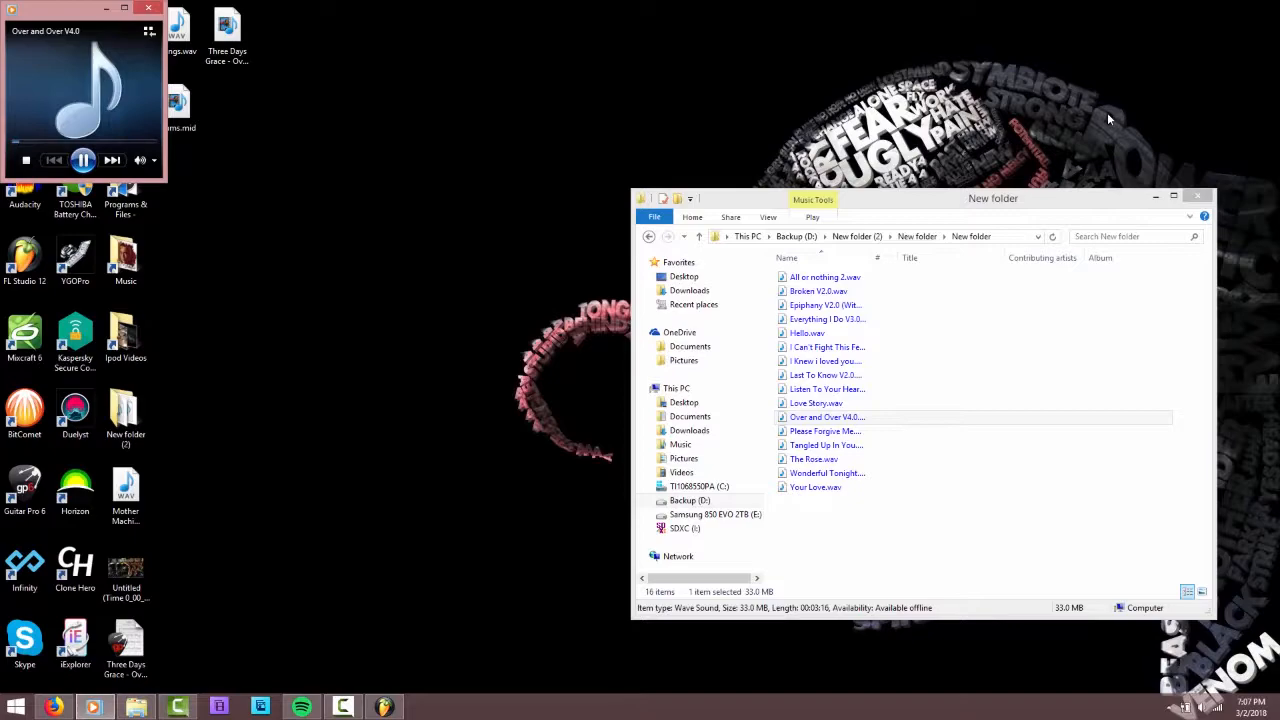
- Adjust the system volume to 40 while the finished song plays
key("XF86AudioLowerVolume")
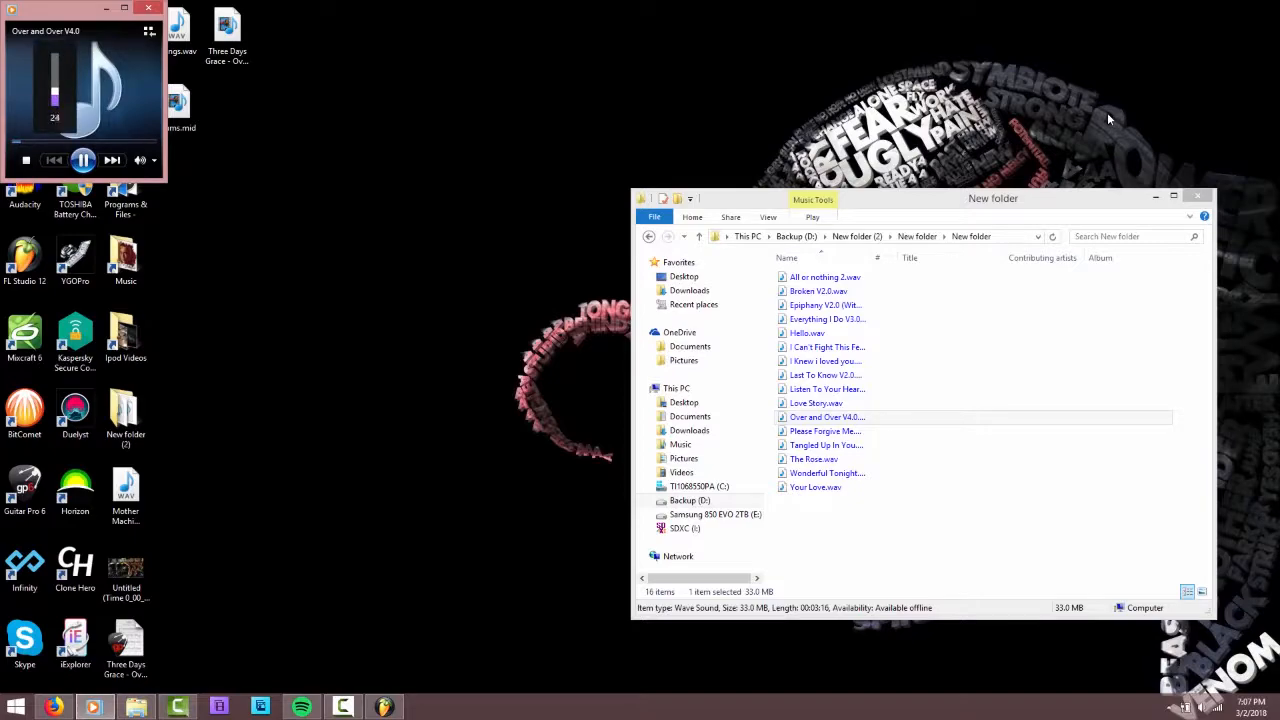
key("XF86AudioRaiseVolume")
key("XF86AudioRaiseVolume")
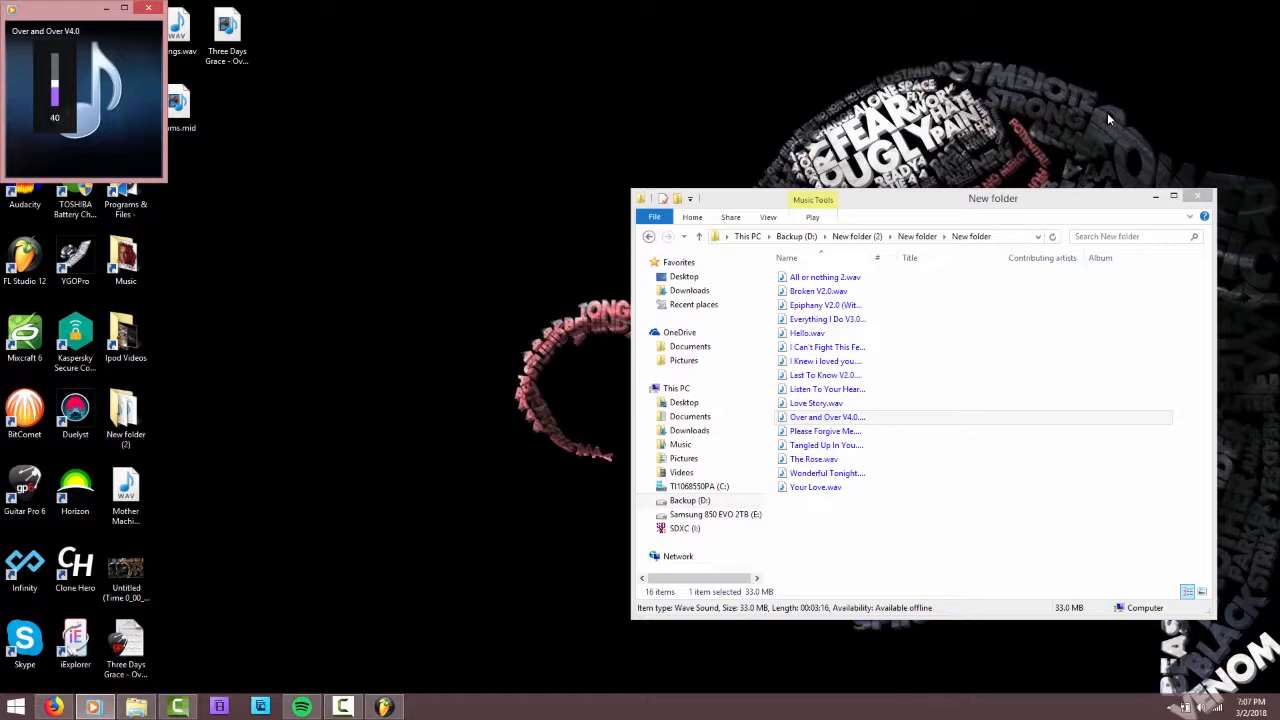
mouse_move(155, 131)
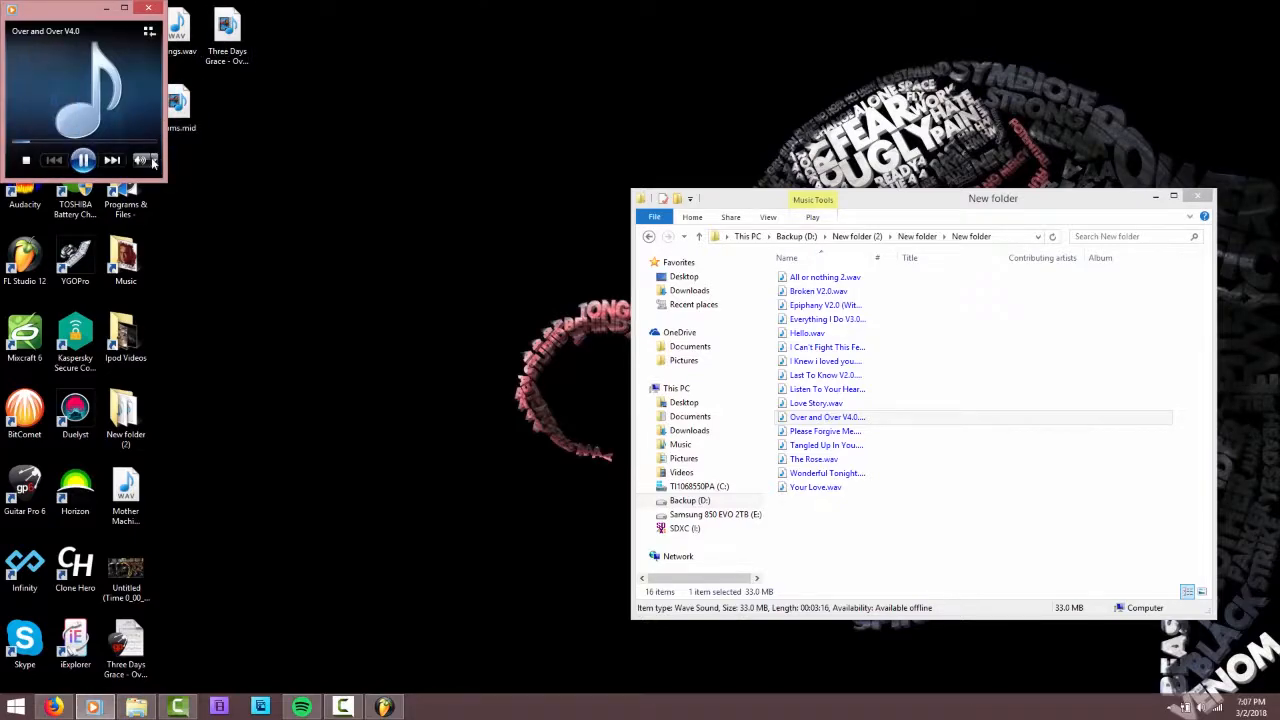
left_click(152, 159)
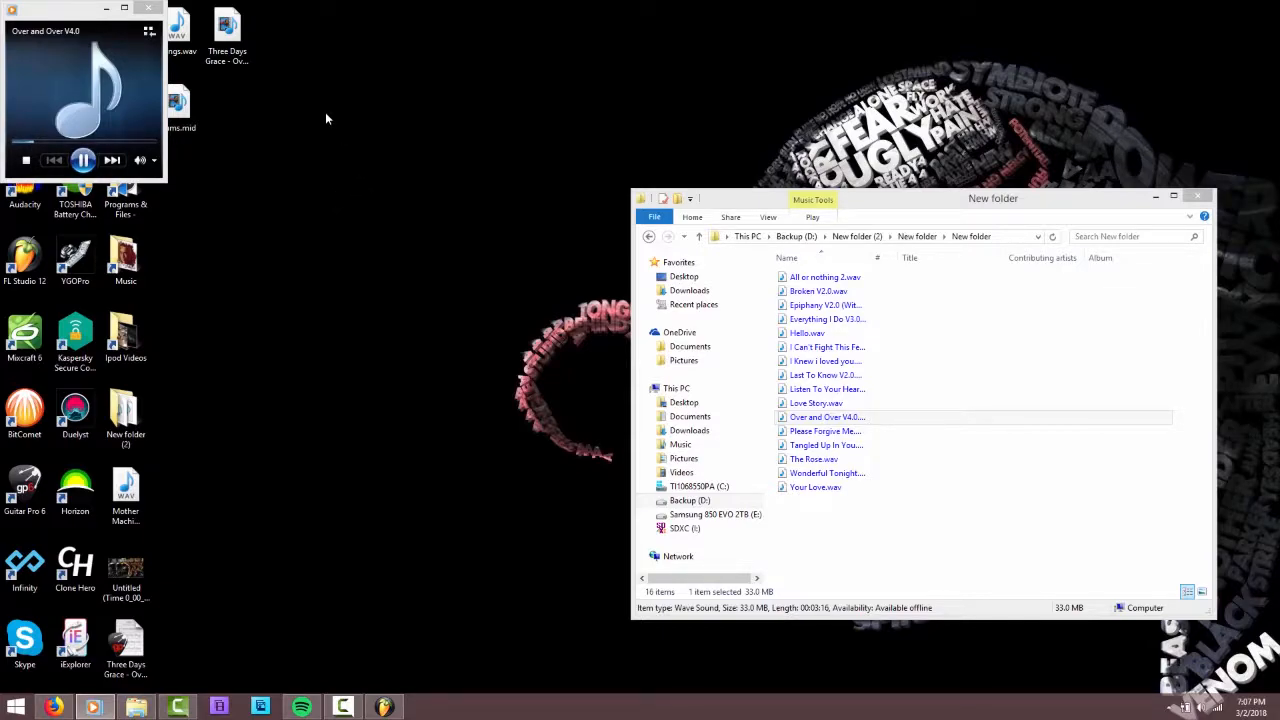
- Clear the desktop, bring back the media player to listen to the finished cover, and close the player
key("super+d")
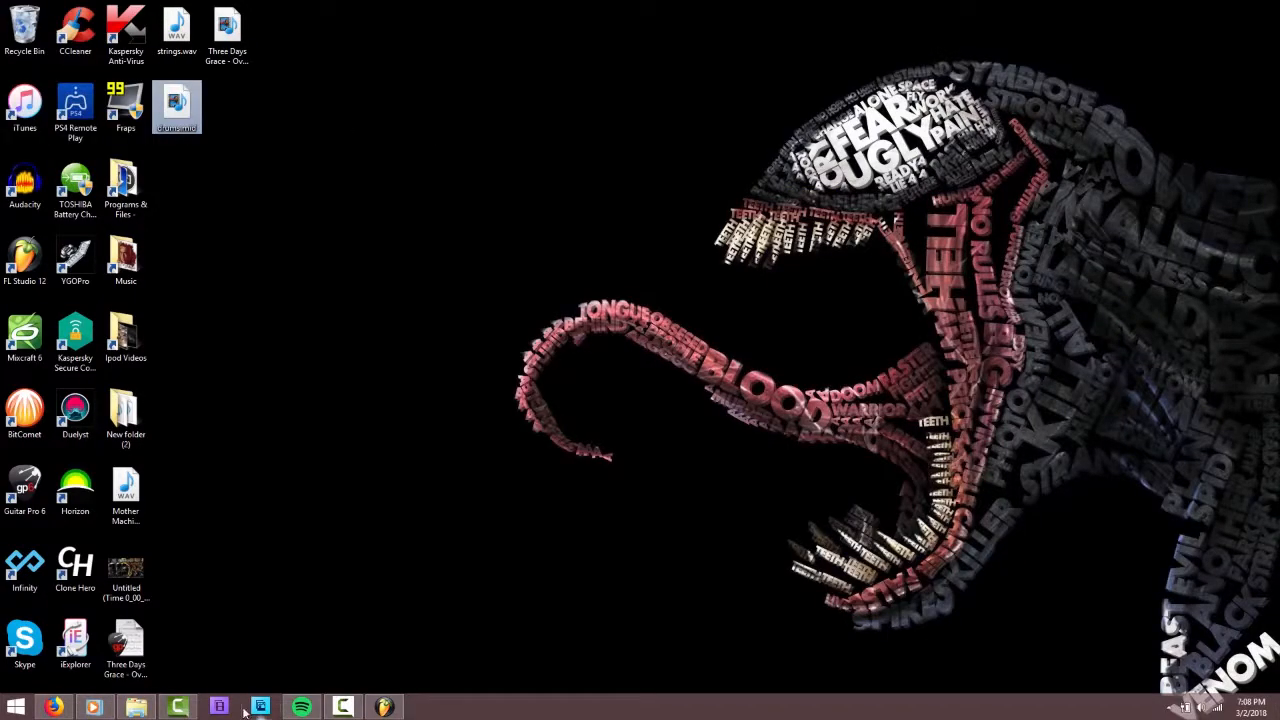
left_click(98, 707)
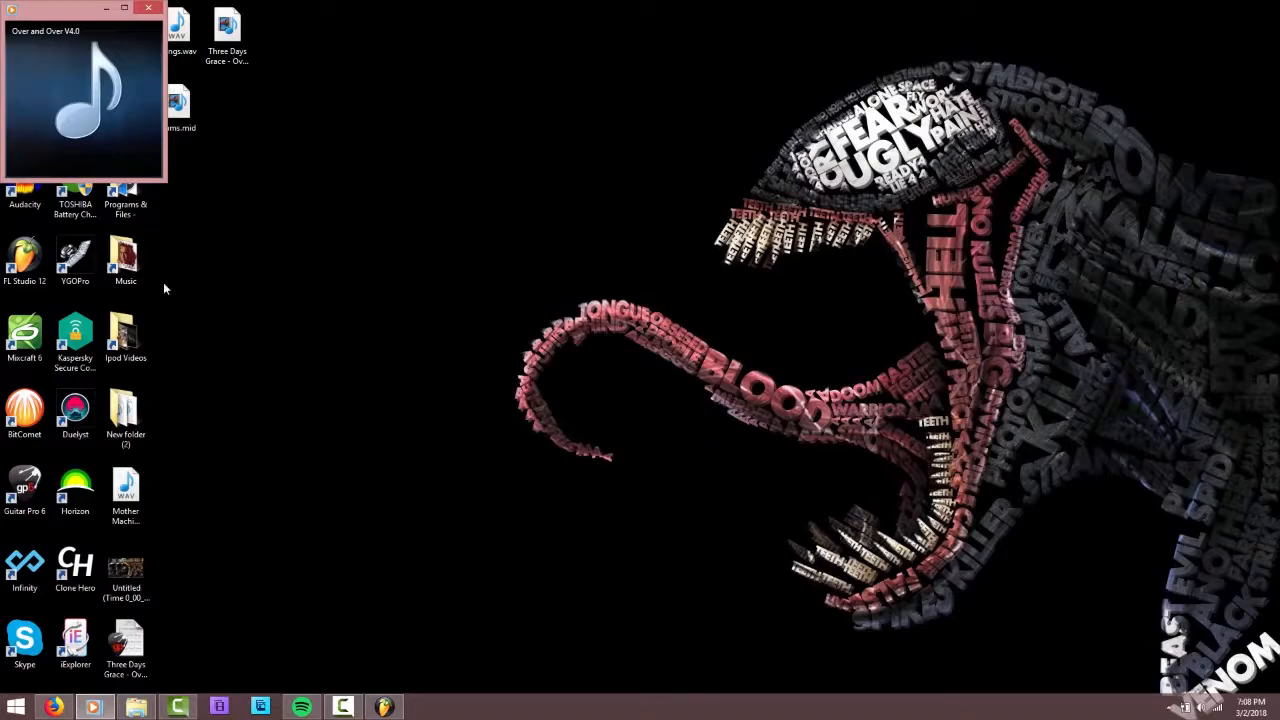
mouse_move(40, 115)
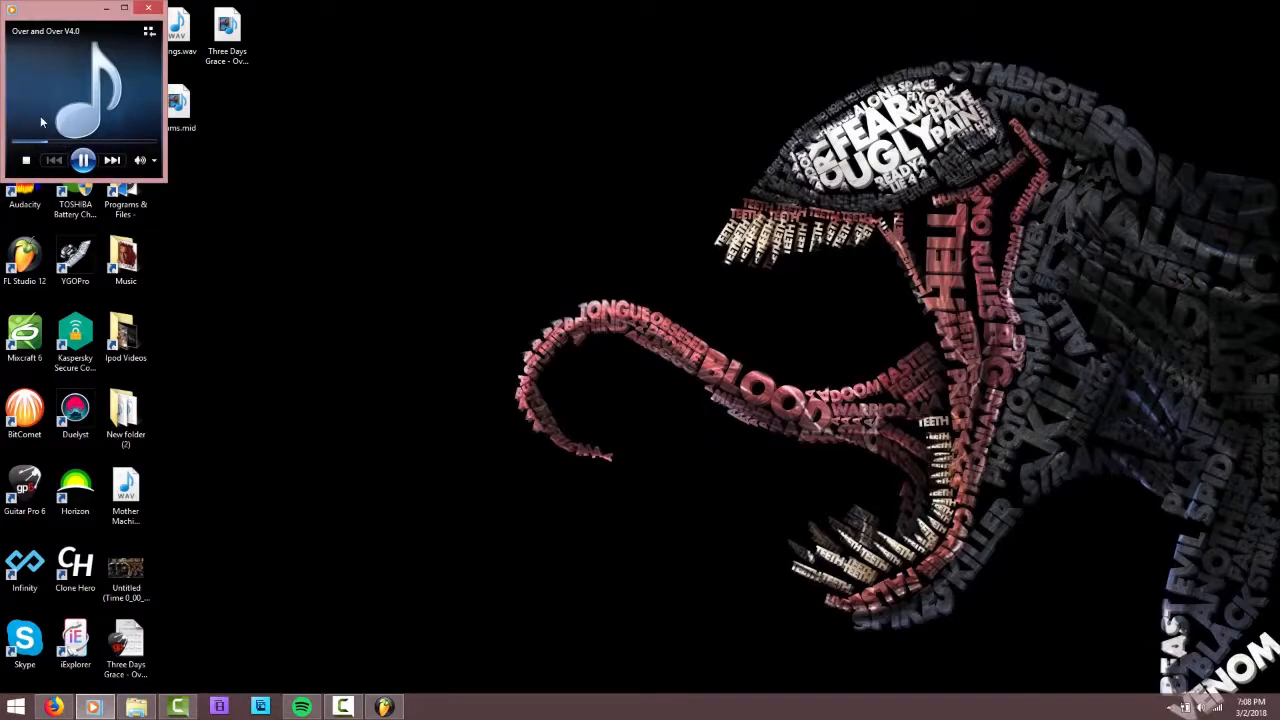
left_click(148, 8)
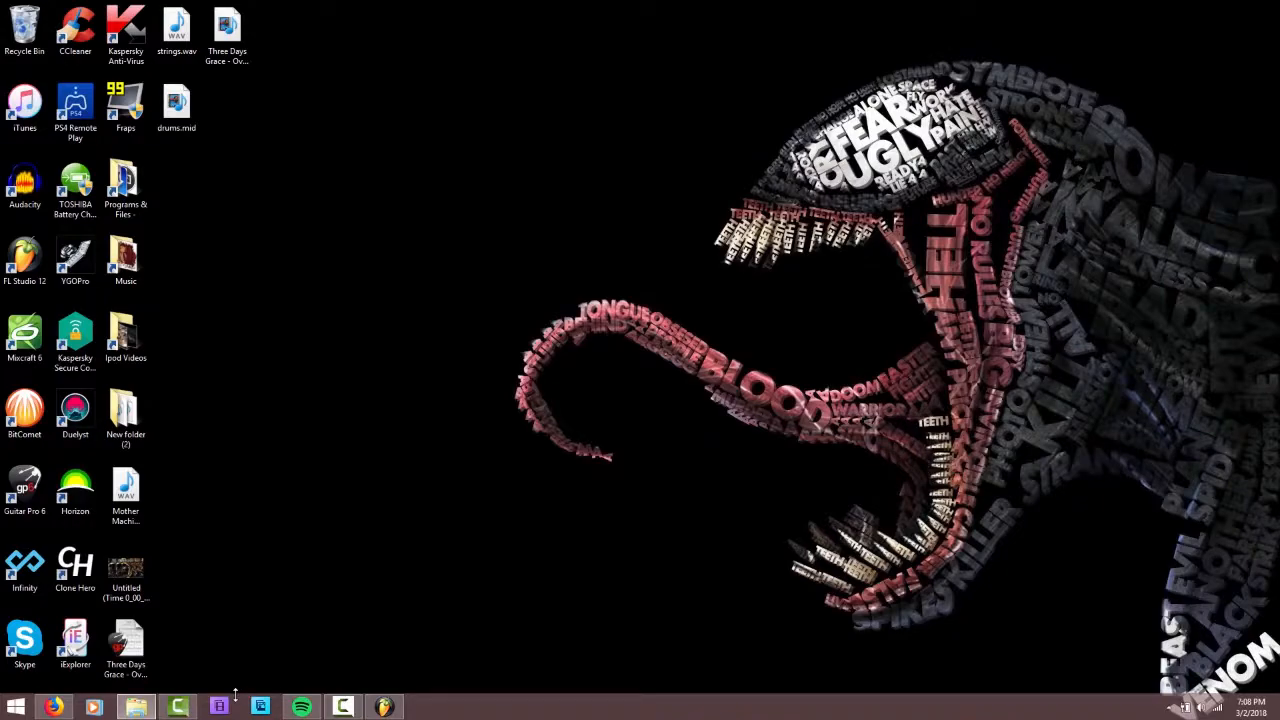
mouse_move(309, 710)
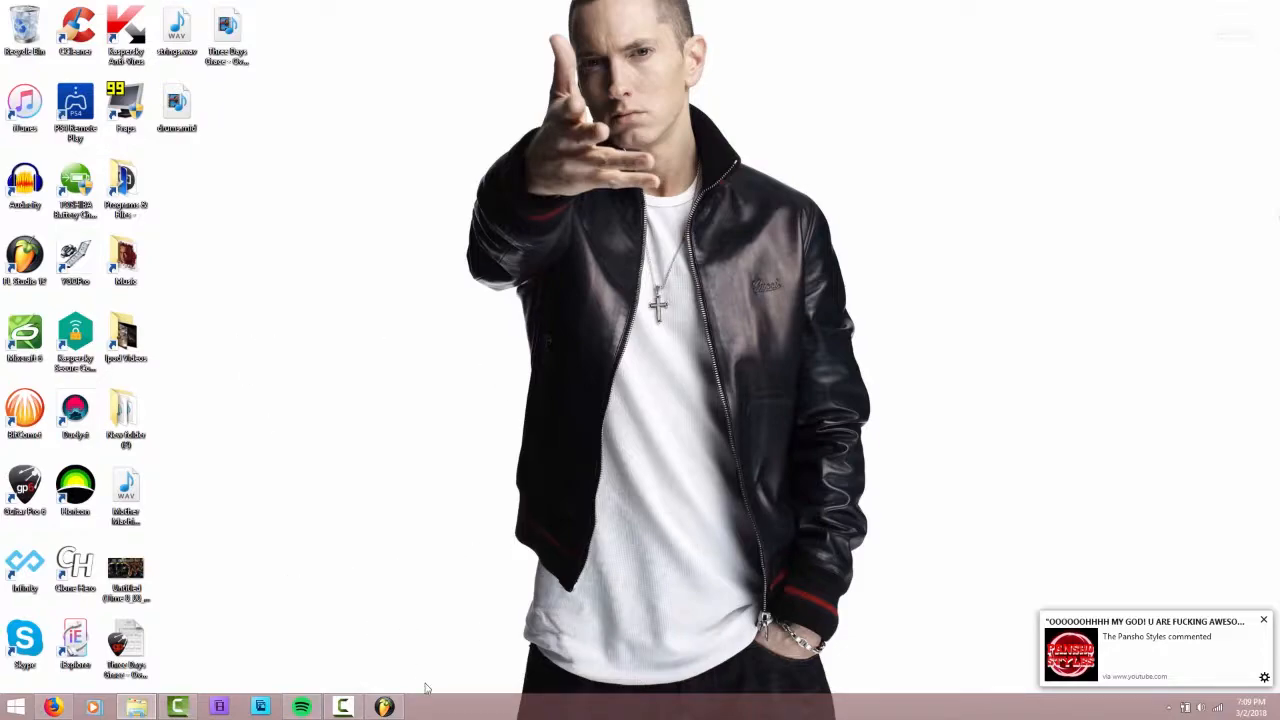
mouse_move(356, 711)
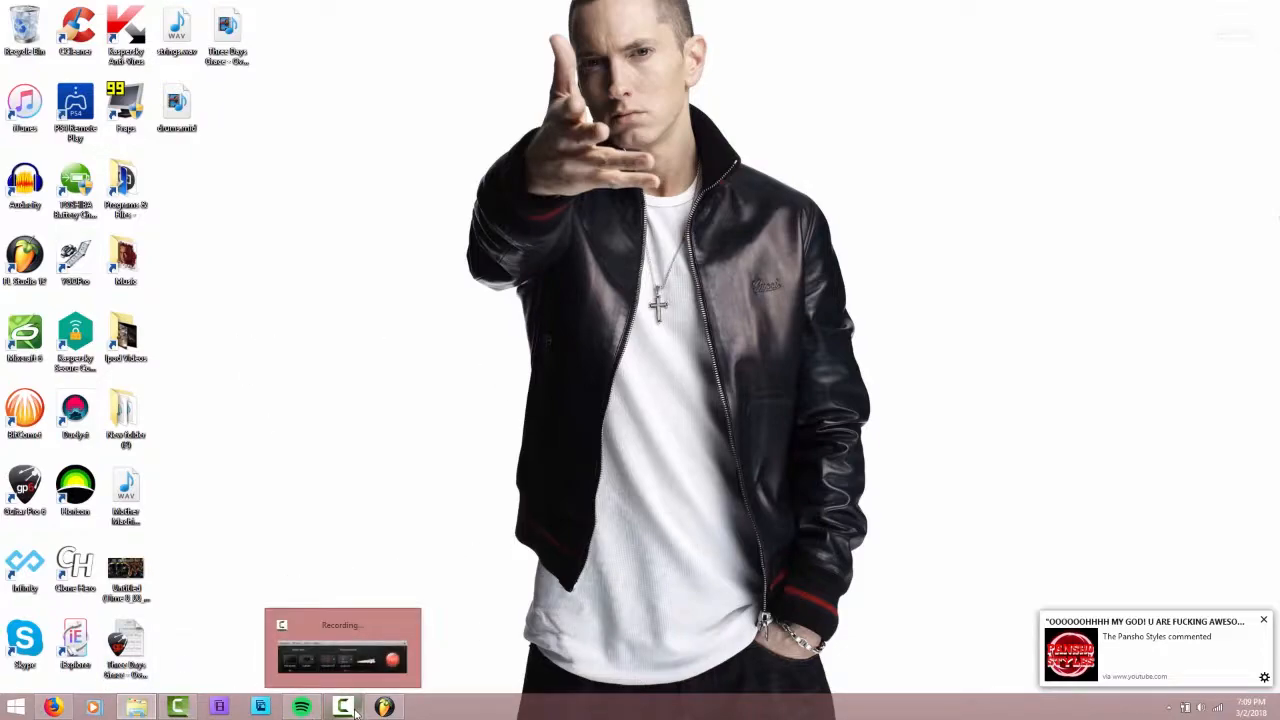